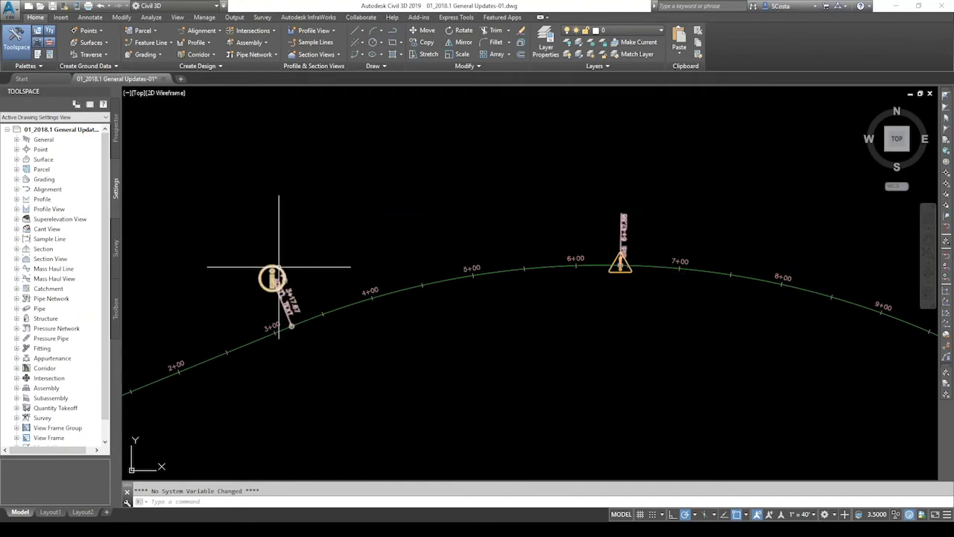
- Turn off the Drafting solution tip display in the AEC Editor options and apply the change
mouse_move(279, 266)
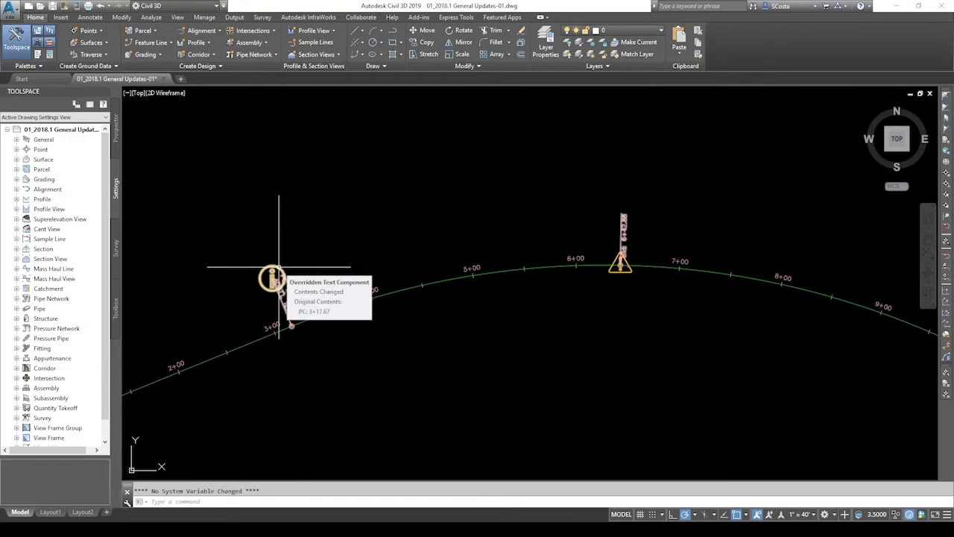
mouse_move(632, 271)
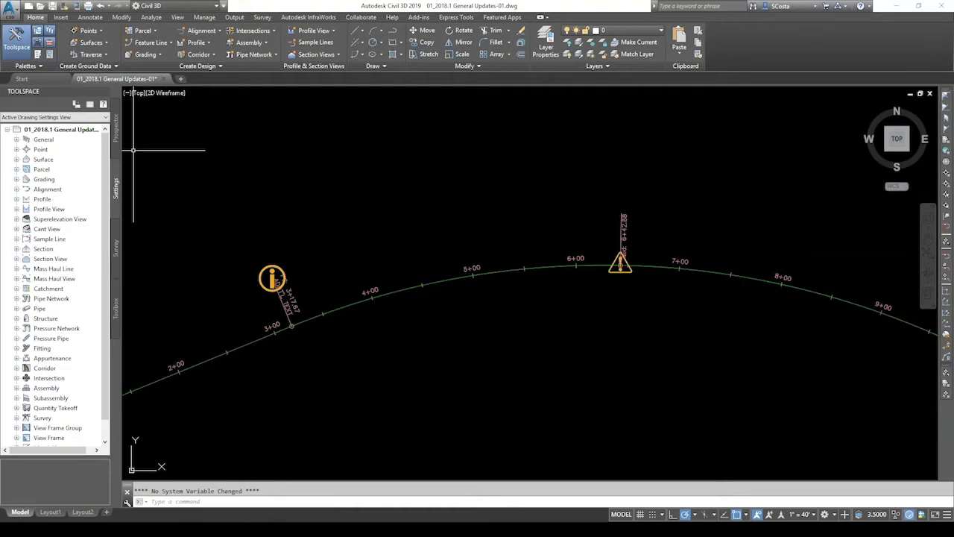
click(5, 7)
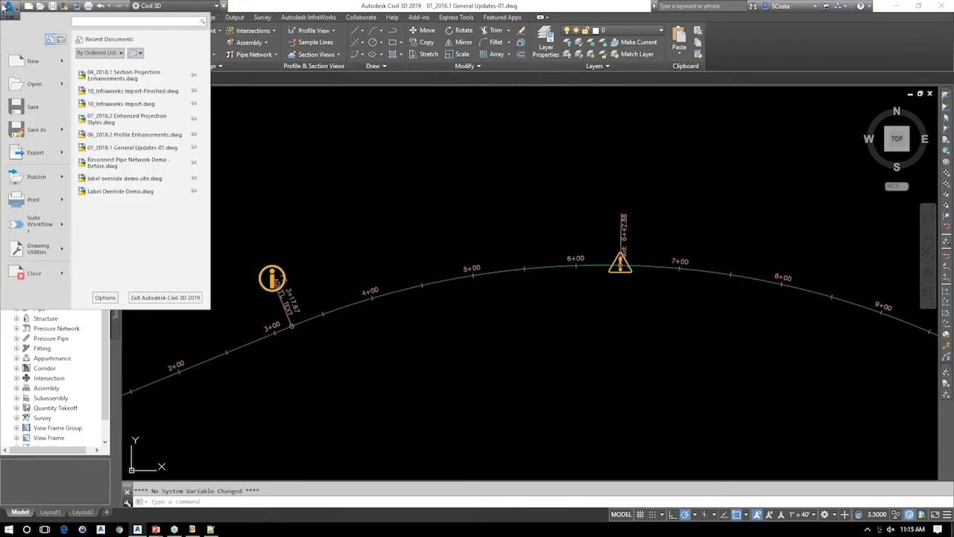
click(105, 297)
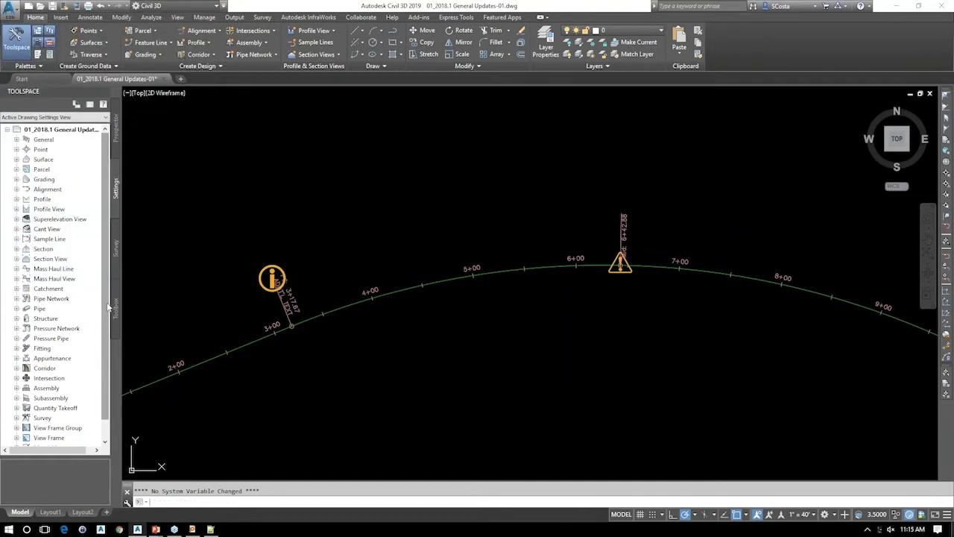
click(622, 152)
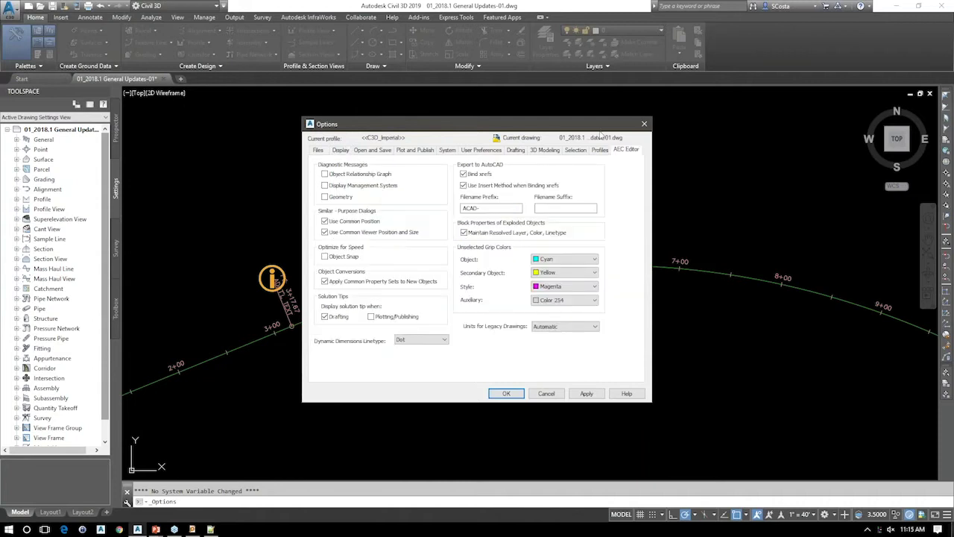
drag(552, 127, 751, 138)
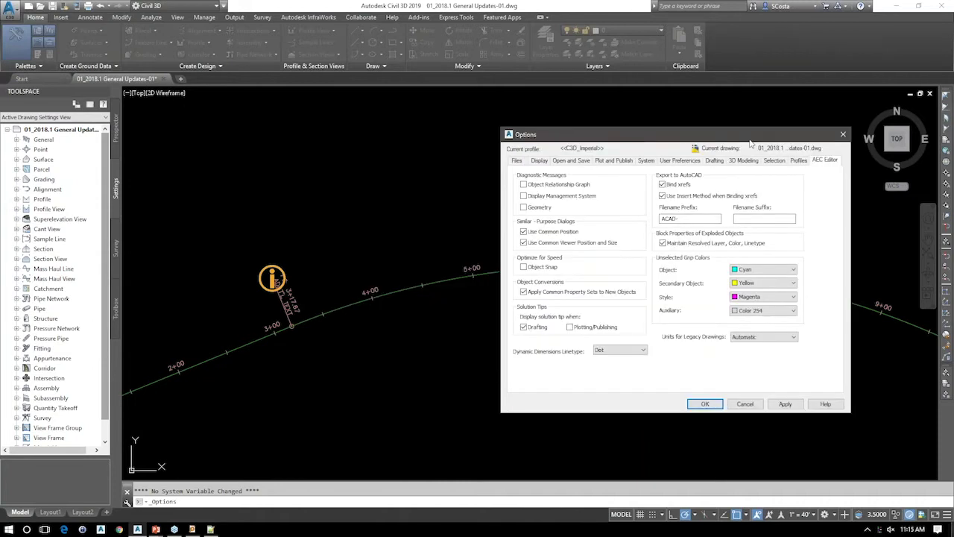
drag(751, 139, 650, 162)
drag(430, 153, 430, 152)
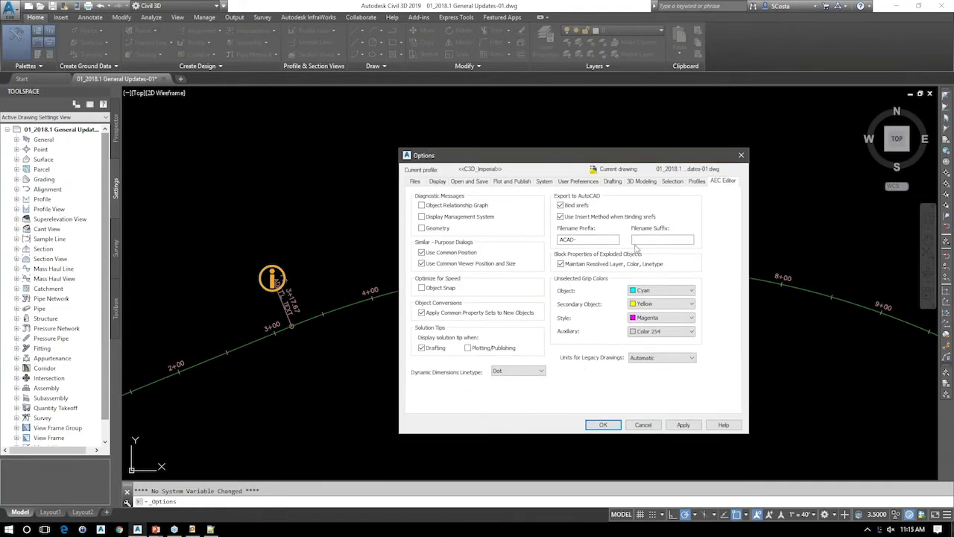
click(432, 350)
click(683, 424)
- Turn the Drafting solution tip display back on and accept the options
mouse_move(605, 159)
mouse_down()
mouse_move(613, 356)
mouse_move(518, 171)
mouse_move(495, 150)
mouse_up()
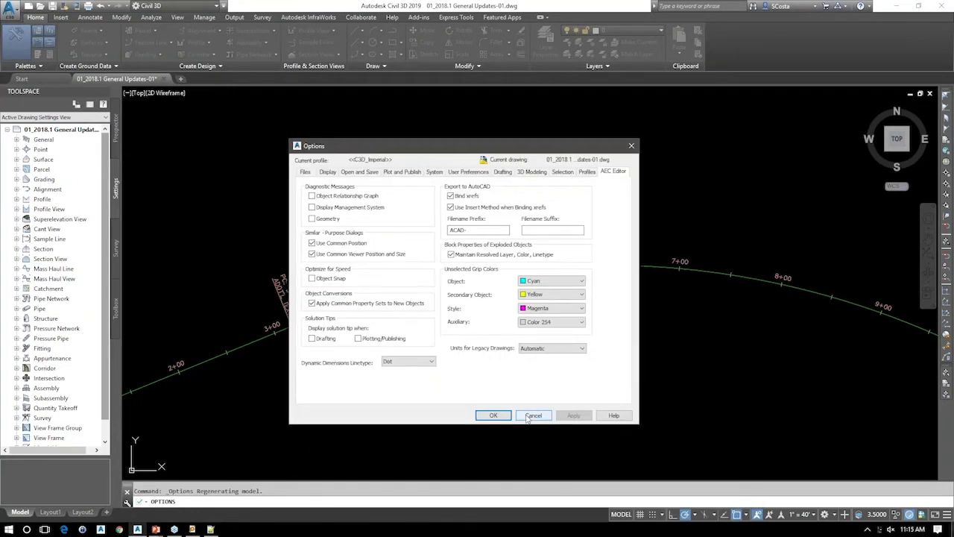
click(324, 341)
click(493, 415)
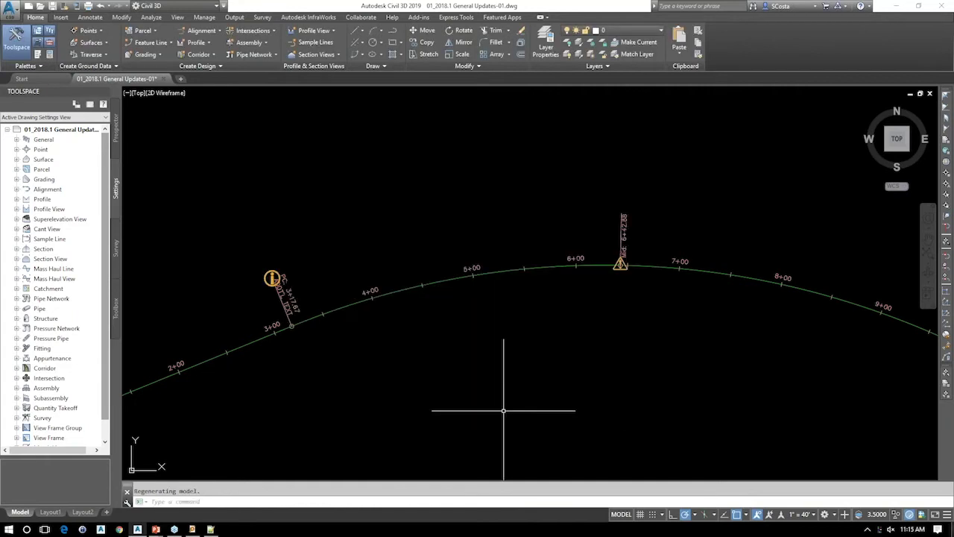
- Check the Warning Symbol component in the display settings of the alignment's Proposed style, widening the component type column to read it
click(591, 264)
right_click(590, 259)
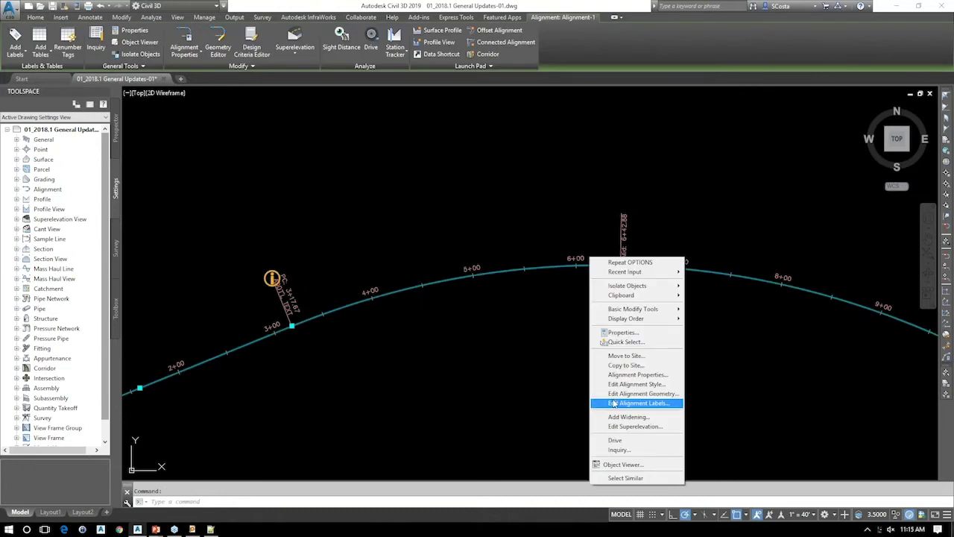
click(614, 384)
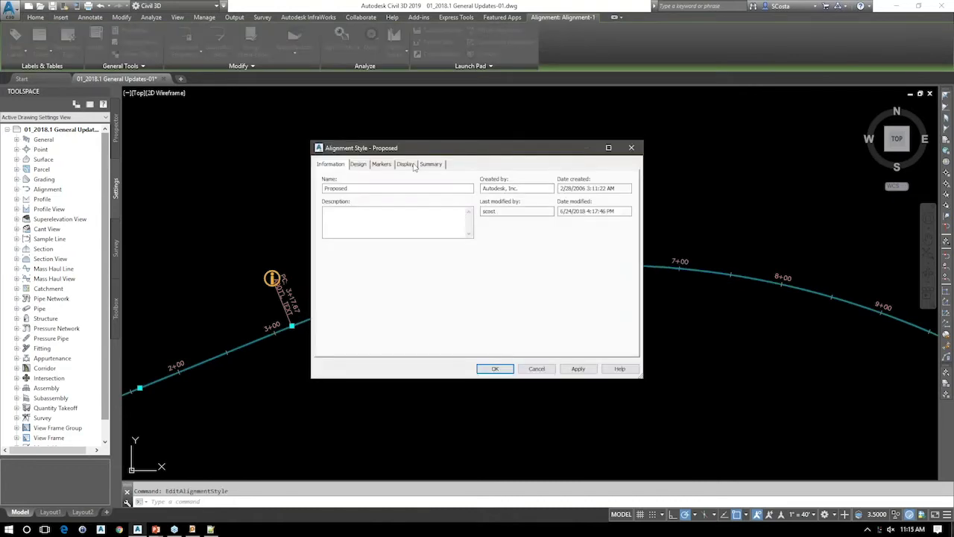
click(406, 165)
click(340, 281)
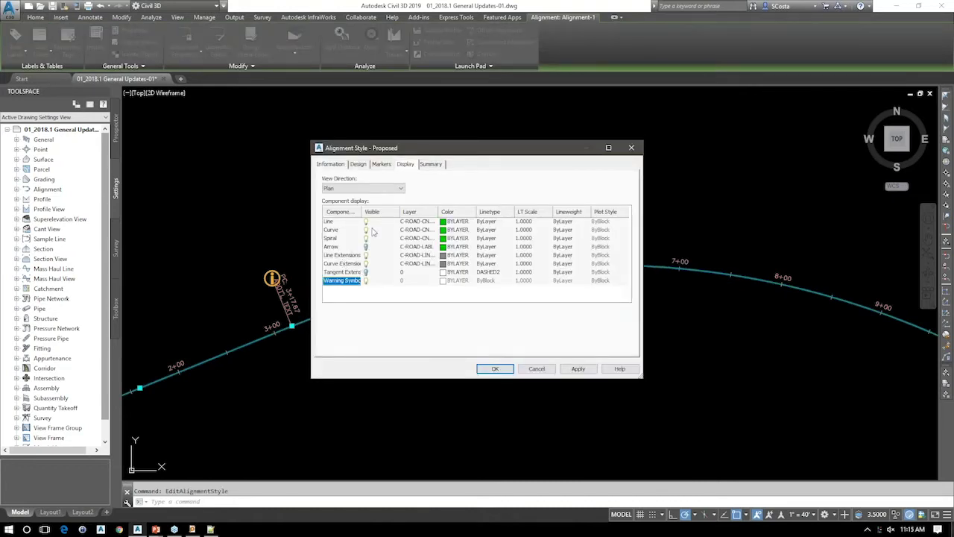
double_click(363, 211)
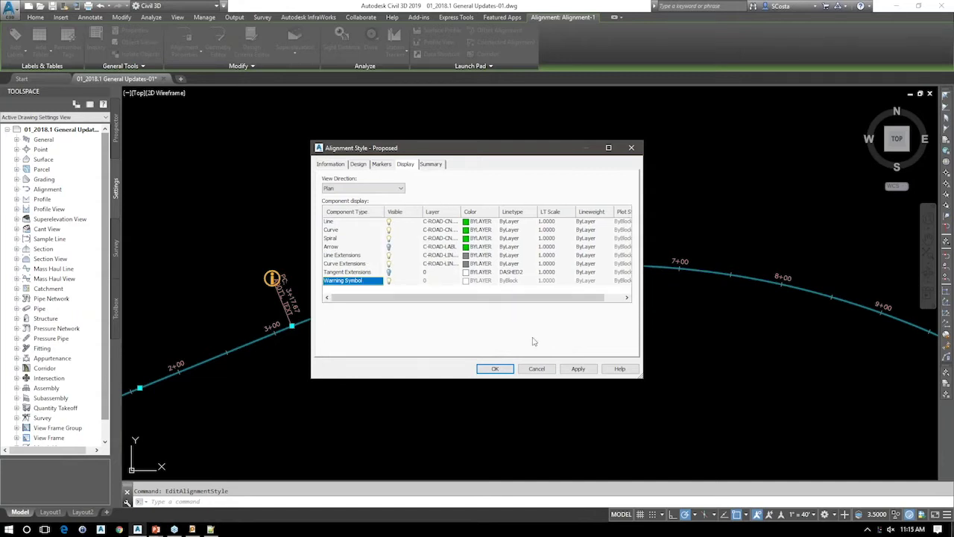
click(495, 368)
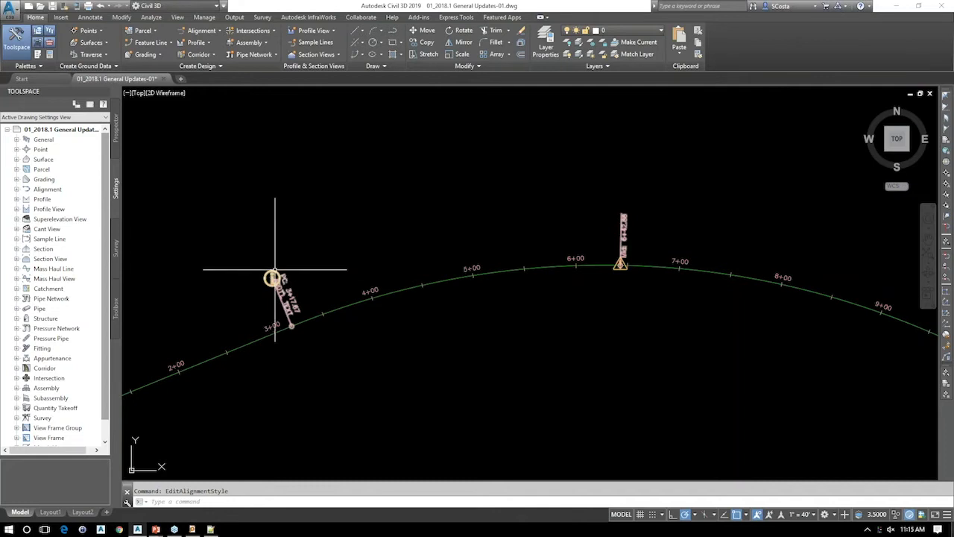
- Hide all label override glyphs in the drawing and show them again
click(61, 18)
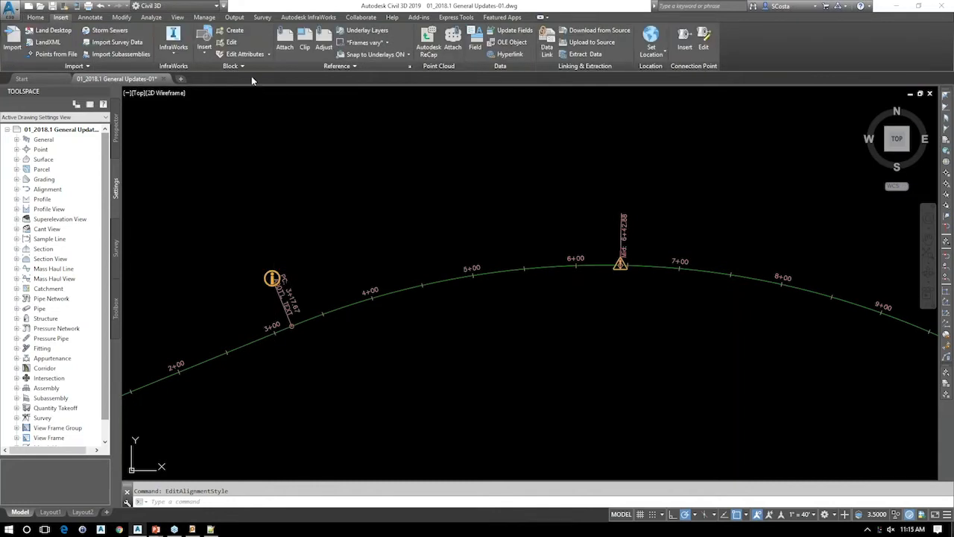
click(90, 17)
click(889, 48)
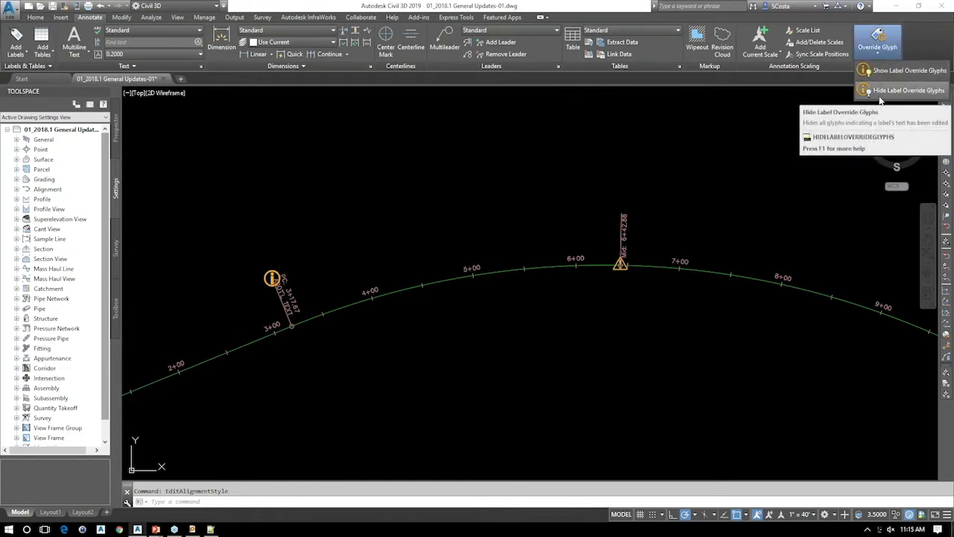
click(881, 95)
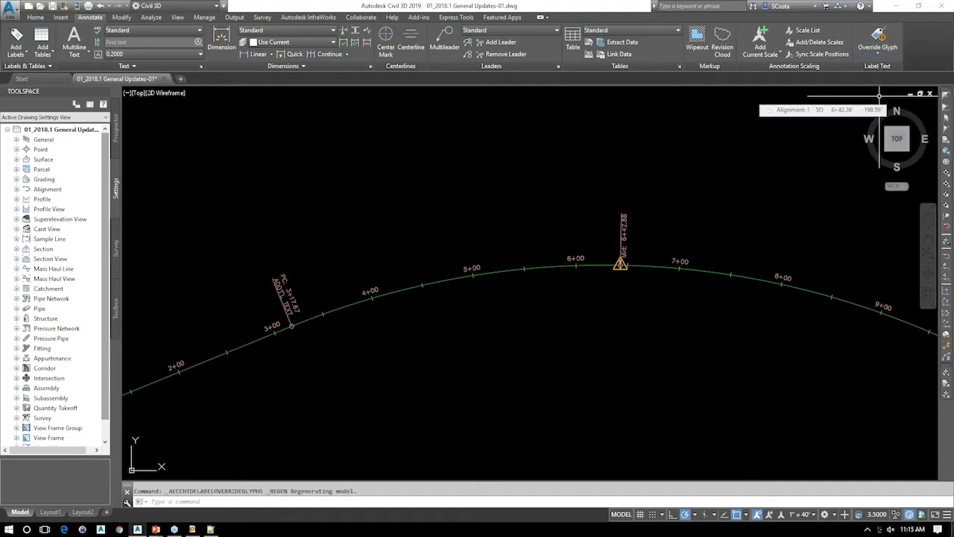
click(881, 53)
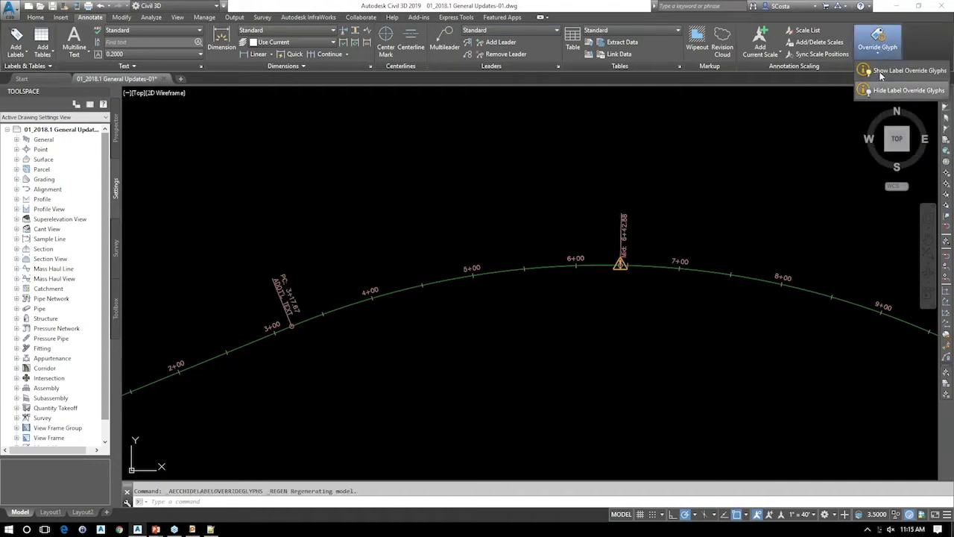
click(881, 71)
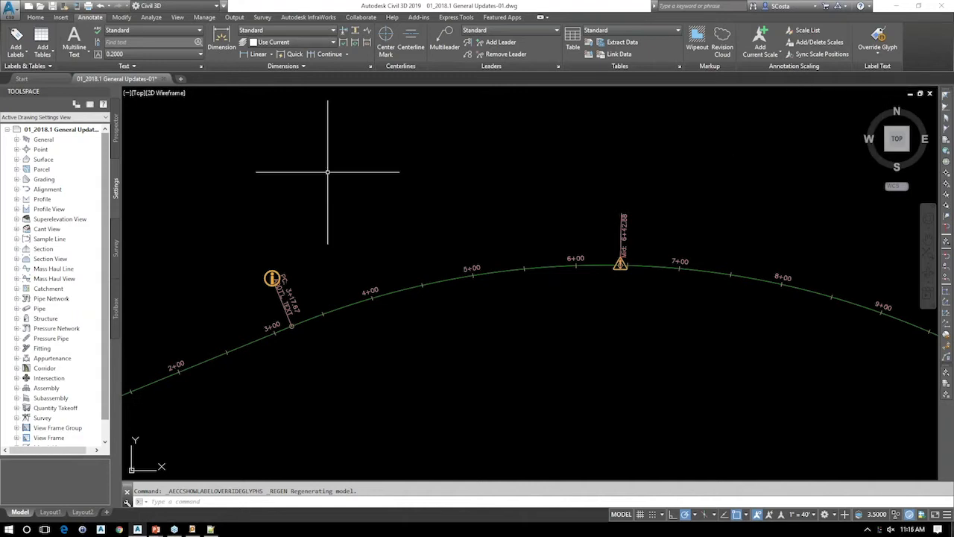
click(32, 8)
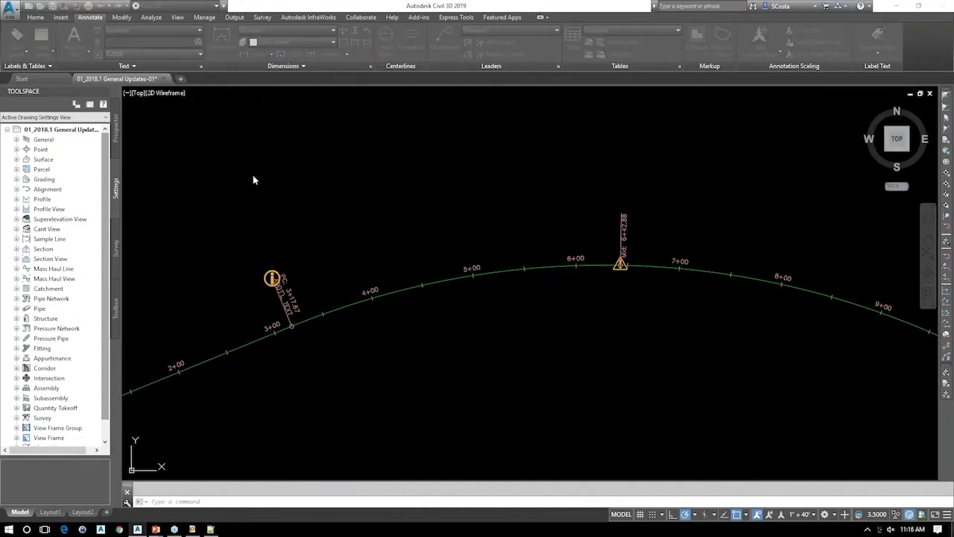
key(Escape)
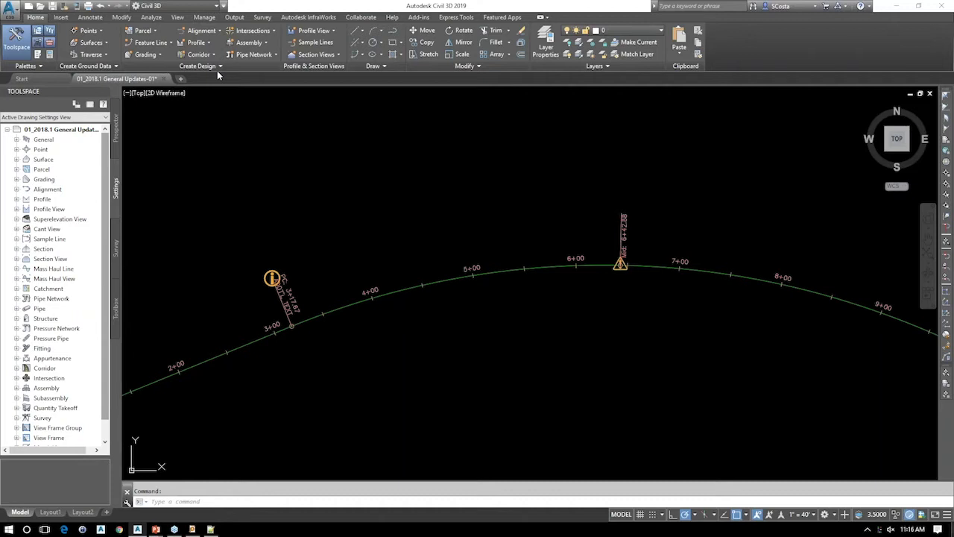
- Open the Infrastructure Parts Editor to view its recent drainage catalogs and close it
click(216, 69)
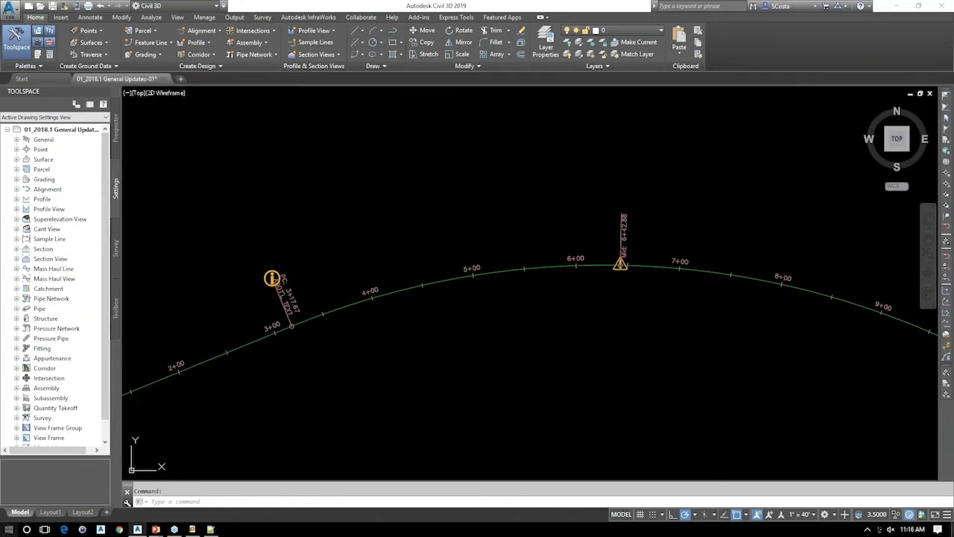
mouse_move(239, 163)
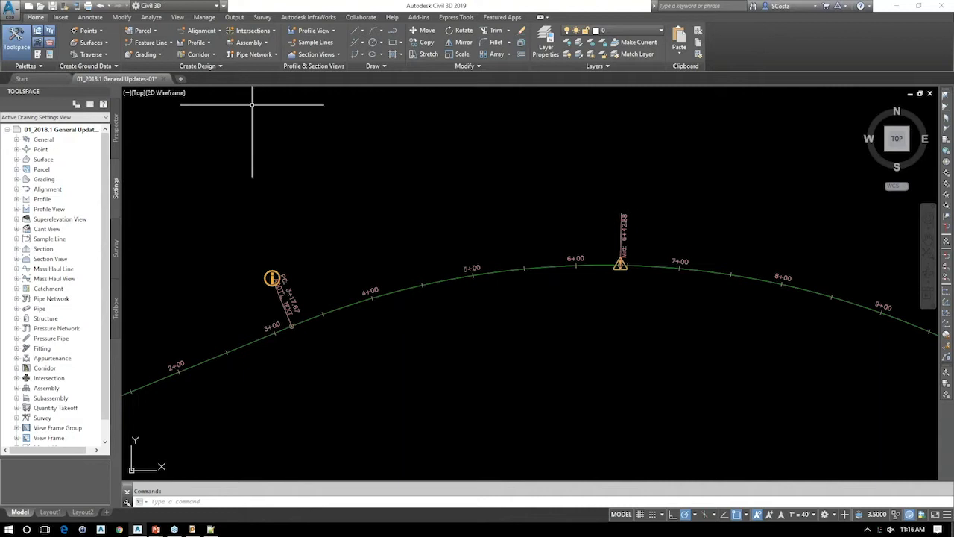
click(253, 66)
click(260, 127)
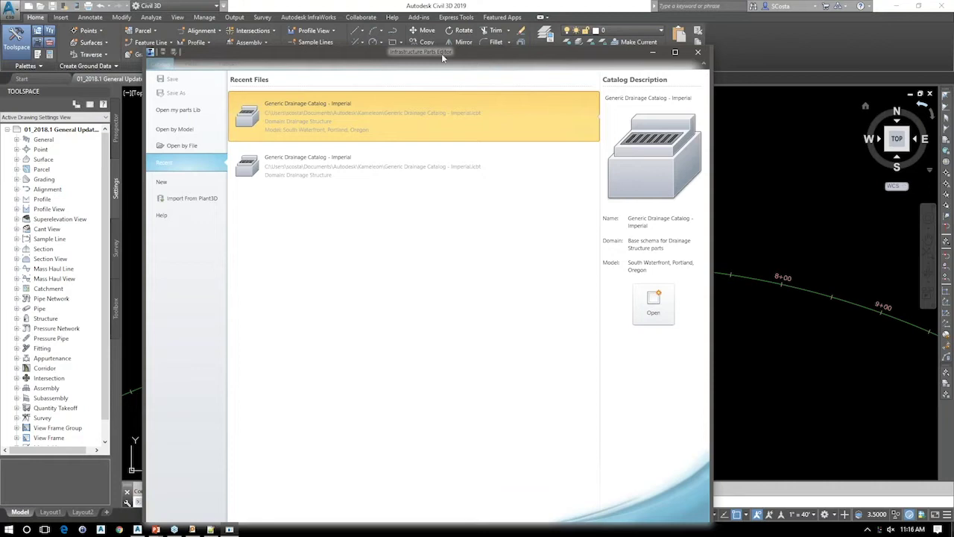
click(698, 53)
- Open the drawing 02_2018.1 Reconnect Pipe.dwg from the What's New in Civil 3D 2019 folder
click(52, 5)
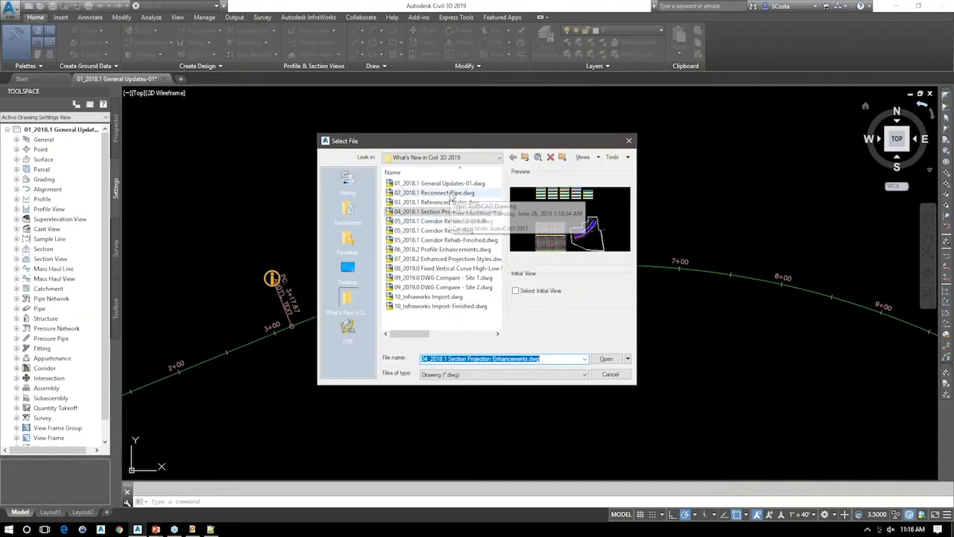
click(450, 193)
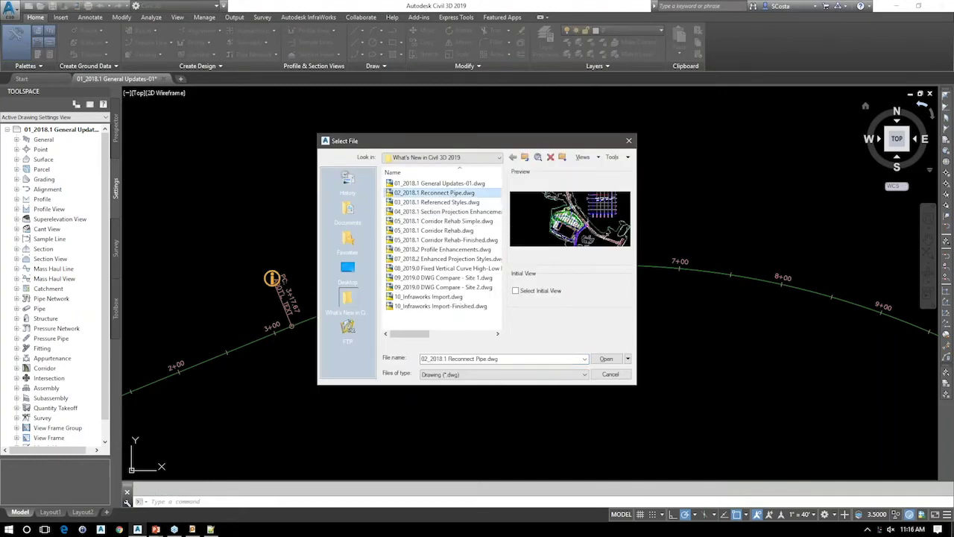
double_click(450, 193)
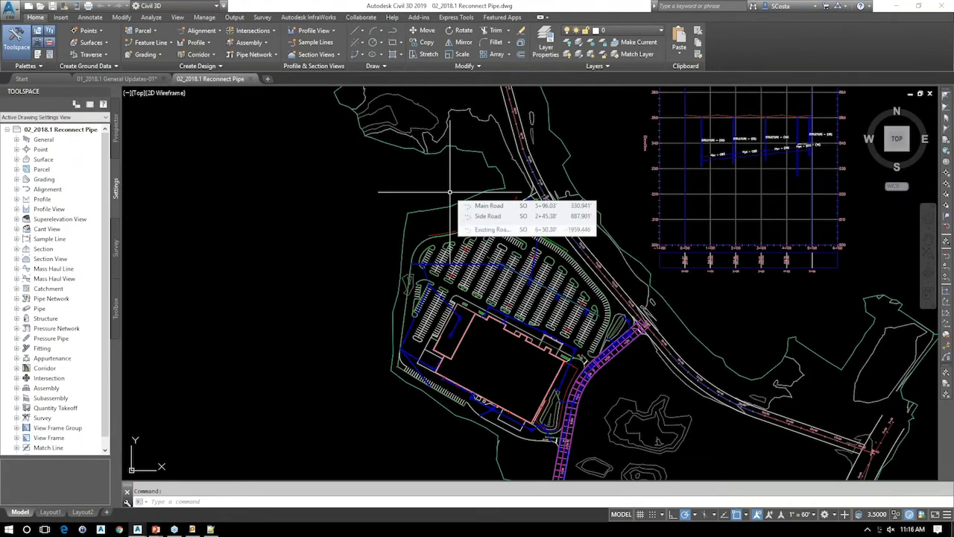
- Check the connected pipes in the properties of the storm sewer structure at the pipe junction just above the building, leaving them unedited
scroll(517, 324, up, 2)
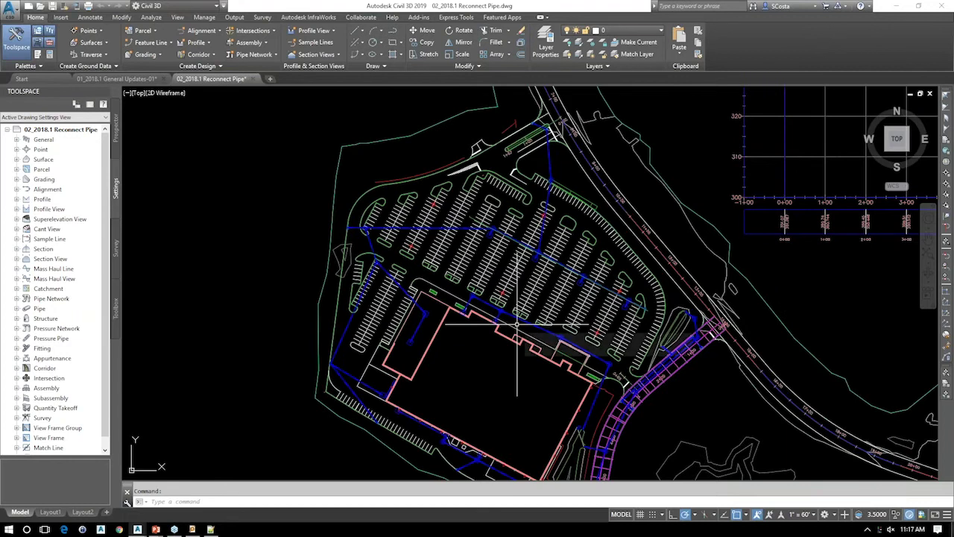
scroll(517, 324, up, 5)
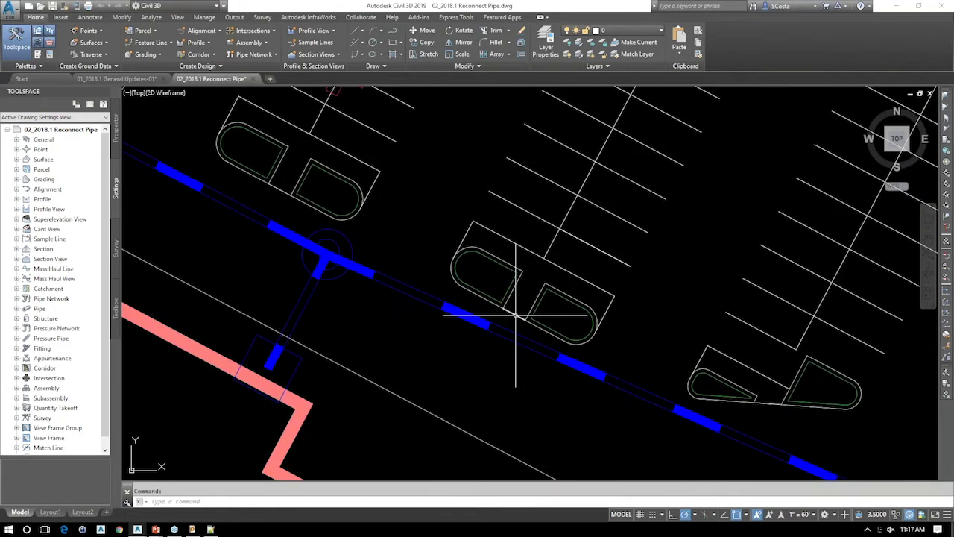
middle_drag(388, 277, 548, 296)
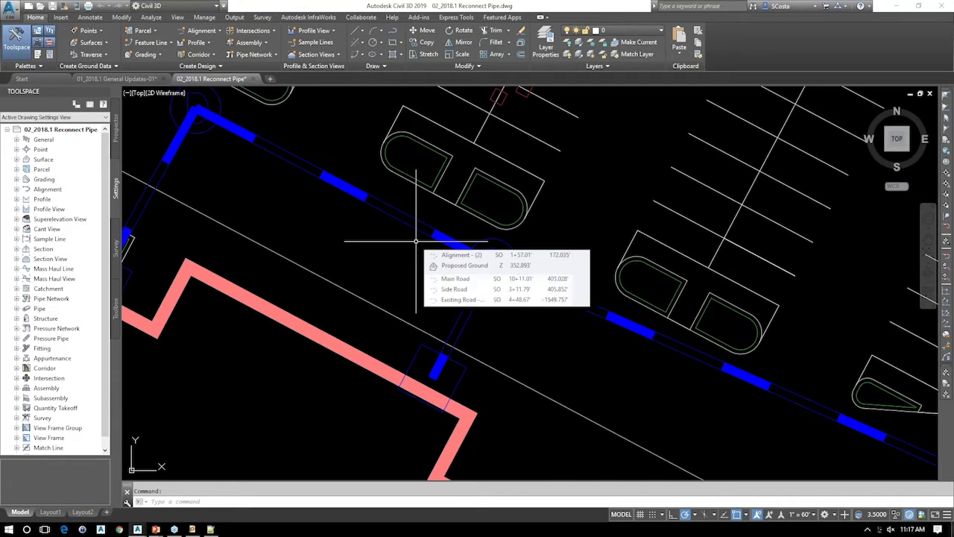
click(485, 266)
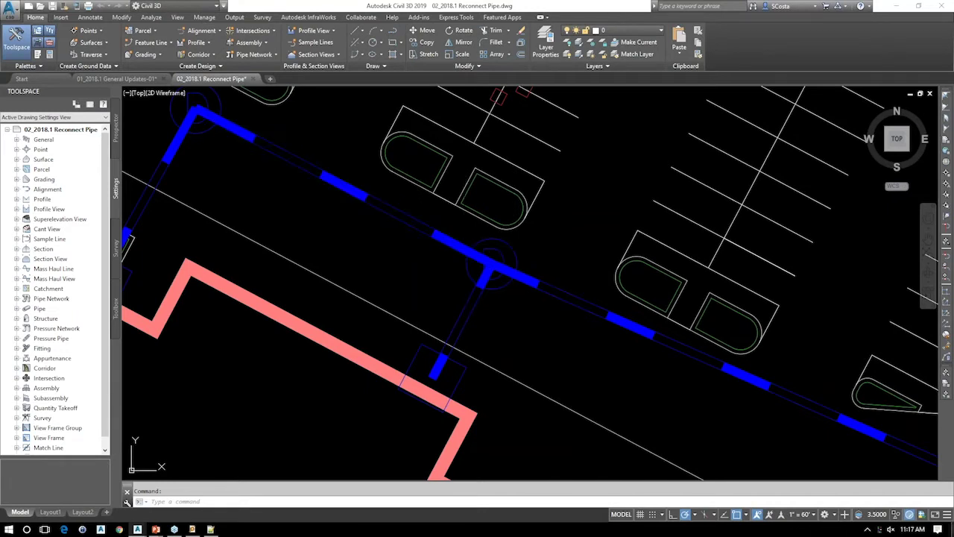
click(488, 266)
right_click(542, 233)
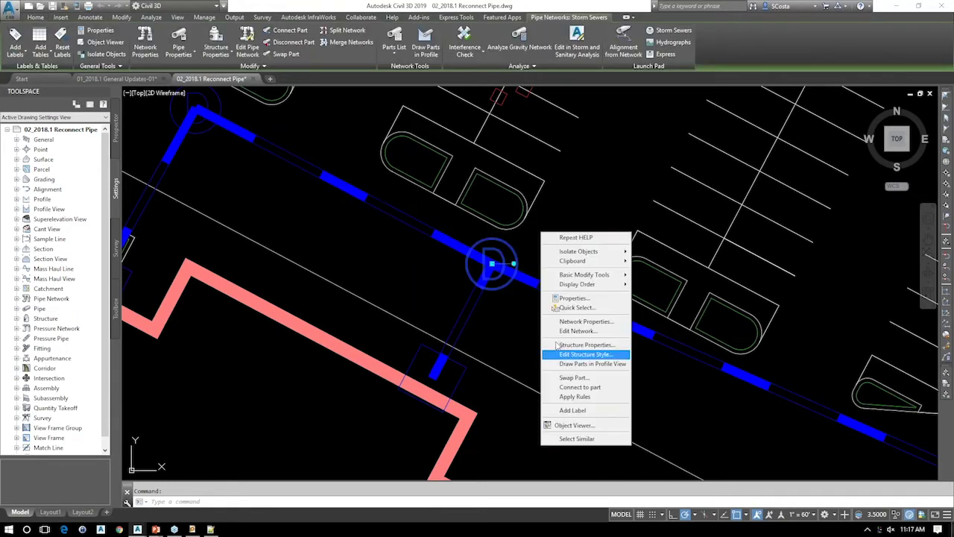
click(573, 344)
click(412, 164)
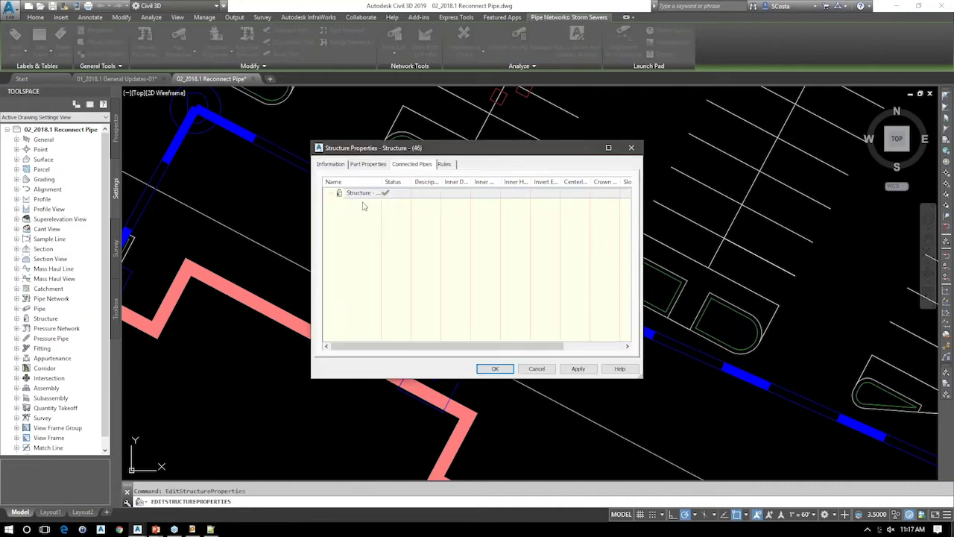
drag(389, 155, 159, 174)
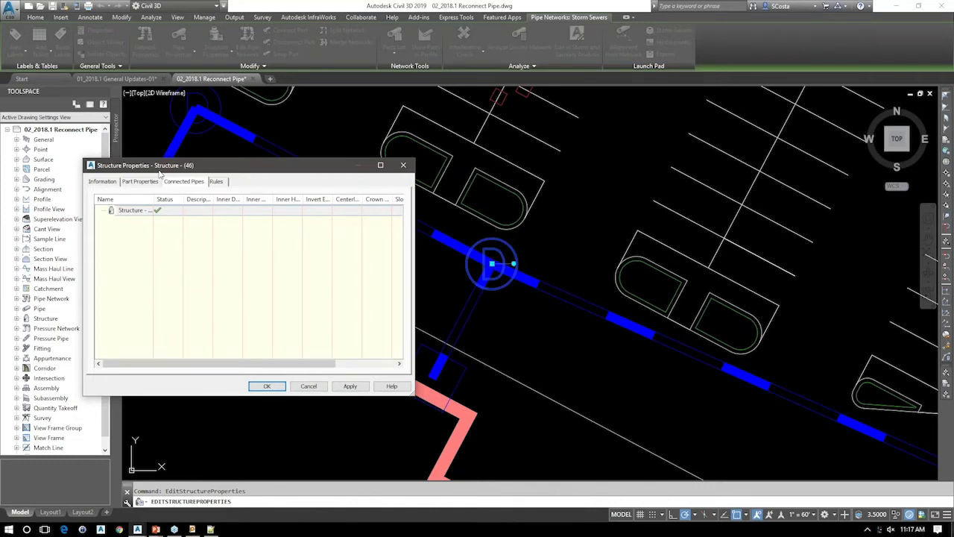
click(309, 385)
- Reconnect the pipes of the Storm Sewers network to their structures with the RECONNECTNETWORK command
text(re)
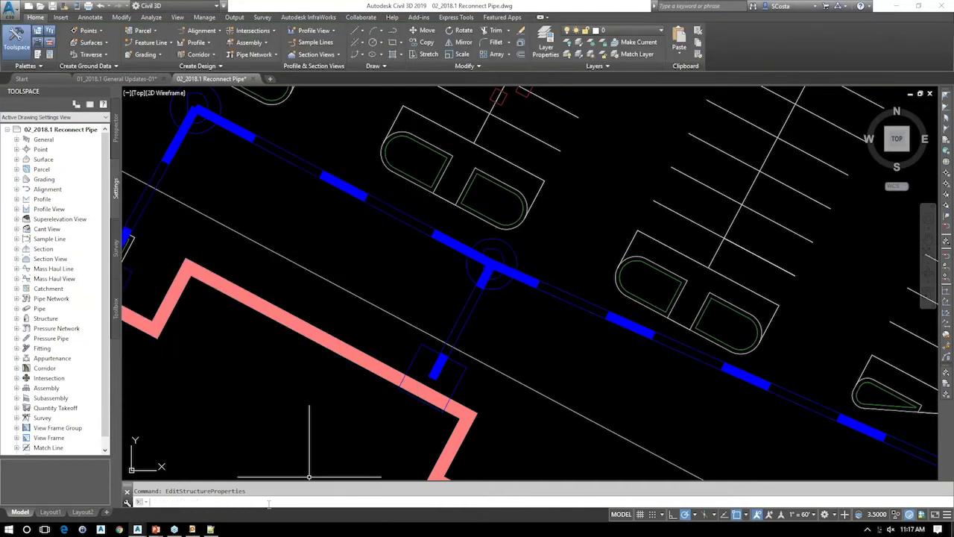
text(conn)
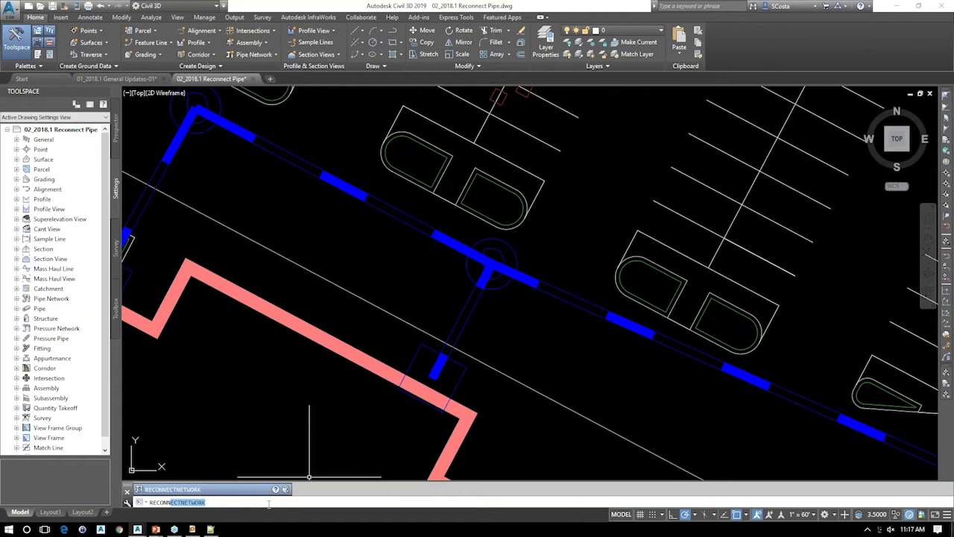
key(Return)
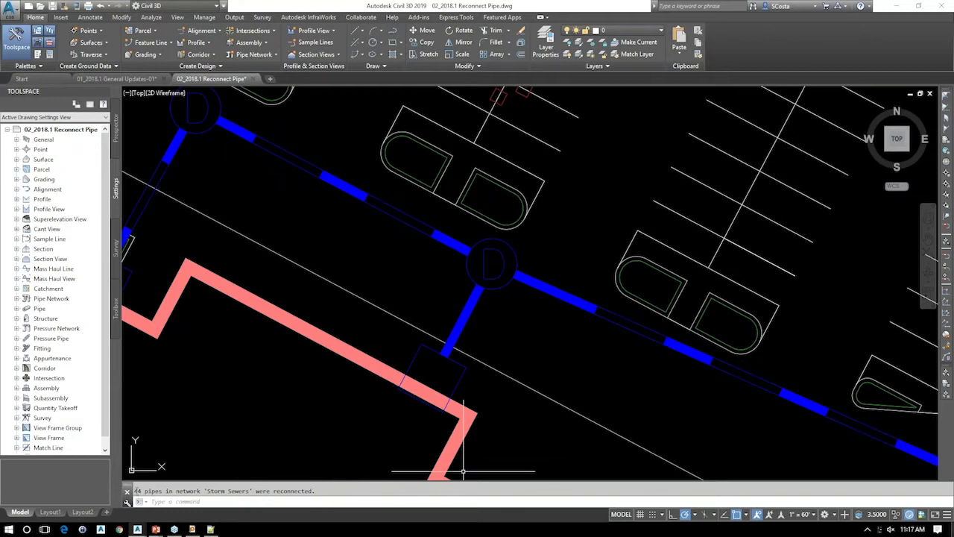
drag(269, 495, 323, 499)
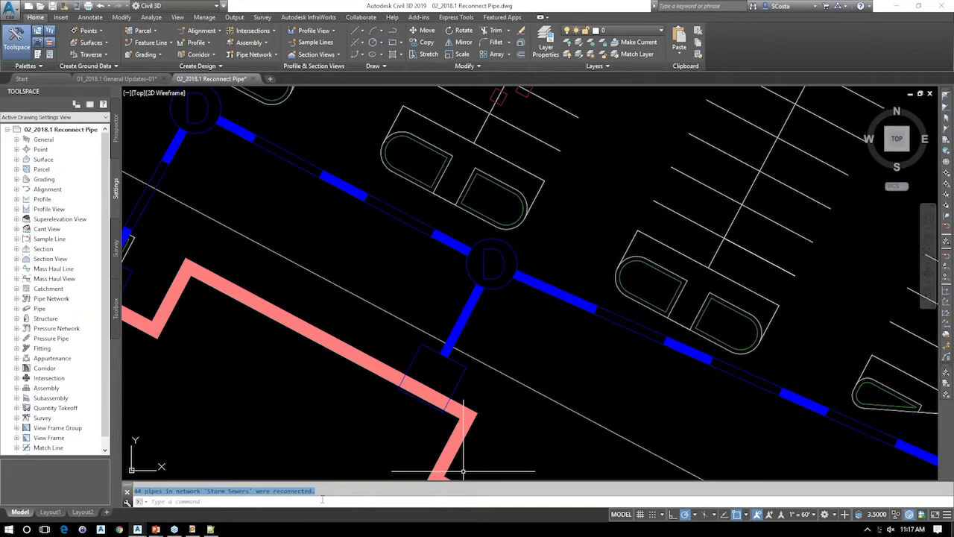
key(Escape)
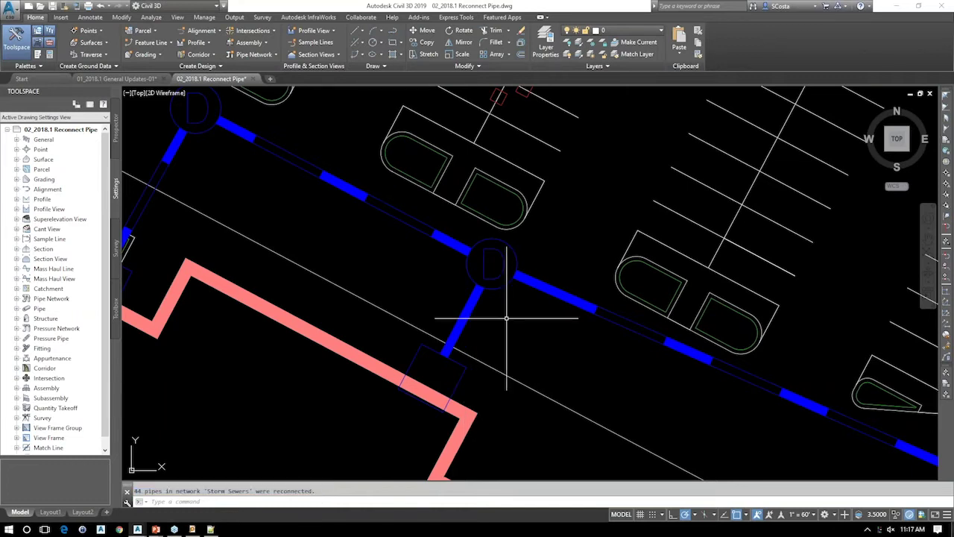
- Check the connected pipes again in the properties of the structure at the pipe junction above the building, leaving them unedited
click(490, 276)
right_click(233, 226)
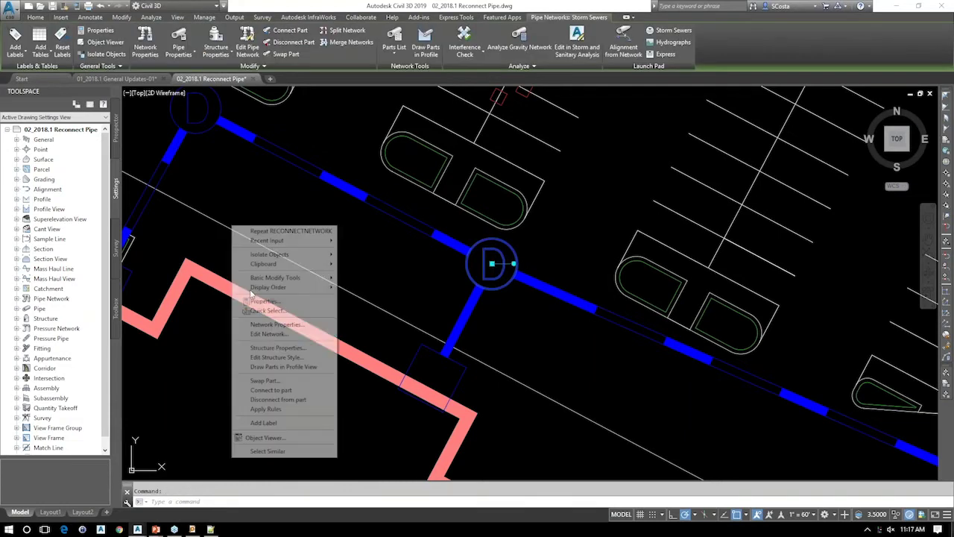
click(256, 349)
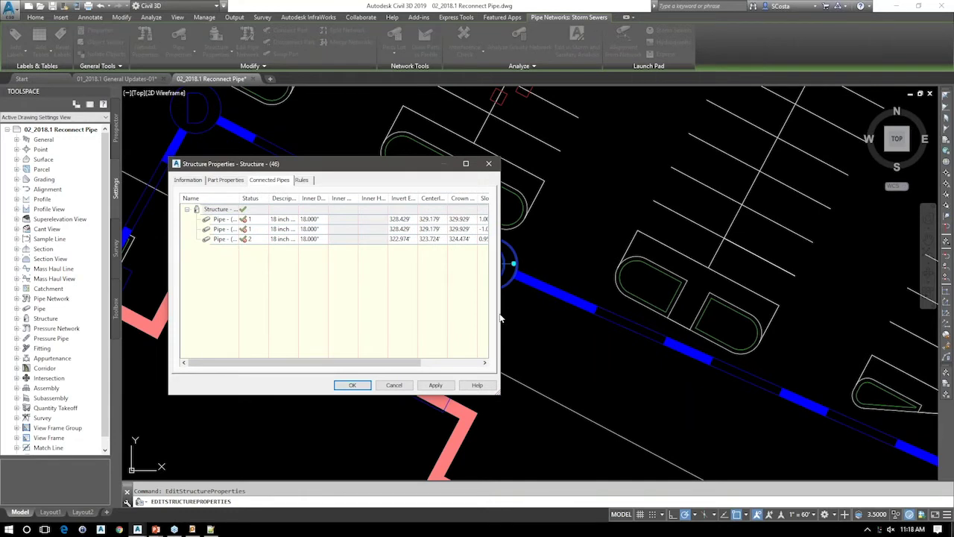
drag(500, 318, 742, 335)
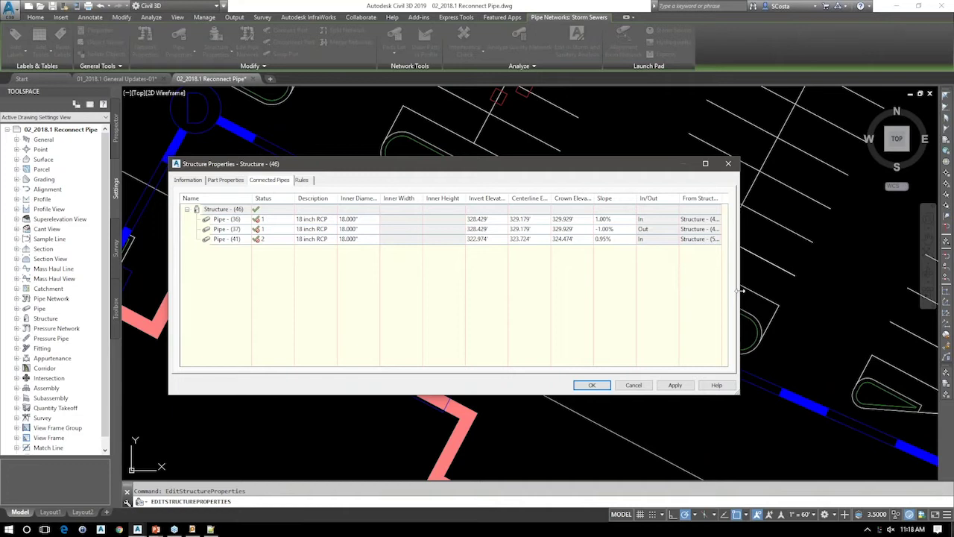
click(635, 385)
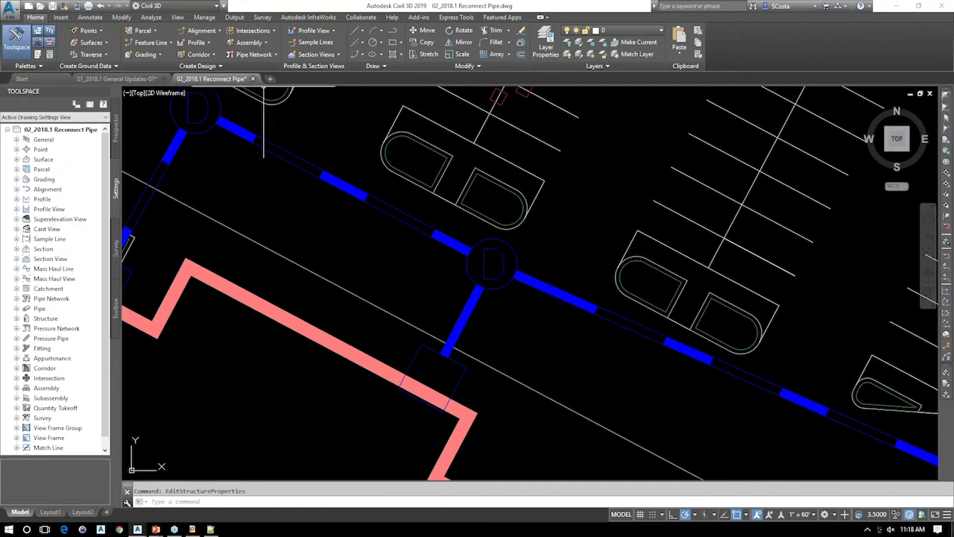
- Close the drawings 02_2018.1 Reconnect Pipe and 01_2018.1 General Updates-01
key(Return)
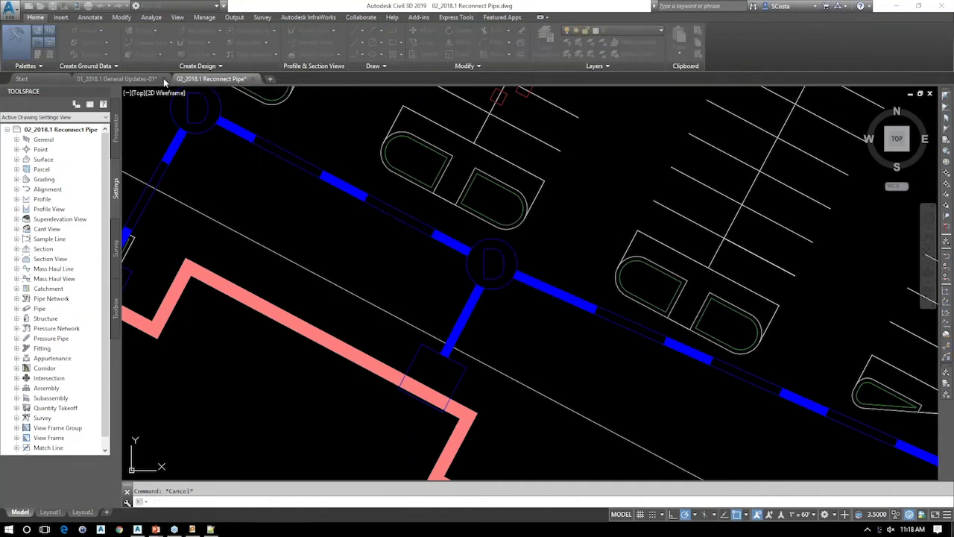
click(158, 78)
click(163, 78)
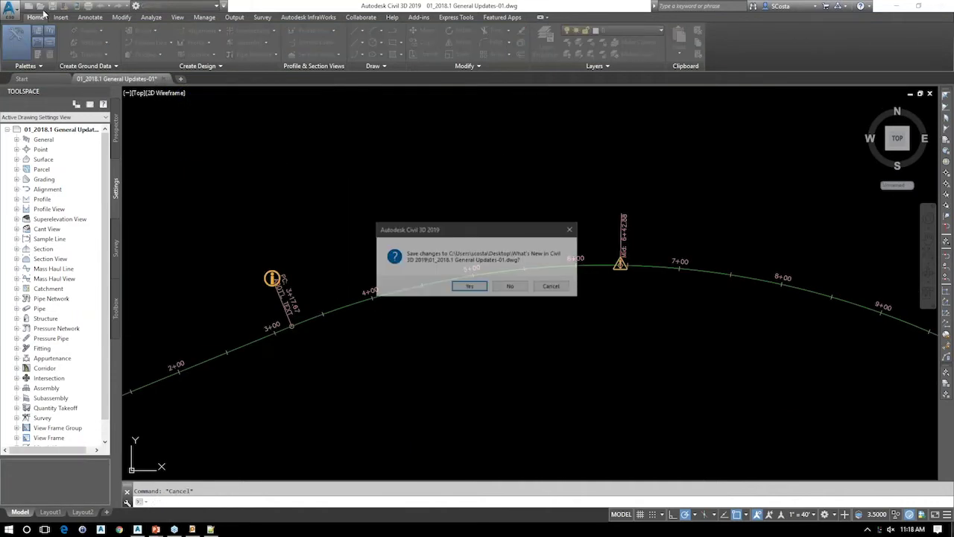
key(Return)
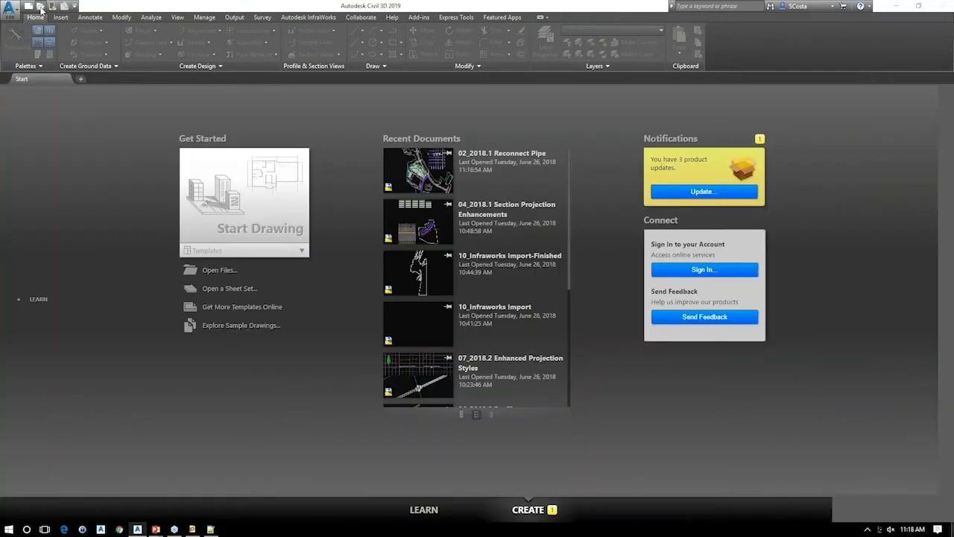
- Open the drawing 03_2018.1 Referenced Styles.dwg and widen the Toolspace
click(41, 7)
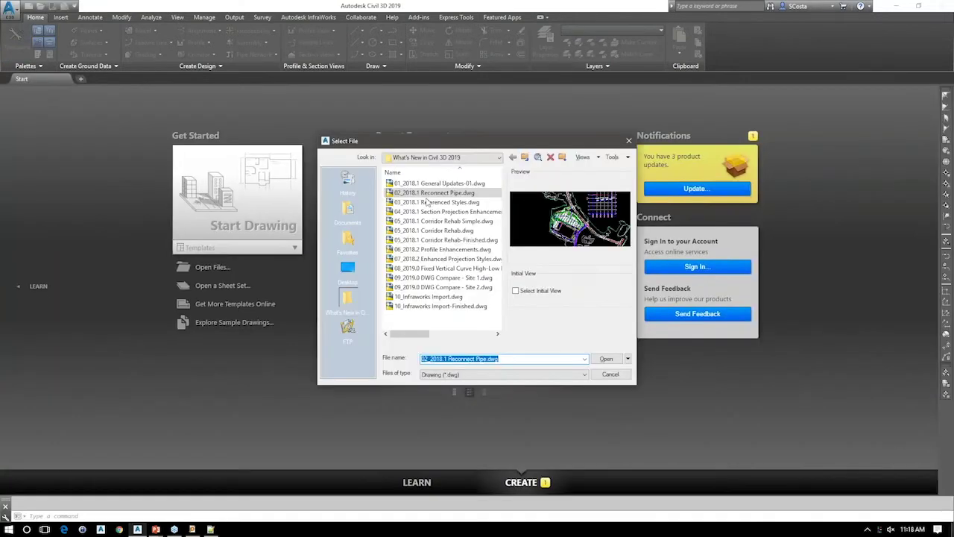
click(432, 203)
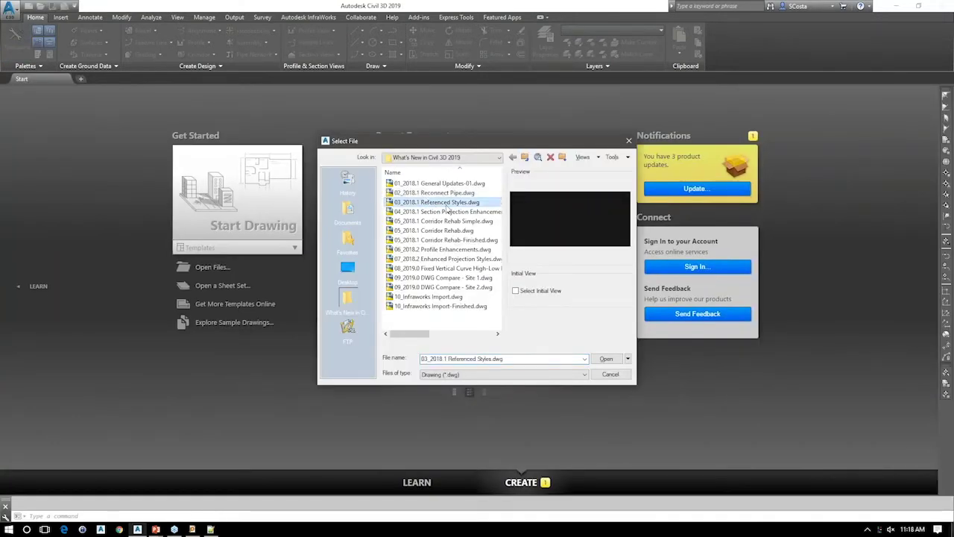
key(Return)
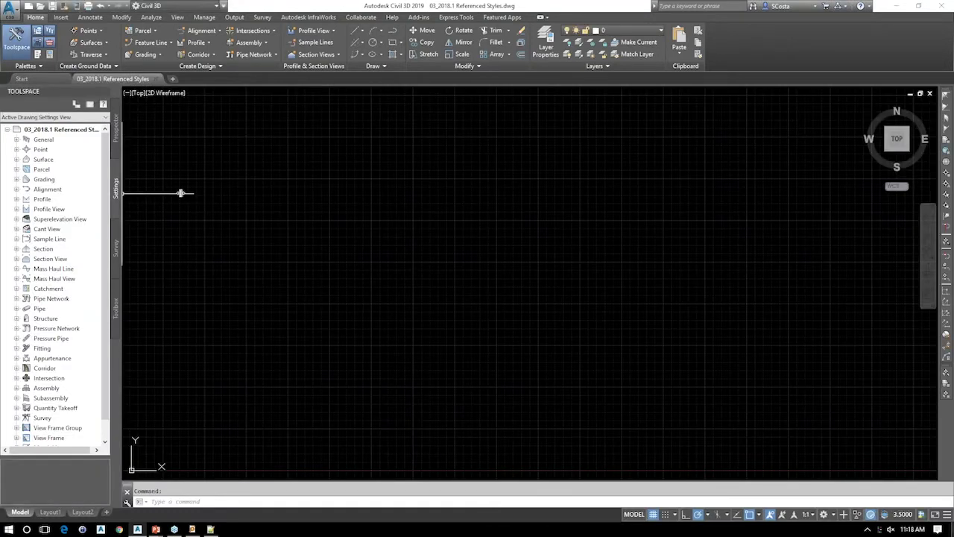
drag(181, 193, 179, 192)
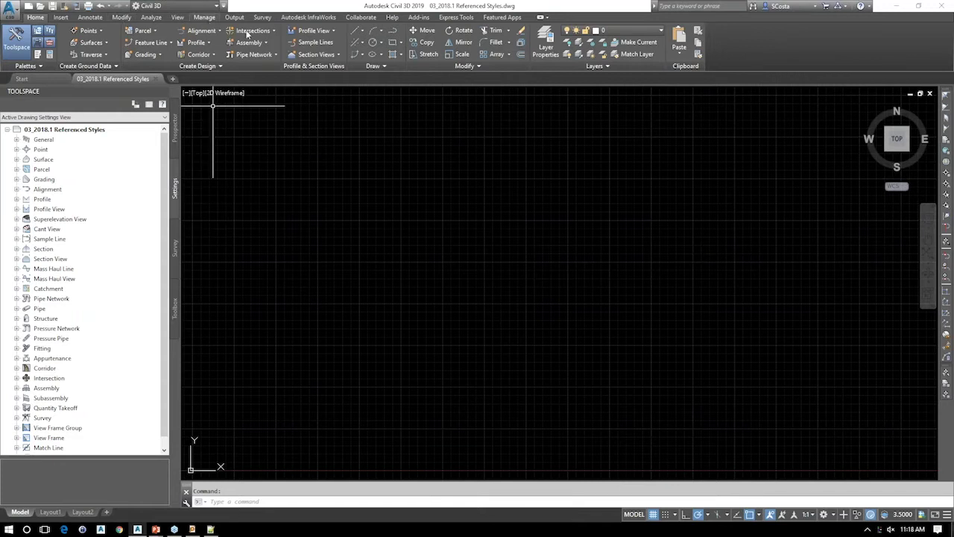
click(205, 17)
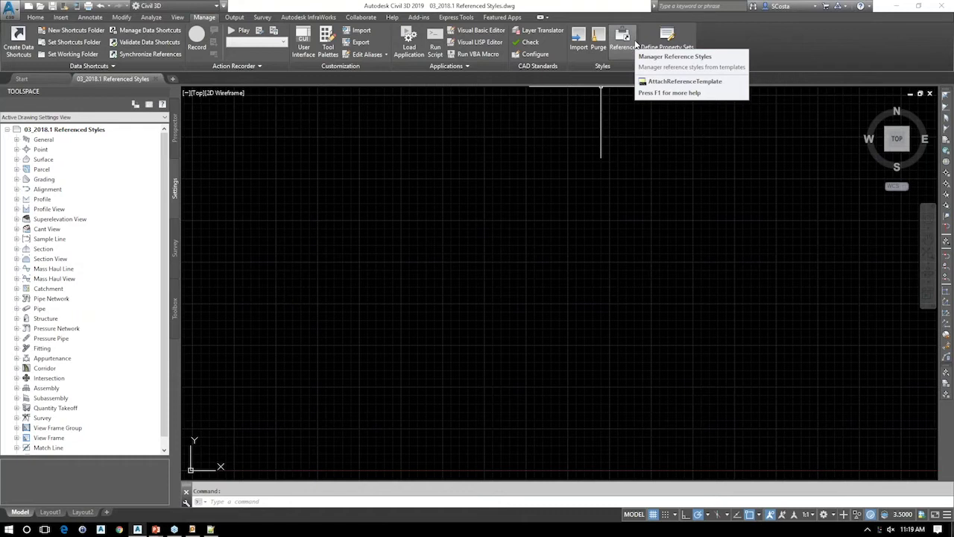
click(633, 45)
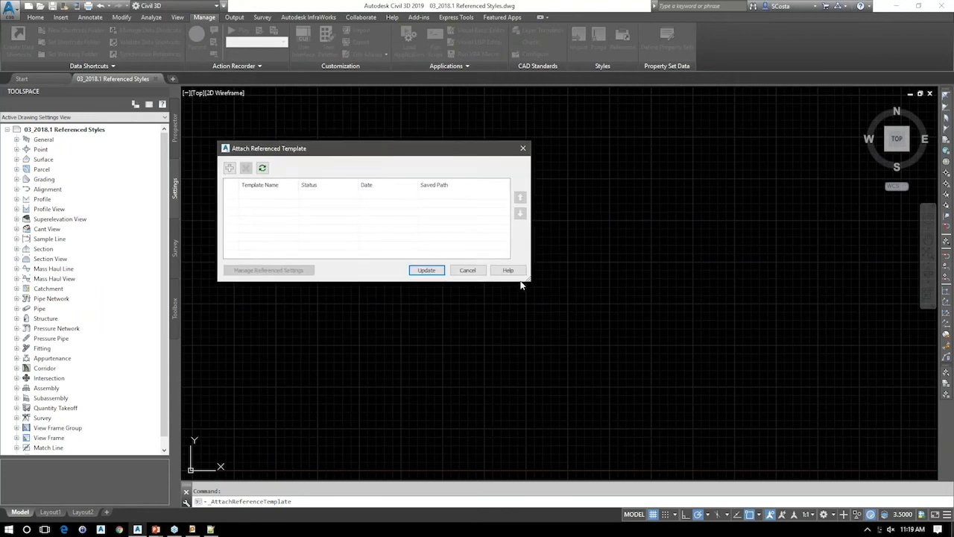
drag(527, 278, 588, 305)
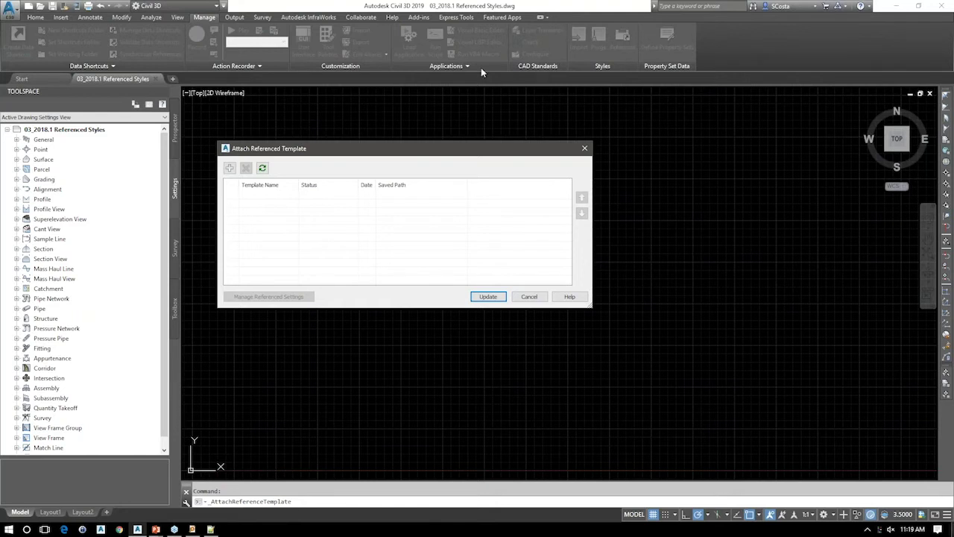
click(229, 171)
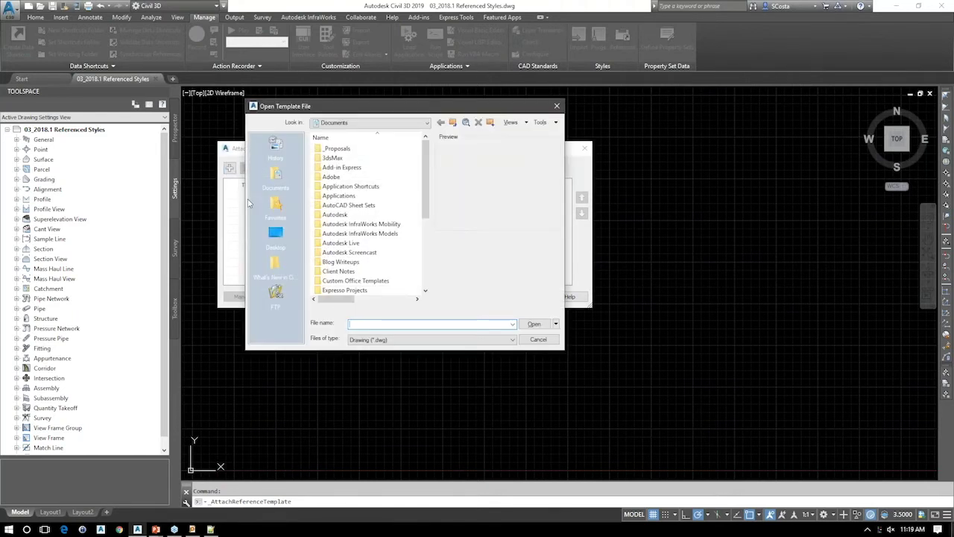
click(366, 340)
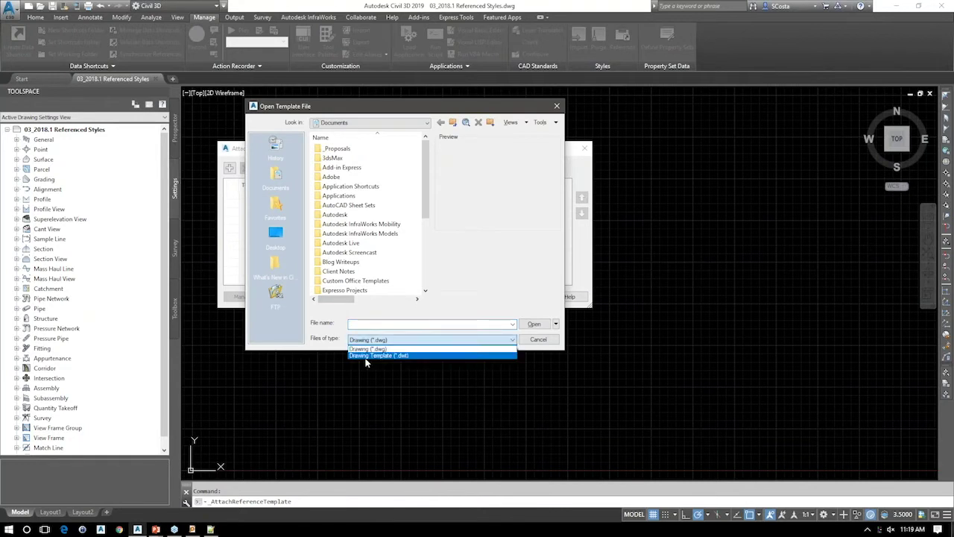
click(367, 356)
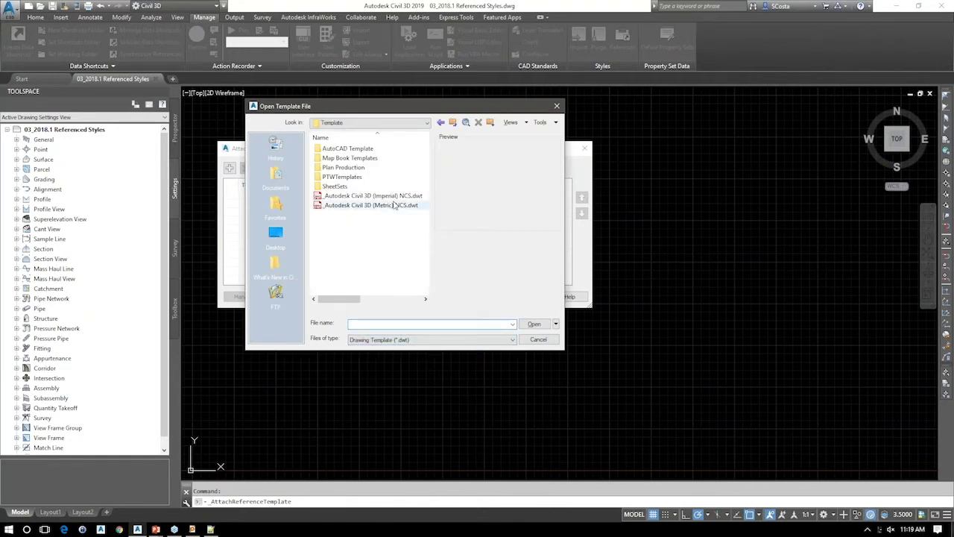
click(538, 339)
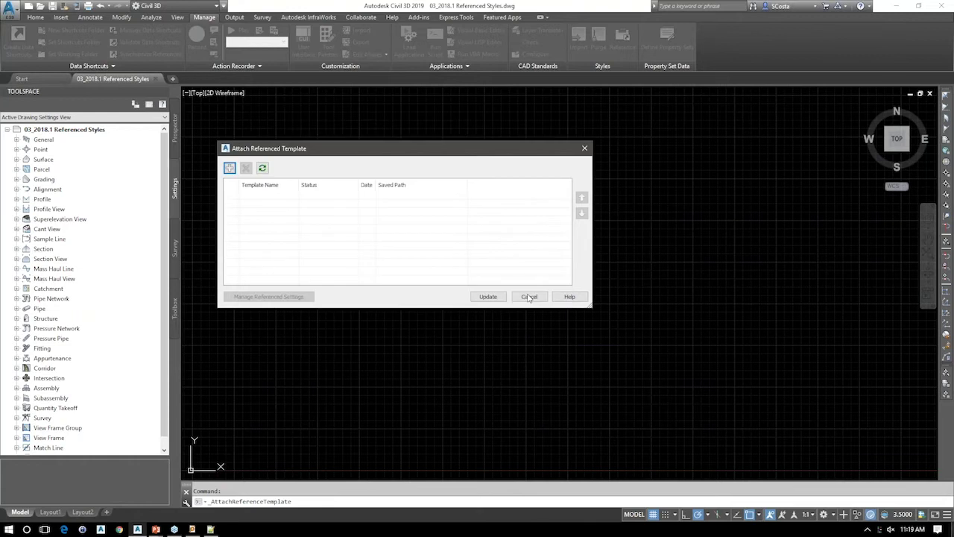
click(530, 297)
- Expand the drawing's surface styles and add the template _Autodesk Civil 3D (Imperial) NCS.dwt as a referenced template
click(16, 159)
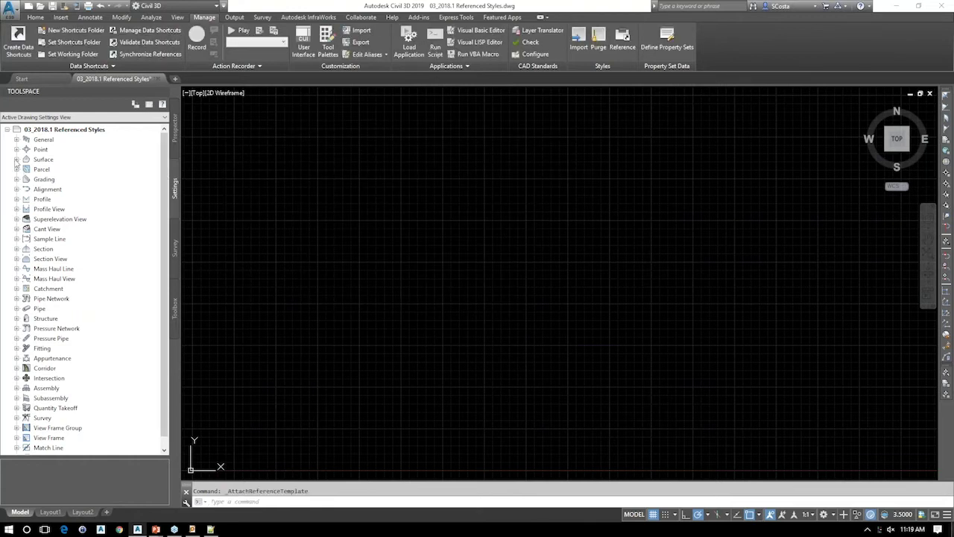
click(26, 169)
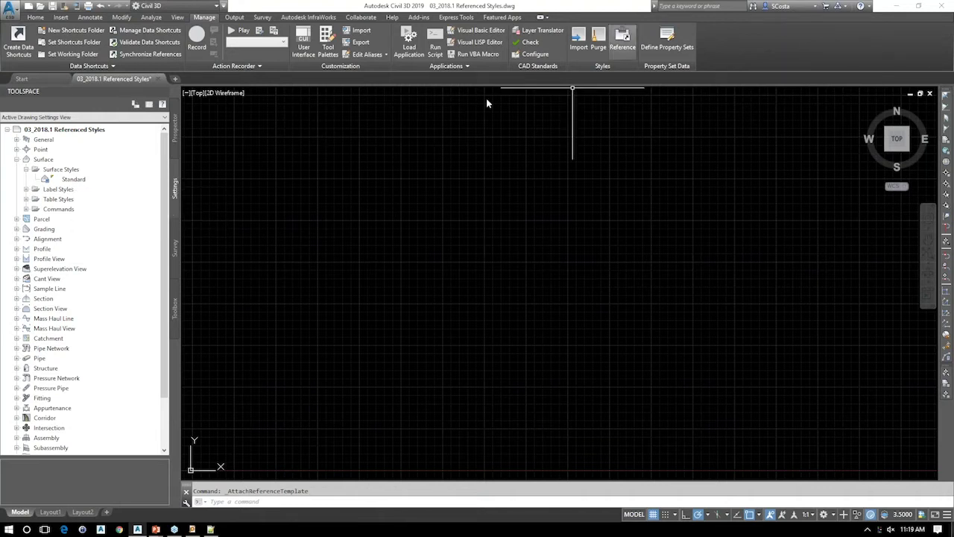
click(335, 217)
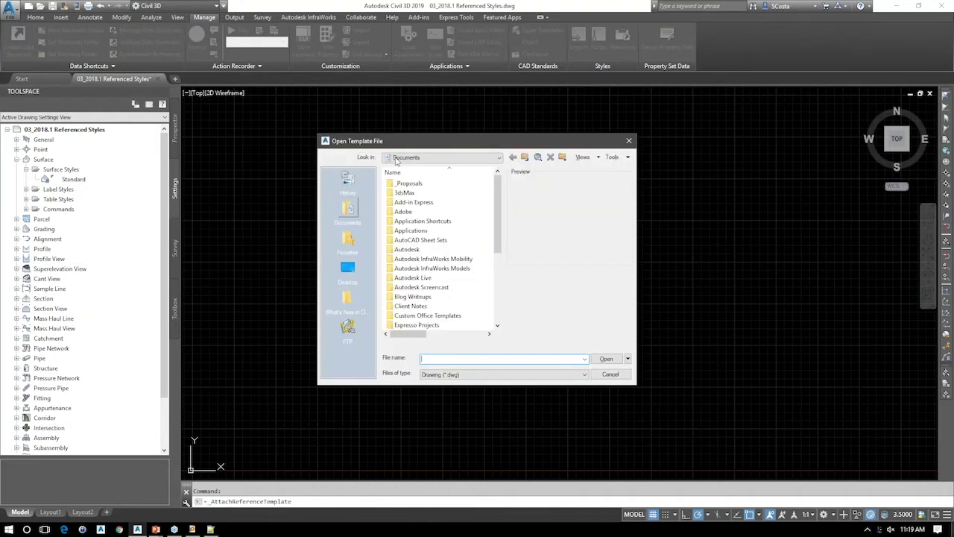
drag(343, 141, 279, 120)
click(380, 352)
click(388, 368)
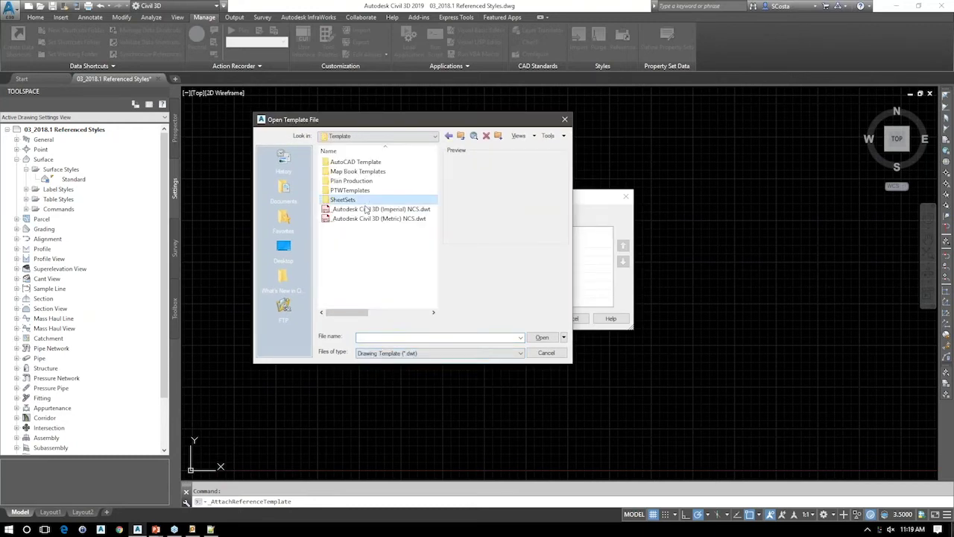
click(366, 210)
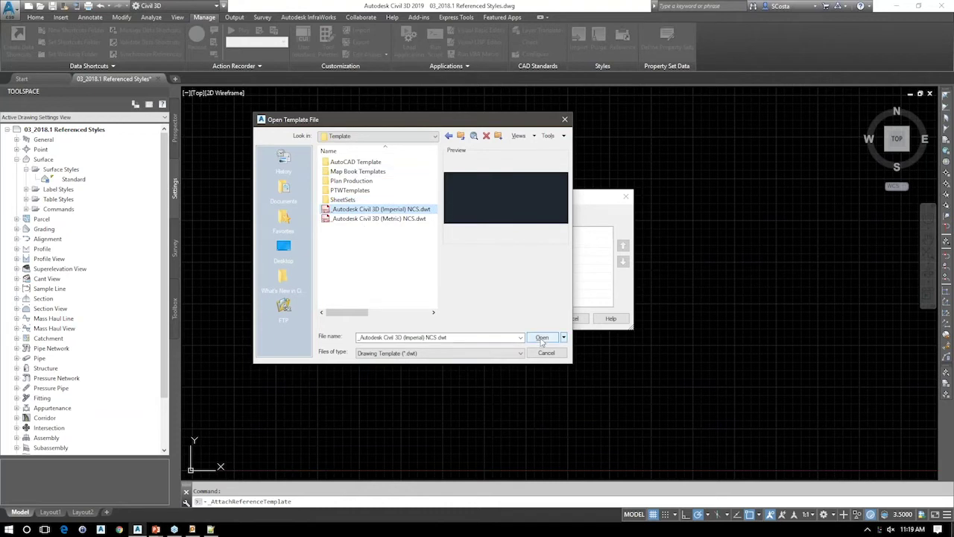
key(Return)
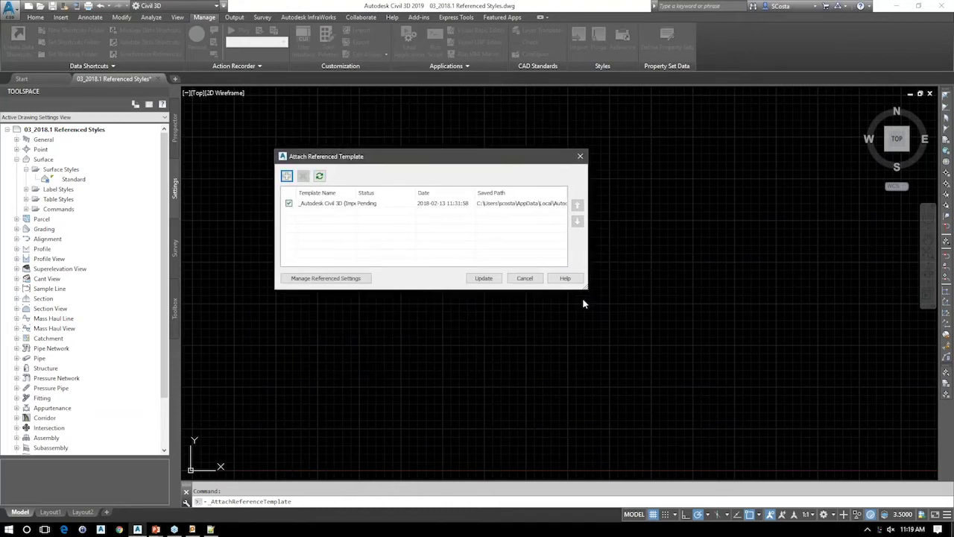
drag(586, 293, 631, 323)
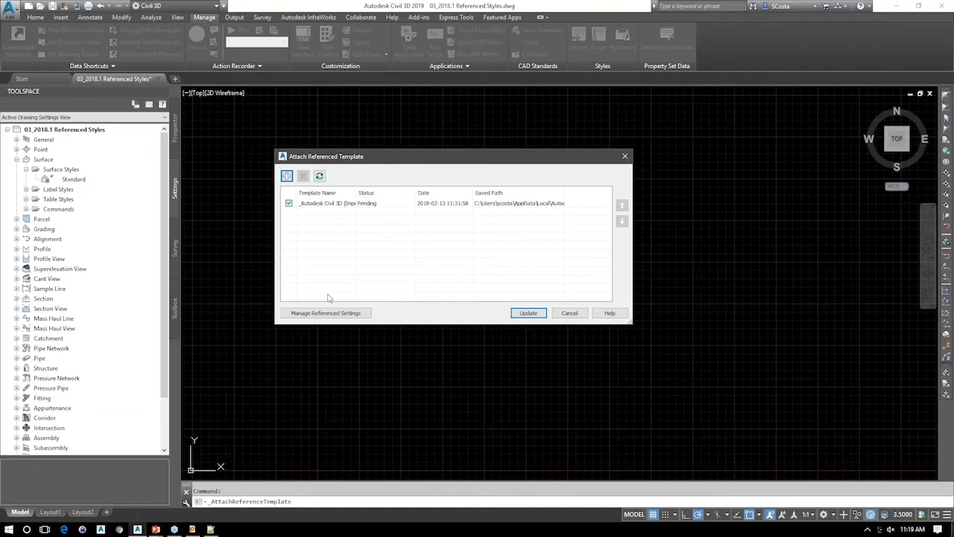
- Open the referenced settings management for the attached template and enlarge its dialog so the full content fits
drag(366, 156, 281, 108)
click(241, 264)
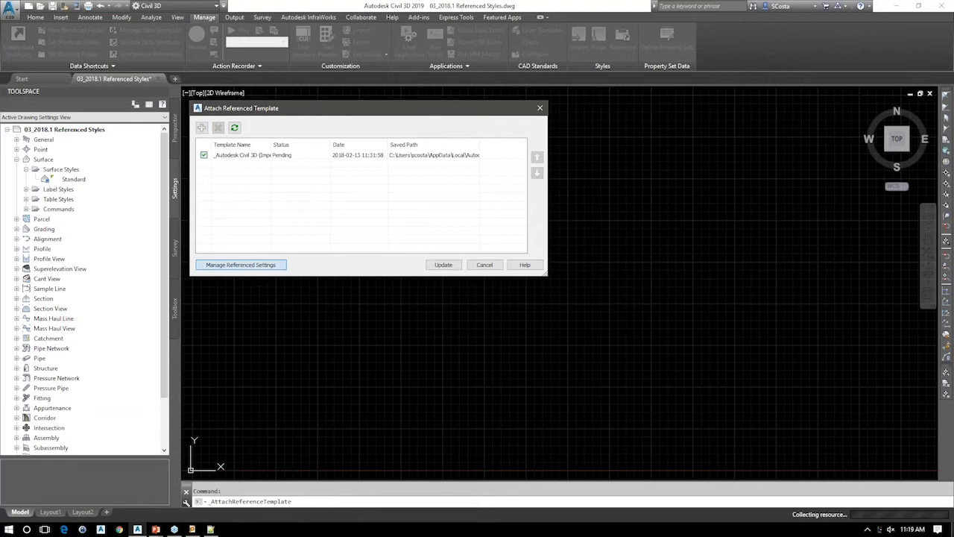
drag(313, 196, 295, 209)
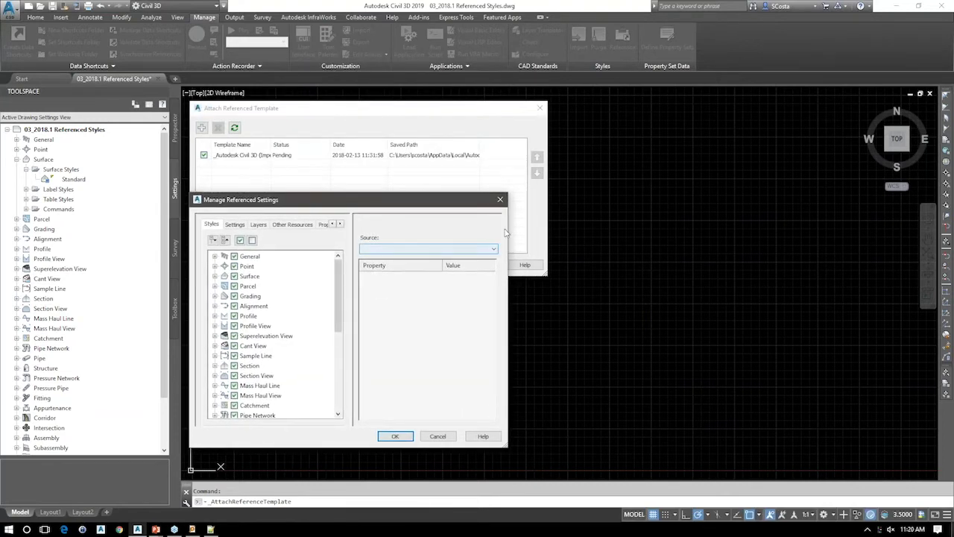
drag(666, 457, 911, 471)
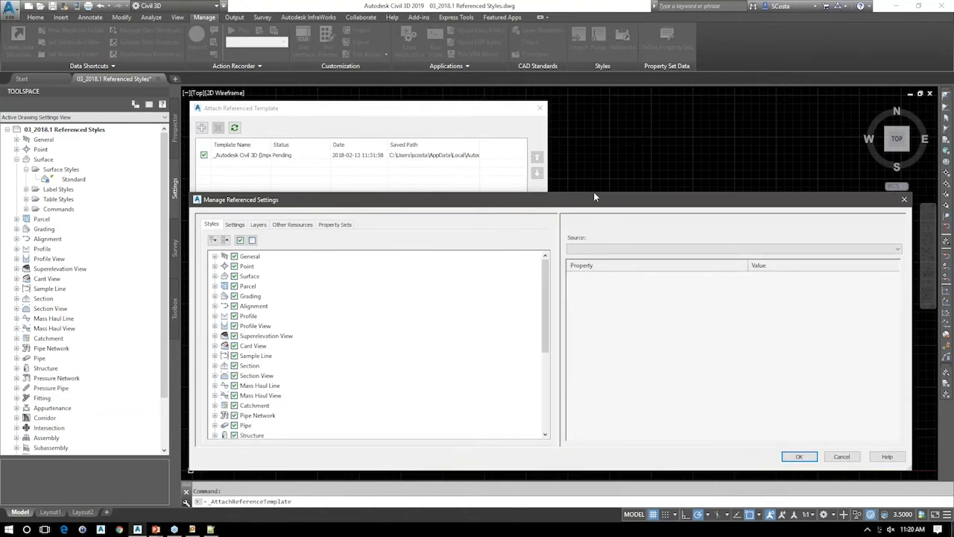
drag(594, 199, 590, 105)
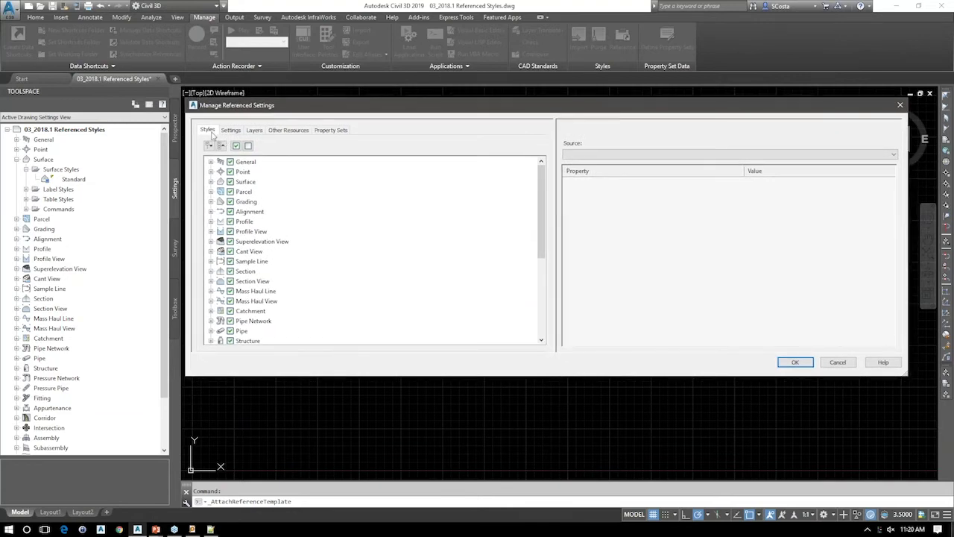
- Review the template's referenceable categories: styles, settings, layers, other resources and property sets
click(239, 133)
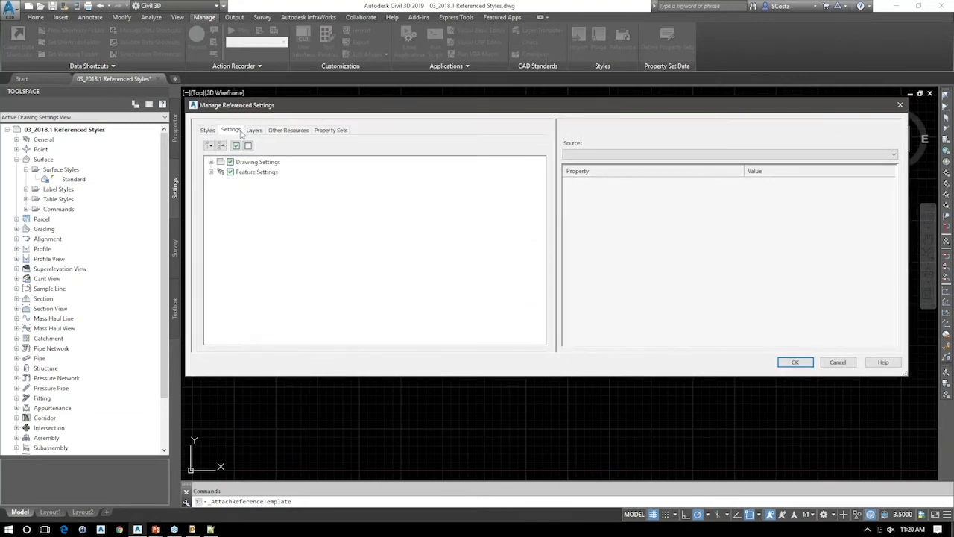
click(328, 133)
click(212, 132)
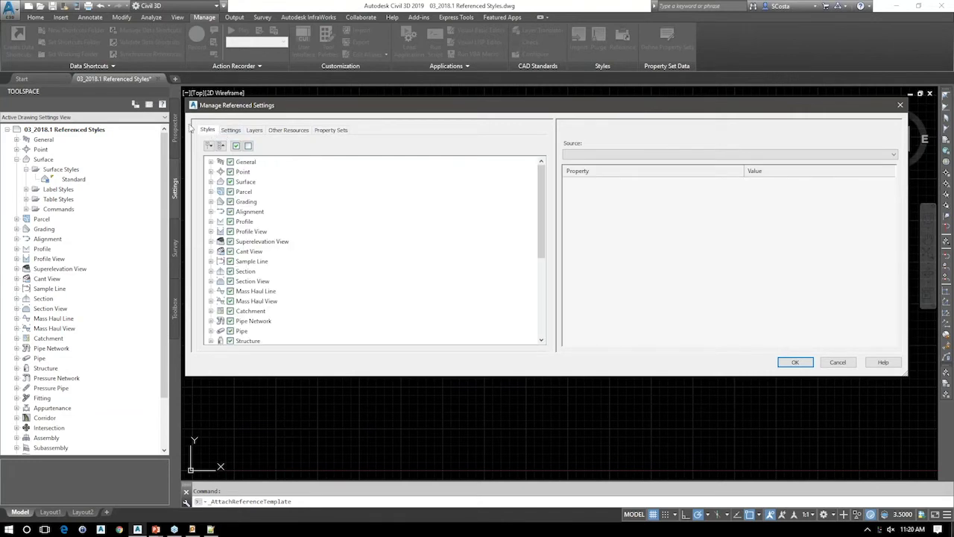
click(237, 130)
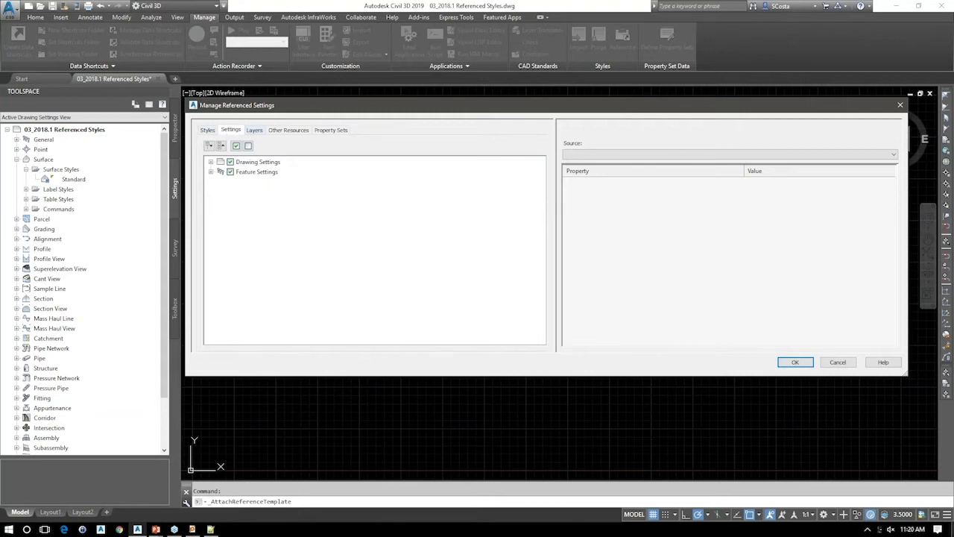
click(254, 130)
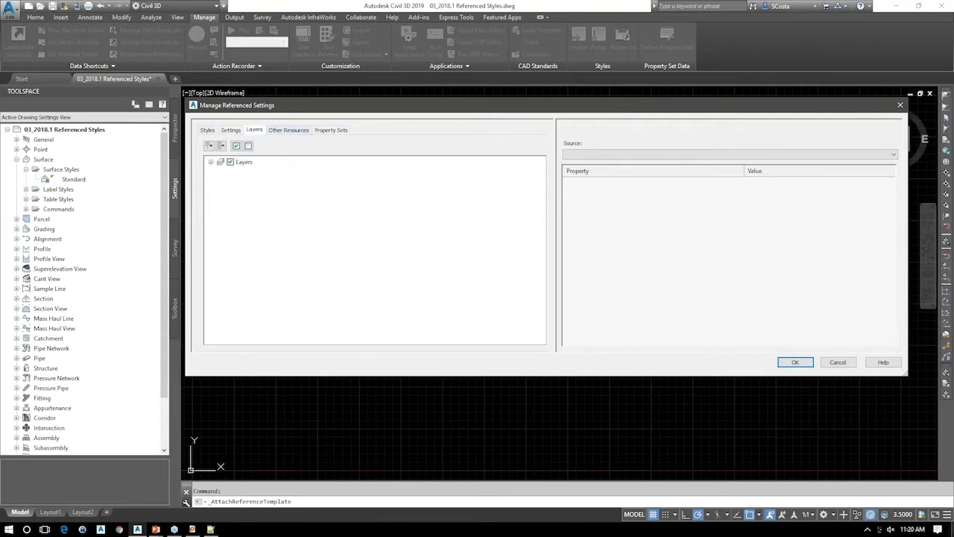
click(293, 130)
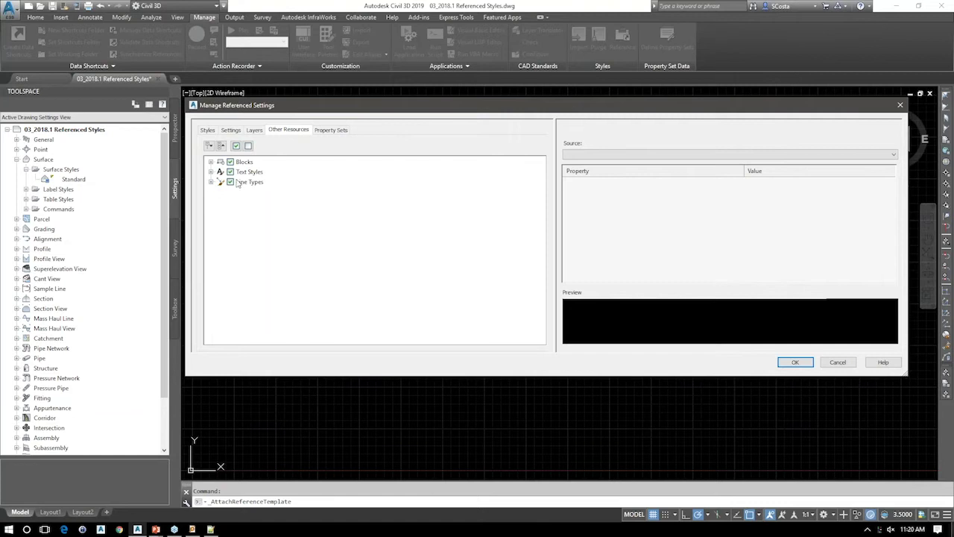
click(207, 130)
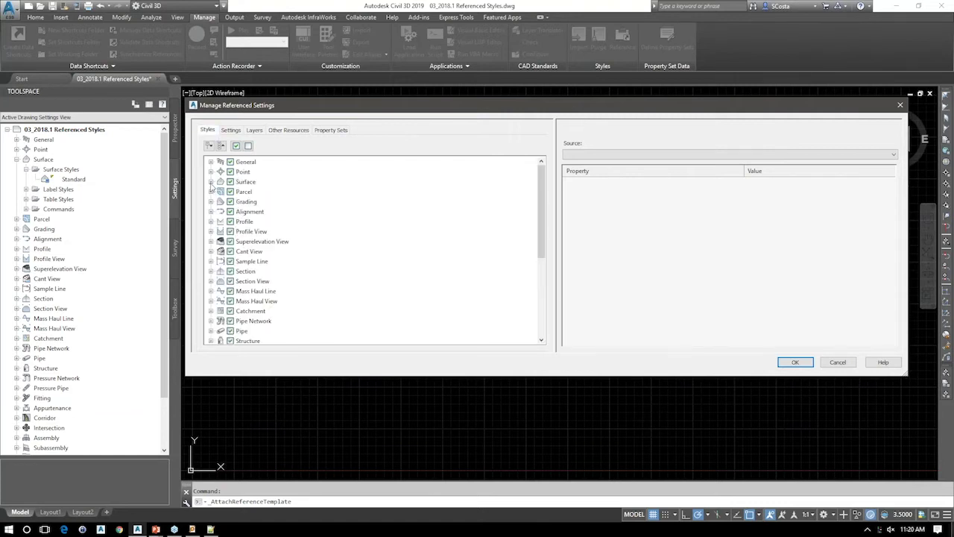
- Deselect all template styles for referencing and expand the list of surface styles
click(211, 182)
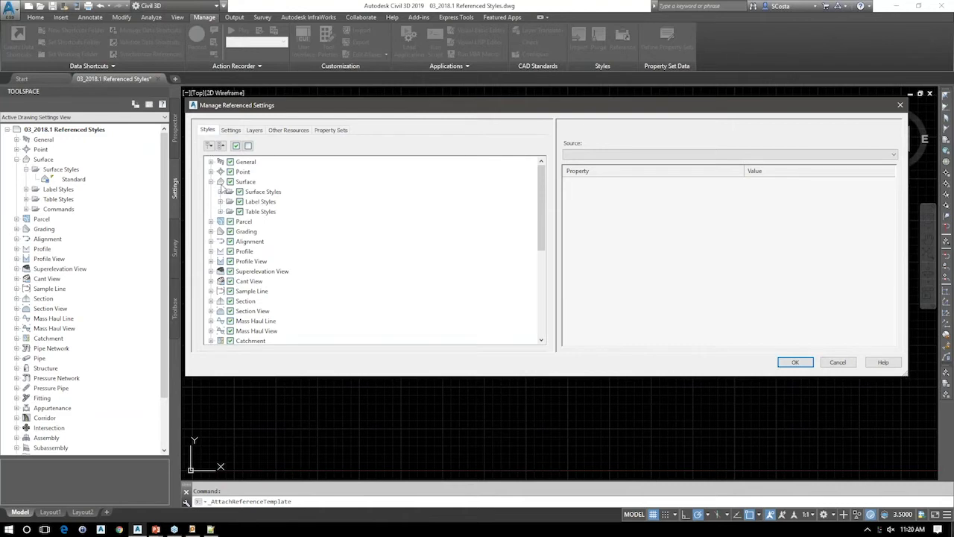
click(248, 146)
click(236, 146)
click(249, 147)
click(221, 192)
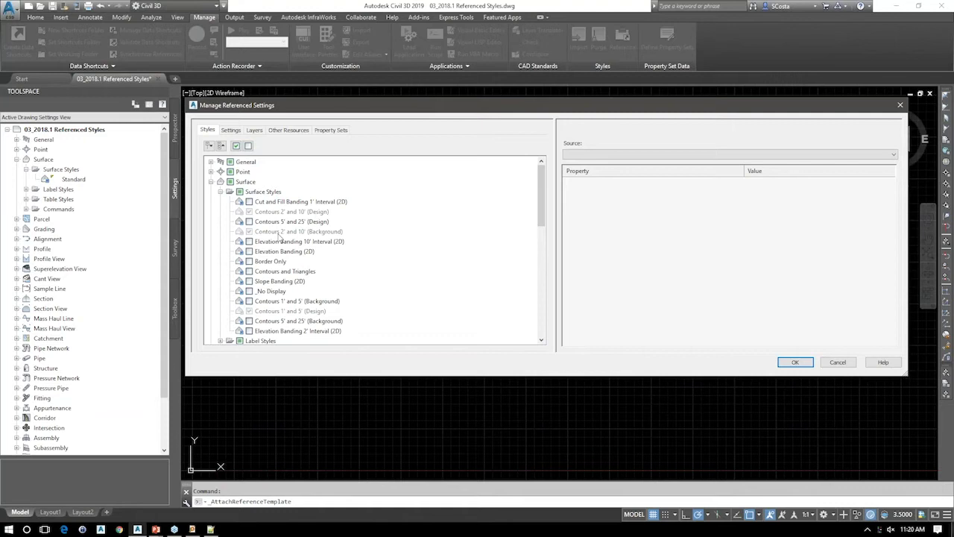
- Examine the locked 2' and 10' contour surface styles, including the contour intervals of Contours 2' and 10' (Design)
click(277, 215)
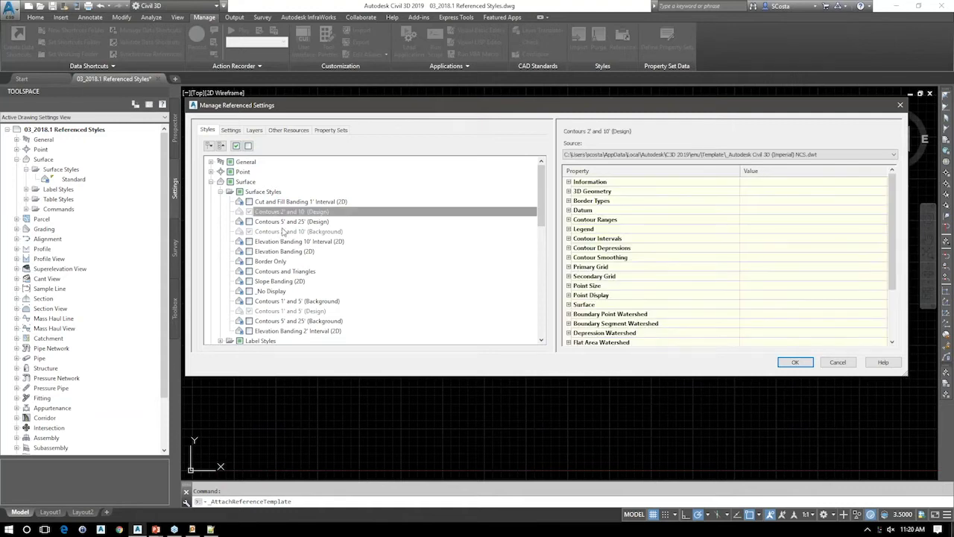
click(283, 231)
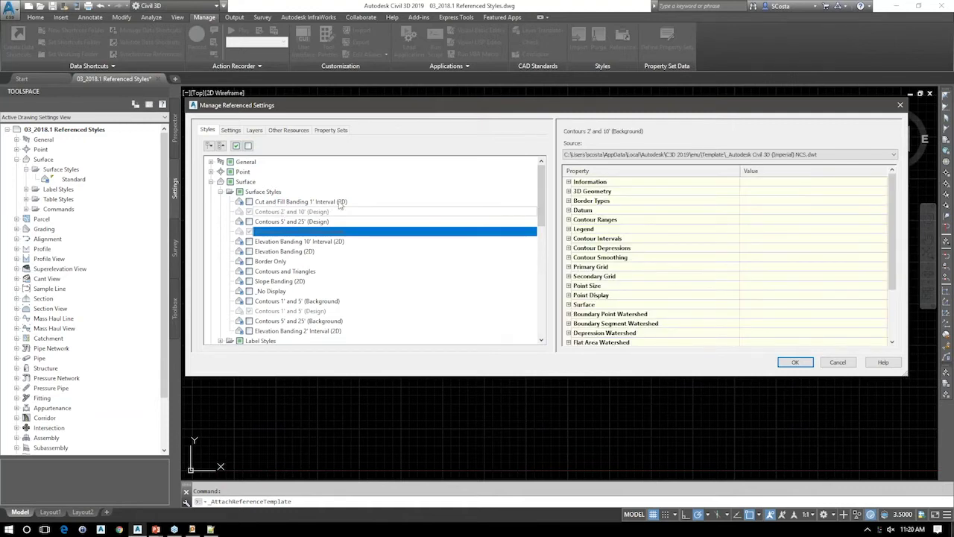
click(340, 211)
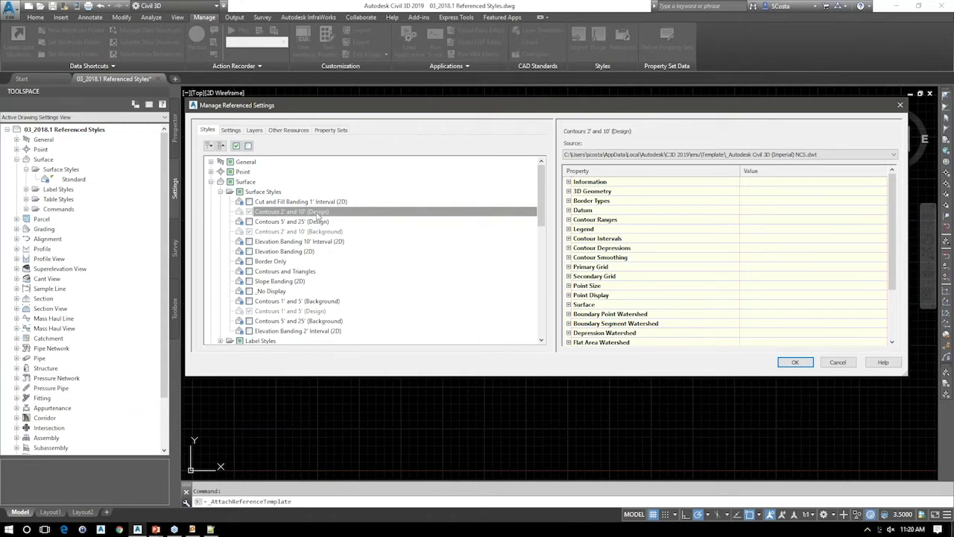
mouse_move(318, 214)
click(568, 238)
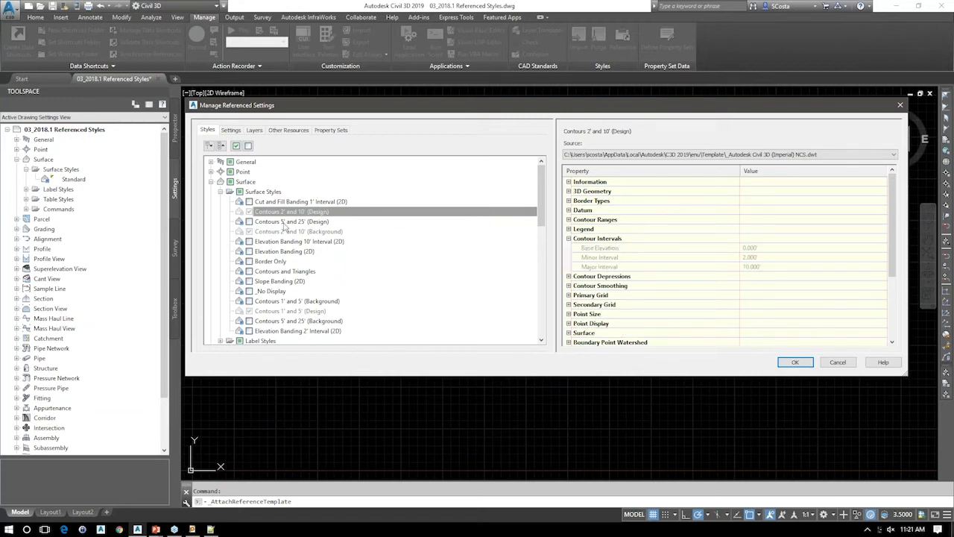
click(249, 221)
- Inspect the default styles in the Surface feature settings and exclude all Feature Settings from the reference
click(231, 130)
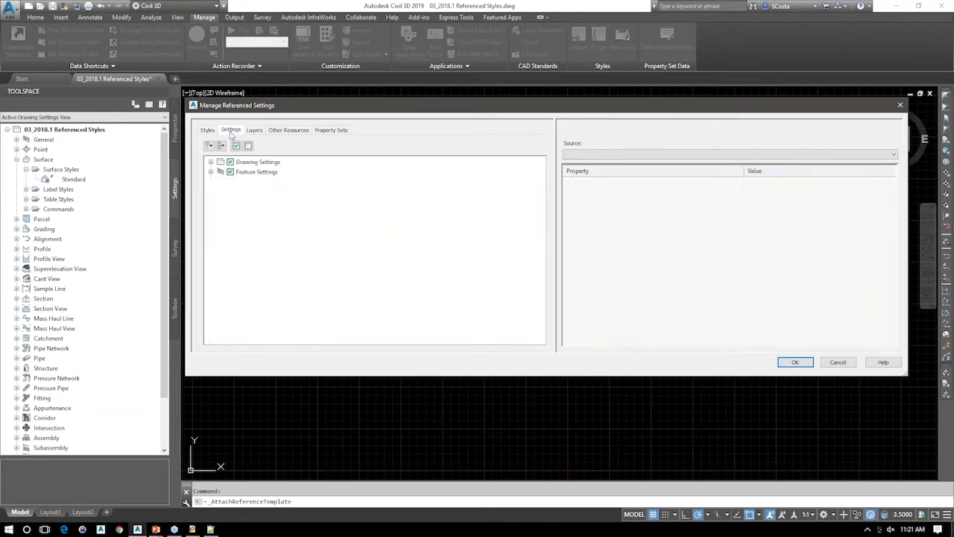
click(210, 174)
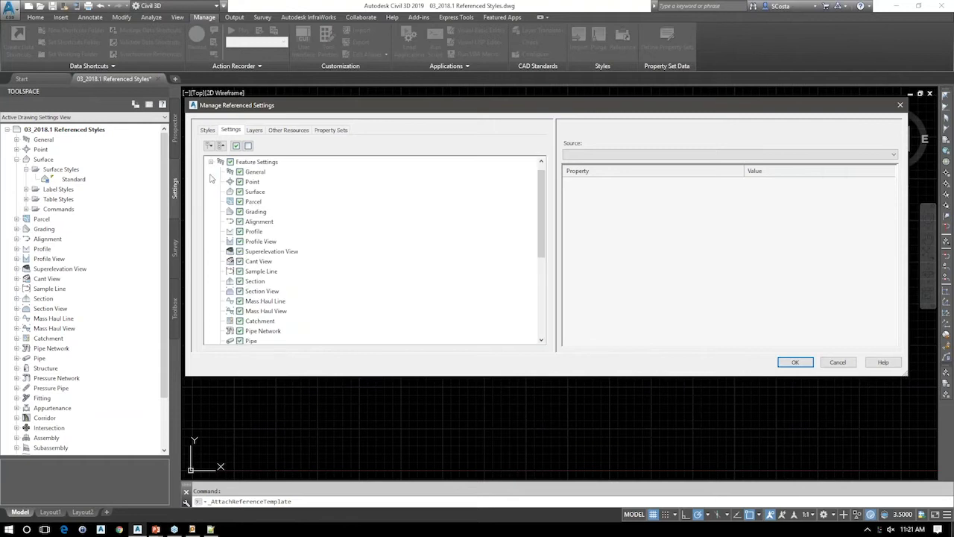
click(255, 192)
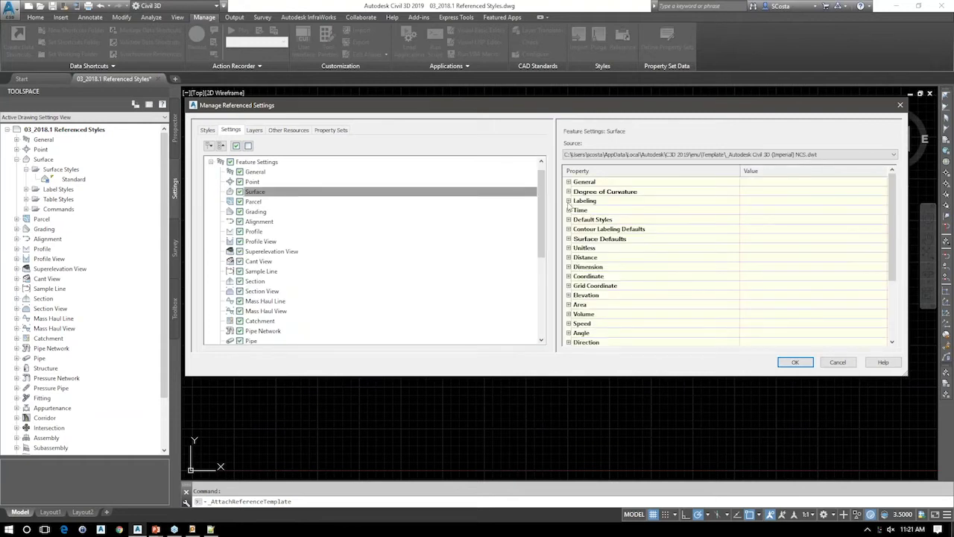
click(569, 220)
click(210, 162)
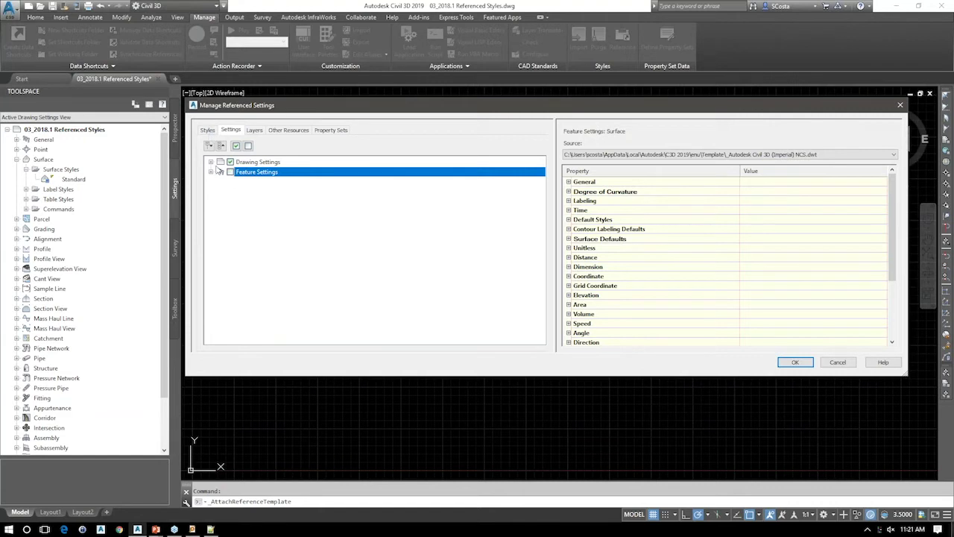
- Clear all remaining template style selections and include only the complete Surface Styles collection
click(208, 130)
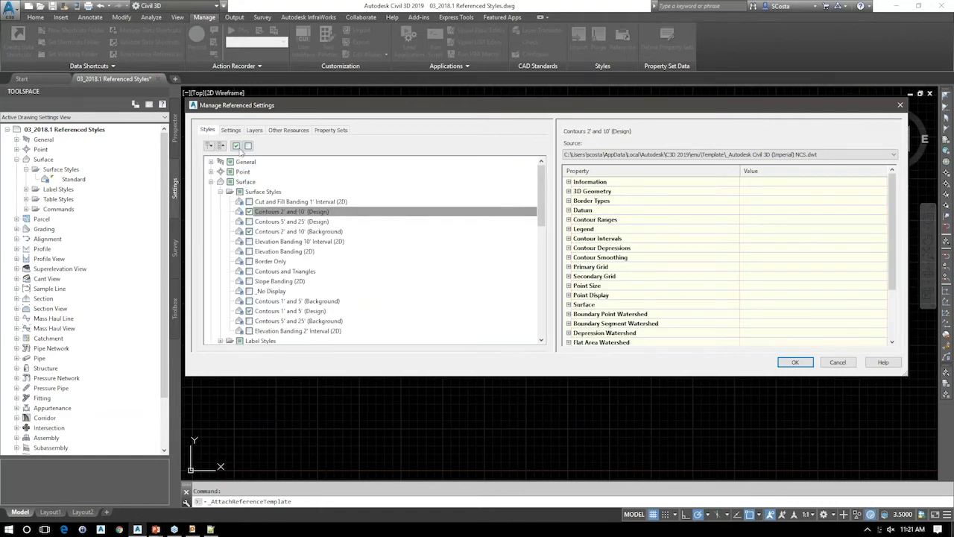
click(248, 145)
click(239, 191)
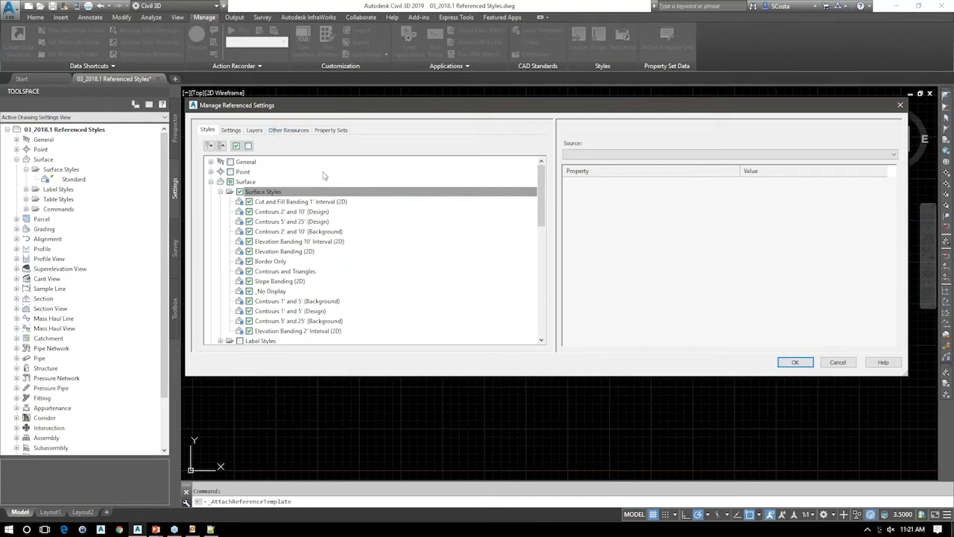
- Check the other resources and layers, accept the referenced settings and update the drawing from the template
click(291, 131)
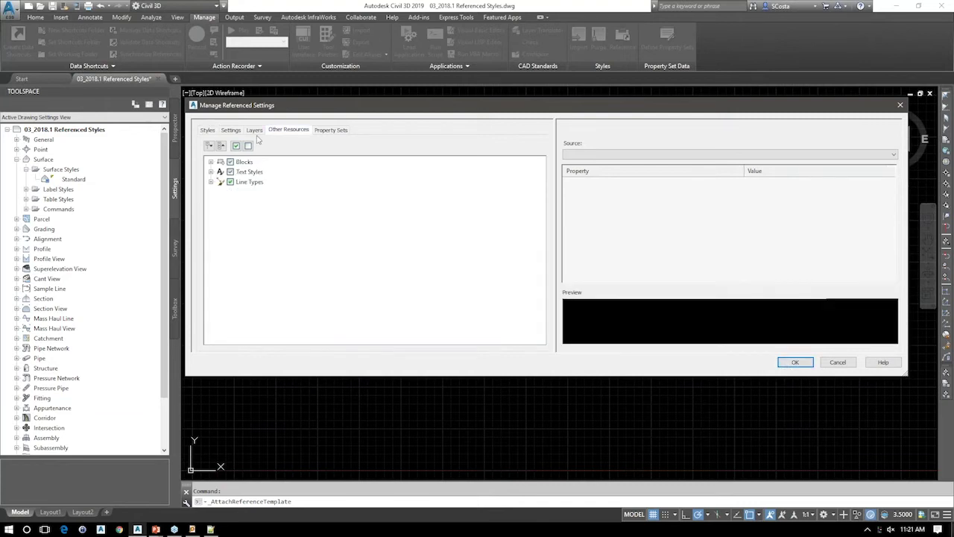
click(254, 131)
click(207, 131)
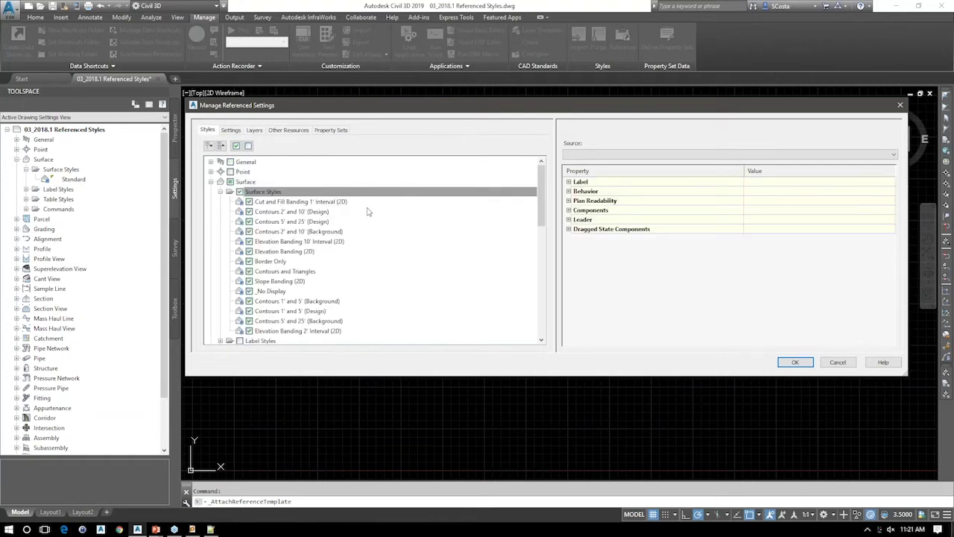
click(798, 364)
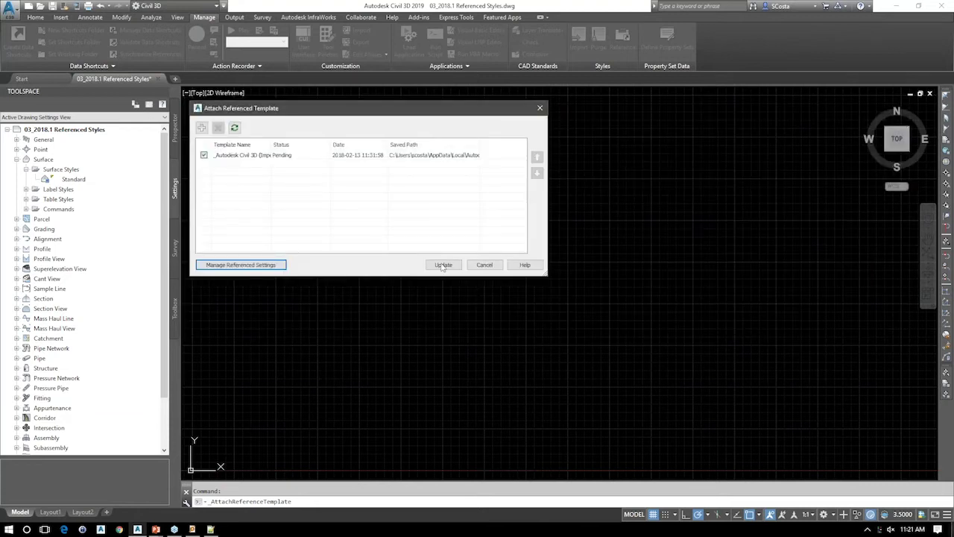
click(443, 266)
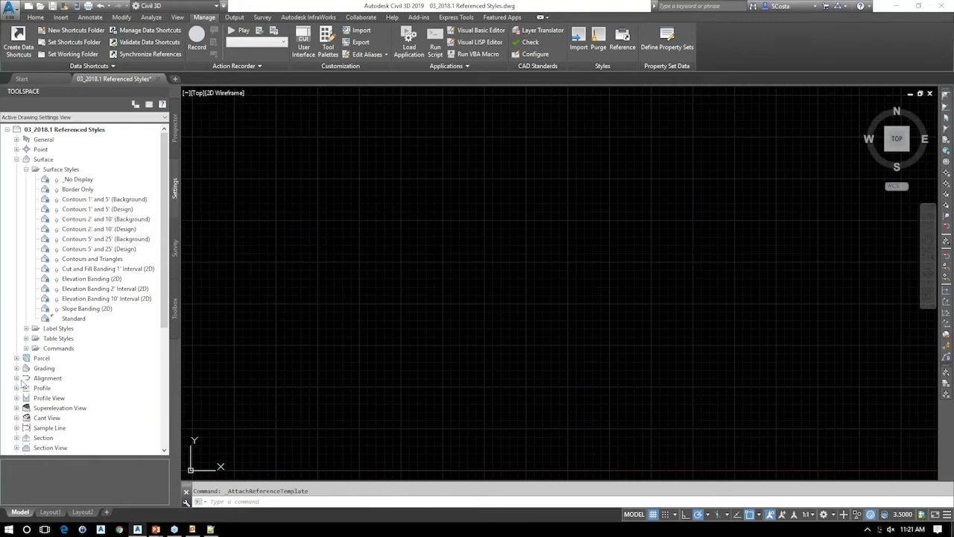
- Expand the drawing's alignment styles to check which styles they contain
click(16, 378)
click(25, 388)
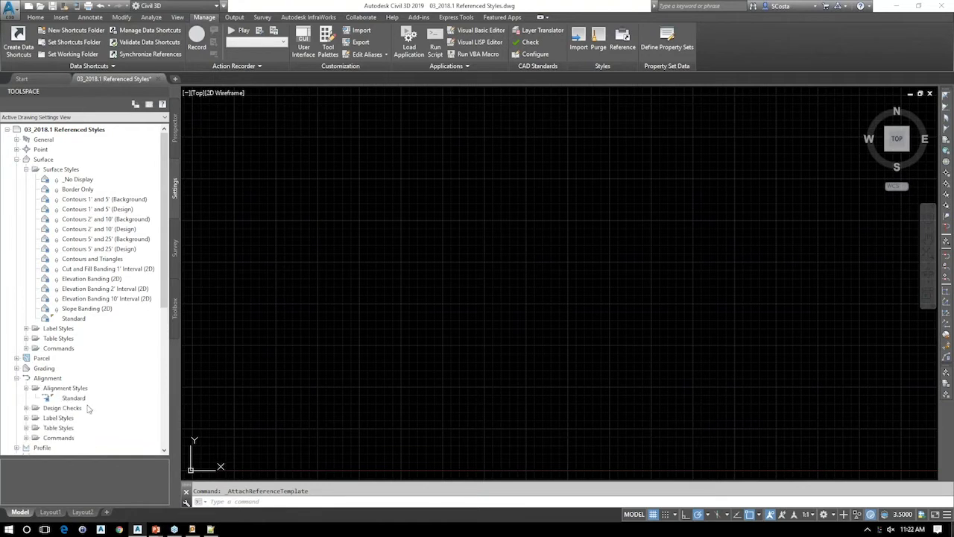
click(78, 398)
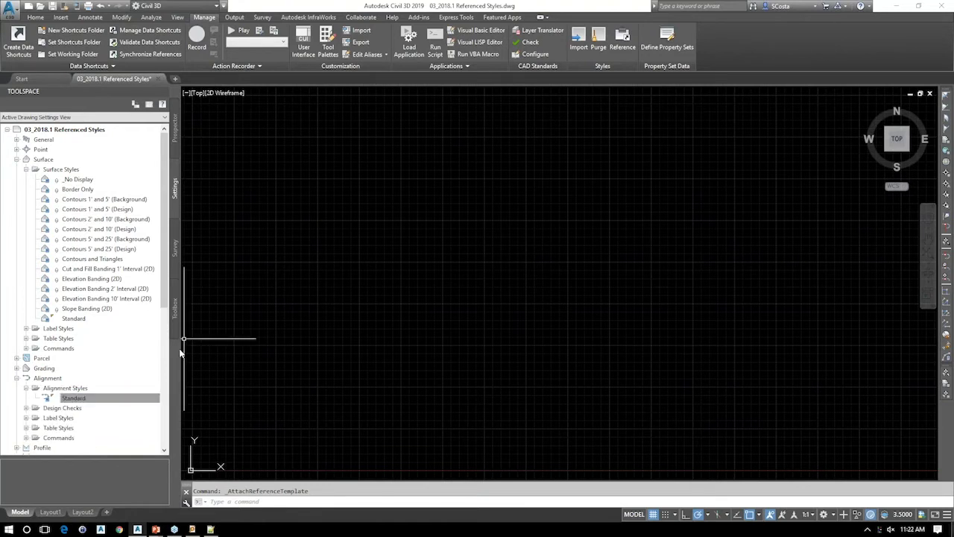
- Close 03_2018.1 Referenced Styles without saving and open 04_2018.1 Section Projection Enhancements.dwg
click(157, 79)
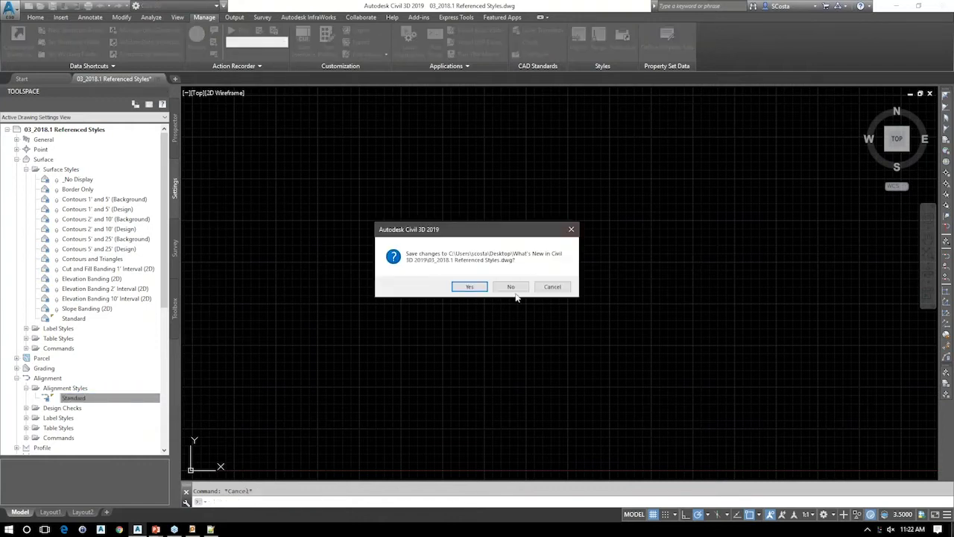
click(511, 286)
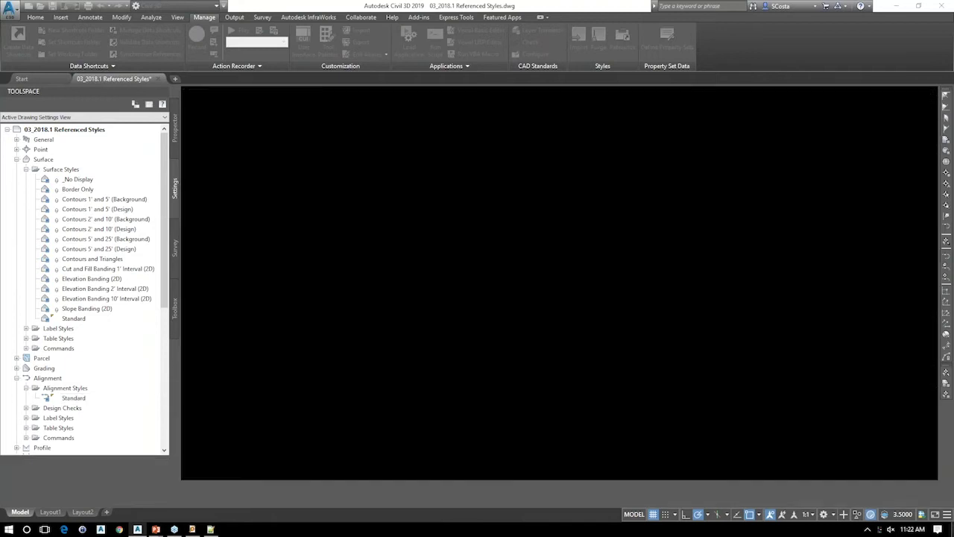
click(213, 266)
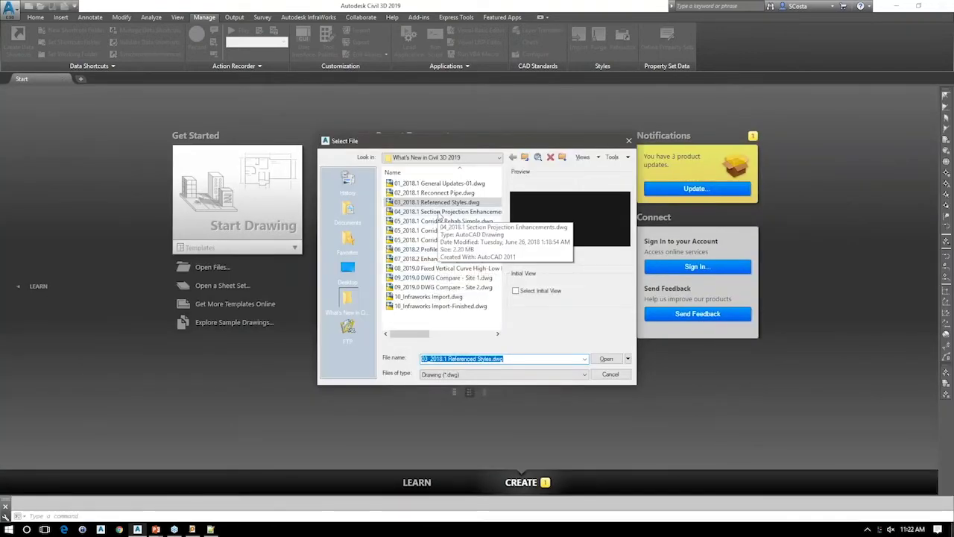
click(450, 212)
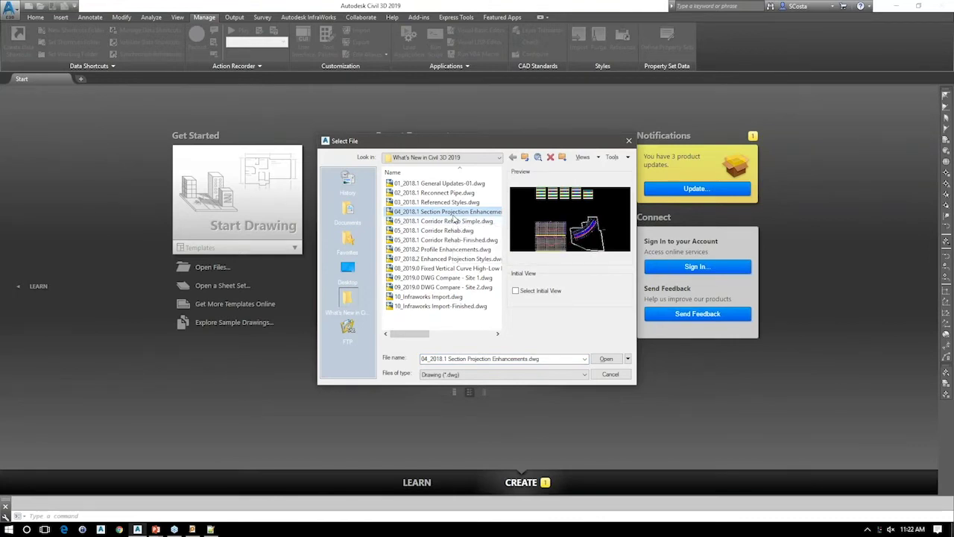
double_click(451, 211)
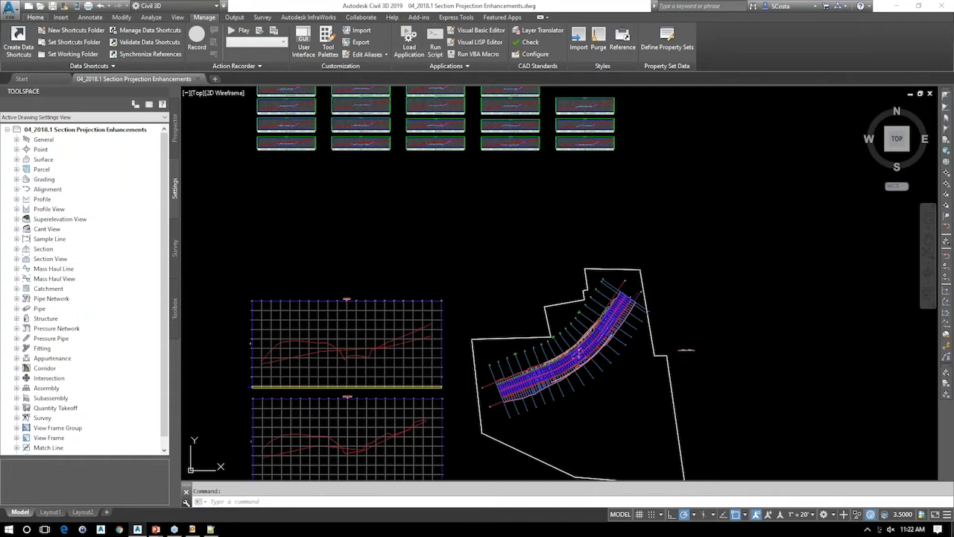
- Start projecting objects to multiple section views, using one of the existing section views to identify the group
click(35, 18)
middle_drag(433, 171, 462, 264)
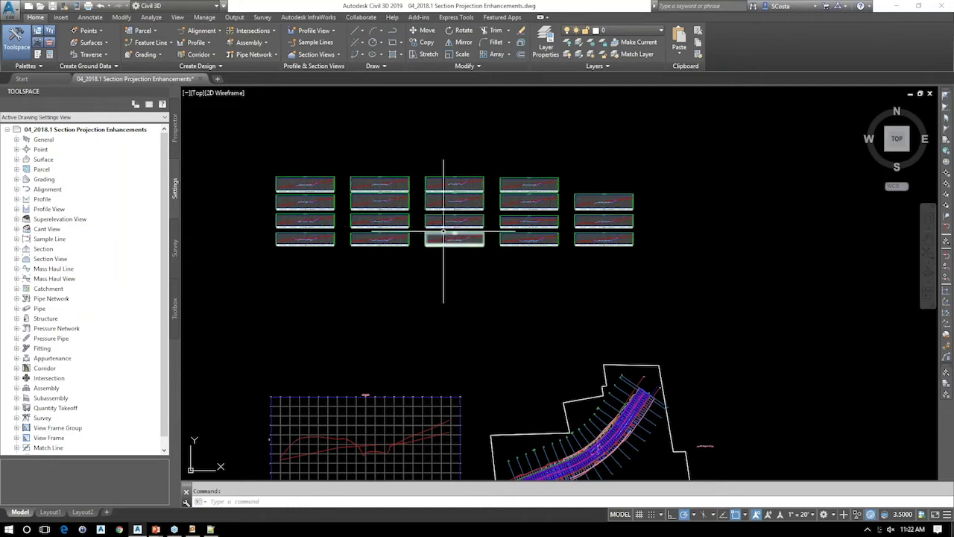
scroll(440, 236, up, 2)
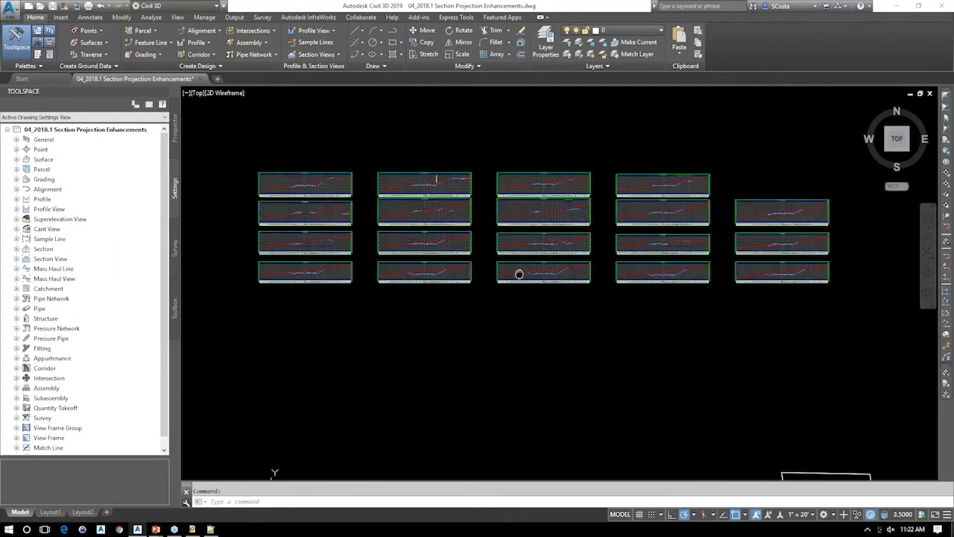
middle_drag(517, 273, 496, 266)
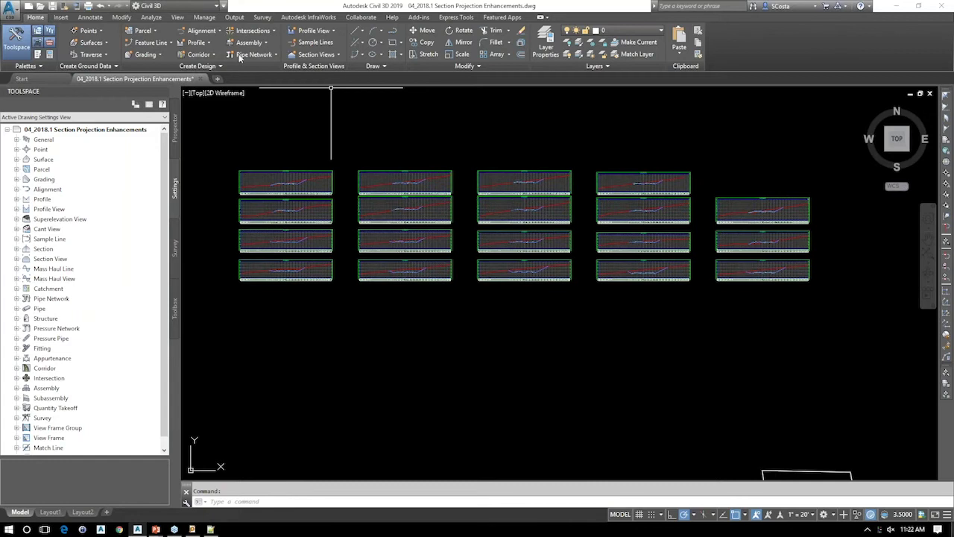
click(335, 56)
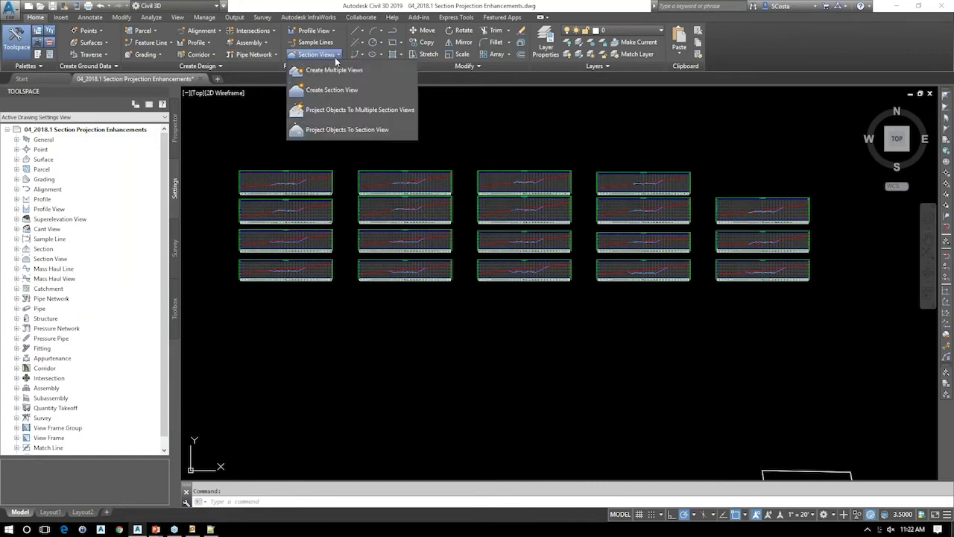
click(345, 111)
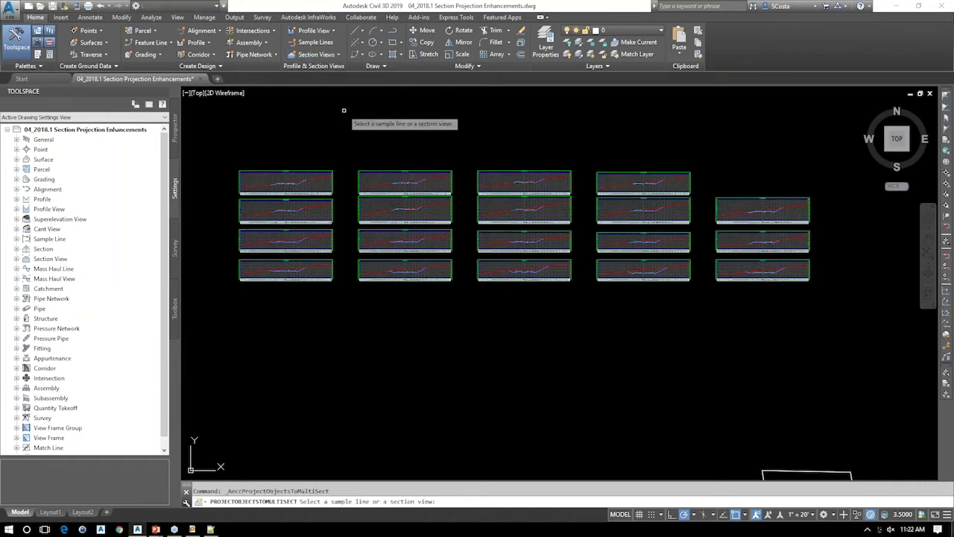
click(498, 236)
drag(450, 107, 327, 109)
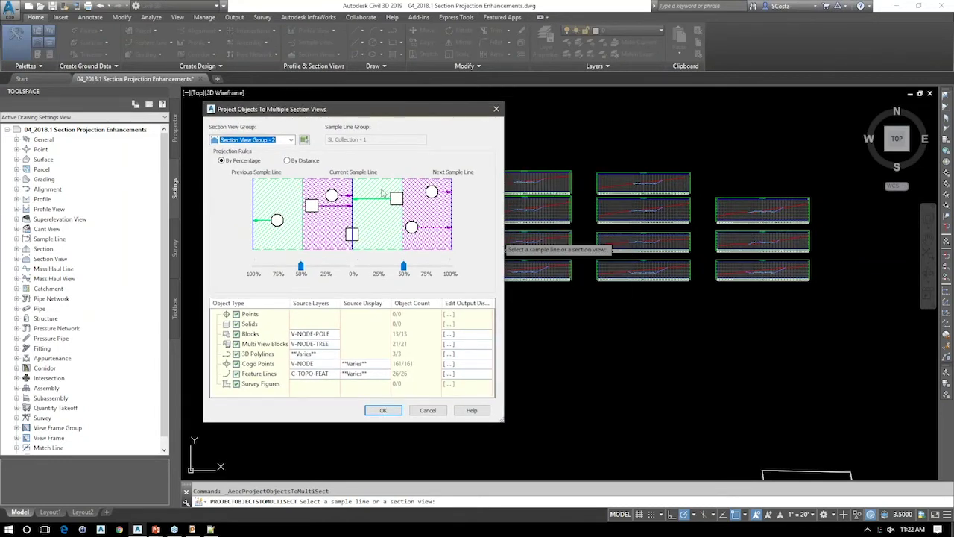
- Try percentage projection rules, with 25% before the sample line and a range narrower than 50% after it
click(300, 267)
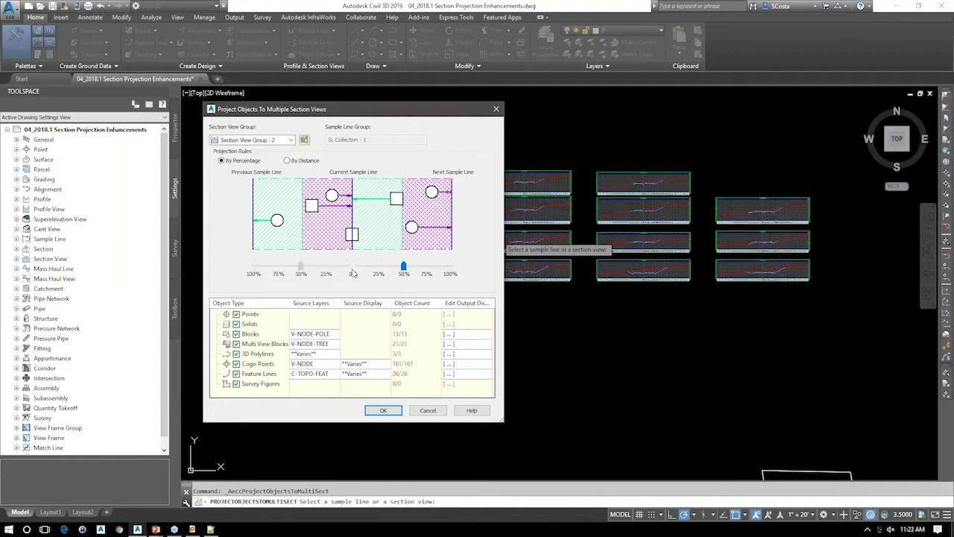
click(325, 266)
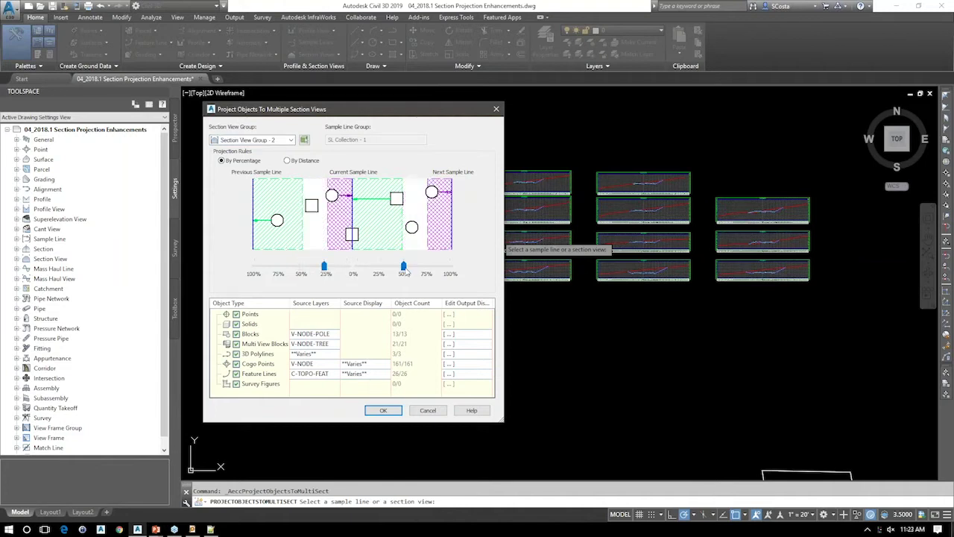
click(389, 267)
- Project by distance instead, with 10 ft before and 10 ft after each sample line, and enlarge the dialog
click(317, 161)
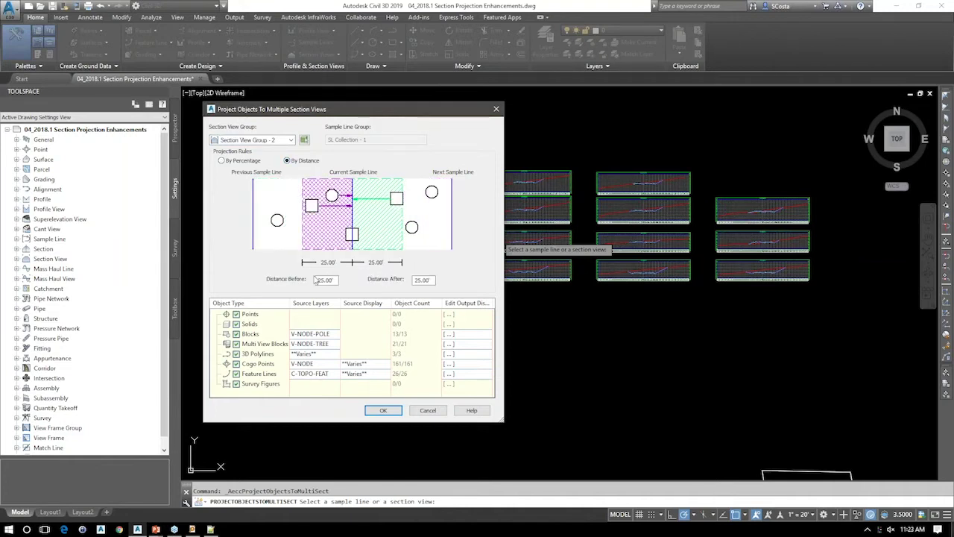
double_click(320, 280)
text(10)
key(Tab)
text(10)
key(Tab)
drag(501, 419, 759, 451)
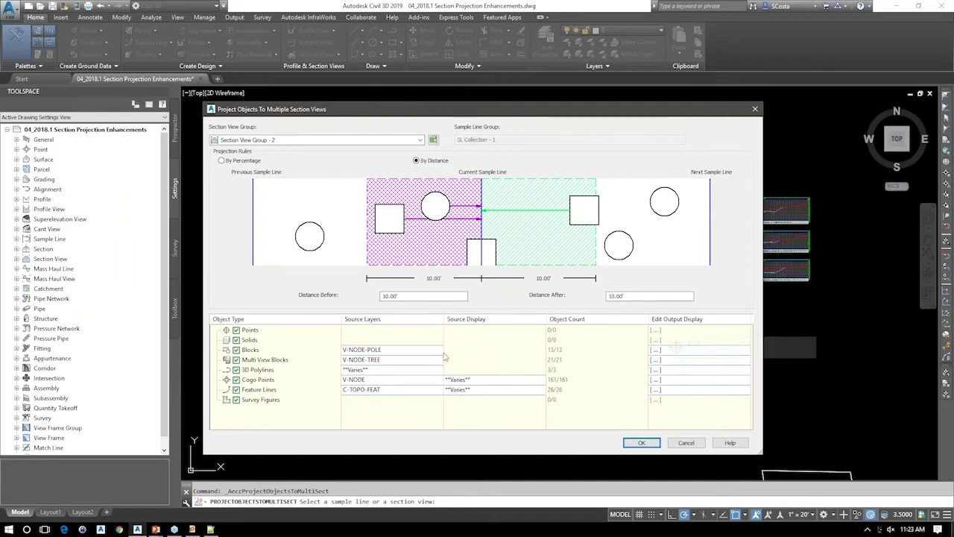
- Try excluding points, solids, 3D polylines, cogo points, feature lines and survey figures from the projection
click(237, 329)
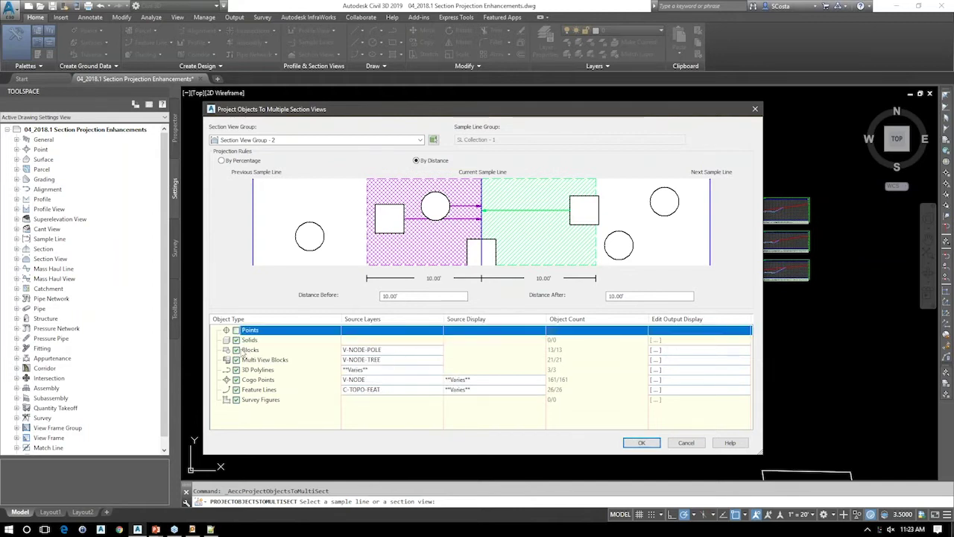
click(237, 340)
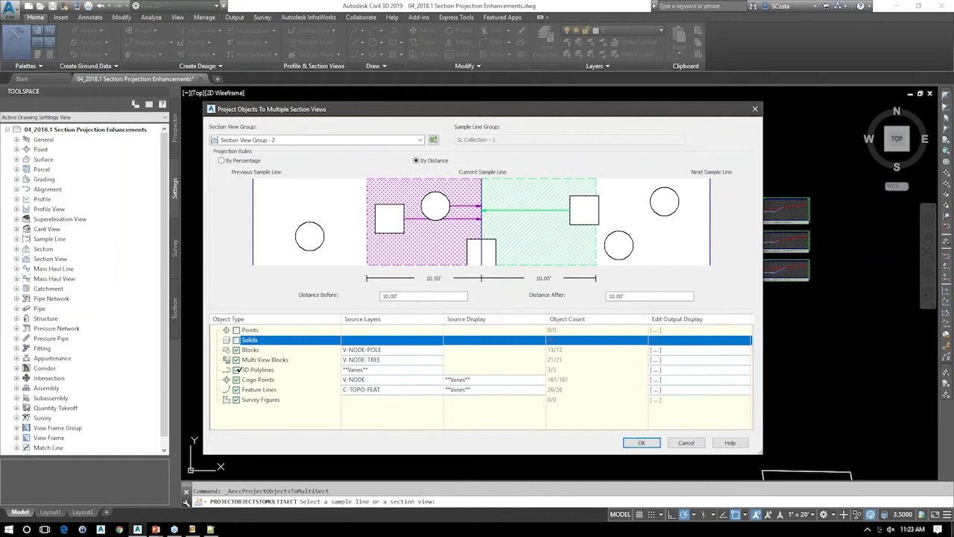
click(237, 369)
click(236, 380)
click(236, 389)
click(236, 400)
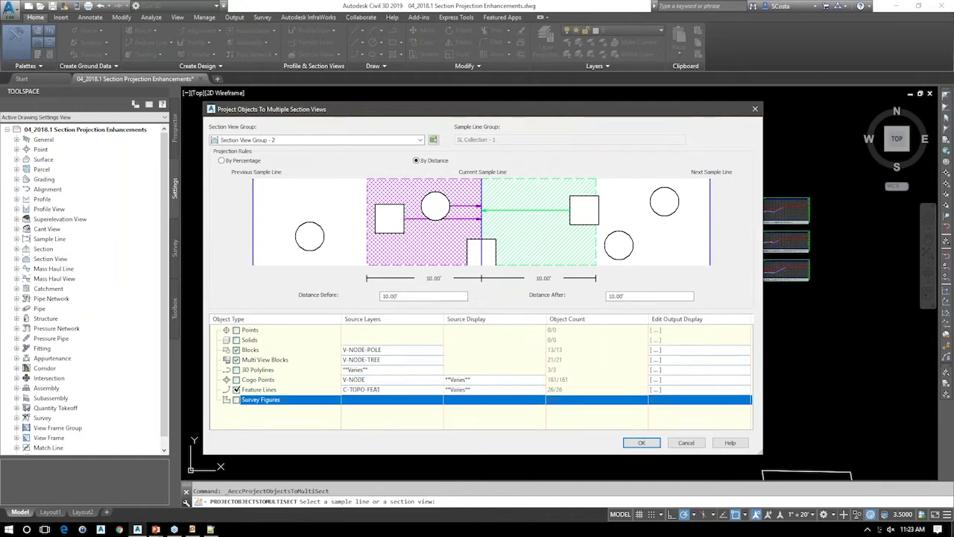
- Include all the excluded object types in the projection again
click(236, 389)
click(236, 380)
click(237, 369)
click(236, 399)
click(236, 339)
click(237, 330)
click(398, 340)
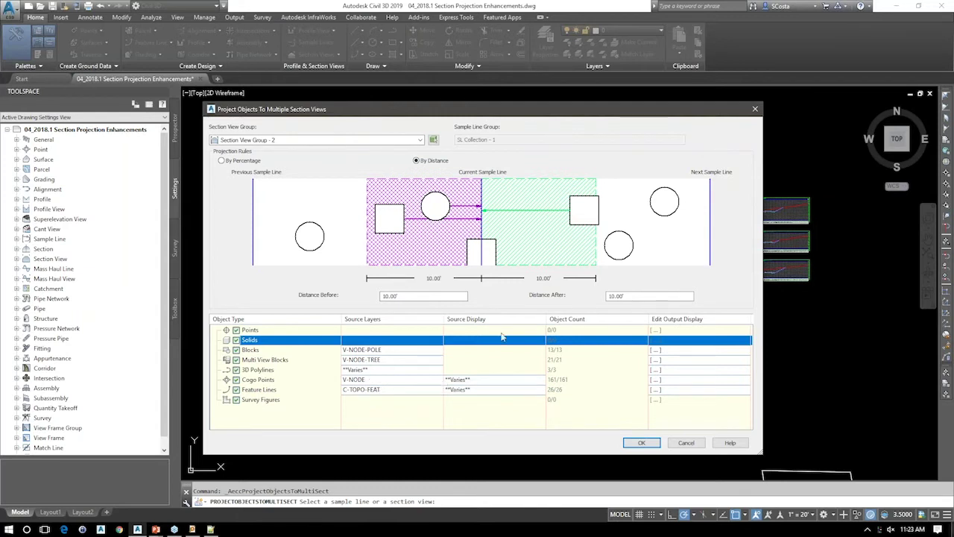
- Try changing which cogo point groups are projected, and discard the group selection
click(507, 379)
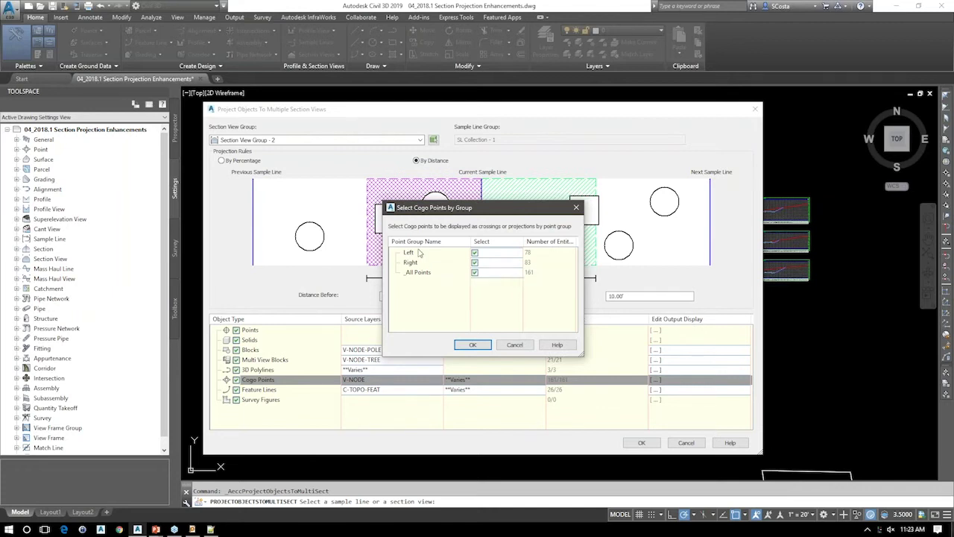
click(475, 252)
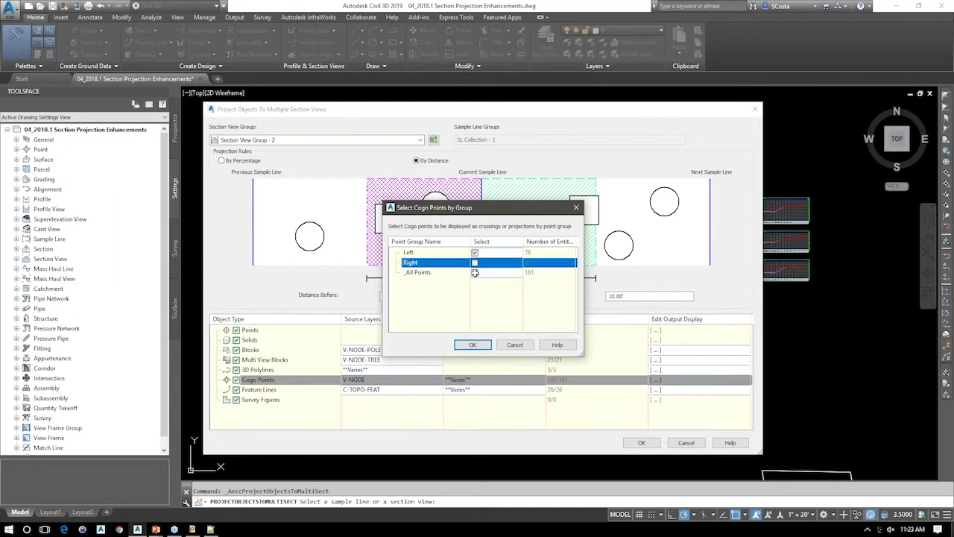
click(475, 272)
click(475, 253)
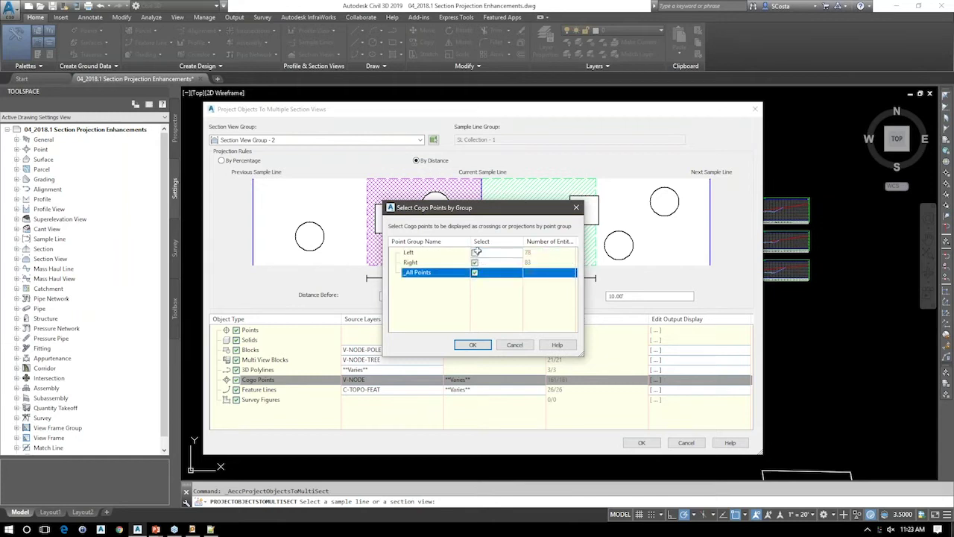
click(520, 348)
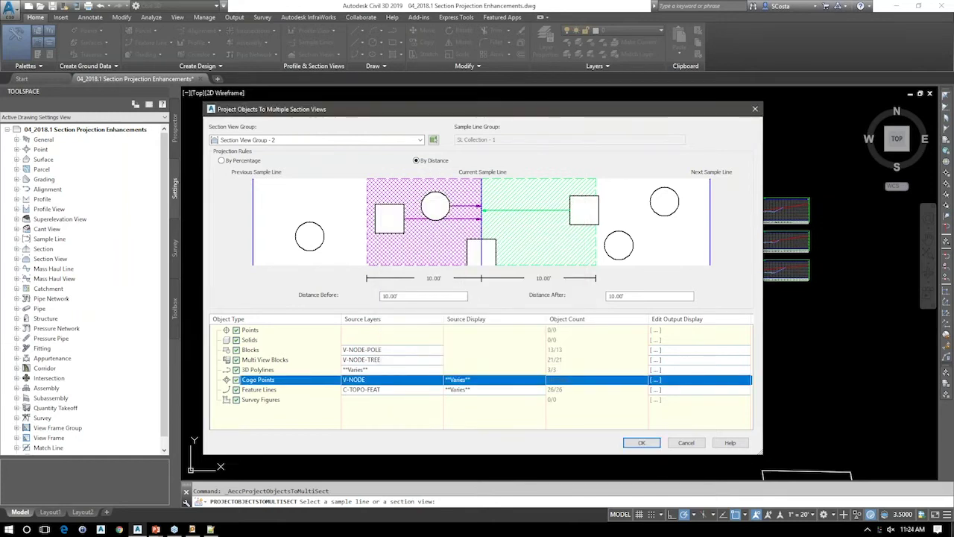
- Review the feature line styles that can be selected for projection, widening the list to read the full names
click(538, 396)
click(538, 391)
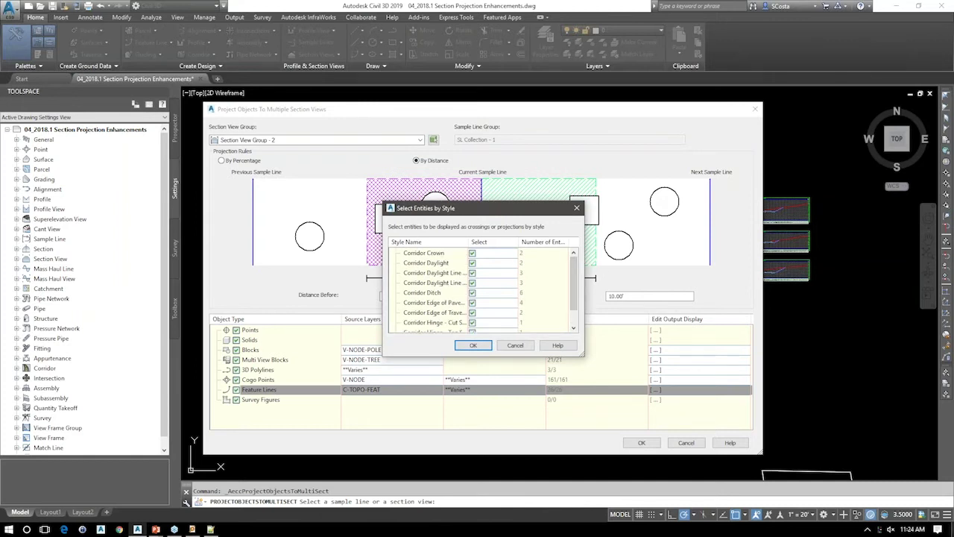
double_click(505, 237)
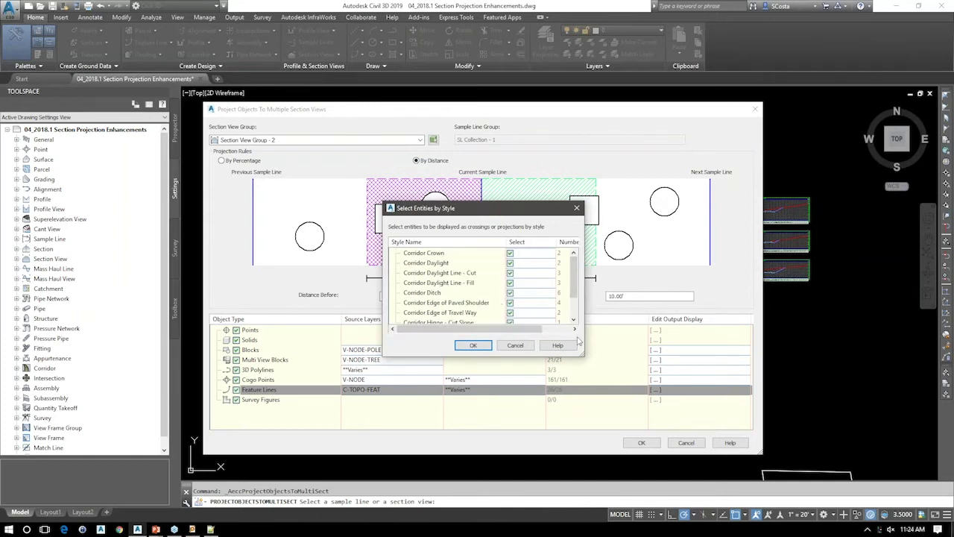
drag(618, 359, 621, 361)
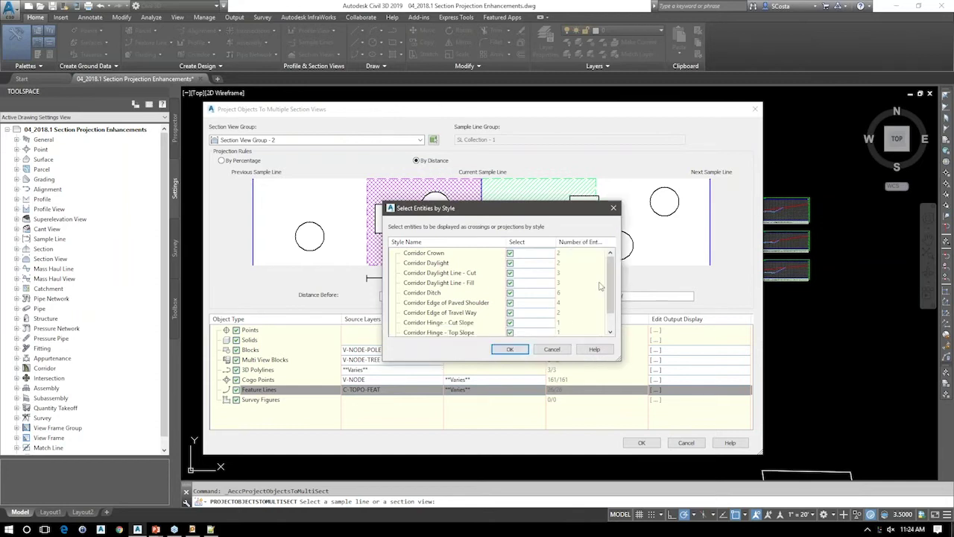
scroll(611, 313, down, 1)
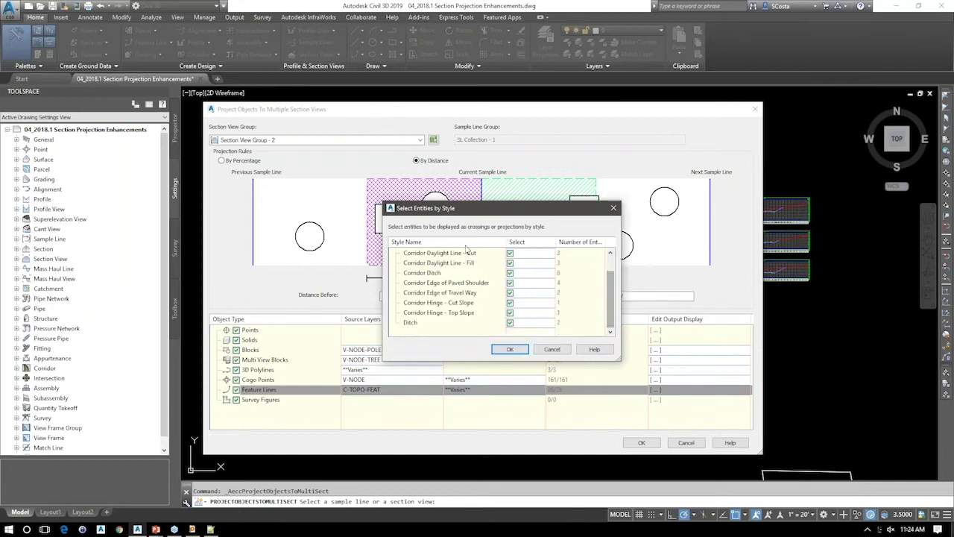
click(551, 349)
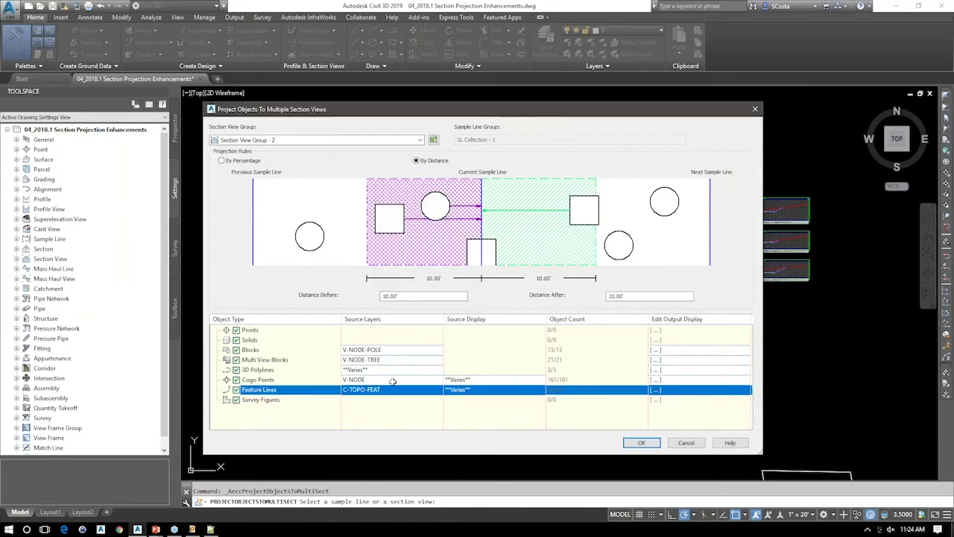
- Try turning off crossings for all multi-view blocks in their output display options, and discard the change
click(297, 361)
click(657, 360)
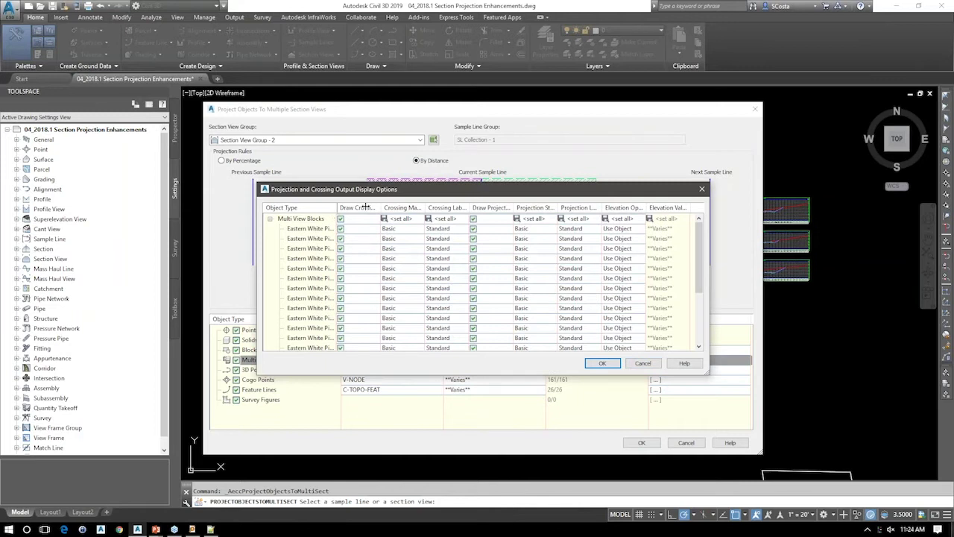
double_click(337, 207)
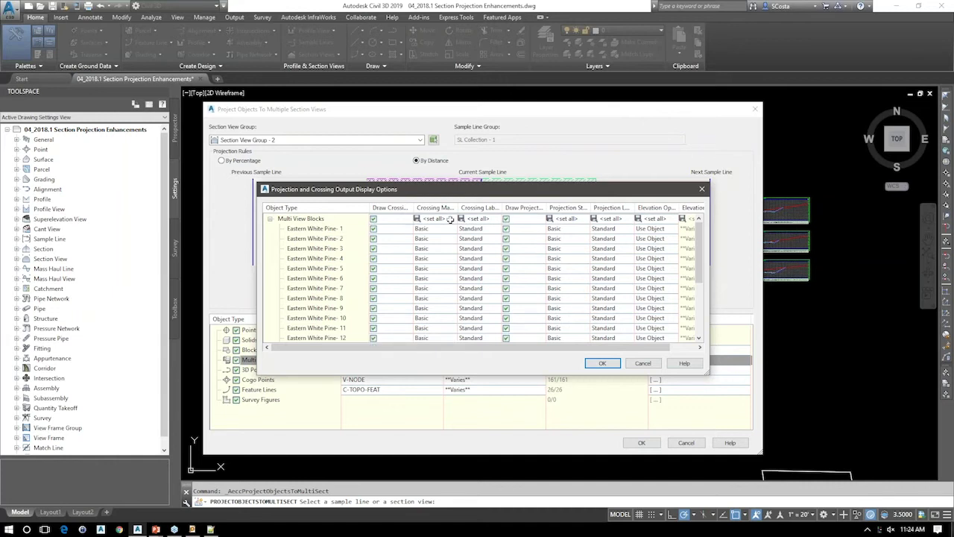
click(374, 218)
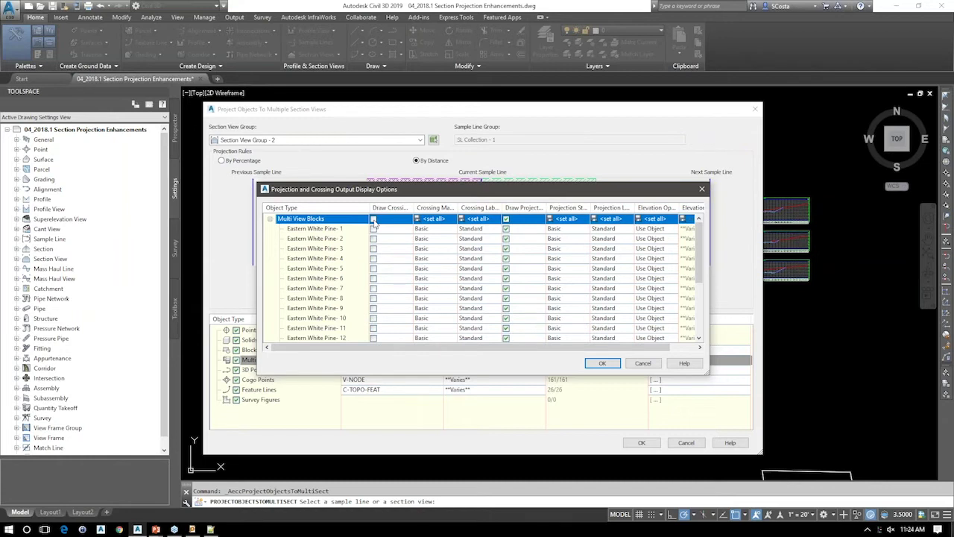
click(645, 364)
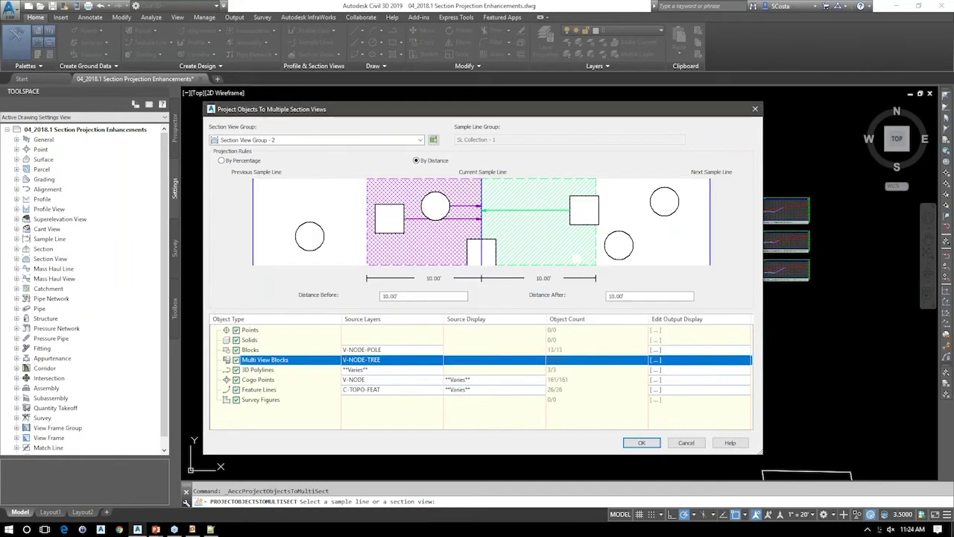
- Exclude survey figures, feature lines, cogo points, 3D polylines, solids and points, keeping only blocks and multi-view blocks for projection
click(236, 399)
click(236, 389)
click(237, 379)
click(237, 370)
click(236, 340)
click(236, 329)
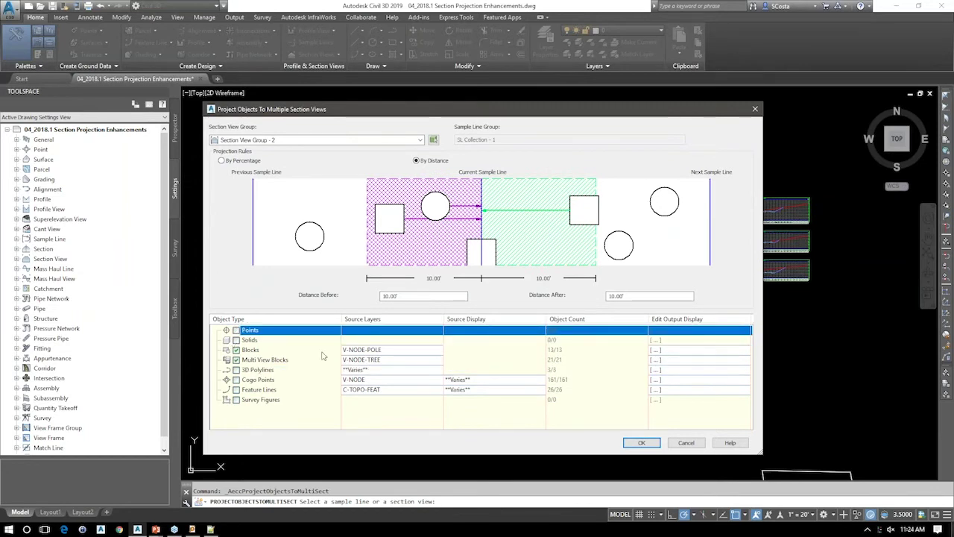
- Turn off crossings for all blocks and set their projection style to Utility Pole
click(251, 349)
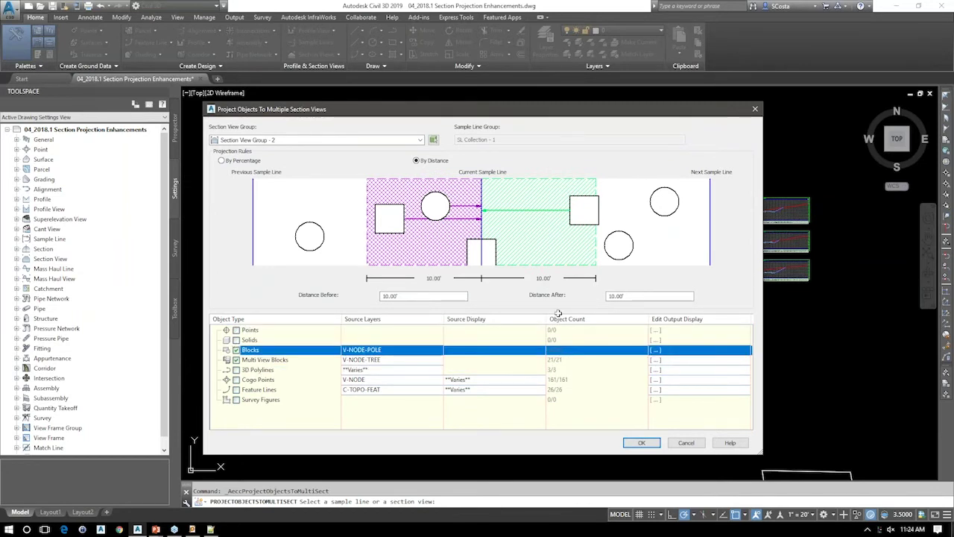
click(658, 349)
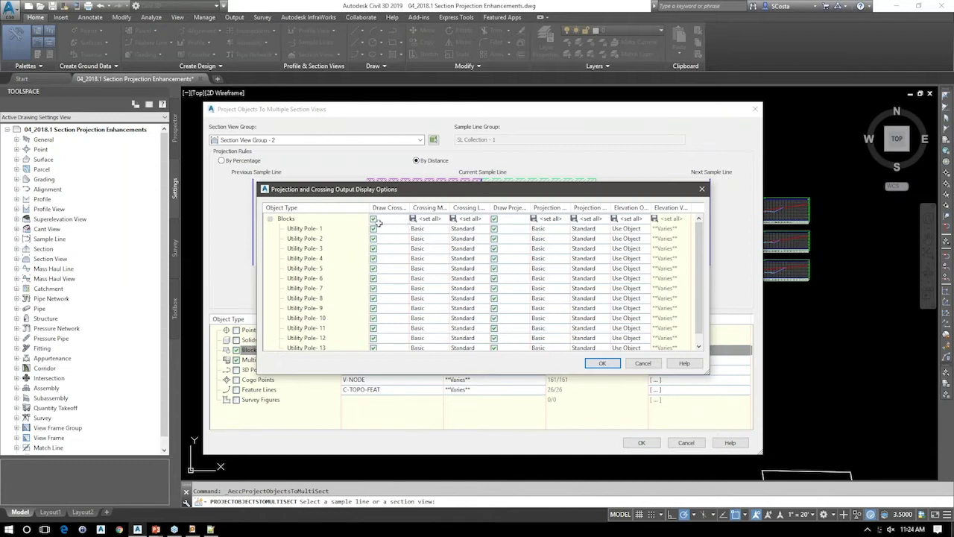
click(374, 218)
click(568, 219)
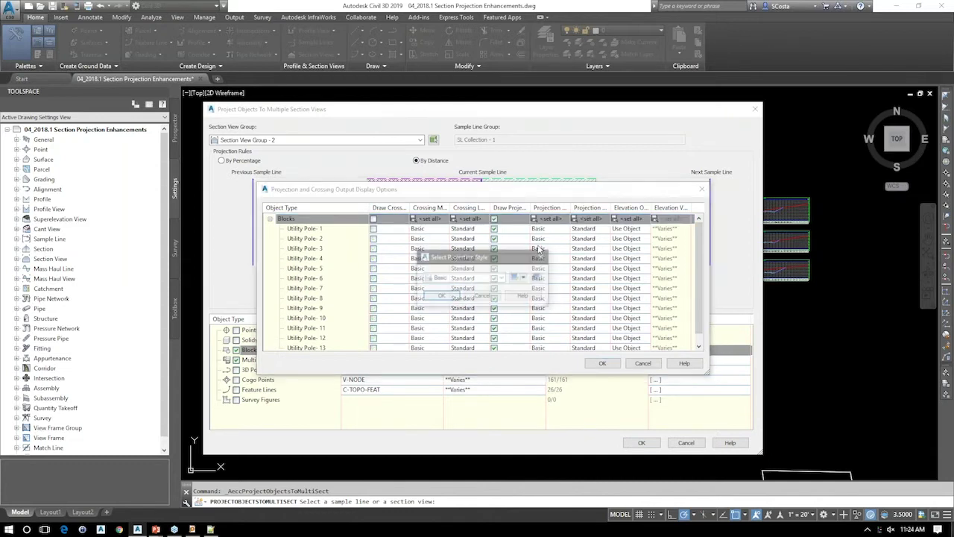
click(502, 278)
click(447, 286)
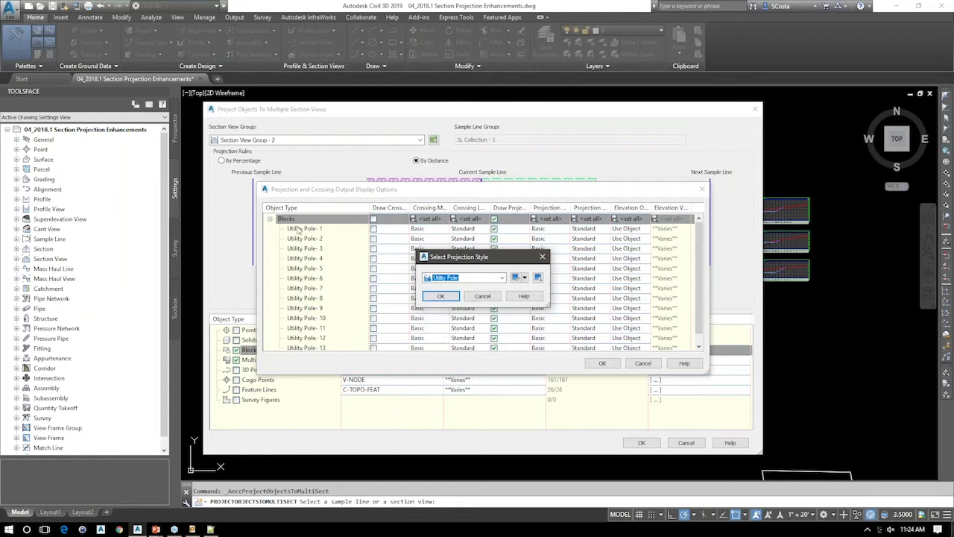
click(441, 297)
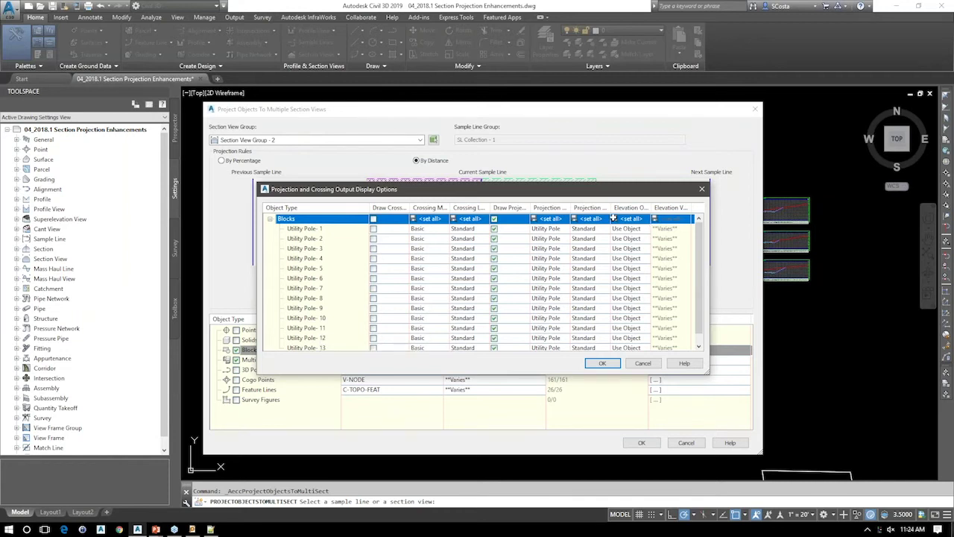
- Set the projection label style of all utility pole blocks to <None> and take their elevations from the Corridor - (1) surface
click(590, 219)
click(503, 278)
click(447, 282)
click(443, 297)
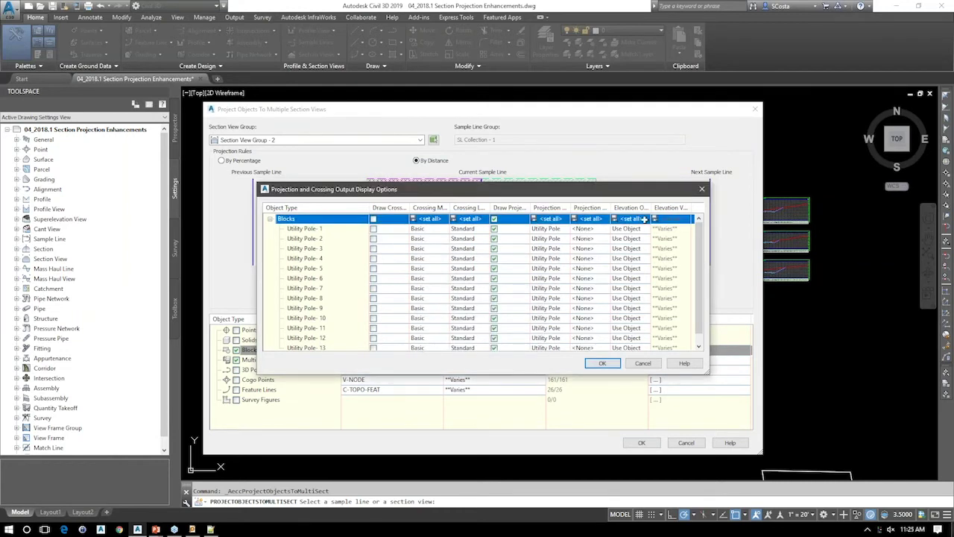
click(630, 219)
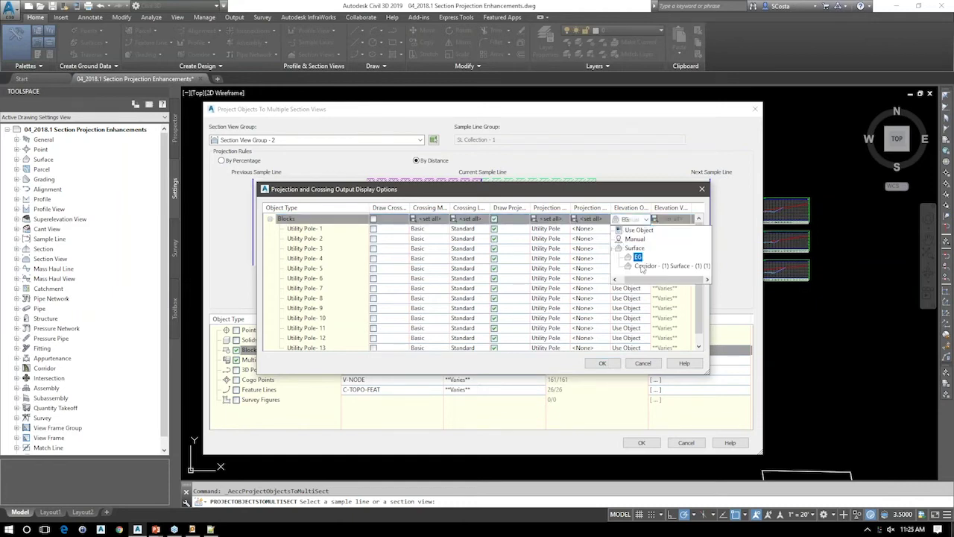
click(650, 264)
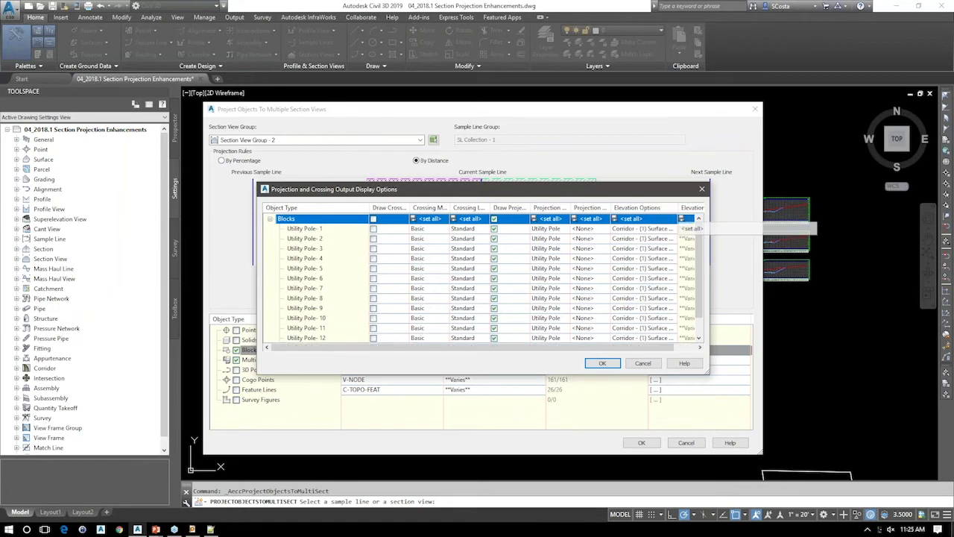
click(616, 365)
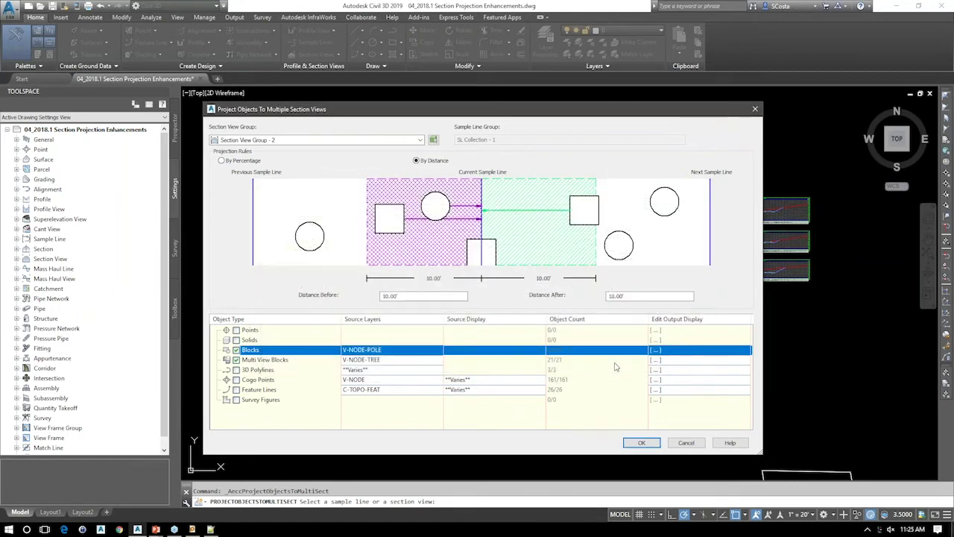
- Turn off crossings for all multi-view blocks and set their projection style to Tree-Evergreen
click(652, 359)
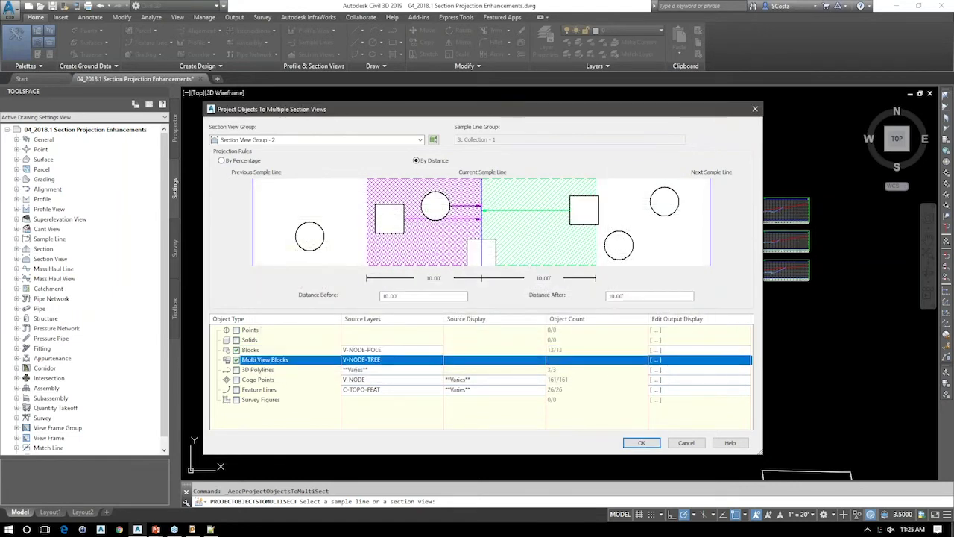
click(653, 359)
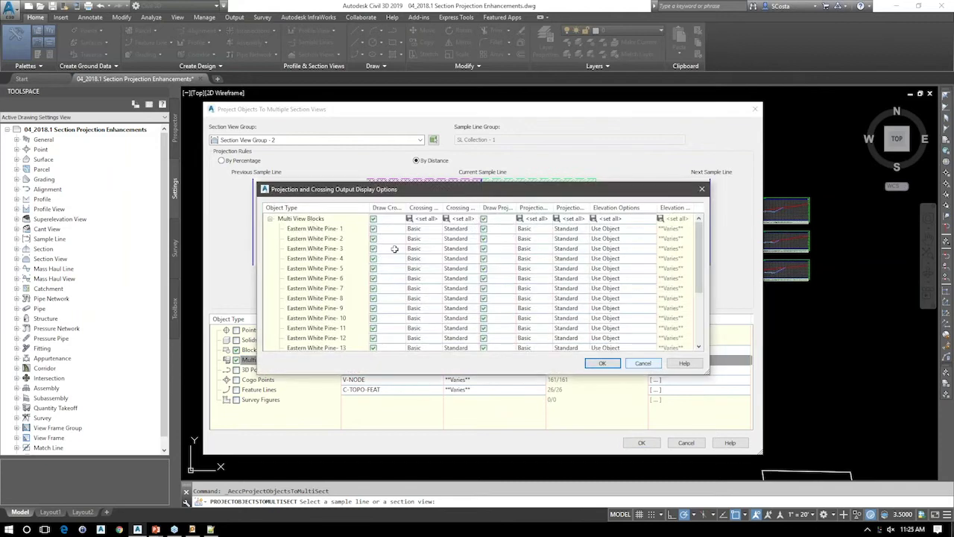
click(374, 218)
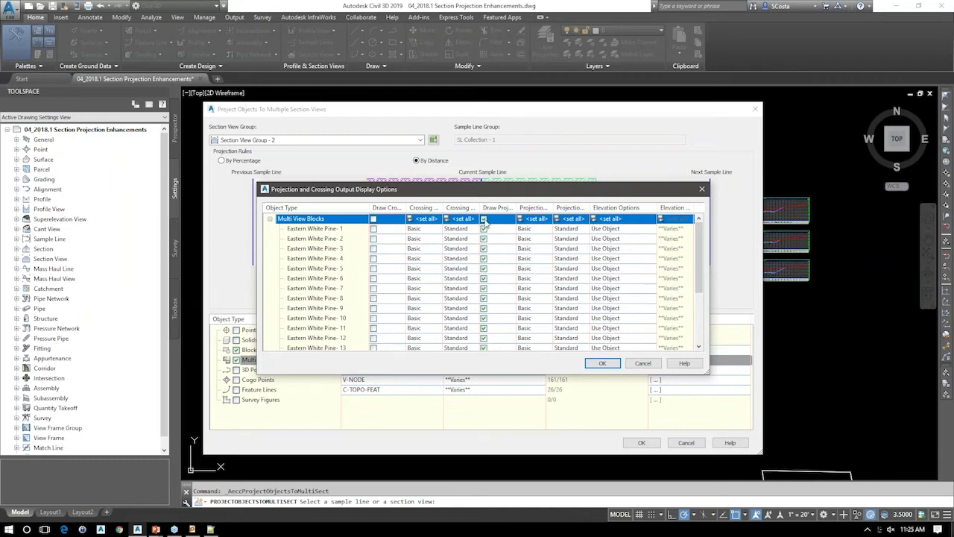
click(548, 218)
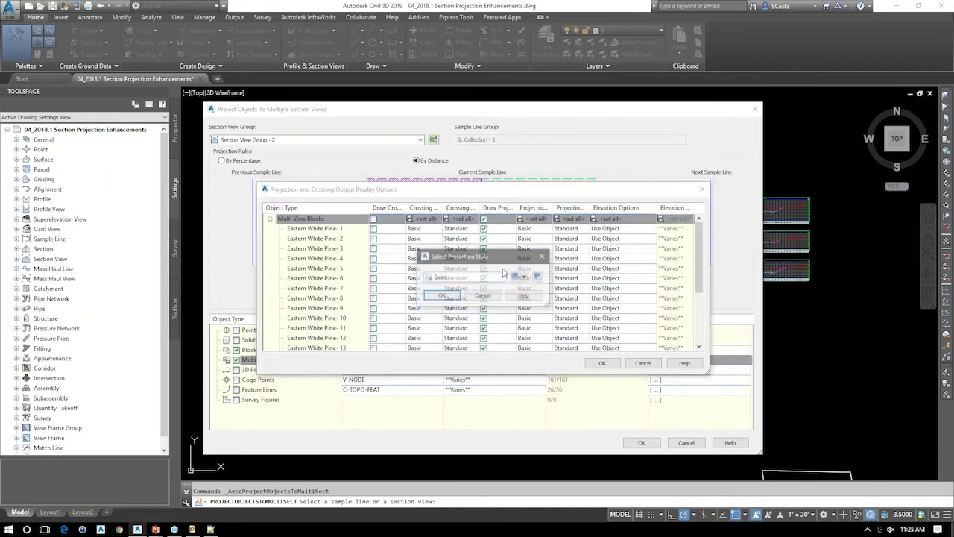
click(485, 277)
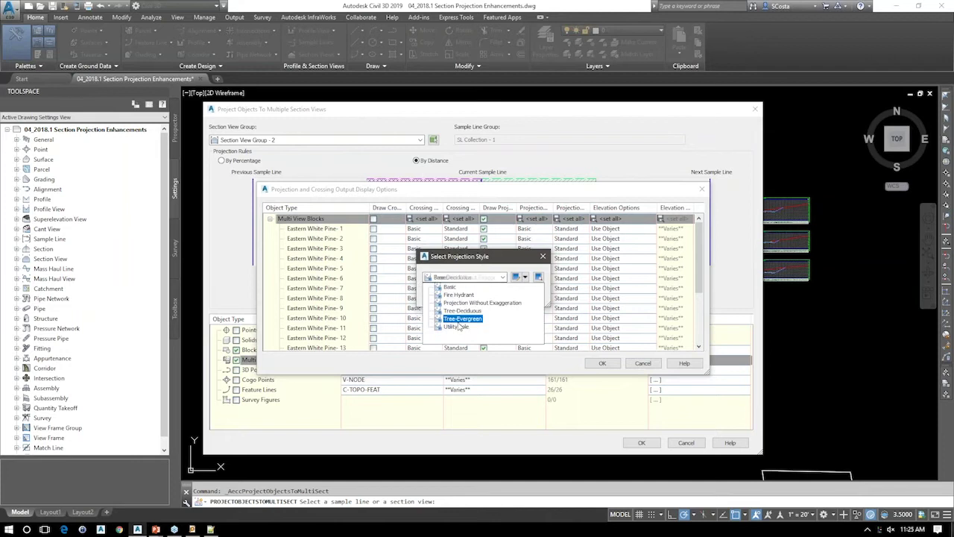
click(463, 319)
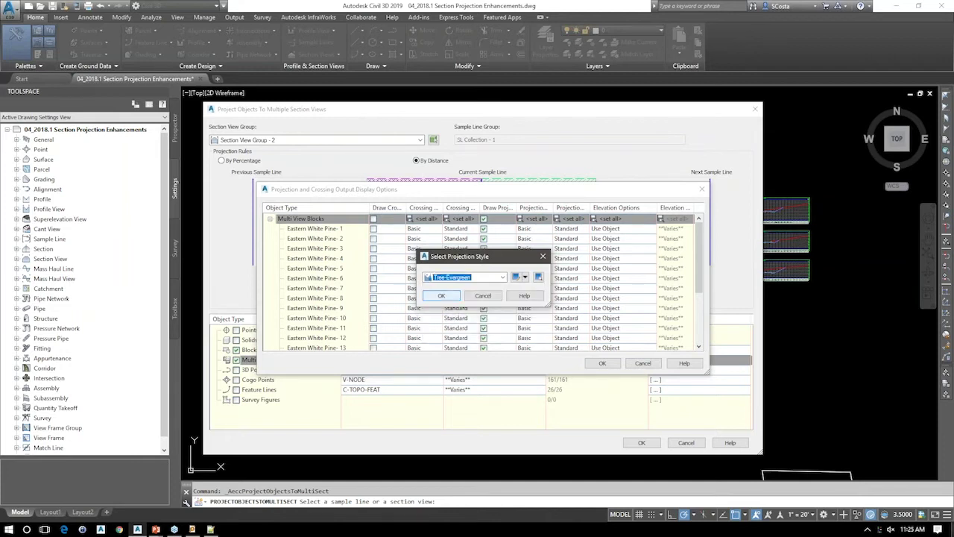
click(442, 296)
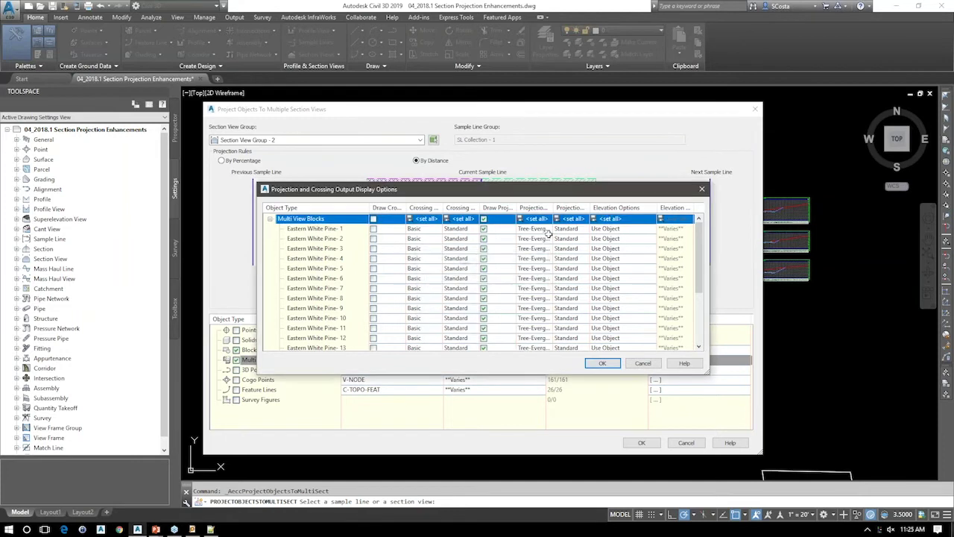
- Set the projection label style of all multi-view blocks to <None> and take their elevations from the Corridor - (1) surface
click(588, 217)
click(518, 275)
click(448, 287)
click(456, 302)
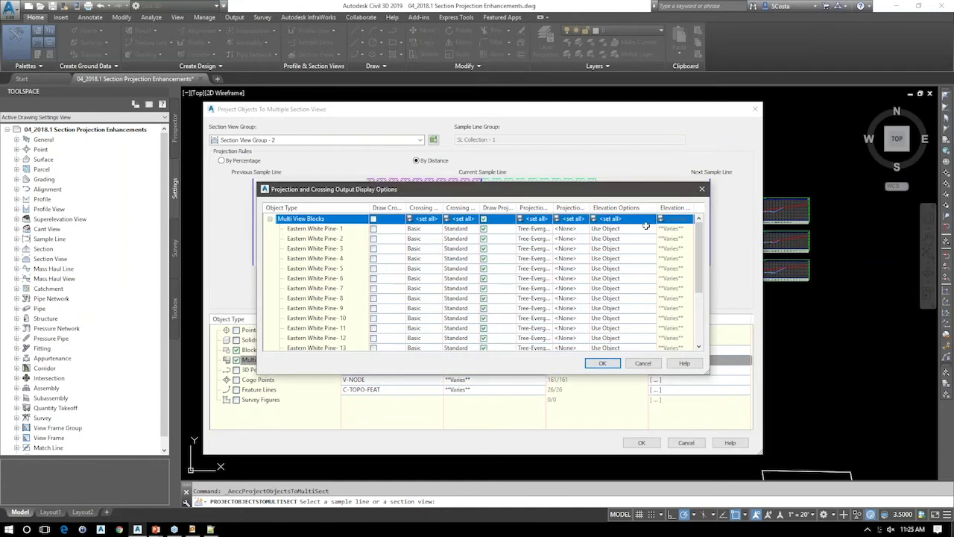
click(619, 218)
click(641, 263)
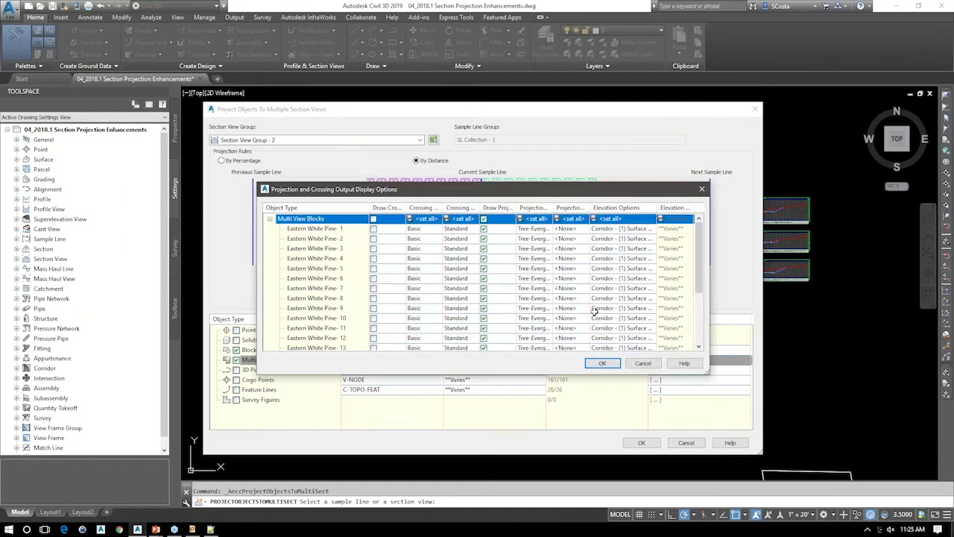
click(601, 363)
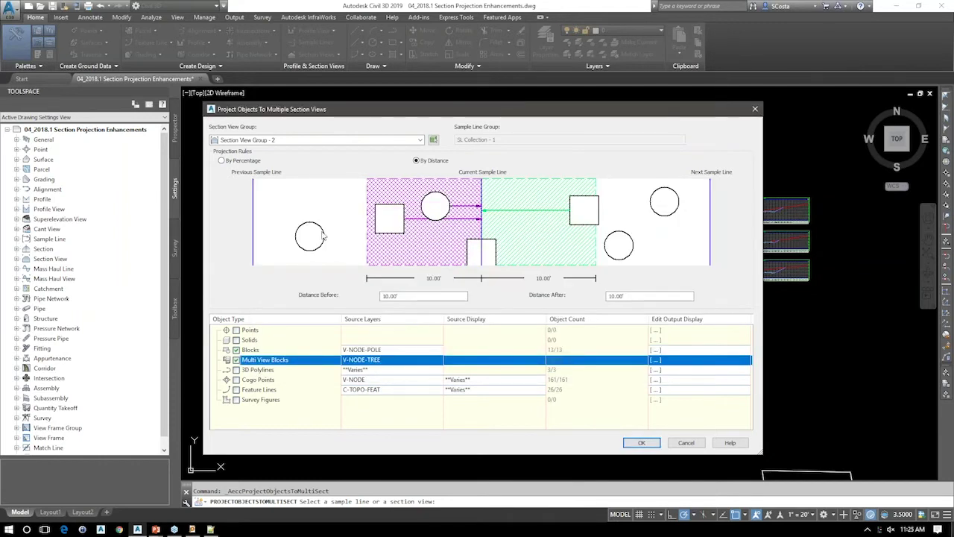
- Project the blocks and multi-view blocks to the section views, overriding already projected objects with the new settings
click(641, 442)
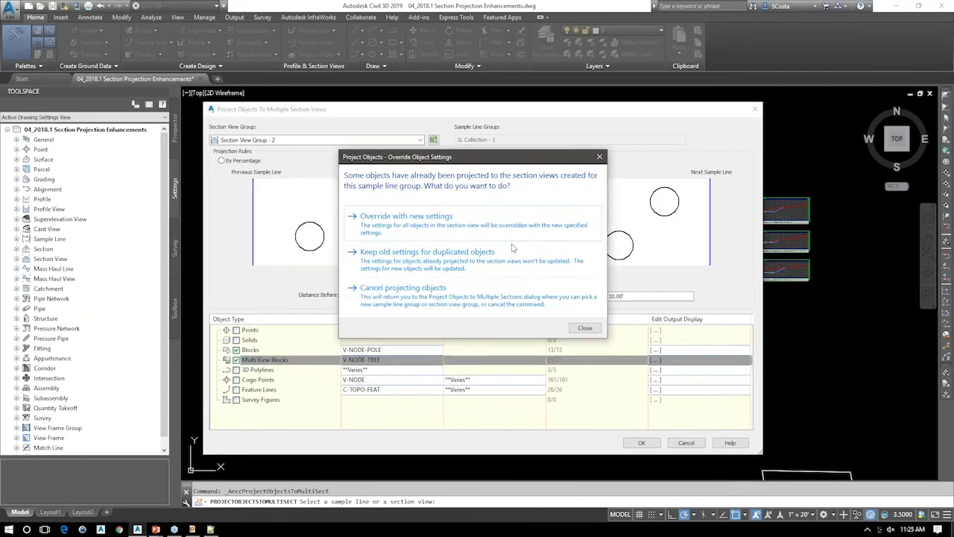
click(448, 229)
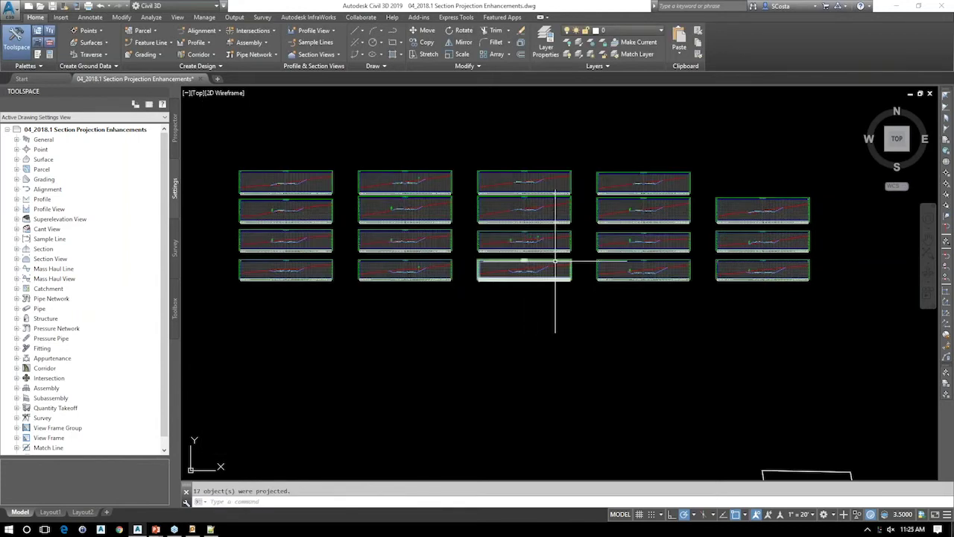
- Examine the projected trees and utility poles in the 7+00.00 section view and the neighbouring section views
scroll(555, 261, up, 6)
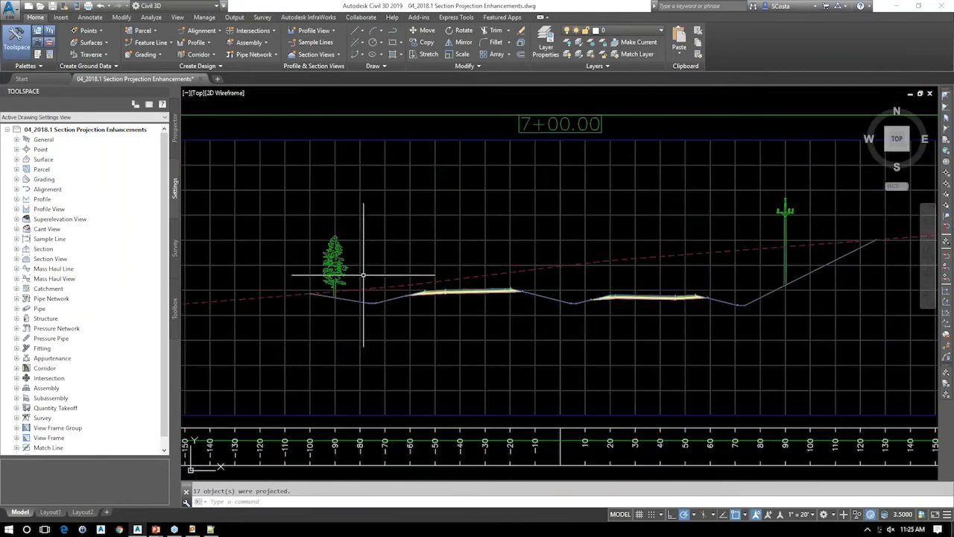
mouse_move(742, 261)
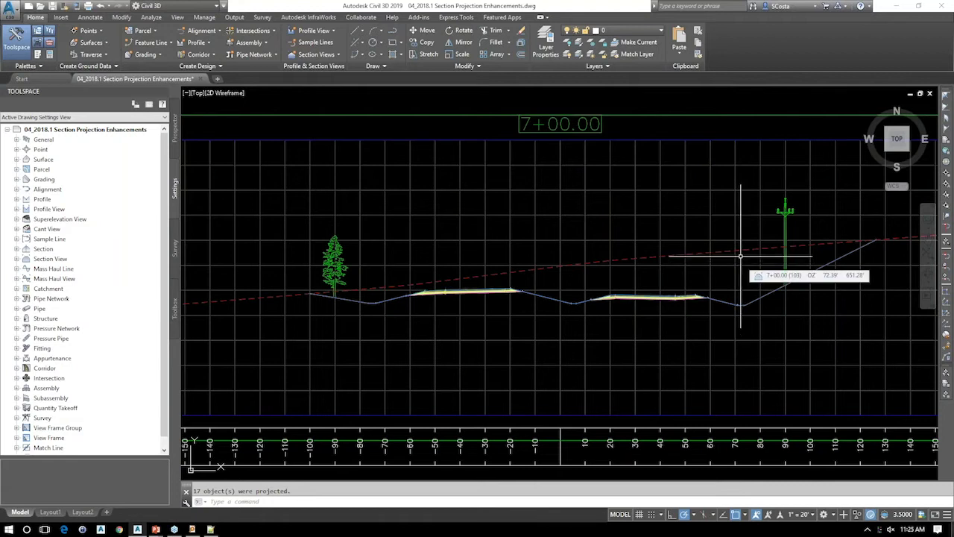
mouse_move(530, 297)
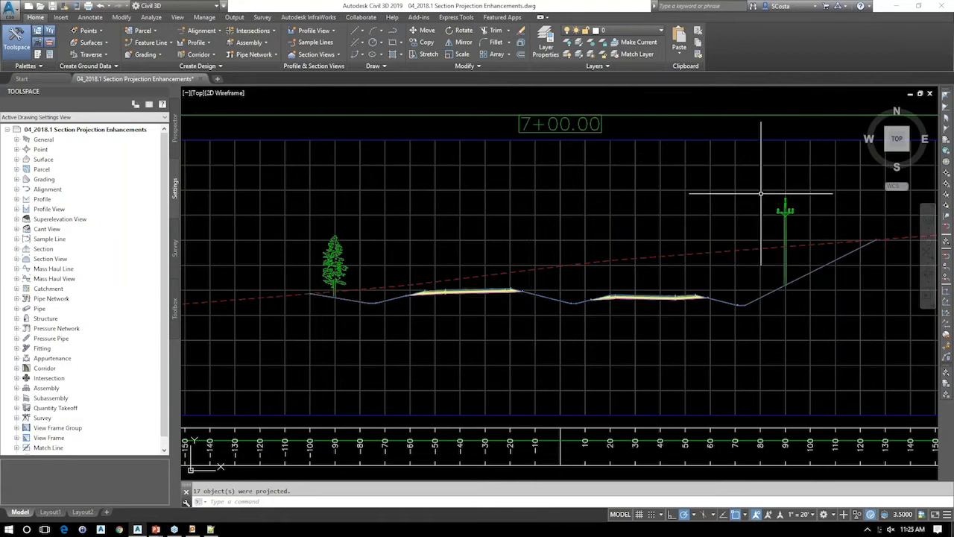
mouse_move(753, 185)
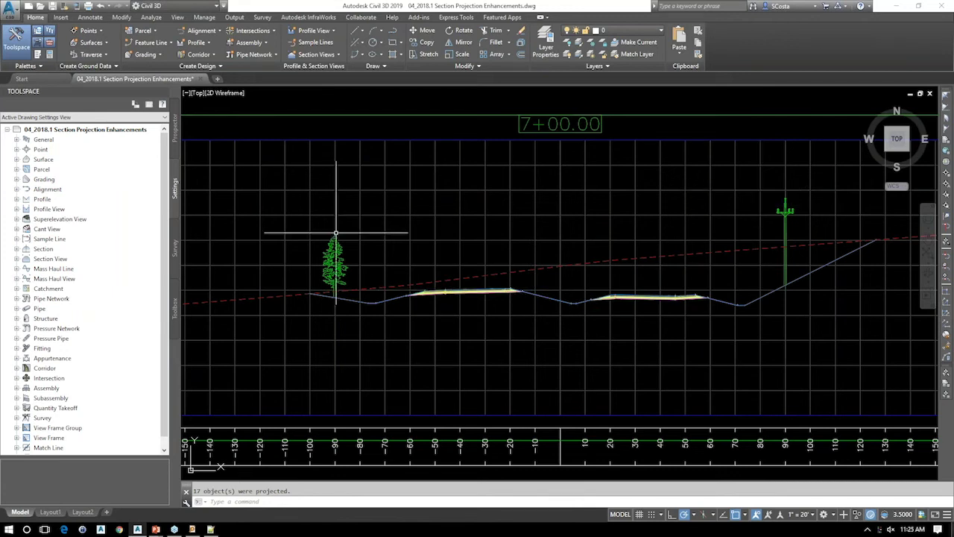
scroll(335, 232, down, 2)
scroll(344, 280, down, 3)
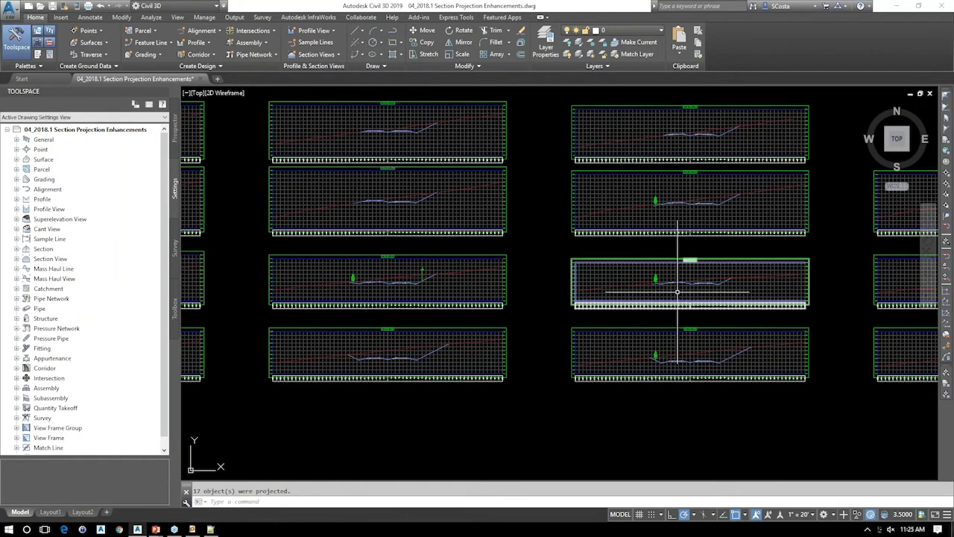
scroll(677, 292, up, 5)
scroll(604, 261, down, 5)
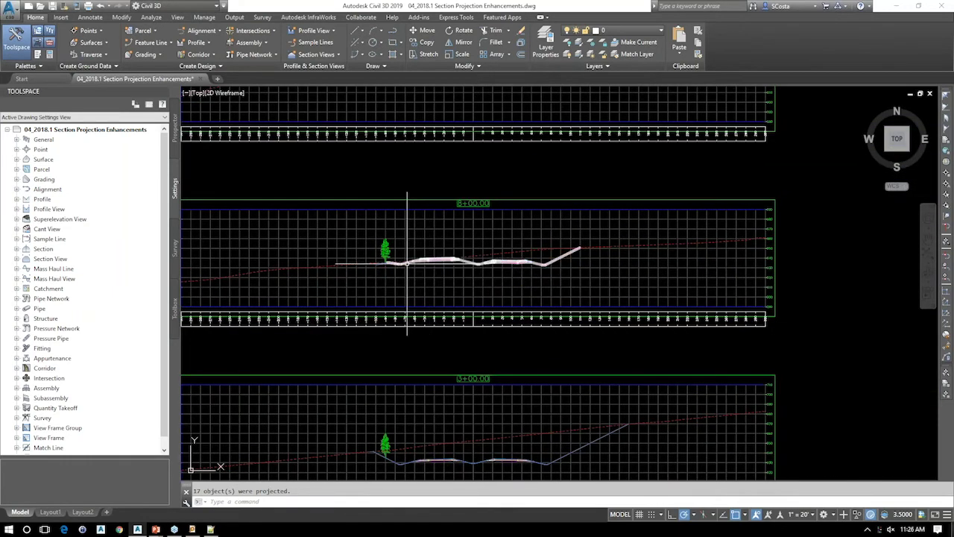
middle_drag(407, 262, 664, 269)
scroll(665, 269, down, 2)
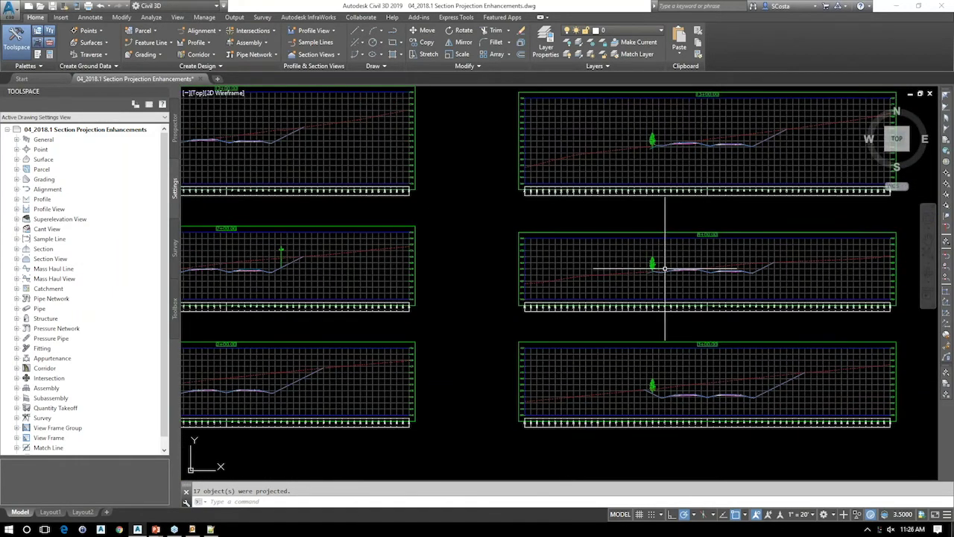
scroll(664, 269, down, 2)
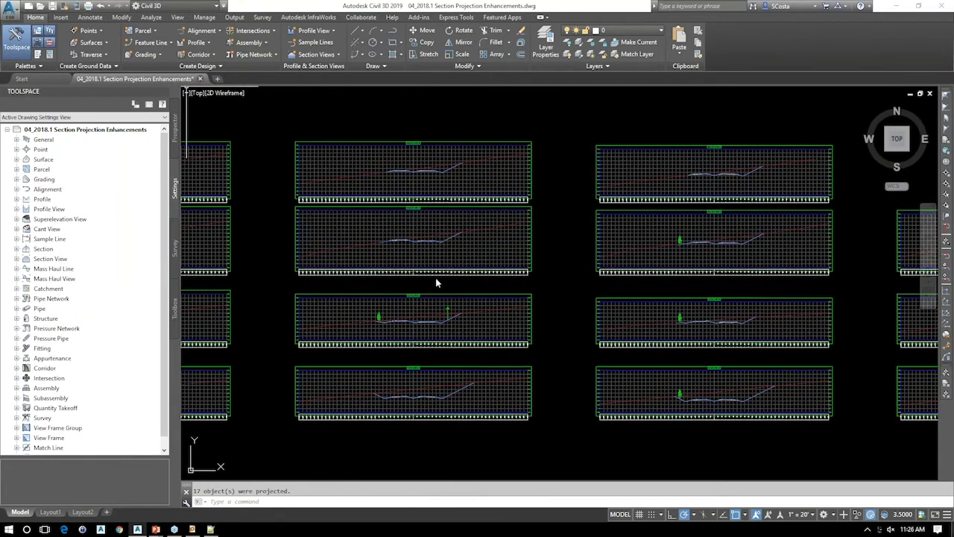
- Close the section projection drawing without saving and open 05_2018.1 Corridor Rehab Simple.dwg
key(ctrl+F4)
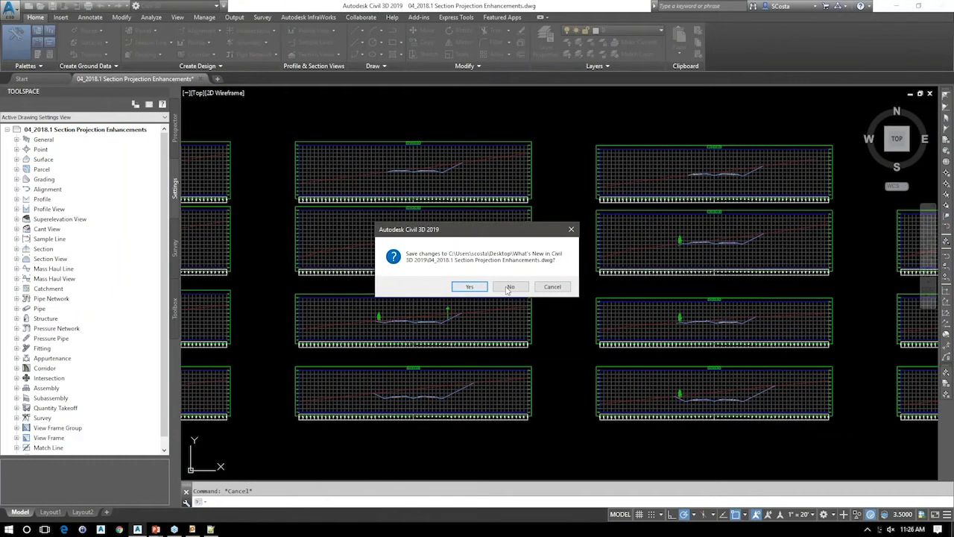
click(510, 287)
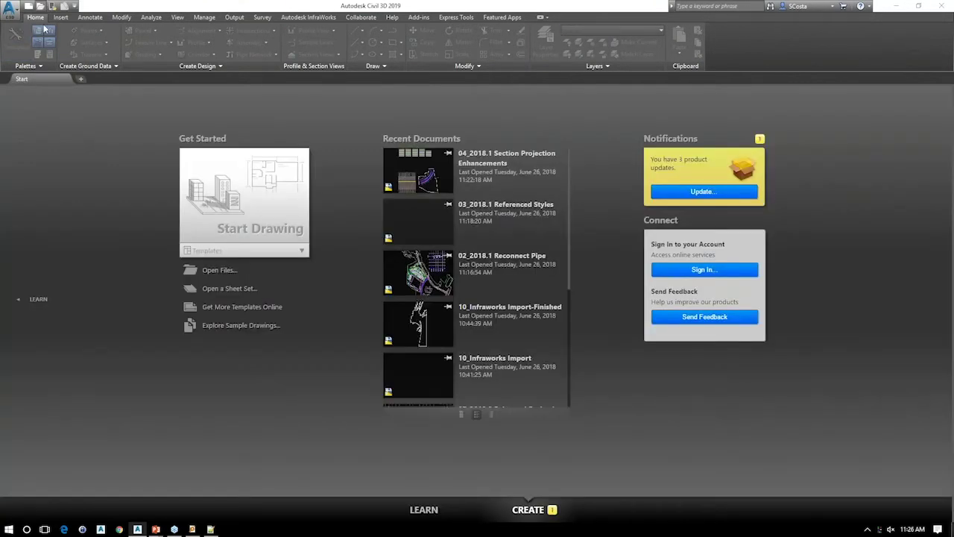
click(38, 6)
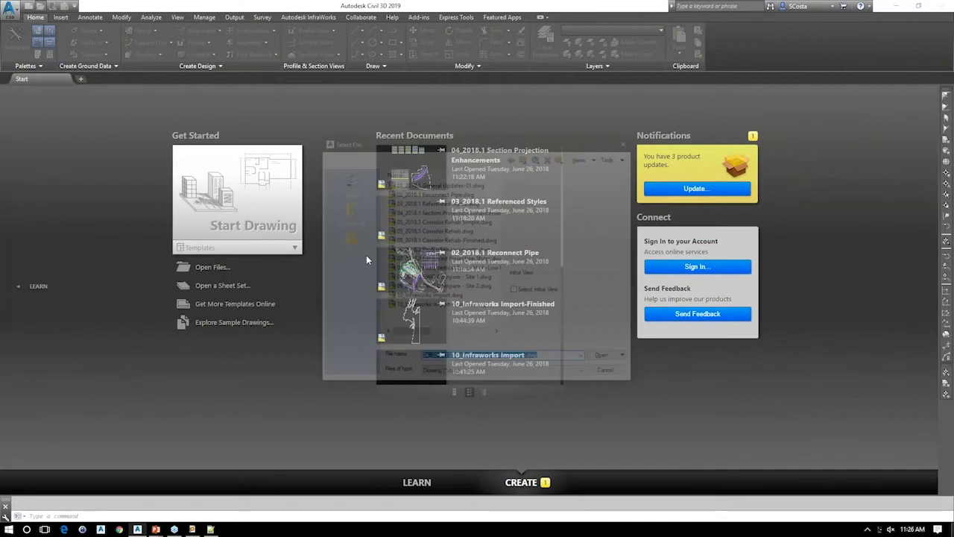
key(Down)
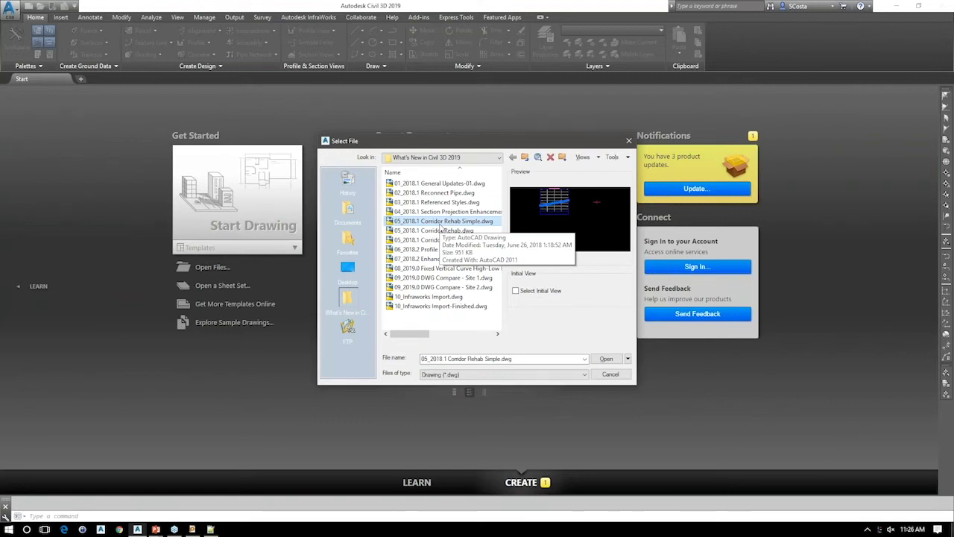
double_click(440, 224)
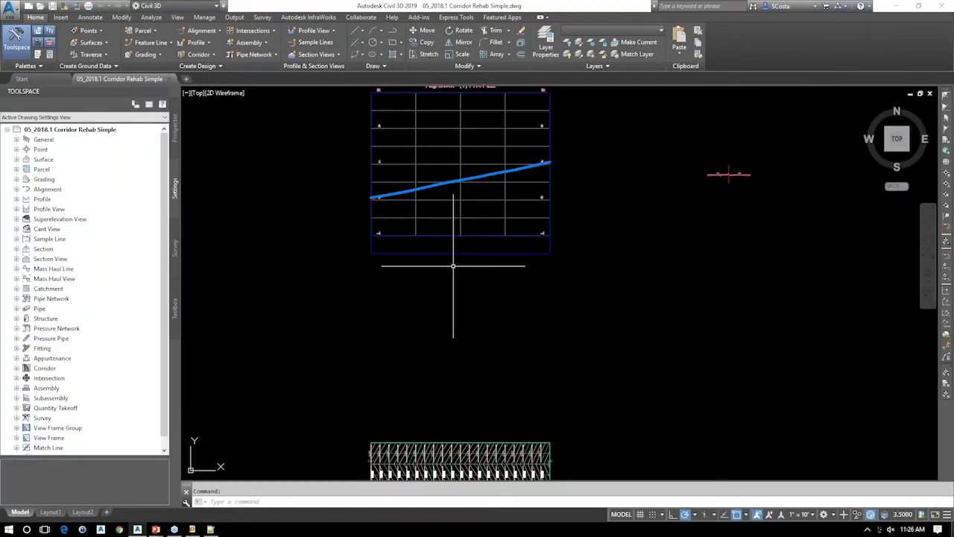
click(200, 54)
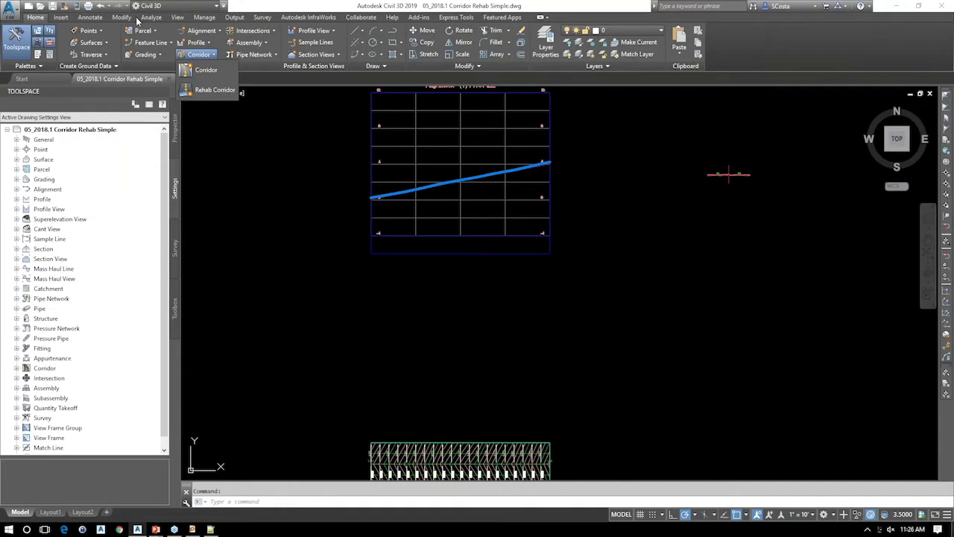
click(216, 90)
key(Escape)
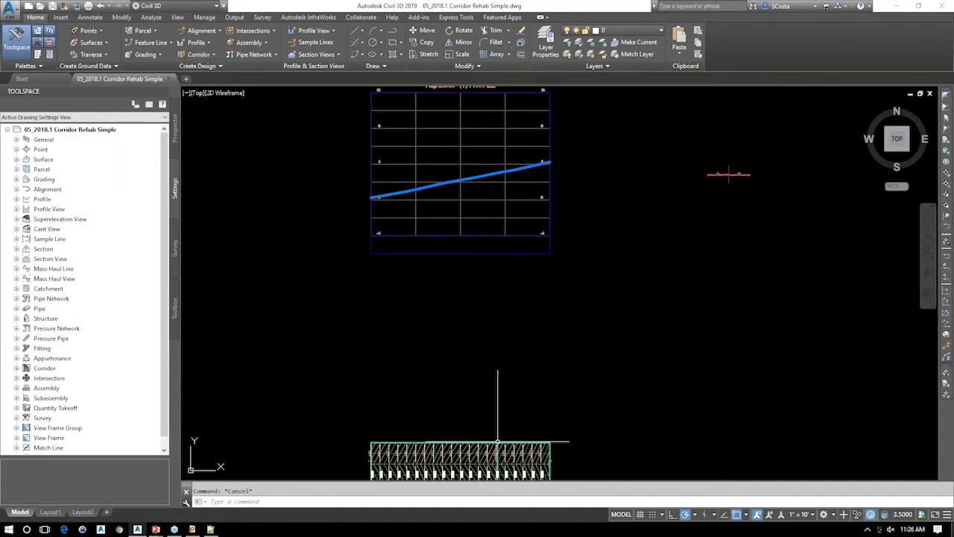
- Try to pick the line along the road's upper edge in plan, and turn on Selection Cycling for overlapping objects
click(493, 450)
scroll(493, 450, up, 5)
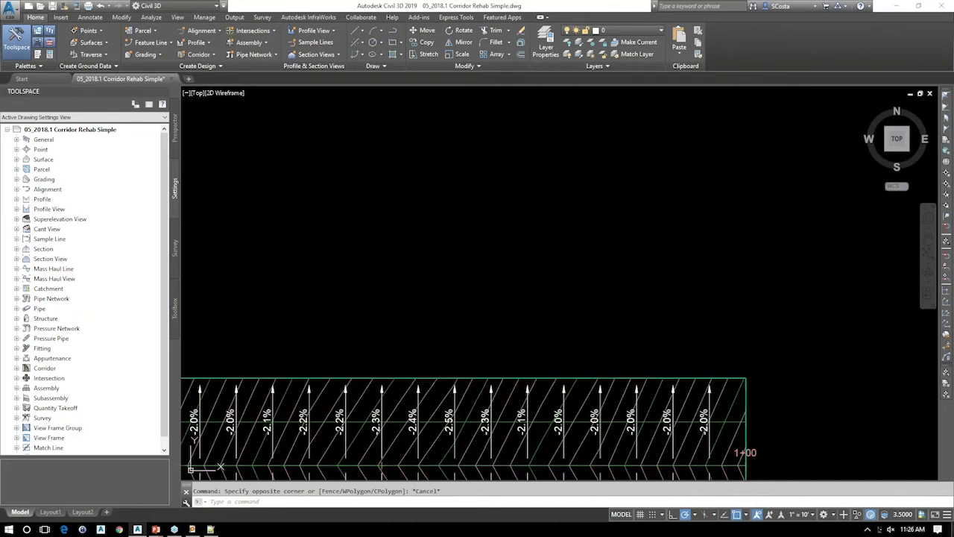
click(485, 378)
key(Escape)
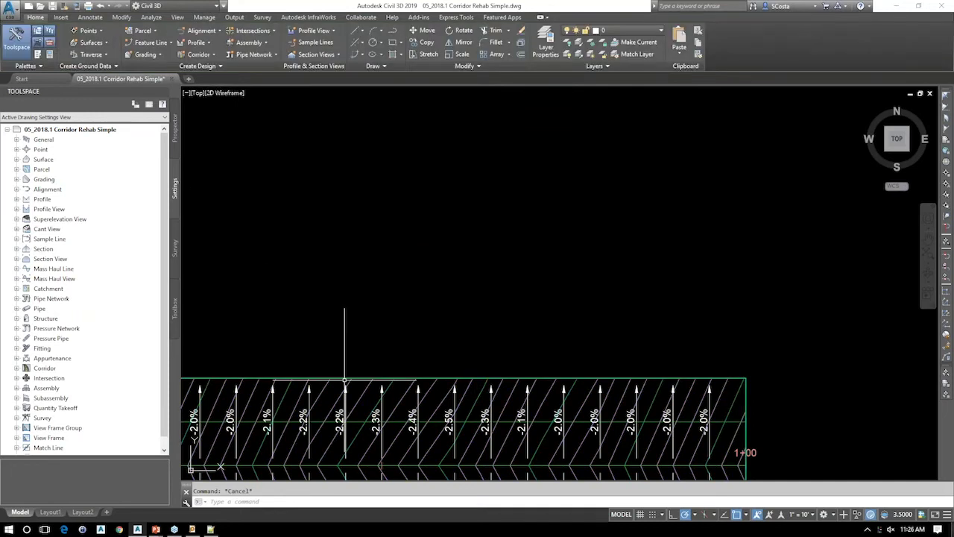
click(938, 514)
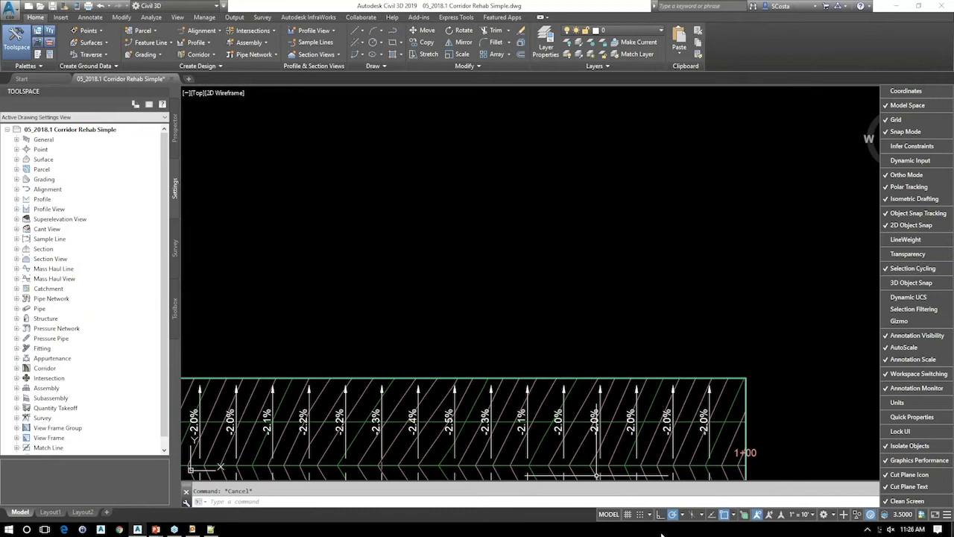
click(744, 515)
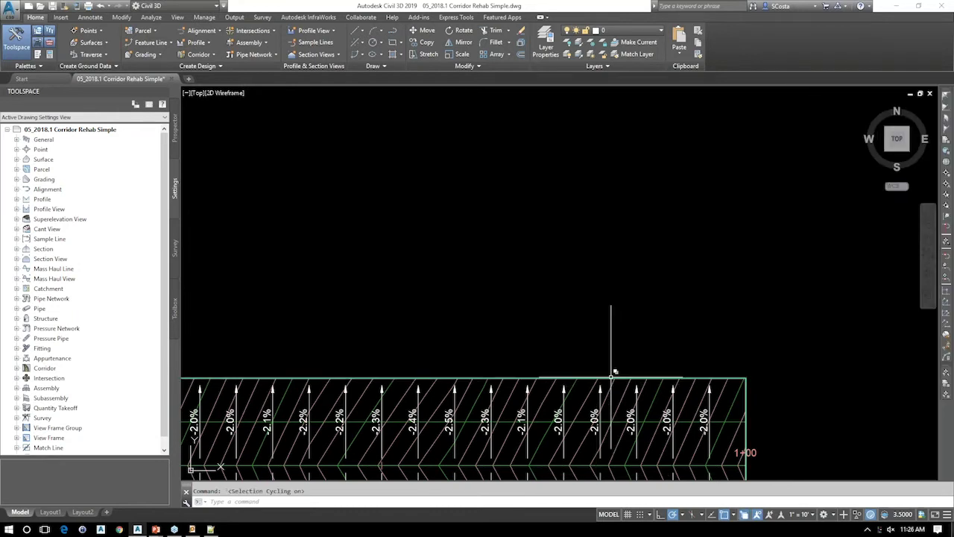
- Select the corridor from the overlapping objects at the road's upper edge and open its existing region for rehab corridor editing
click(608, 377)
click(649, 452)
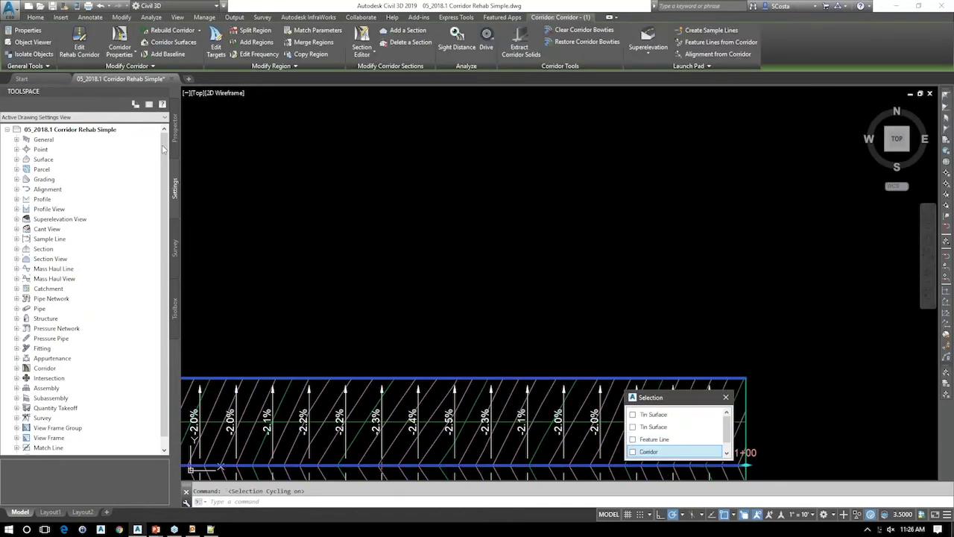
click(79, 45)
key(Down)
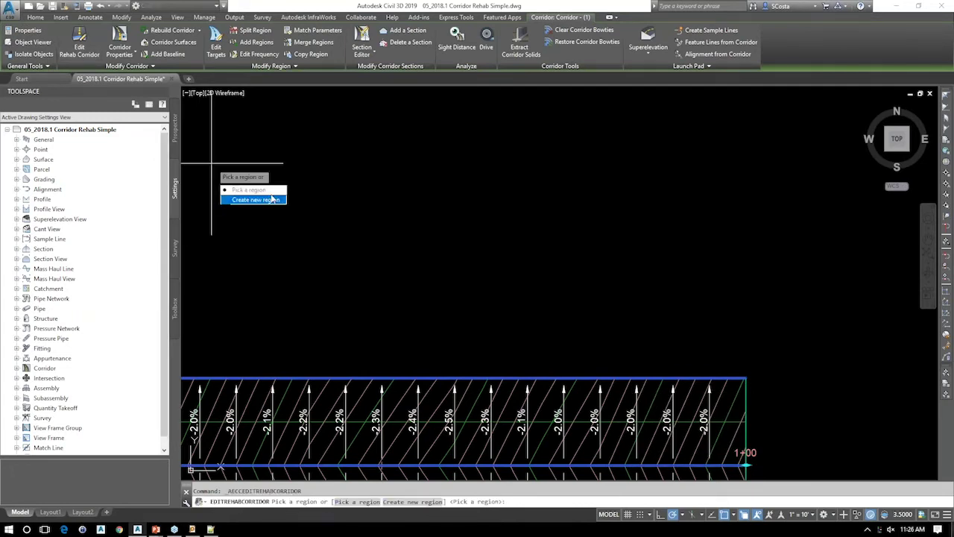
key(Up)
key(Return)
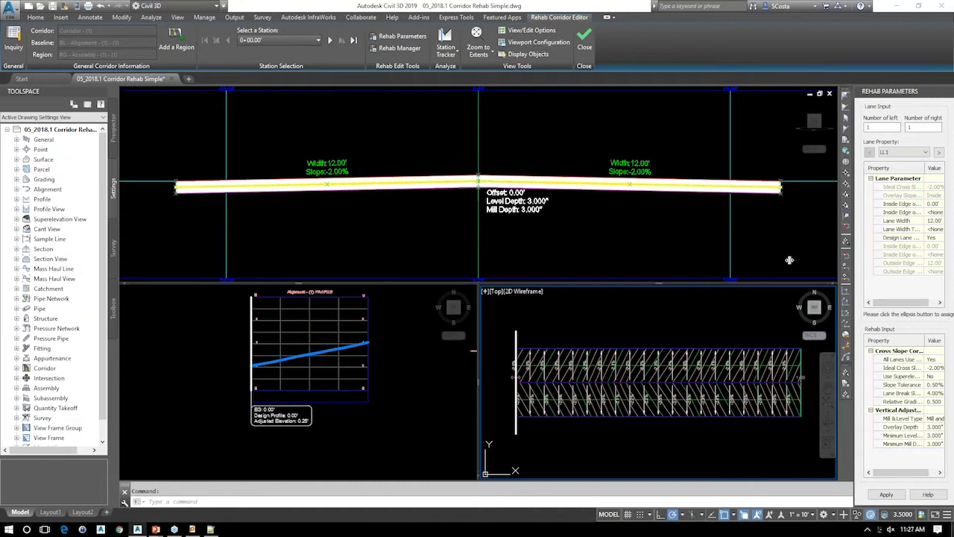
- Widen the Rehab Parameters palette and enlarge the plan viewport against the profile viewport, framing the road and profile in each
drag(789, 260, 789, 259)
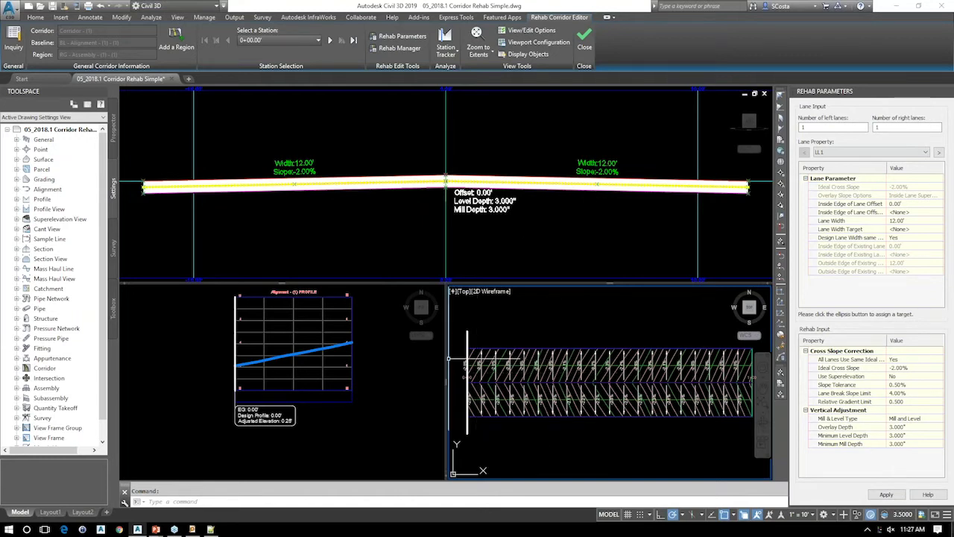
drag(445, 369, 374, 366)
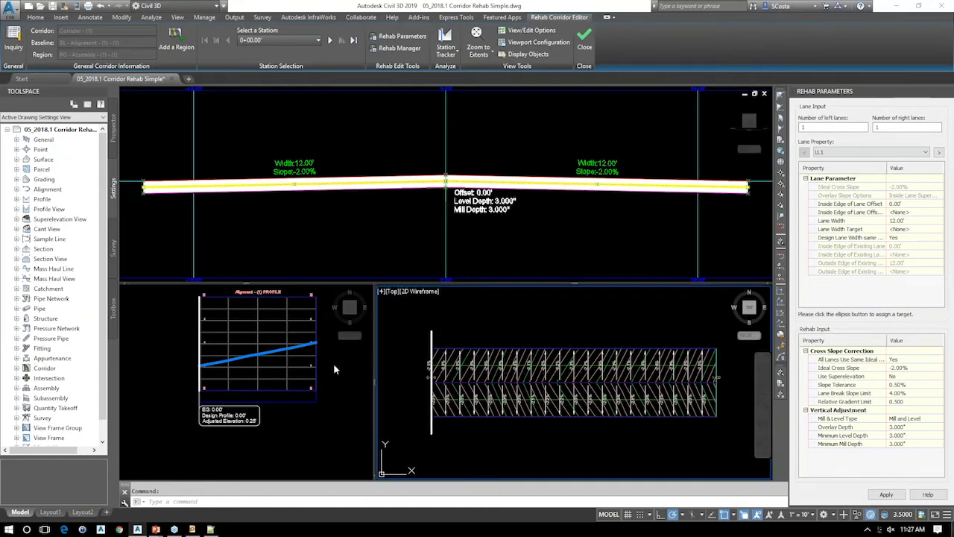
middle_drag(457, 409, 446, 428)
scroll(445, 428, up, 3)
click(333, 363)
middle_drag(333, 363, 310, 389)
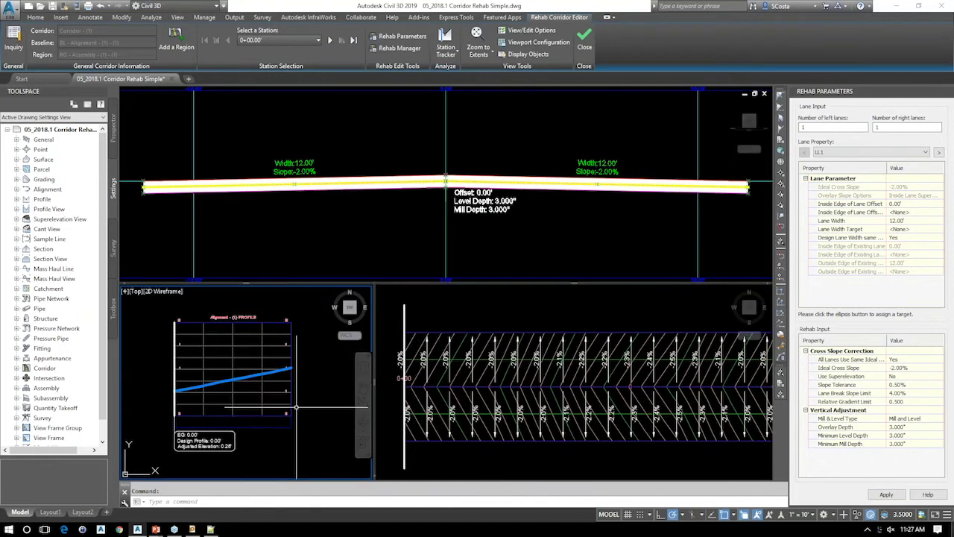
click(601, 365)
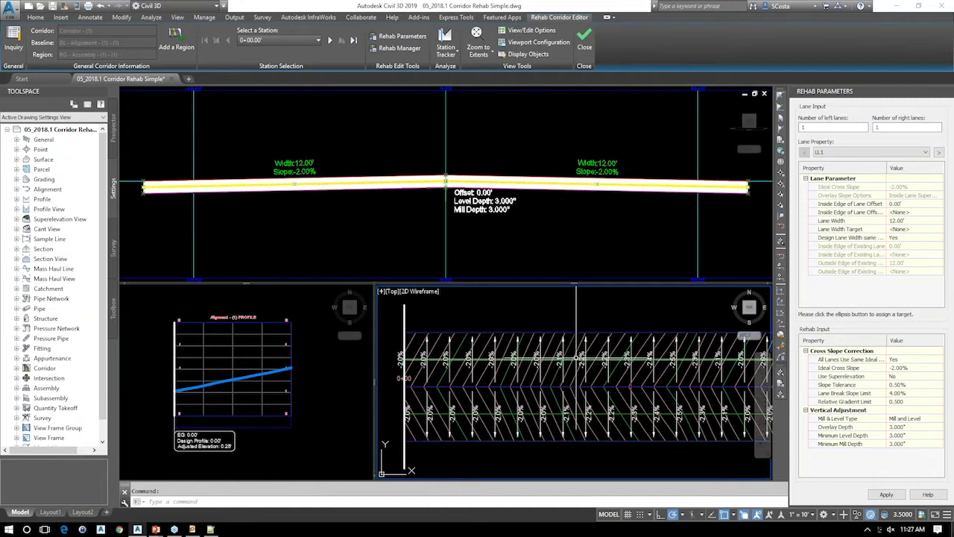
- Examine the corridor surface in the plan viewport and the design profile in the profile viewport
mouse_move(574, 356)
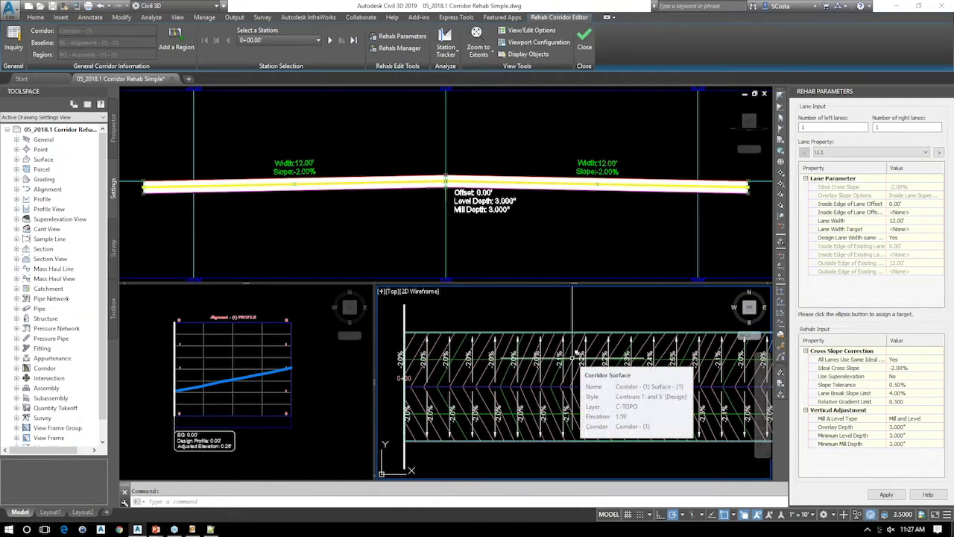
click(270, 364)
scroll(270, 364, up, 5)
scroll(270, 364, down, 4)
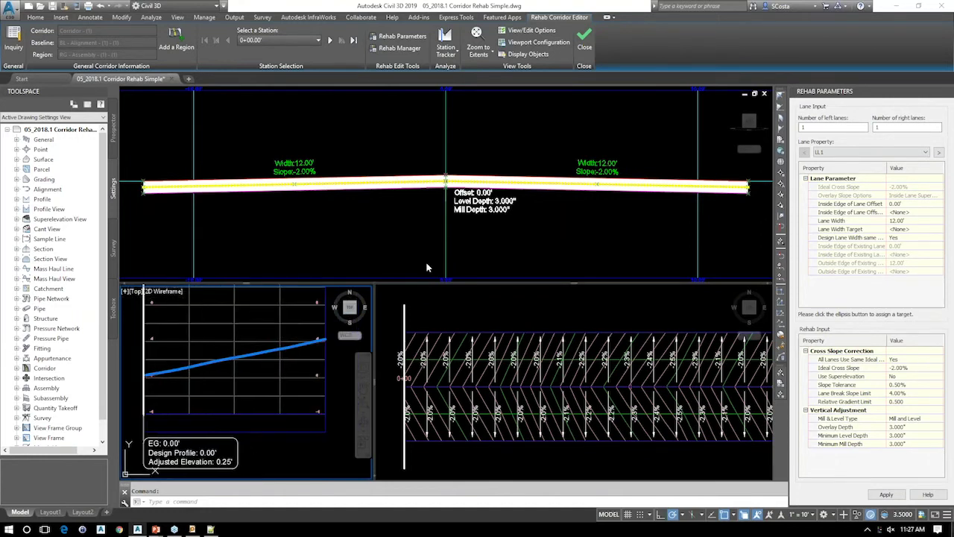
- Set the rehab overlay depth to 6 inches and apply it to the corridor
click(544, 226)
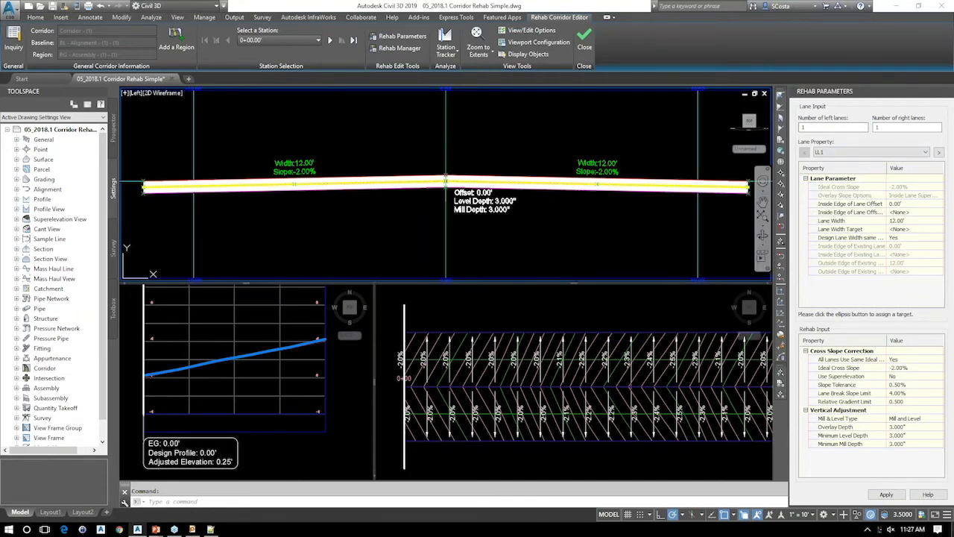
click(906, 428)
click(886, 493)
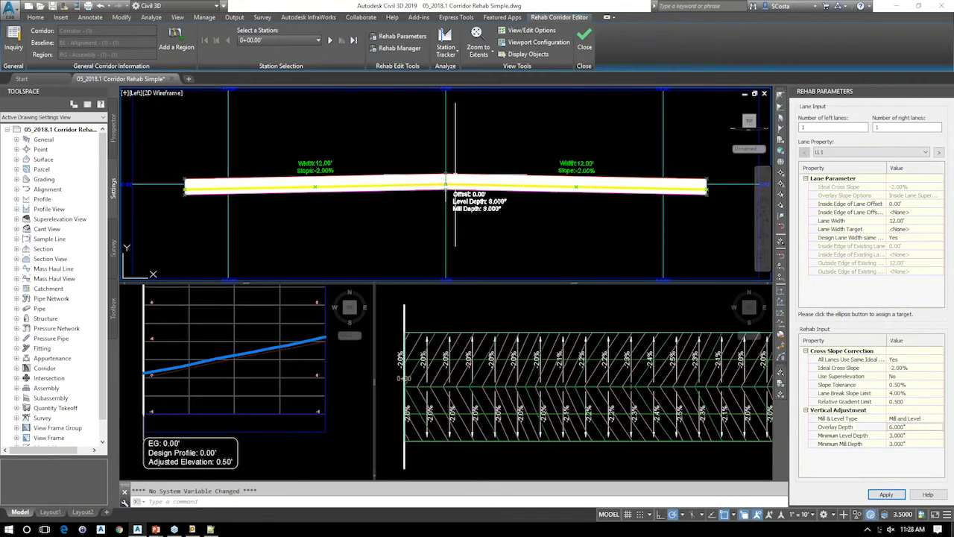
- Replace the All Codes code set style in the corridor section view options with a style that fills the pavement layers in color
click(531, 31)
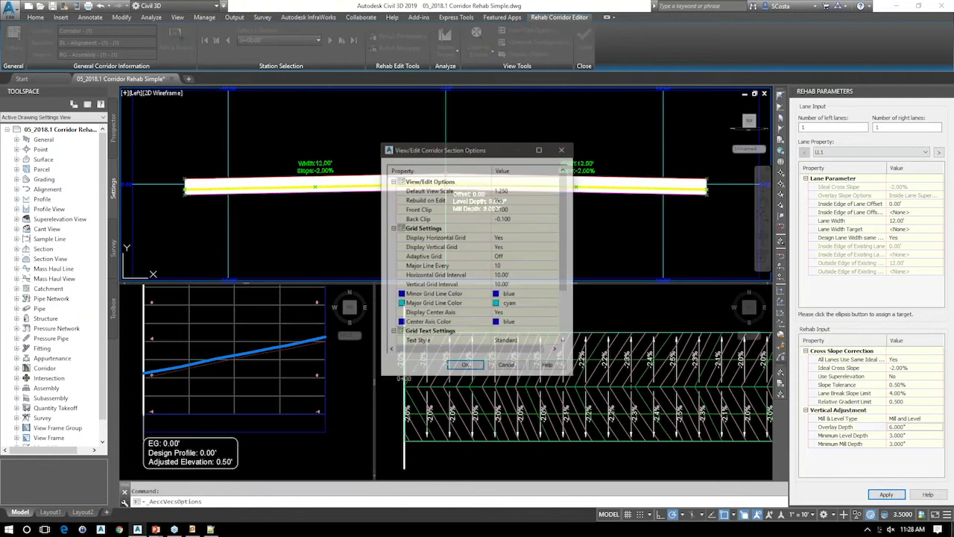
scroll(535, 345, down, 1)
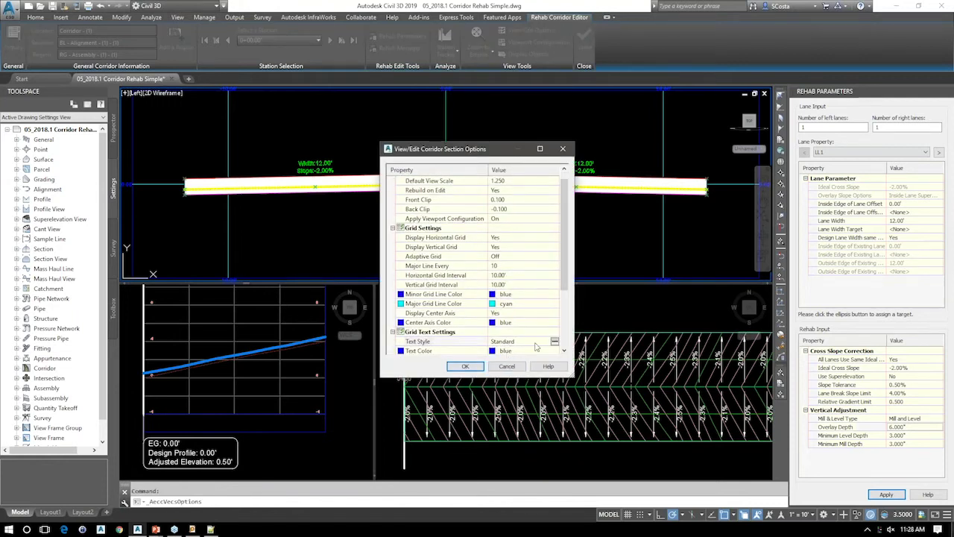
scroll(545, 345, down, 2)
scroll(553, 345, down, 1)
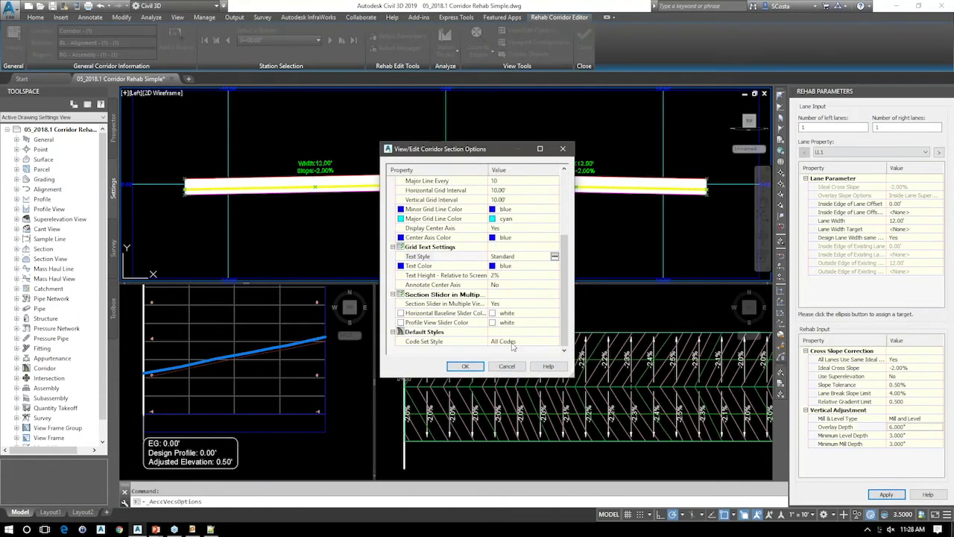
click(512, 342)
click(554, 340)
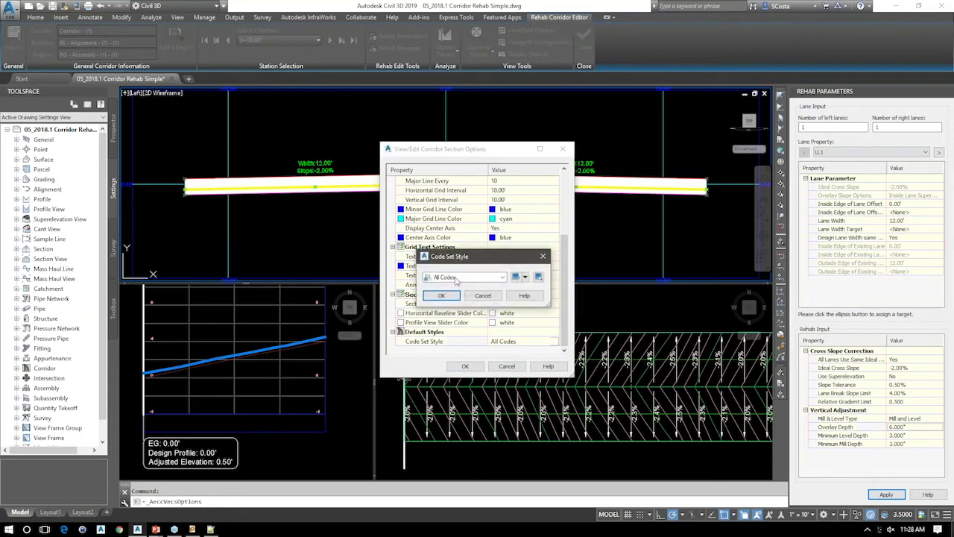
click(502, 277)
click(450, 336)
click(445, 297)
click(462, 367)
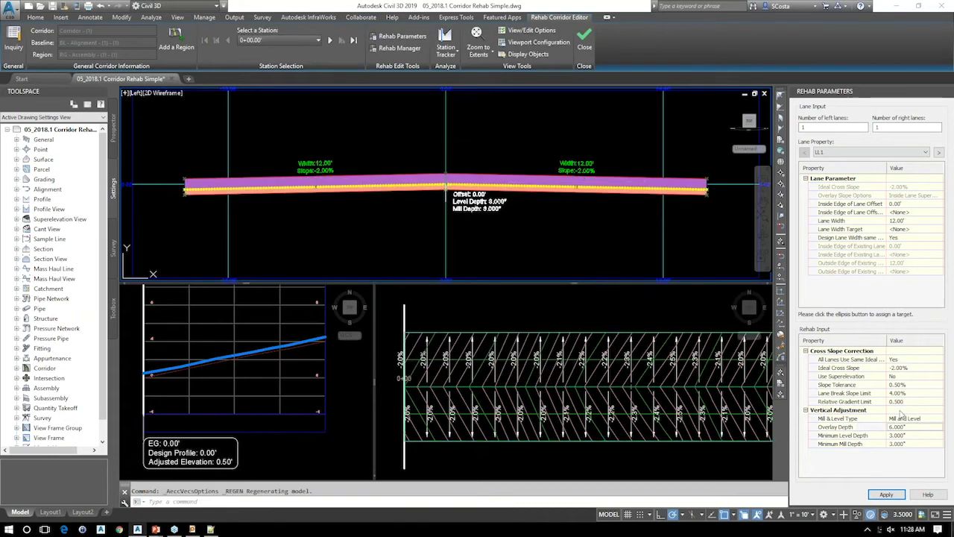
- Set the minimum level depth of the rehab corridor to 4.5 inches
scroll(522, 210, up, 5)
scroll(522, 211, down, 4)
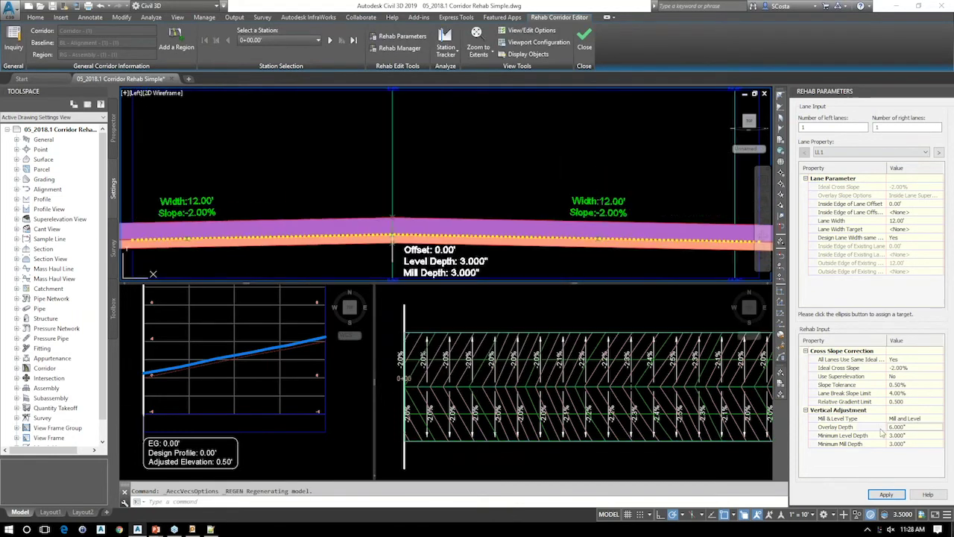
click(897, 435)
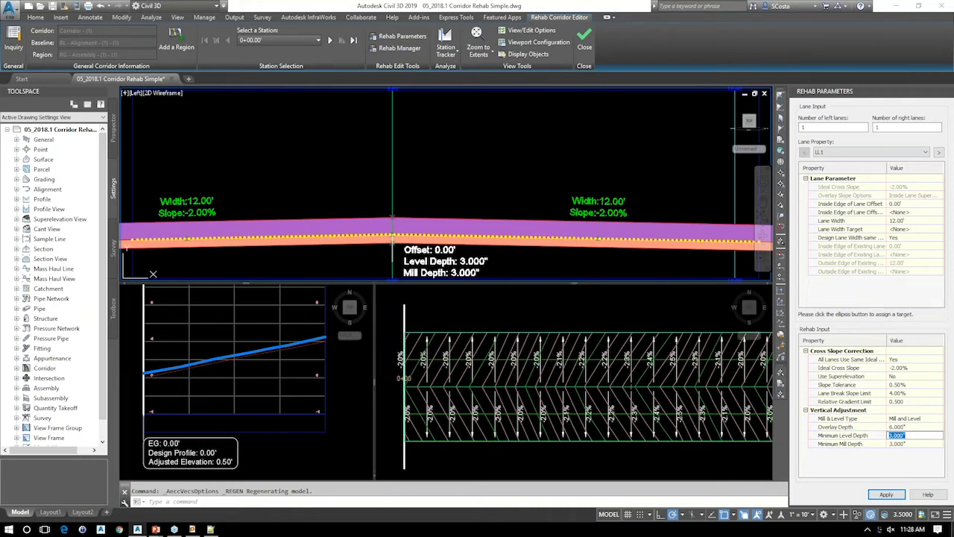
text(4.5)
key(Return)
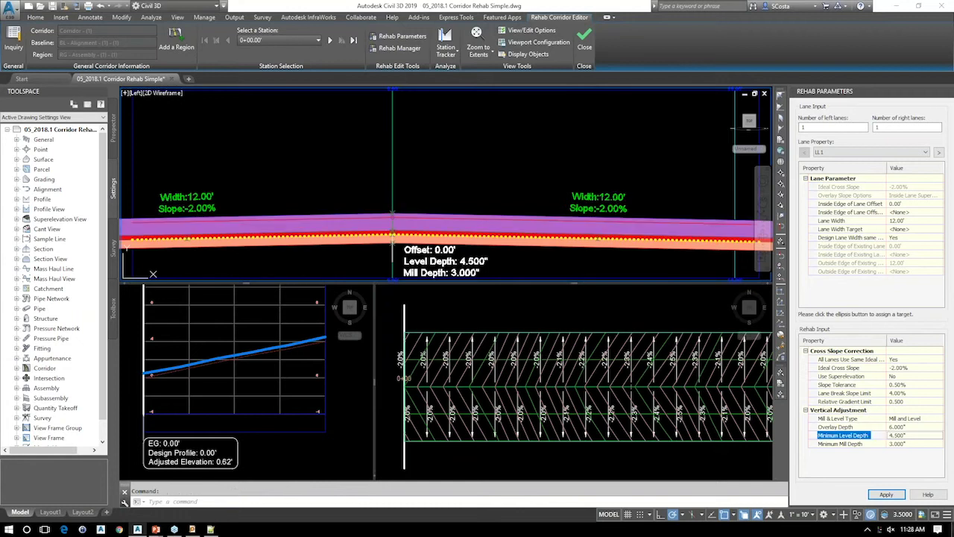
- Examine the overlay, leveling and milling layers in the section and the design profile against existing ground
middle_drag(378, 210, 449, 177)
scroll(510, 212, up, 2)
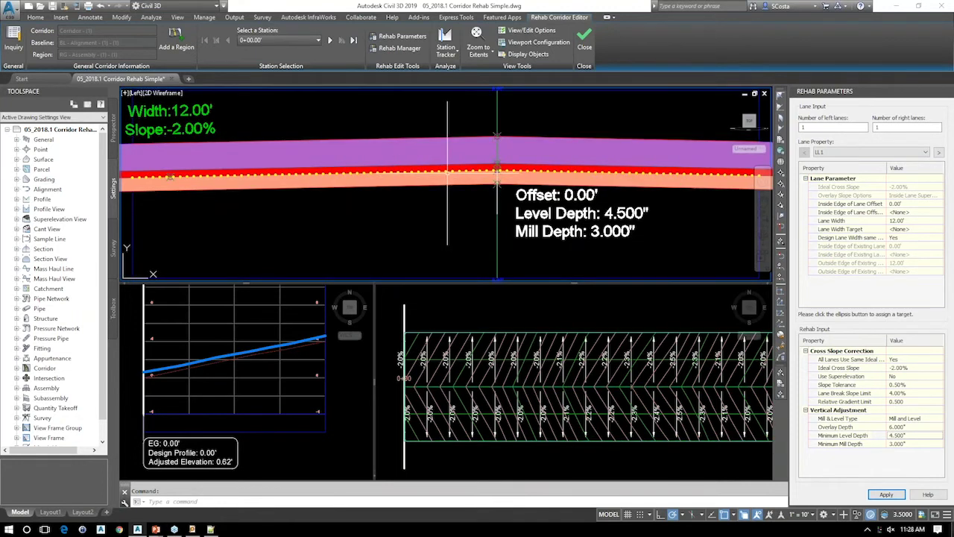
click(251, 363)
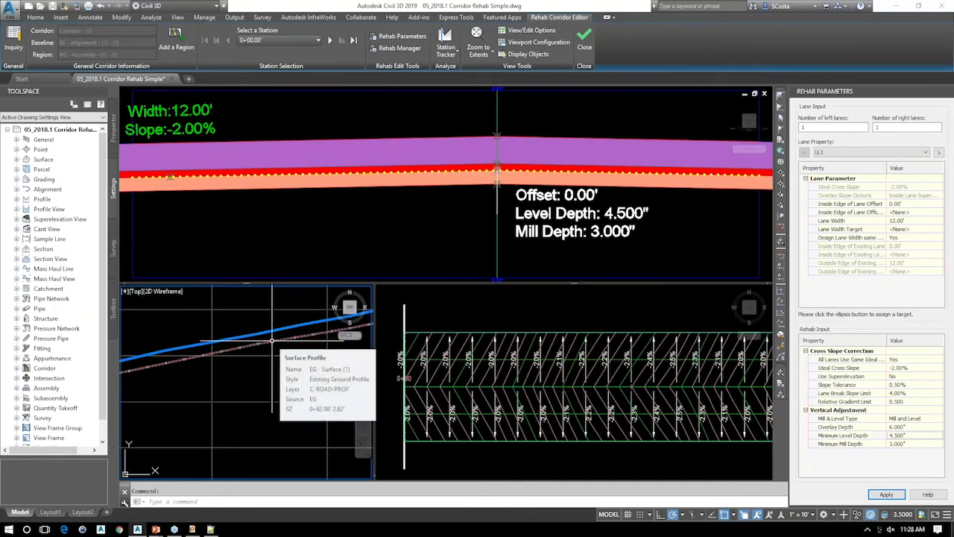
click(485, 216)
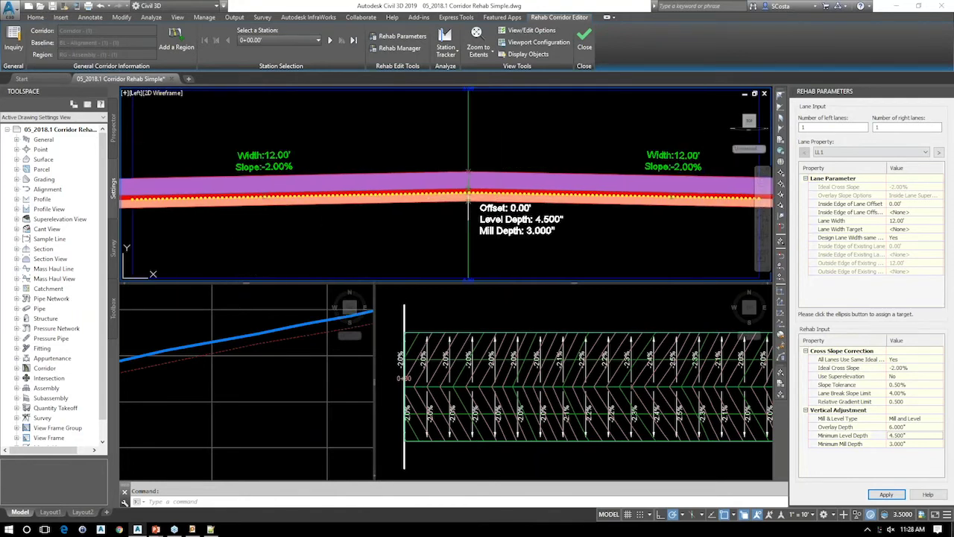
middle_drag(564, 261, 470, 262)
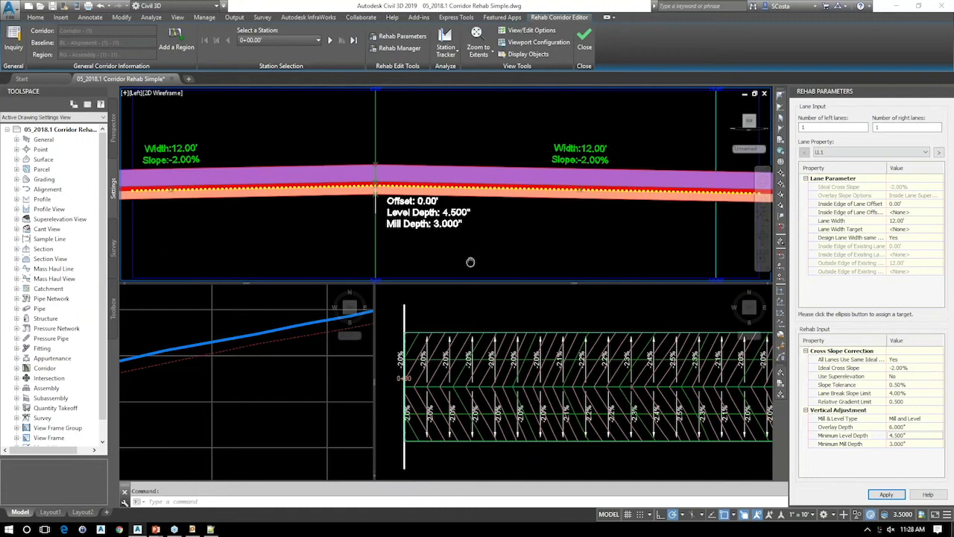
scroll(476, 250, up, 2)
middle_drag(475, 250, 534, 283)
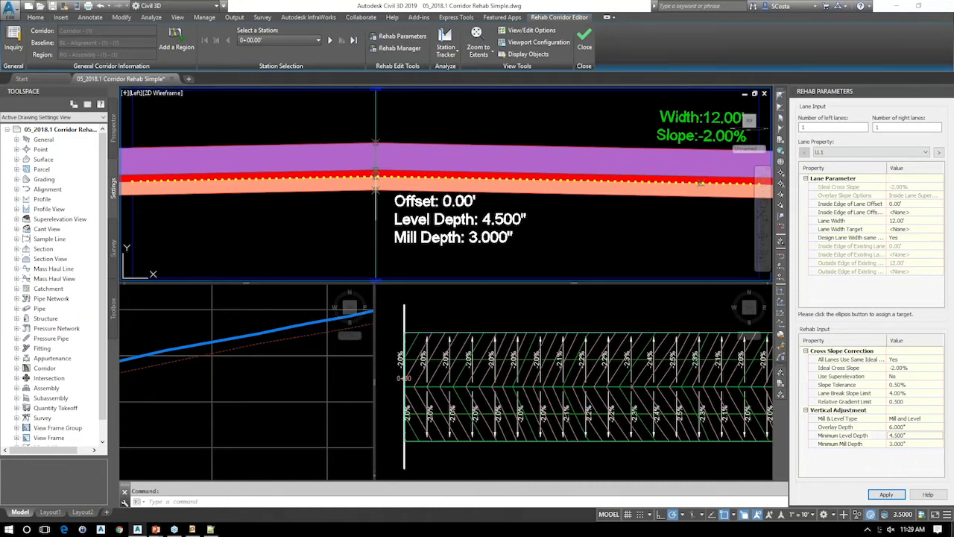
- Open the drawing 05_2018.1 Corridor Rehab.dwg
click(39, 5)
click(457, 231)
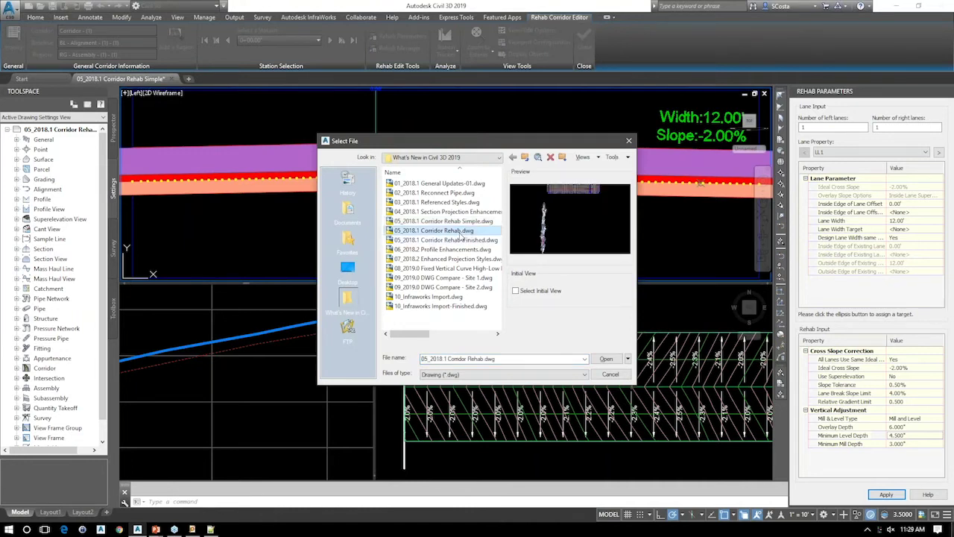
double_click(463, 235)
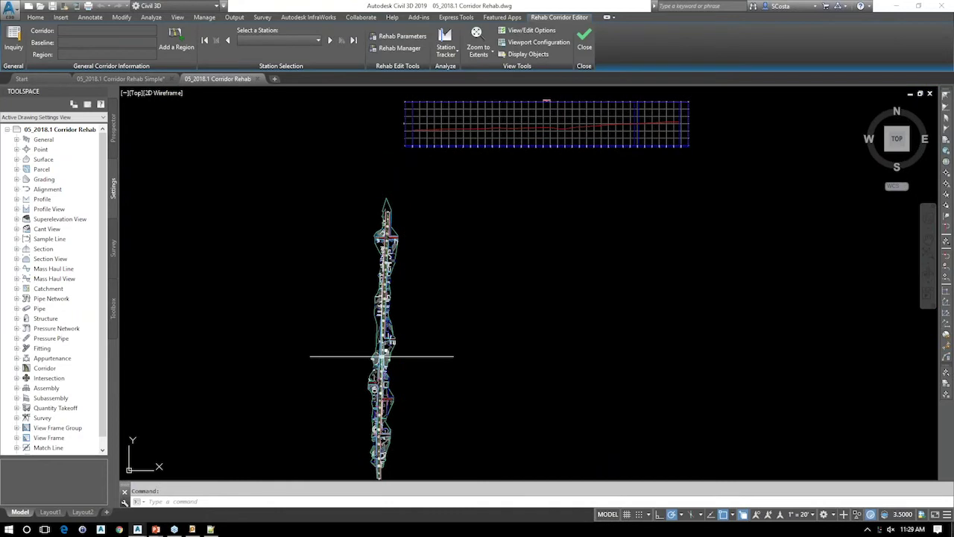
- Examine the existing road in plan, including the centerline alignment and curb lines between stations 27+00 and 28+00
scroll(371, 383, up, 2)
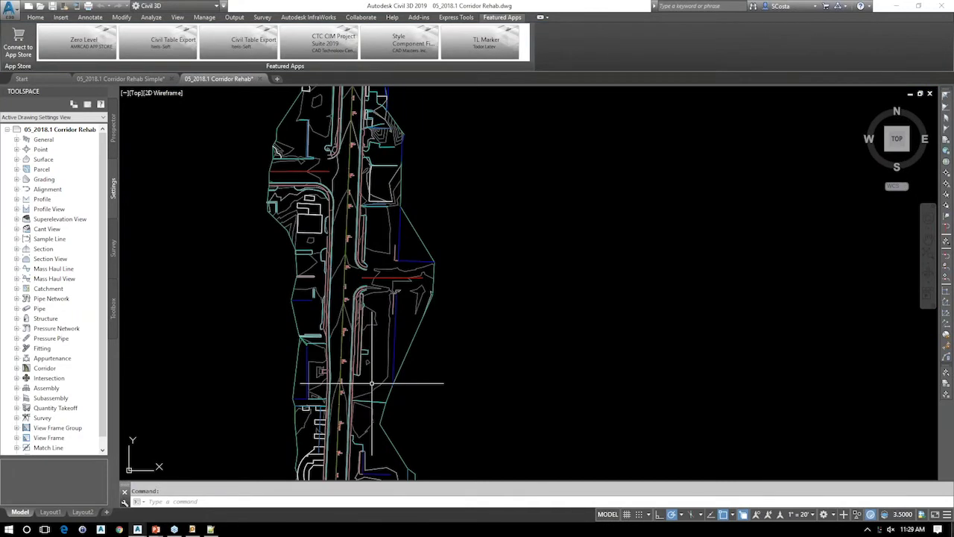
scroll(372, 383, up, 2)
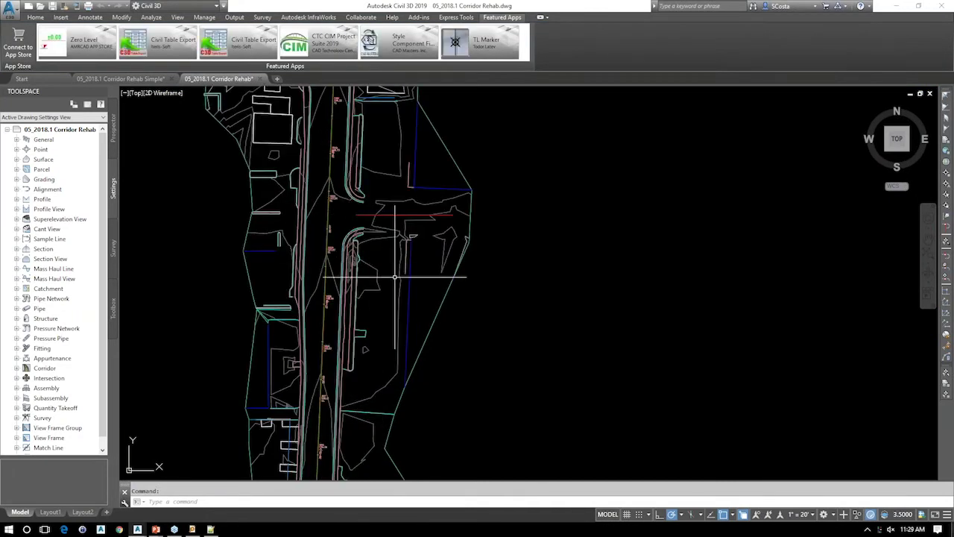
middle_drag(394, 277, 341, 213)
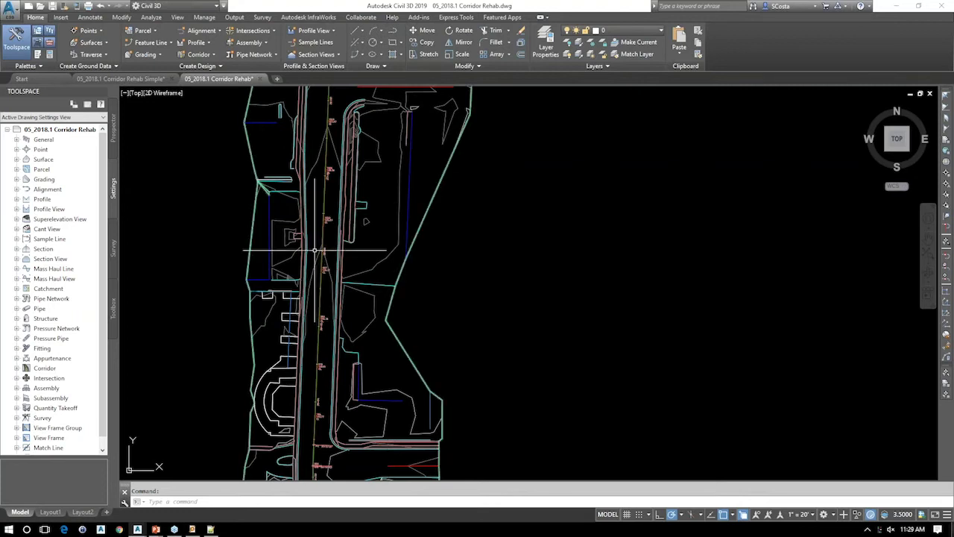
scroll(308, 202, up, 5)
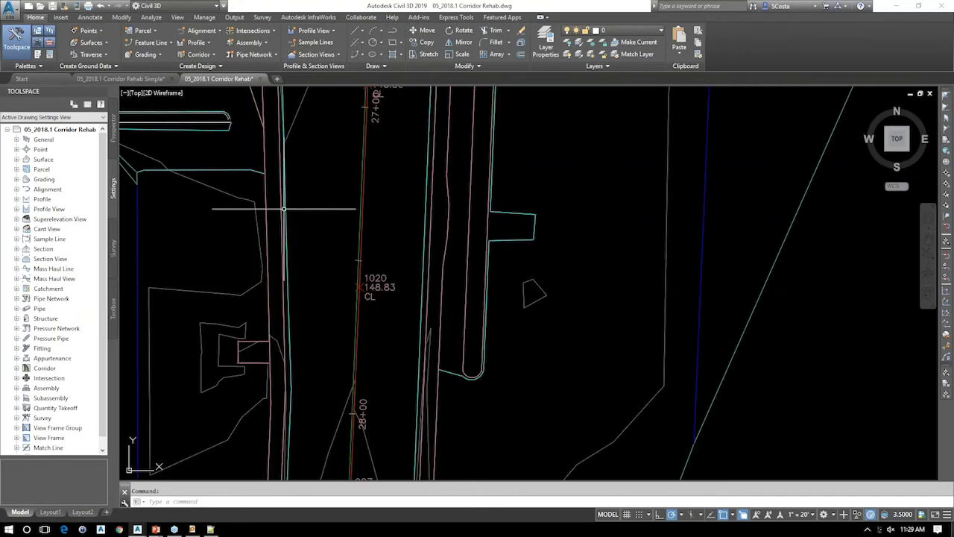
scroll(363, 255, down, 5)
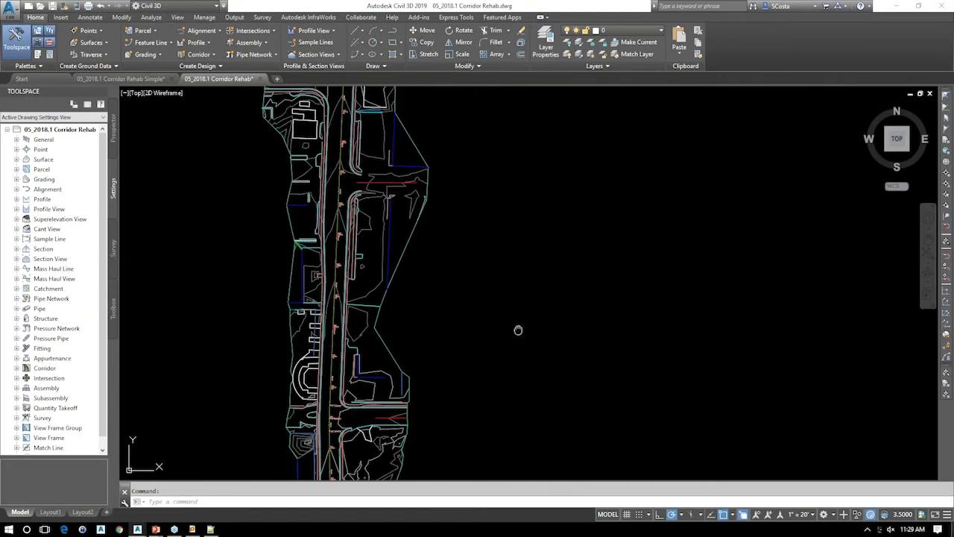
middle_drag(518, 330, 417, 330)
- Start a new rehab corridor, name it Rehab Corridor, and keep the Basic style and the EG from figures target surface
click(207, 55)
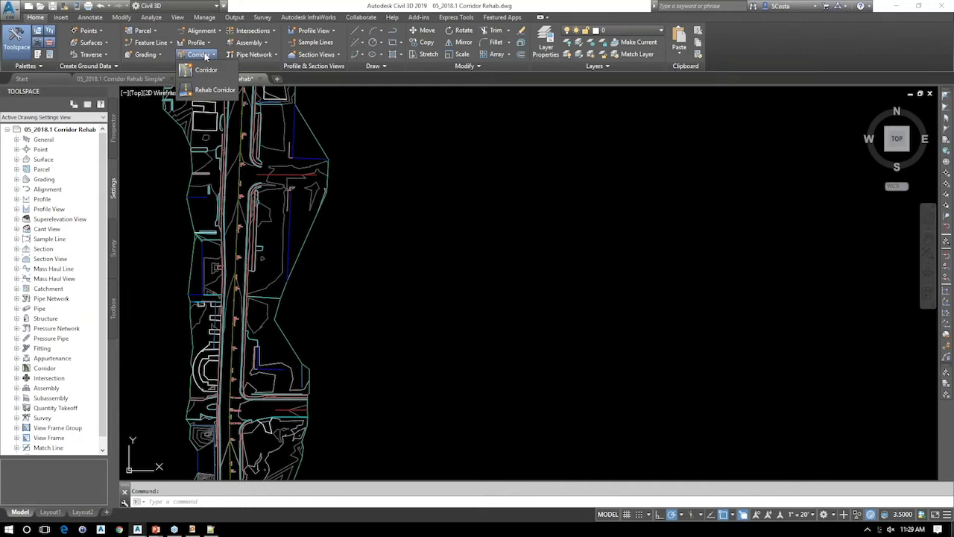
click(211, 90)
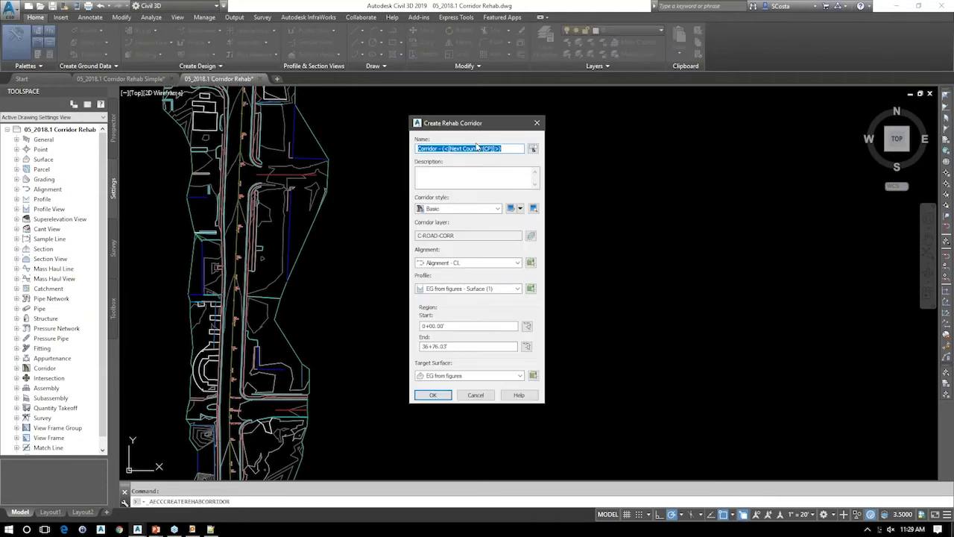
text(Rehab Cor)
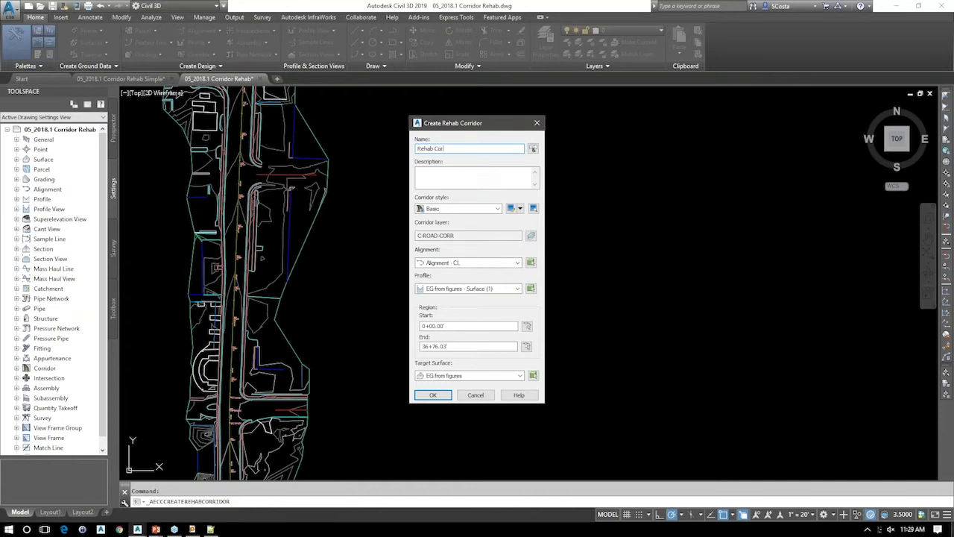
text(ridor)
click(461, 209)
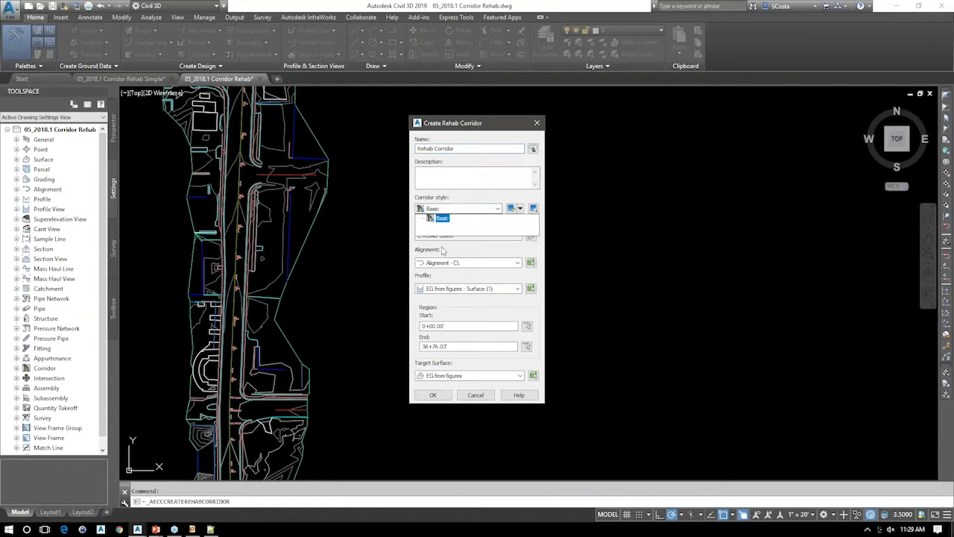
click(491, 254)
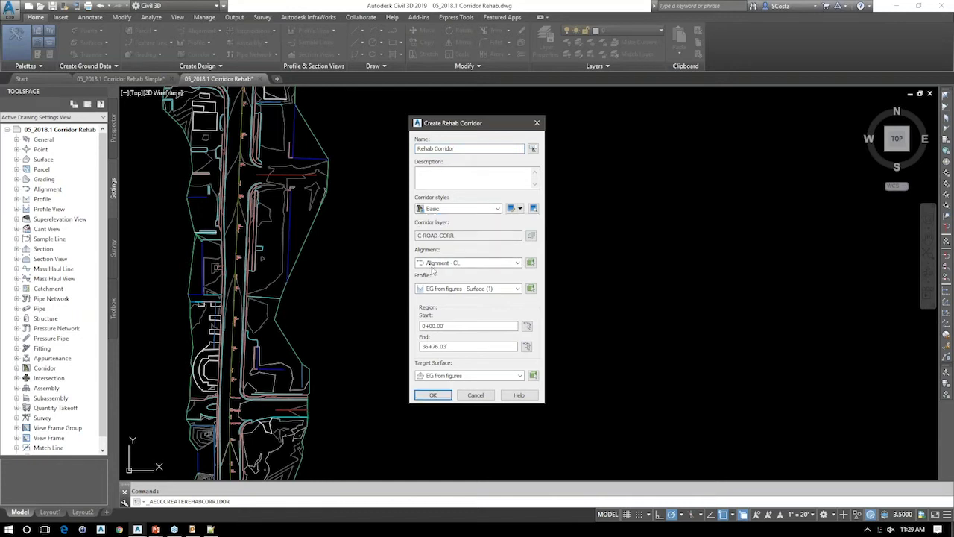
click(471, 382)
click(470, 389)
- Pick the region's start at station 31+37.02 along the centerline, using an endpoint snap south of the intersection
click(507, 328)
click(527, 326)
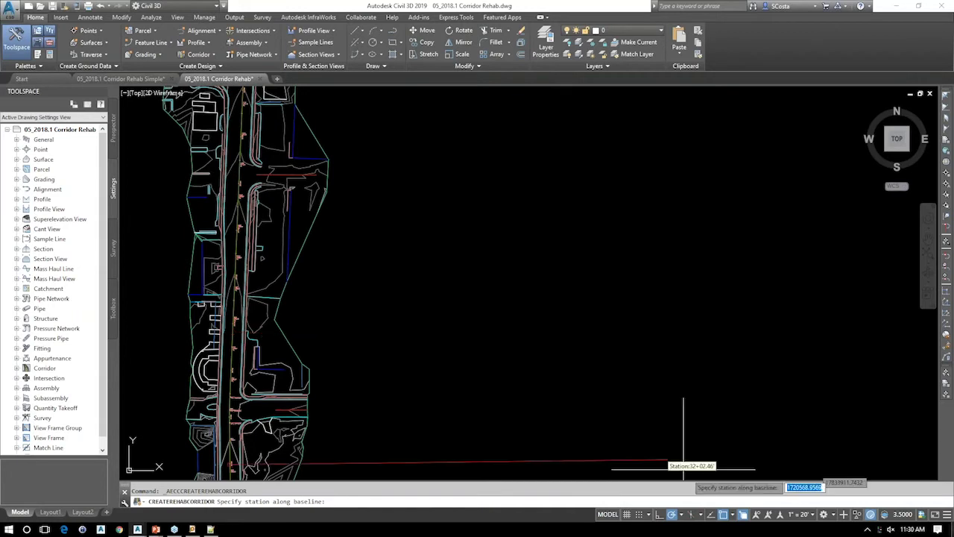
click(723, 514)
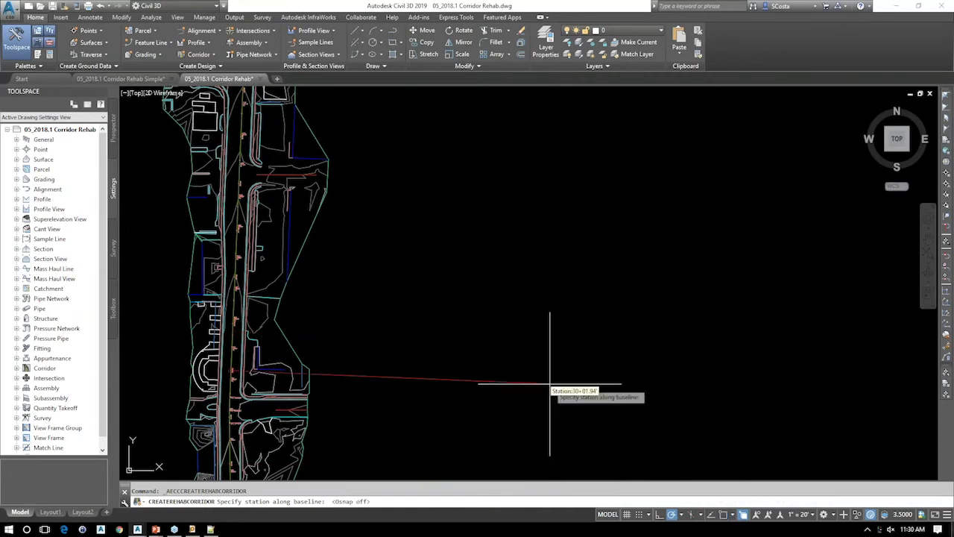
text(end)
key(Return)
scroll(550, 384, up, 2)
middle_drag(268, 360, 781, 87)
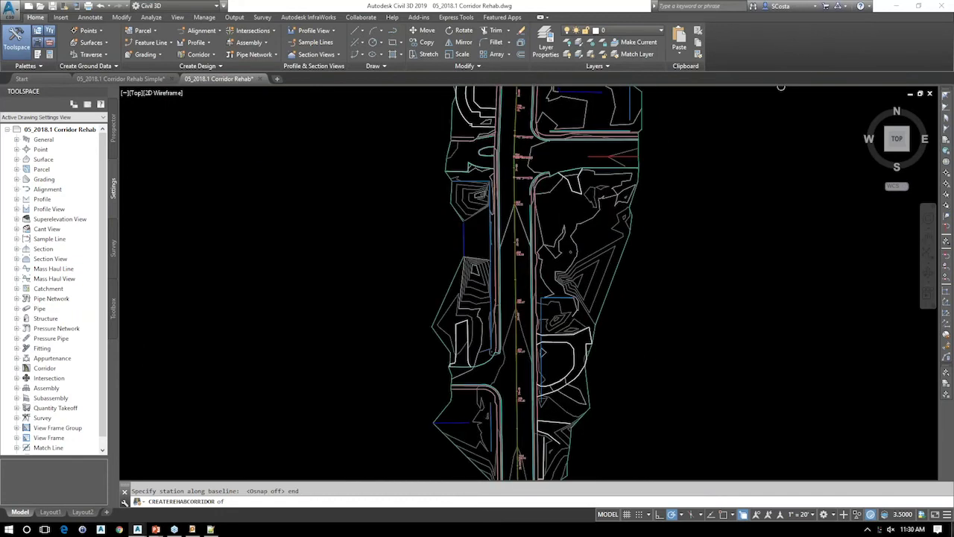
scroll(639, 219, up, 5)
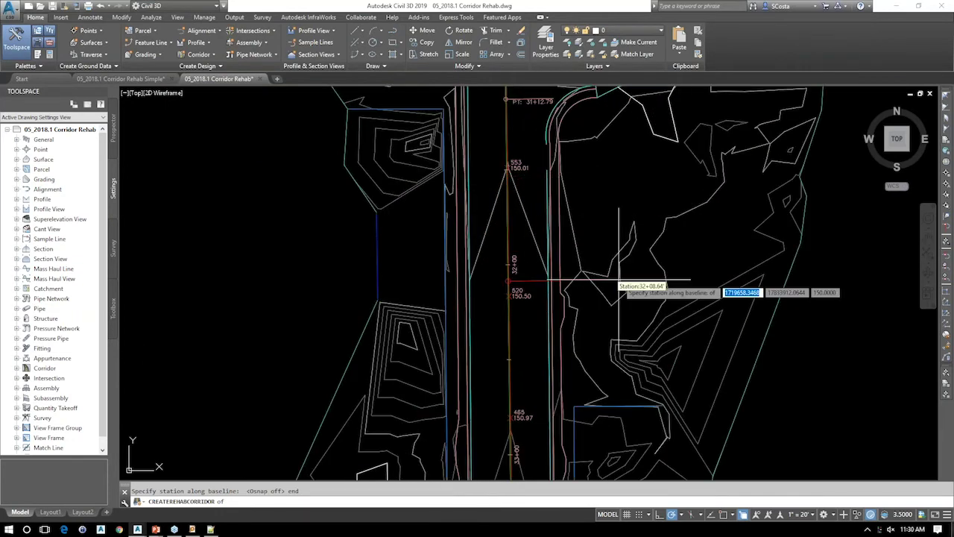
scroll(625, 272, down, 2)
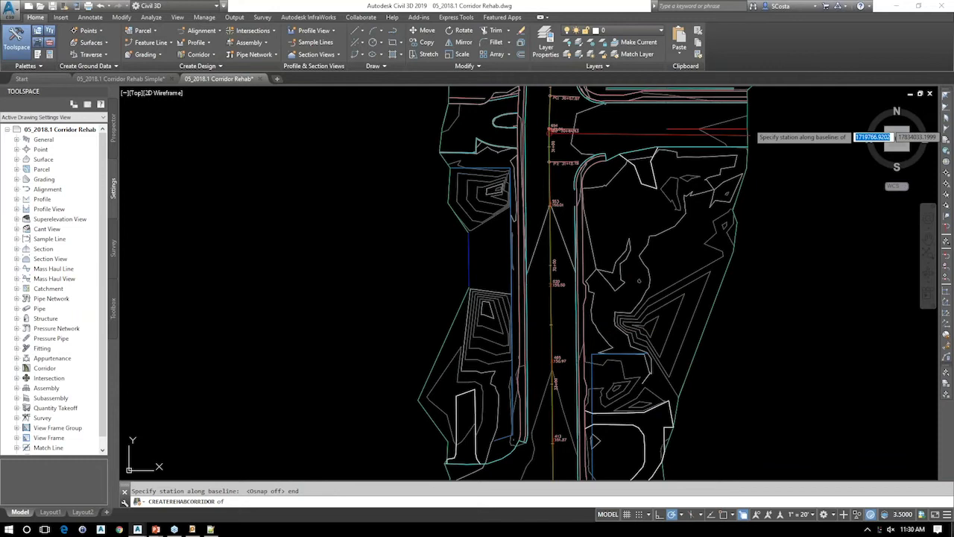
scroll(761, 281, down, 4)
scroll(649, 166, up, 6)
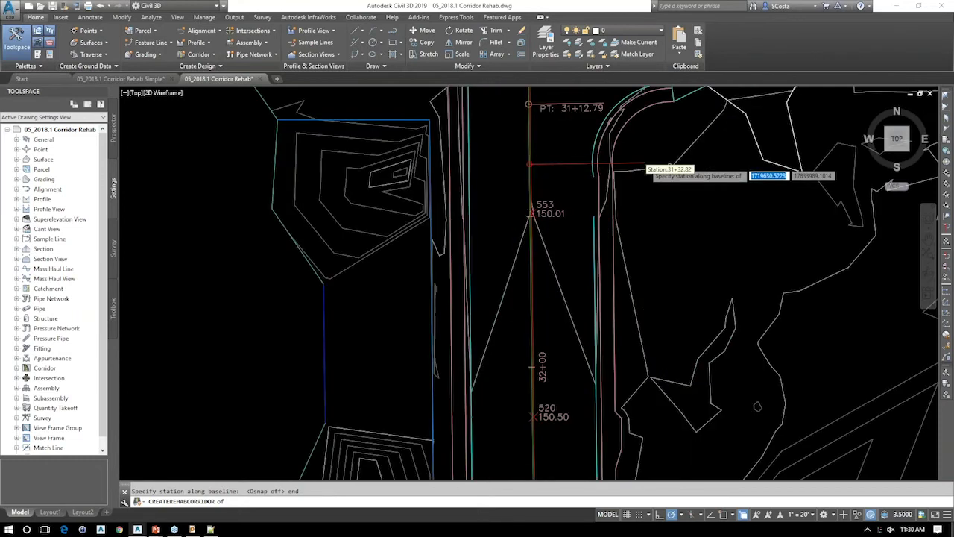
click(462, 241)
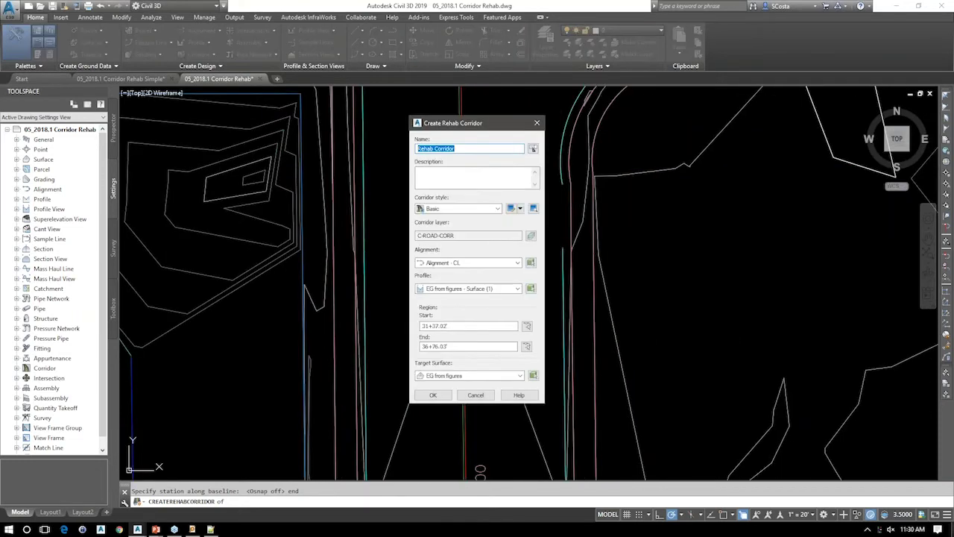
click(527, 346)
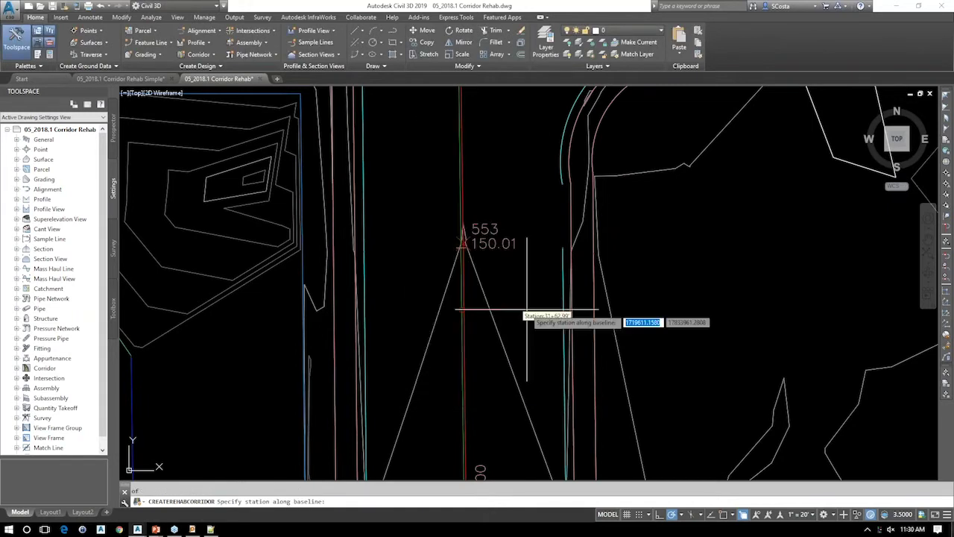
scroll(528, 309, down, 6)
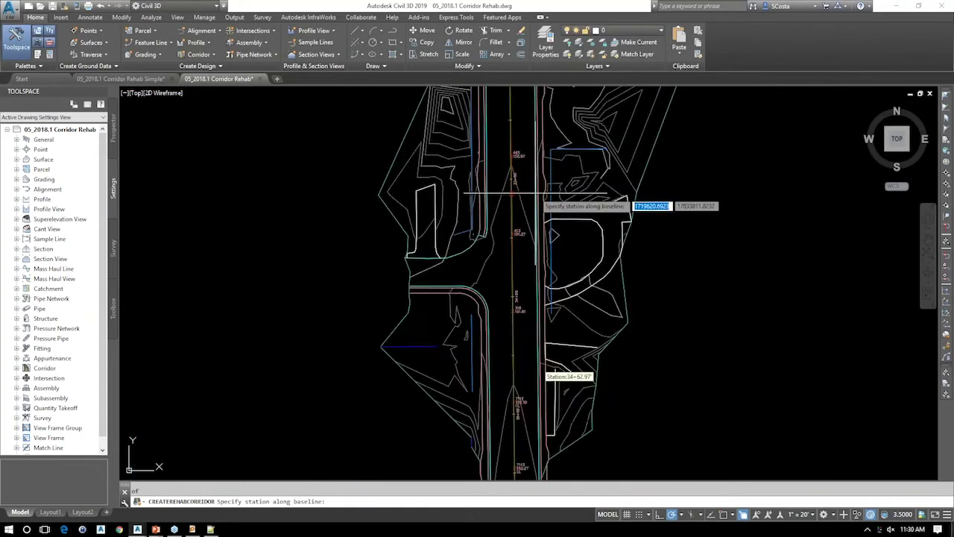
middle_drag(519, 249, 520, 435)
key(Escape)
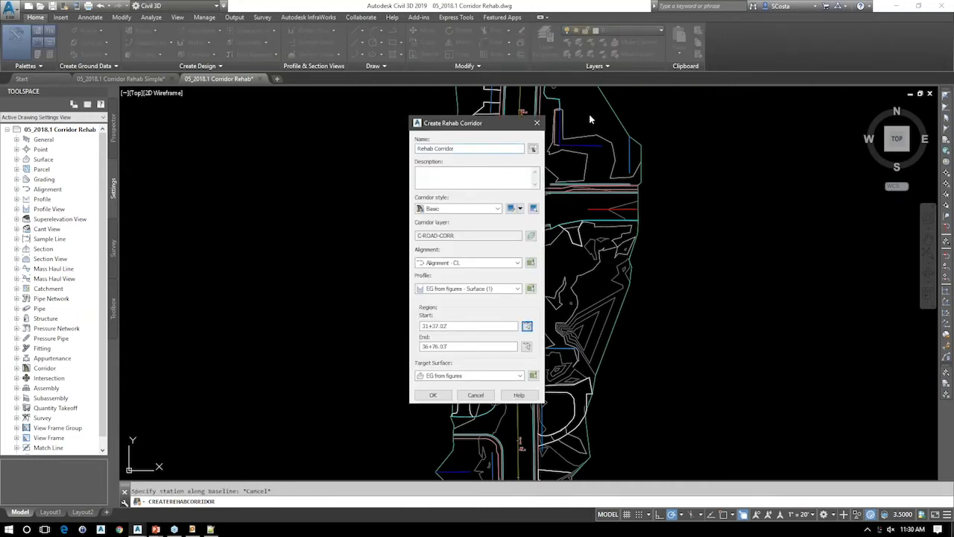
- Pick a new region start at station 26+23.12, near survey point 1024 on the centerline
key(Return)
scroll(552, 223, up, 5)
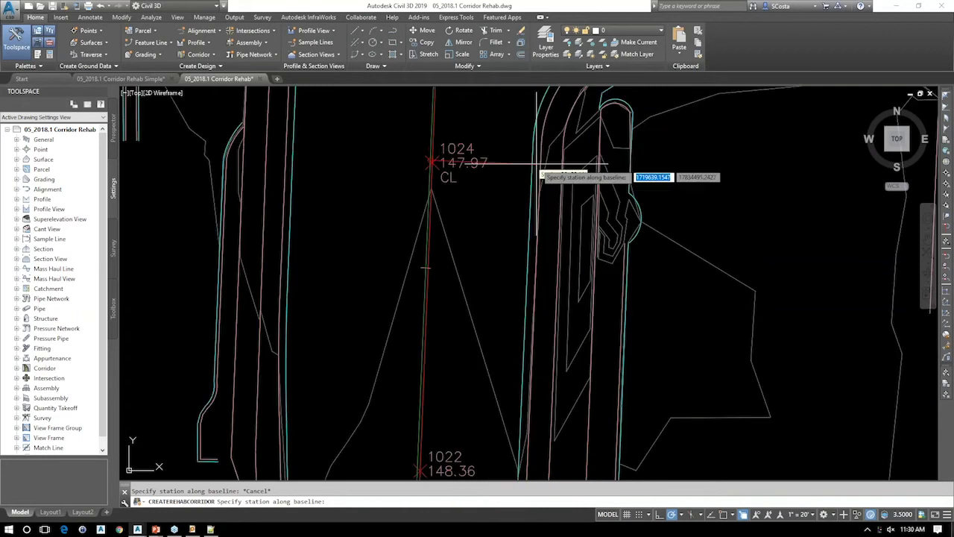
key(F3)
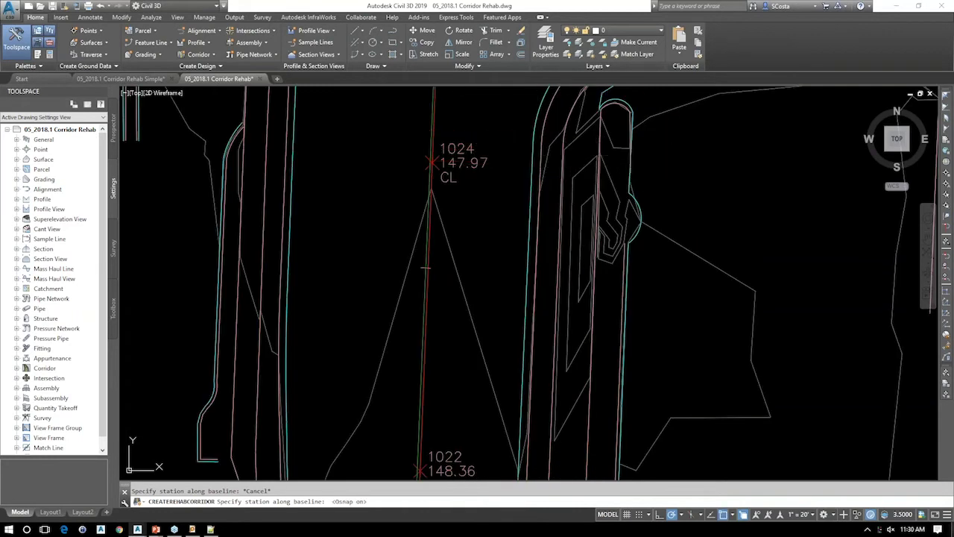
click(426, 267)
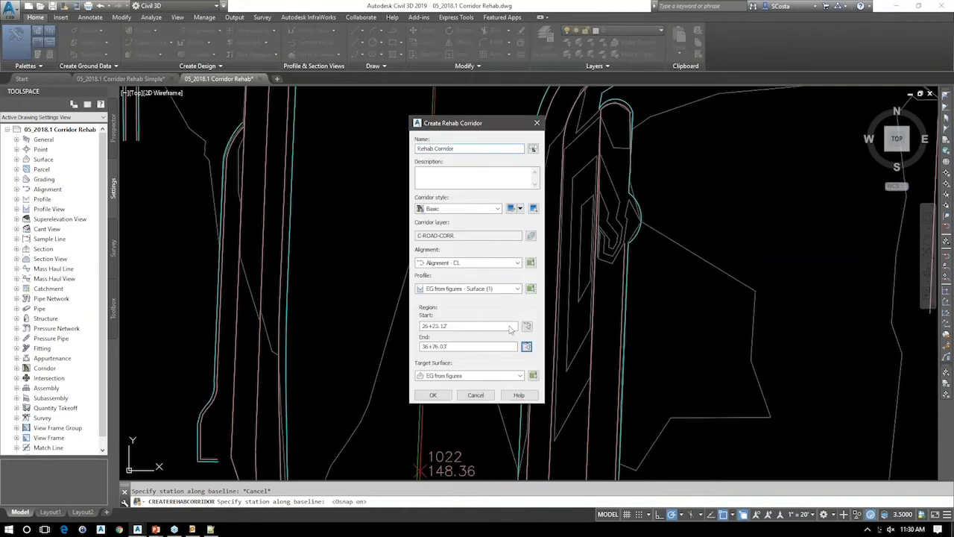
- Set the region's end to about station 30+35 by snapping to the curb return's endpoint before the intersection, and create the rehab corridor
click(722, 515)
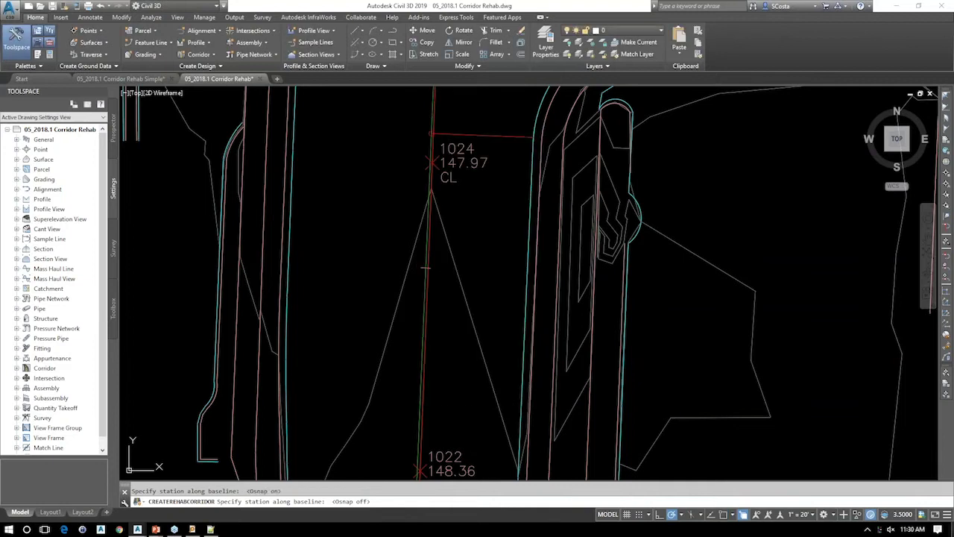
text(end)
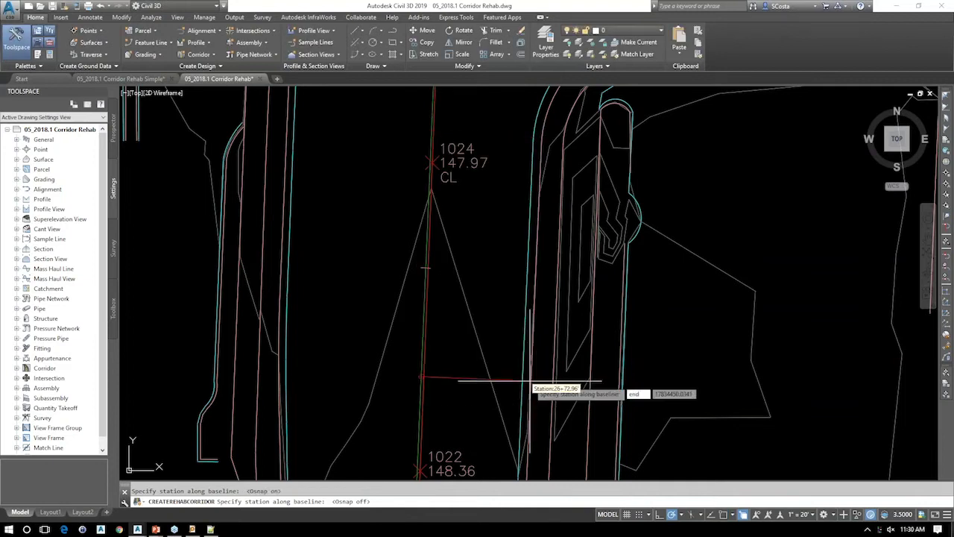
key(Return)
scroll(530, 380, down, 8)
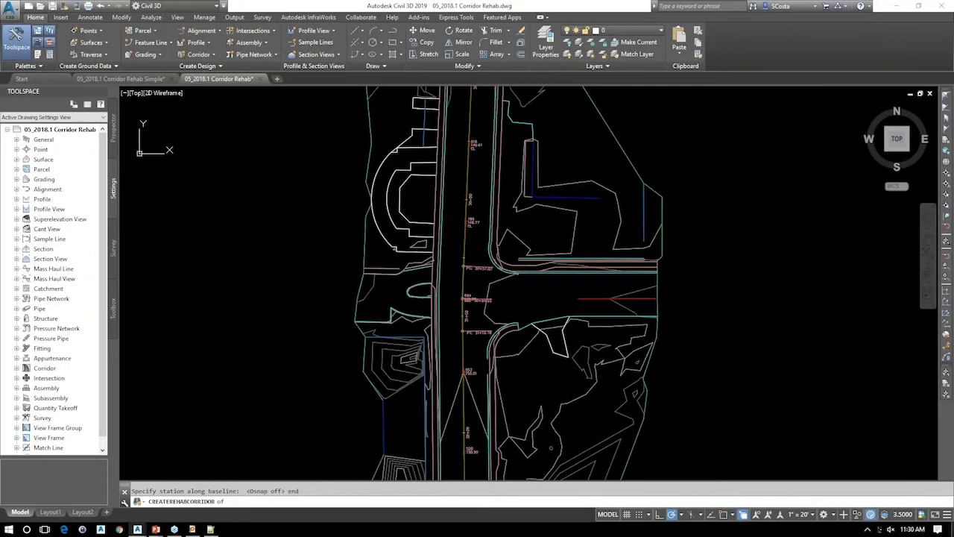
scroll(493, 229, up, 3)
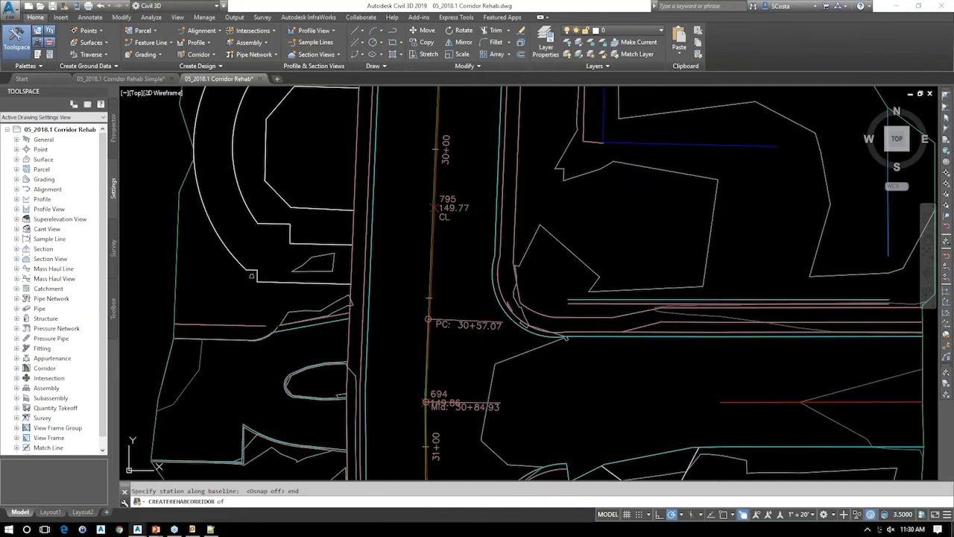
click(495, 256)
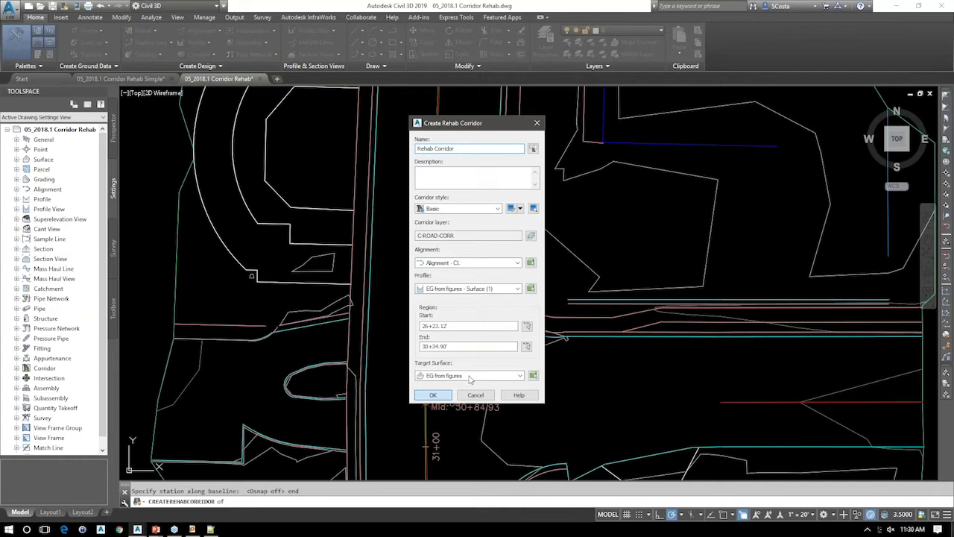
key(Return)
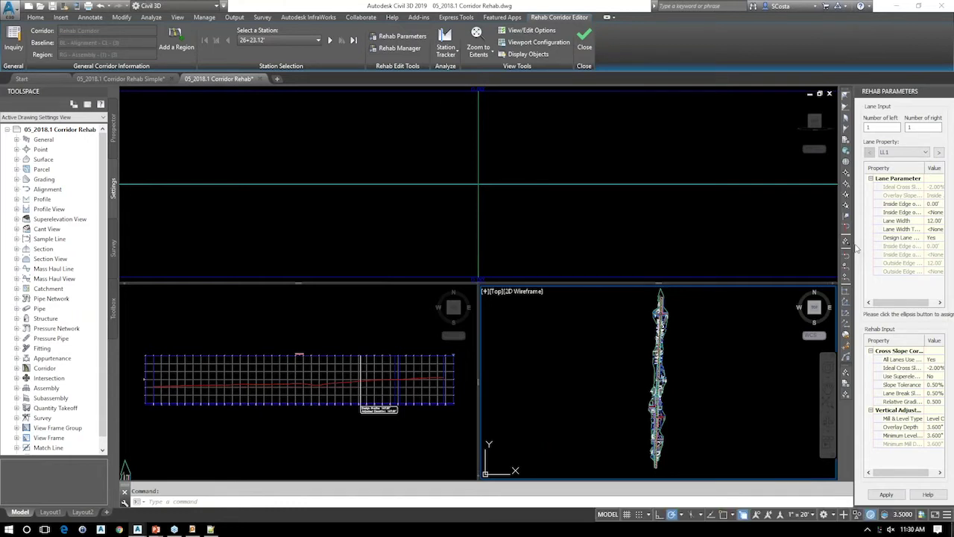
- Widen the rehab parameters display and review the lane counts and the properties of lanes RL1 and LL1
drag(858, 248, 777, 242)
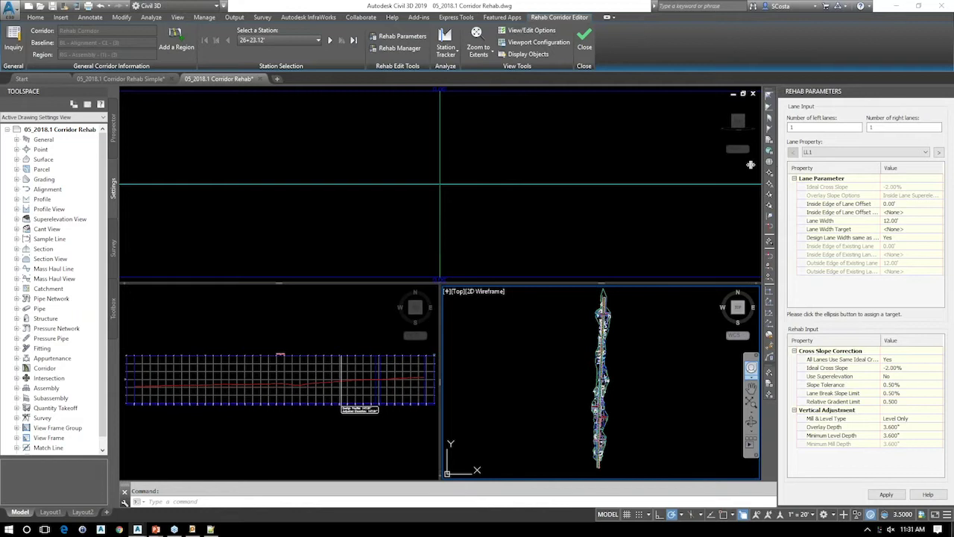
drag(751, 164, 719, 164)
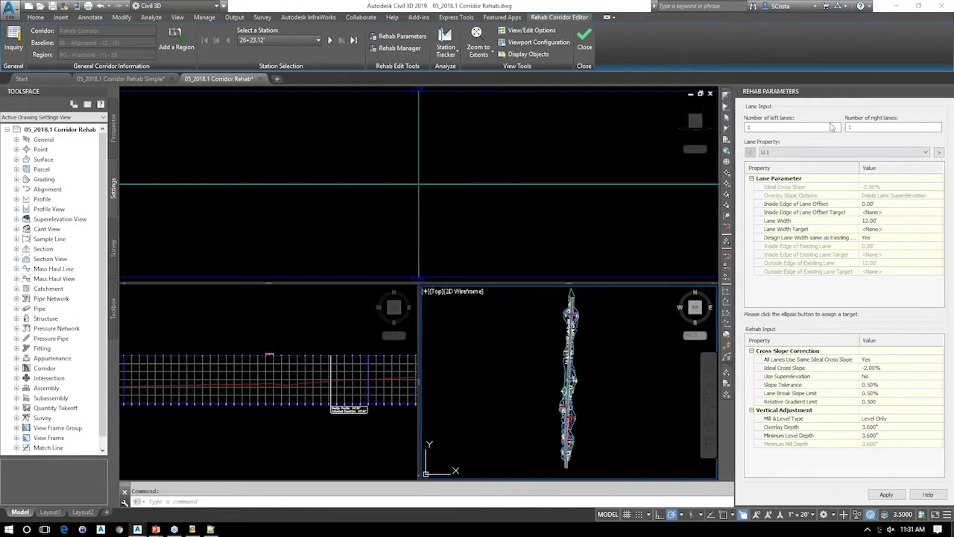
key(Tab)
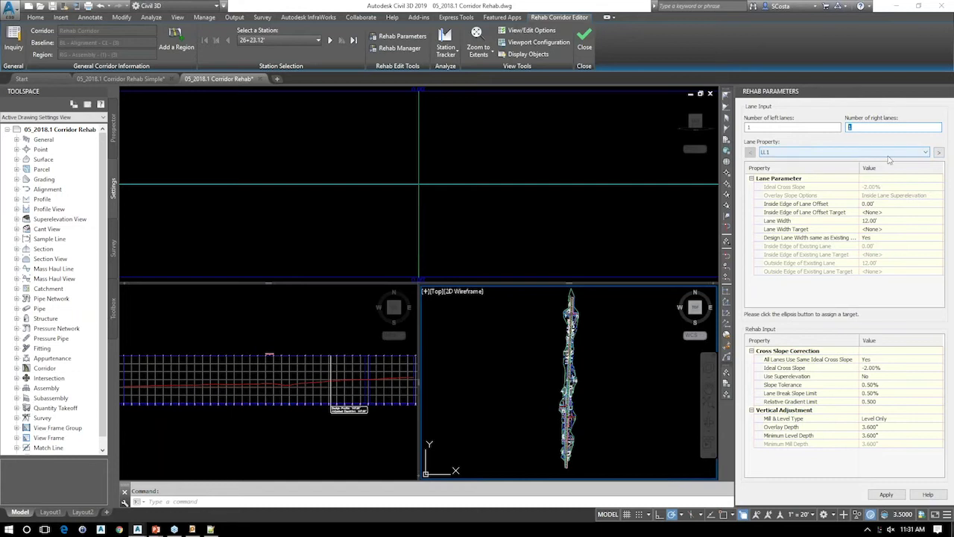
click(938, 153)
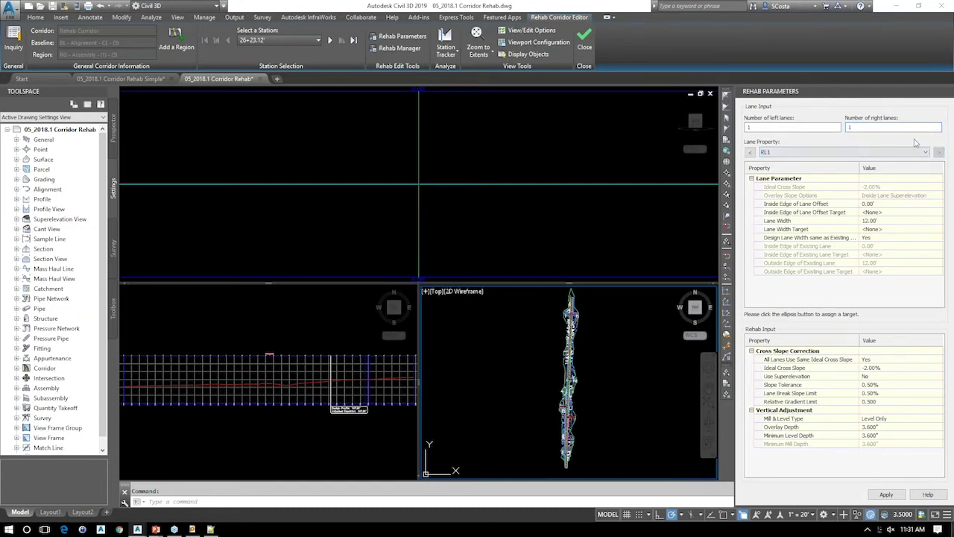
click(779, 129)
click(751, 152)
- Open lane LL1's width target near survey point 1024 and set the target object type to feature lines, survey figures and polylines
click(619, 398)
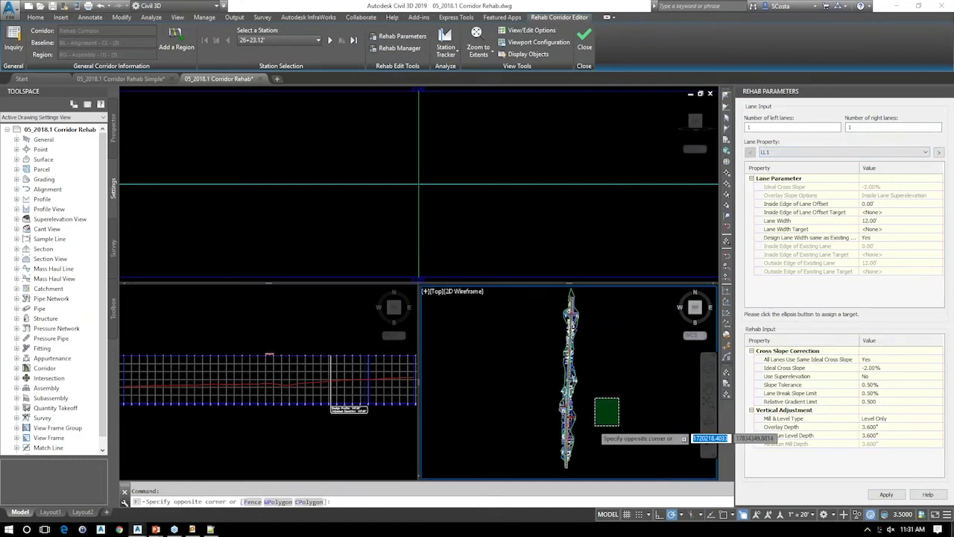
scroll(608, 411, up, 5)
key(Escape)
middle_drag(599, 326, 601, 340)
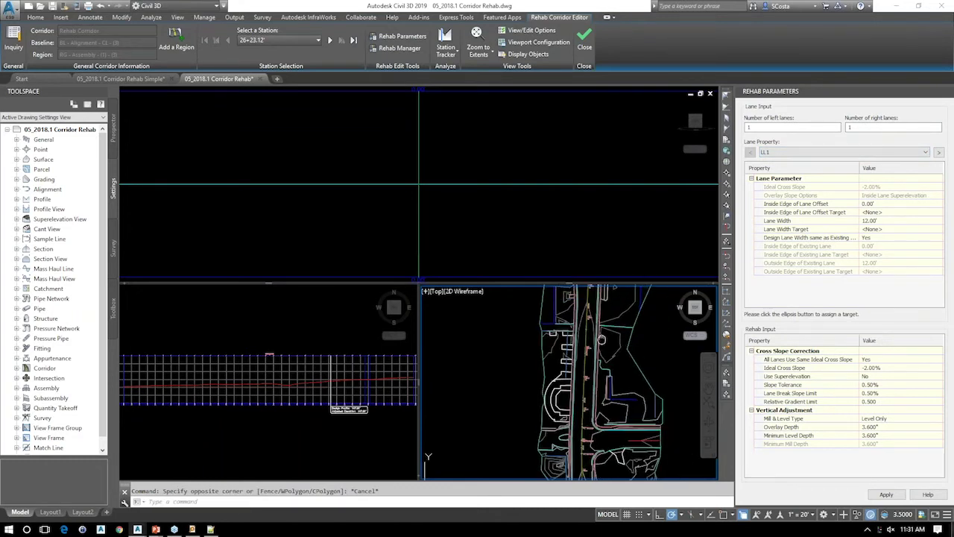
scroll(601, 339, up, 5)
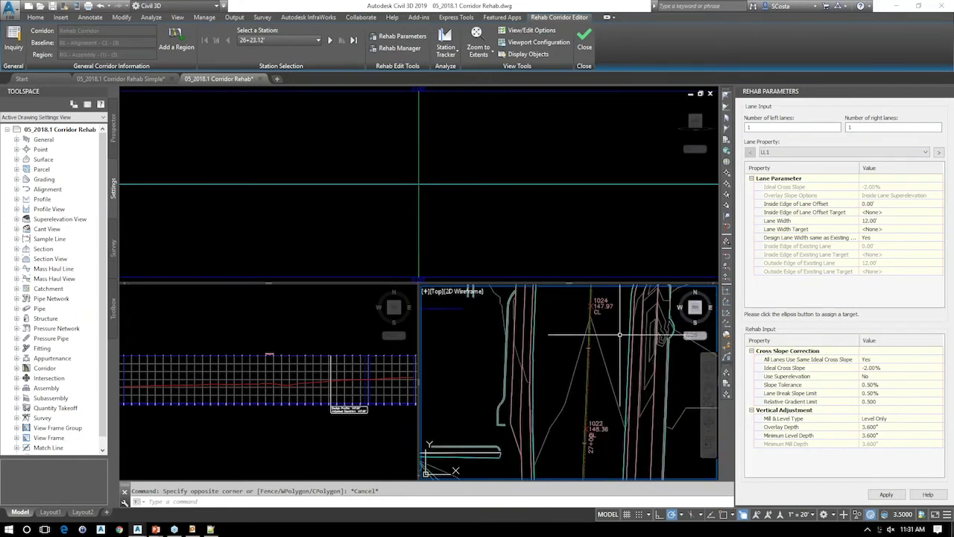
middle_drag(608, 329, 583, 336)
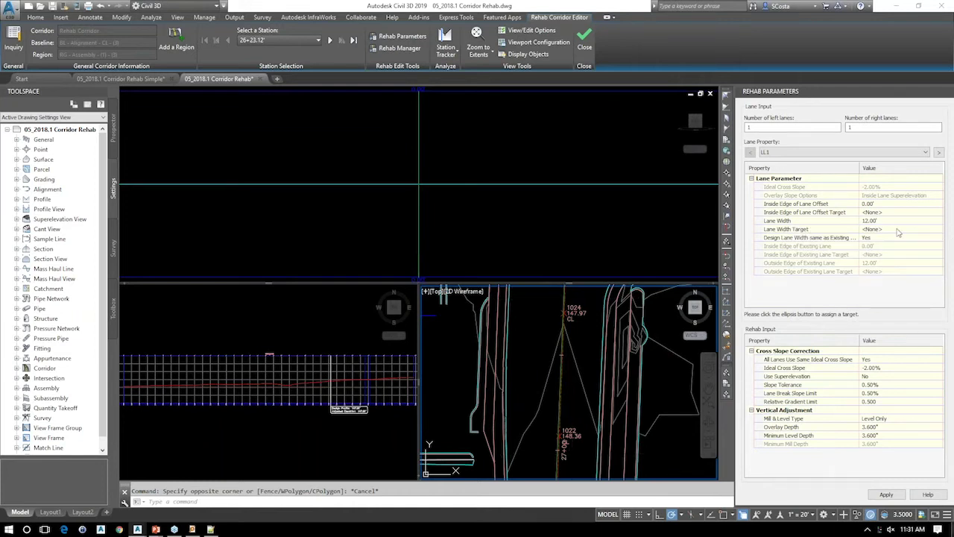
click(939, 229)
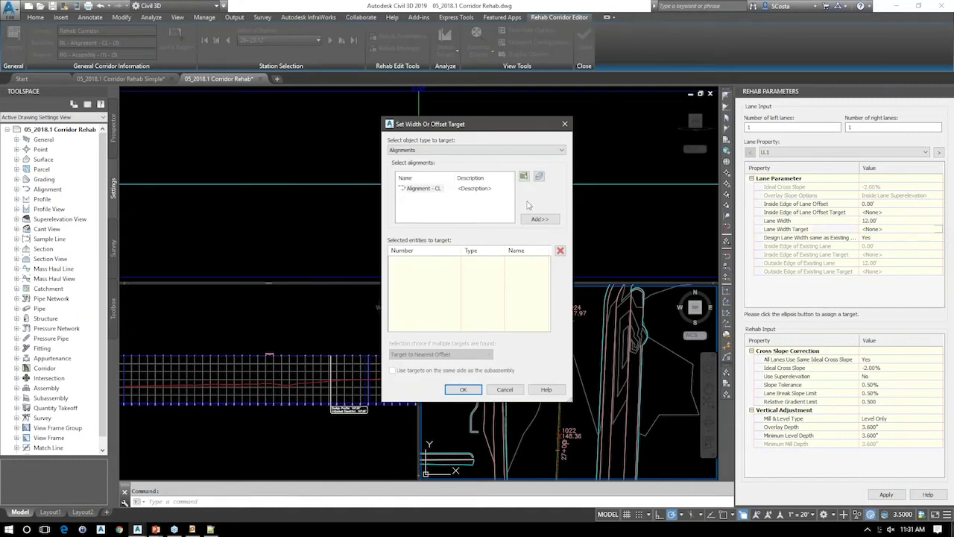
click(477, 149)
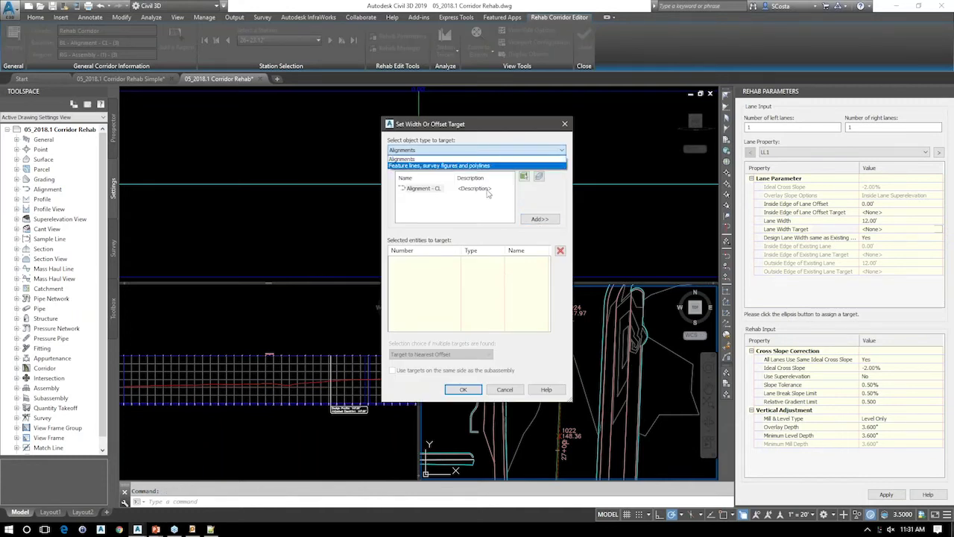
click(477, 160)
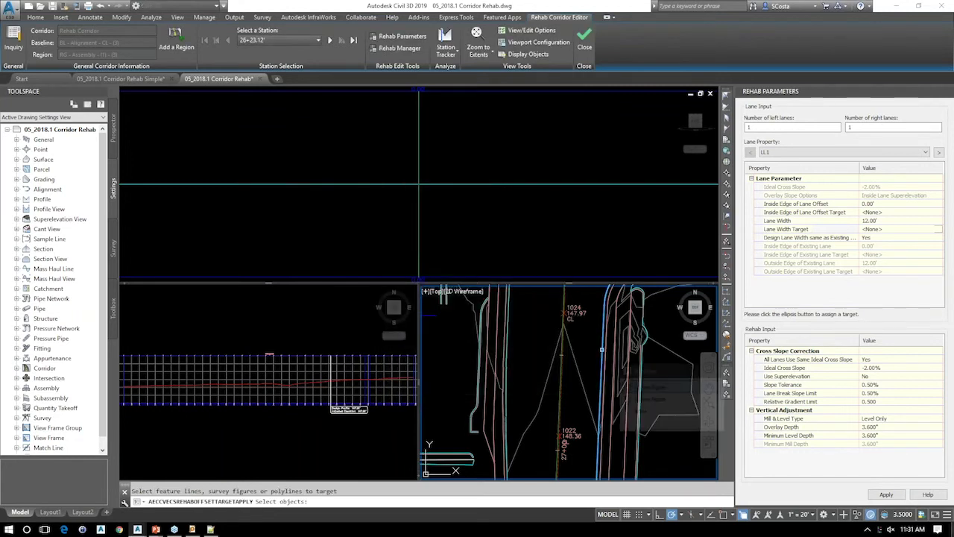
- Pick the survey figure along the curb east of the centerline near station 27+00, and turn selection cycling off
click(602, 348)
middle_drag(581, 393, 583, 225)
mouse_move(596, 477)
middle_down()
mouse_move(596, 343)
mouse_move(591, 449)
mouse_move(593, 351)
mouse_move(594, 448)
mouse_move(594, 404)
middle_up()
click(602, 287)
click(591, 448)
right_click(606, 425)
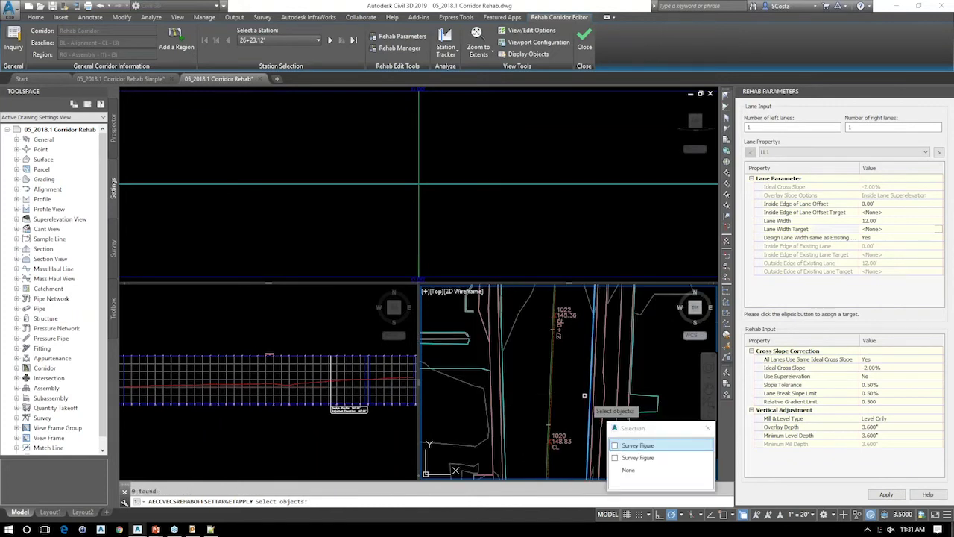
click(639, 447)
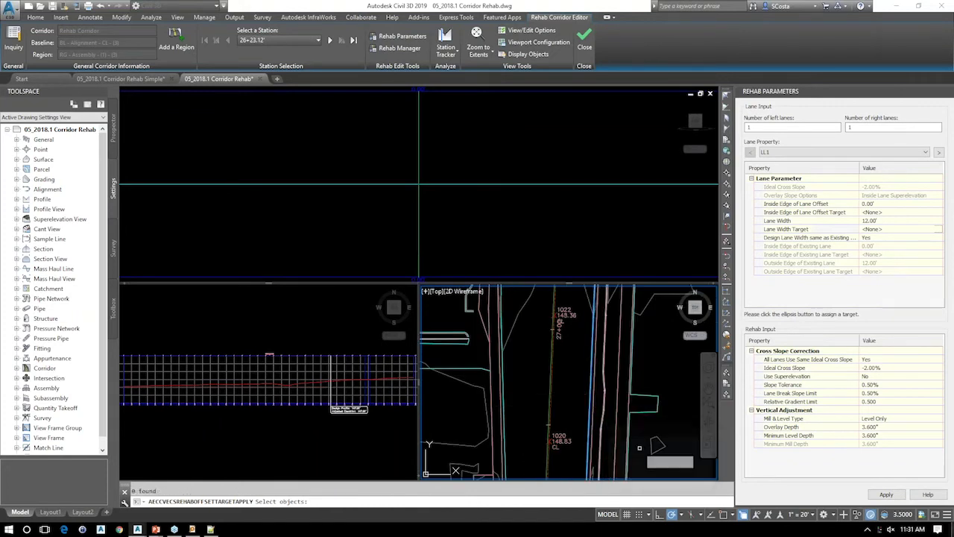
click(742, 517)
- Add the eastern curb line's survey figure near station 30+00 and accept both figures as lane LL1's width targets
scroll(583, 436, down, 3)
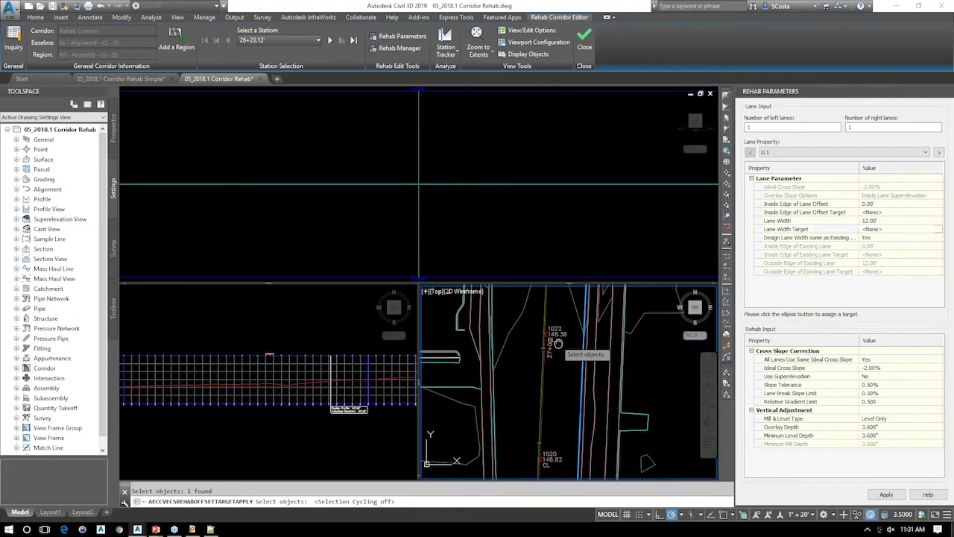
scroll(583, 436, up, 4)
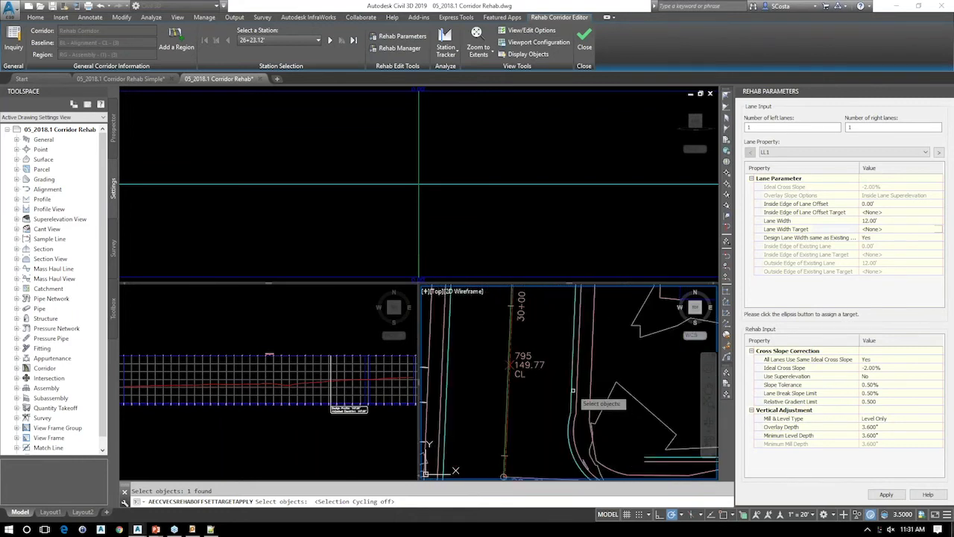
click(572, 384)
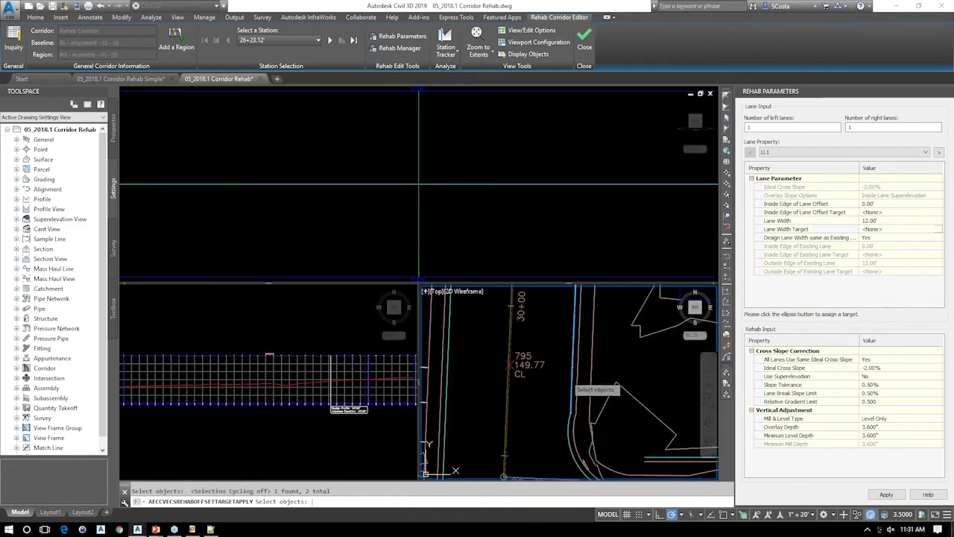
key(Return)
click(463, 390)
- Target lane RL1's width to the two EPAVEW survey figures west of the centerline, picked near station 30+00 and survey point 1024
click(939, 152)
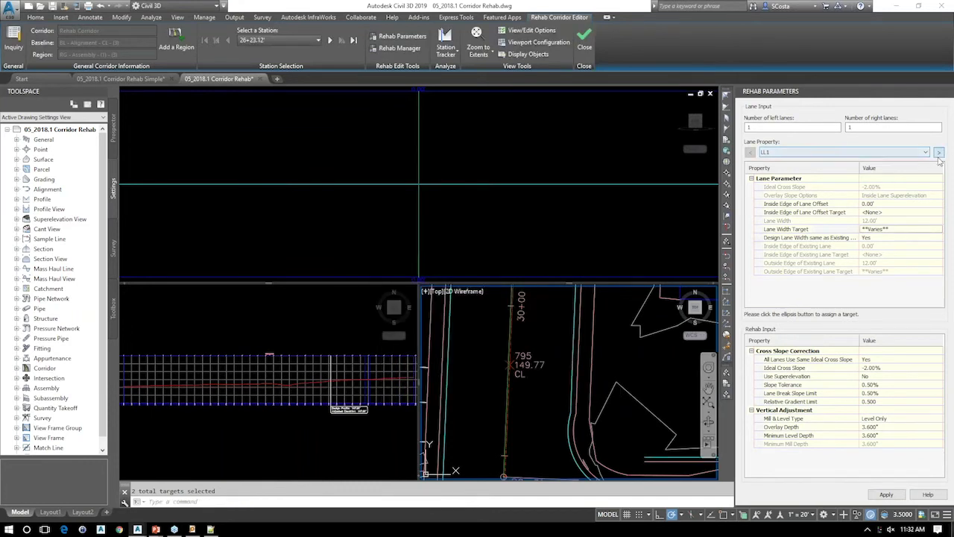
click(938, 231)
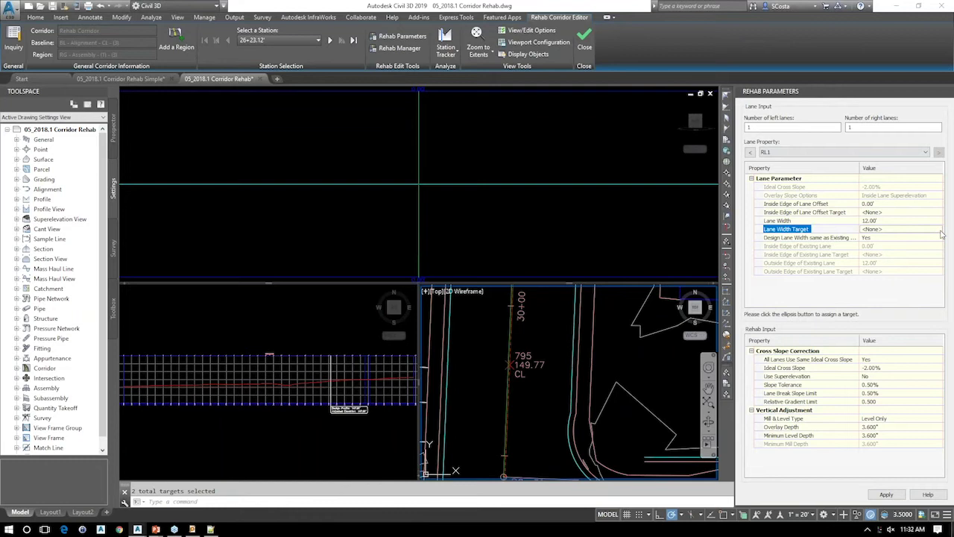
click(939, 231)
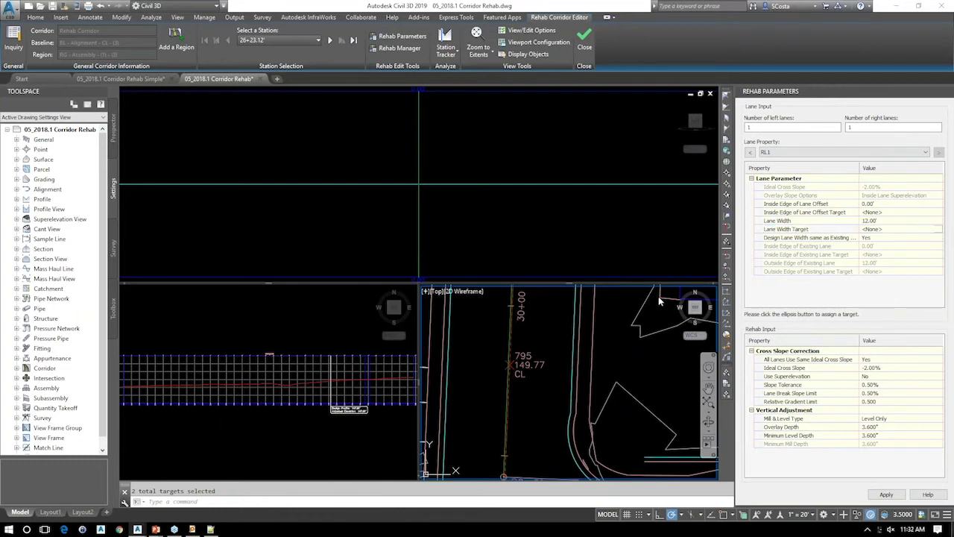
click(432, 201)
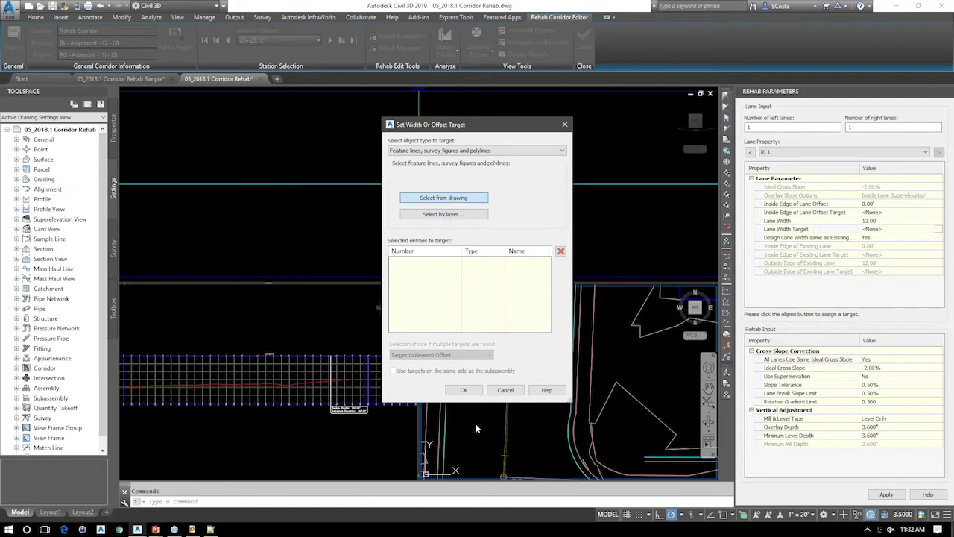
click(450, 415)
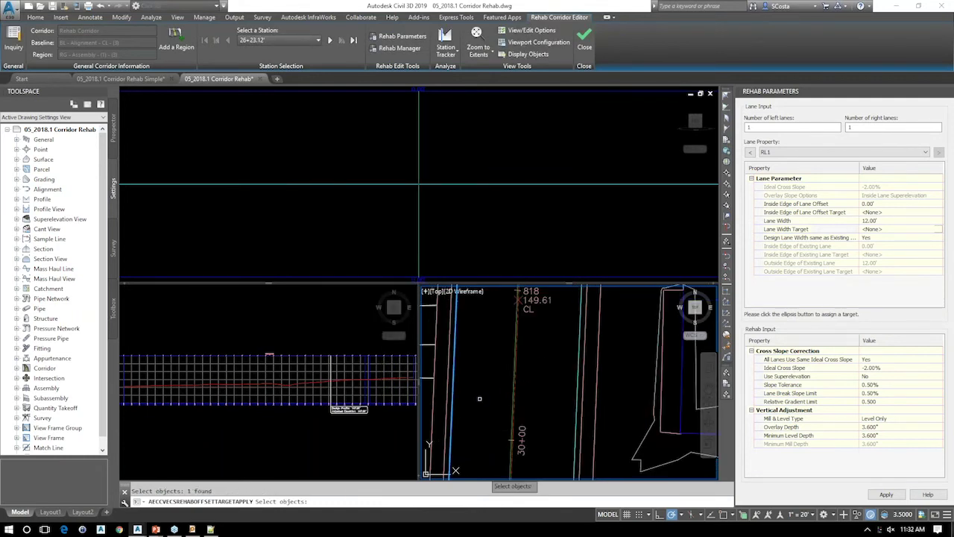
middle_drag(479, 399, 514, 339)
scroll(448, 365, down, 1)
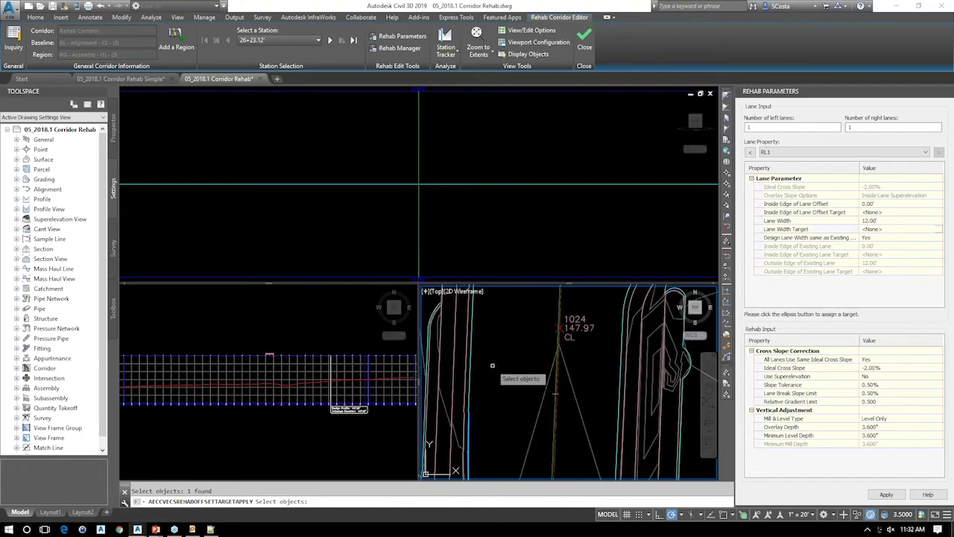
click(471, 370)
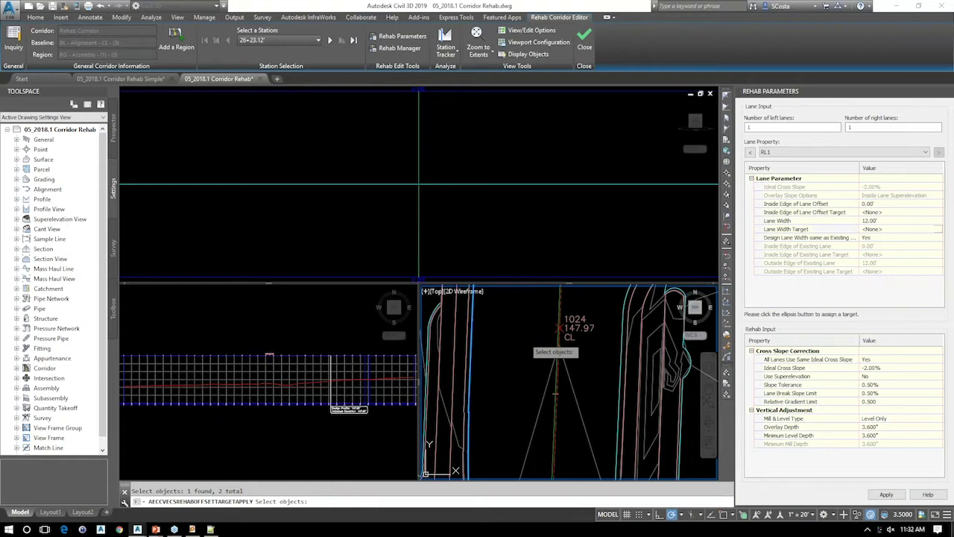
key(Return)
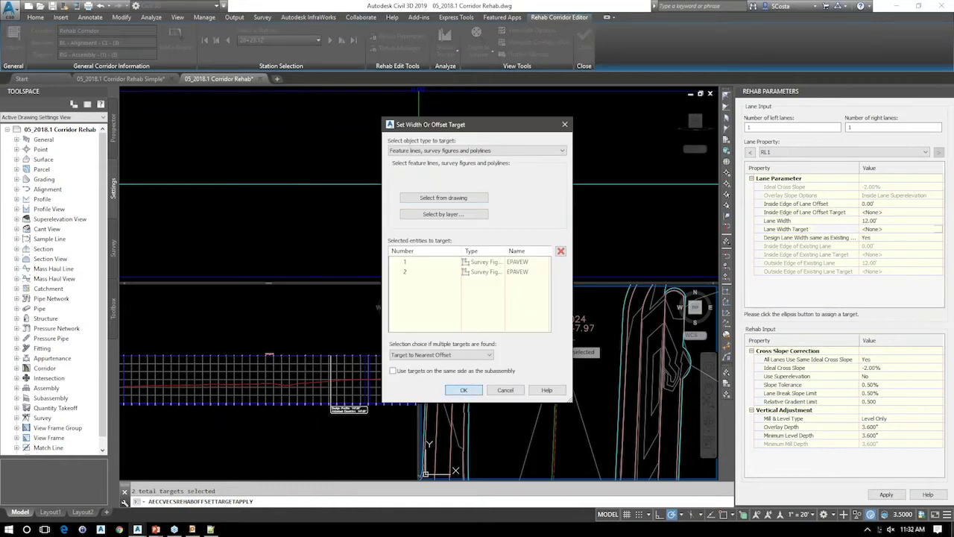
key(Return)
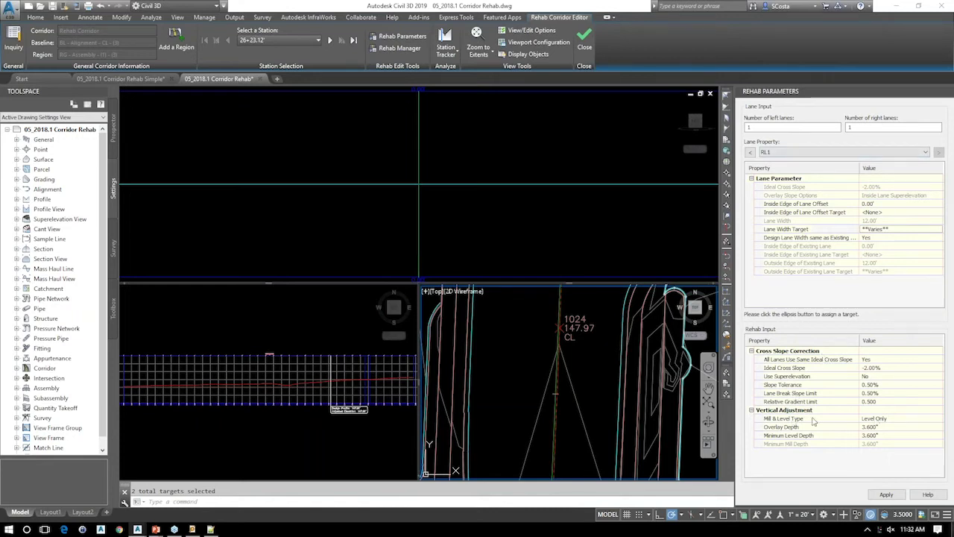
- Check the Mill & Level Type options, keep Level Only, and apply the rehab parameters to the corridor
click(885, 421)
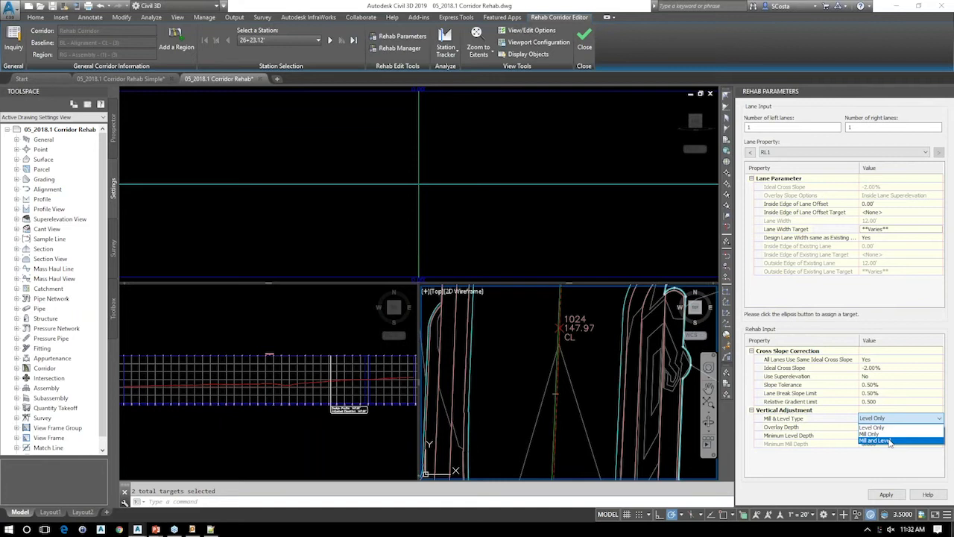
click(824, 419)
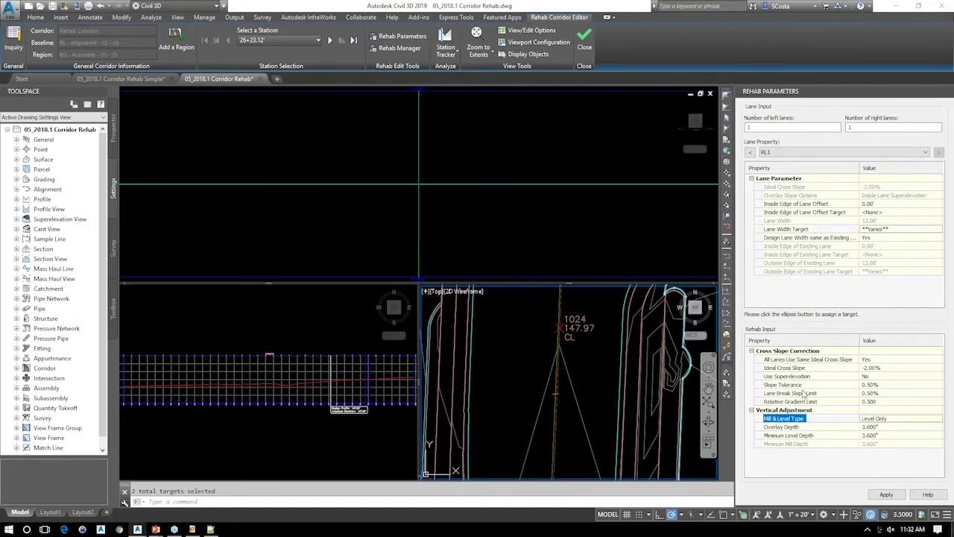
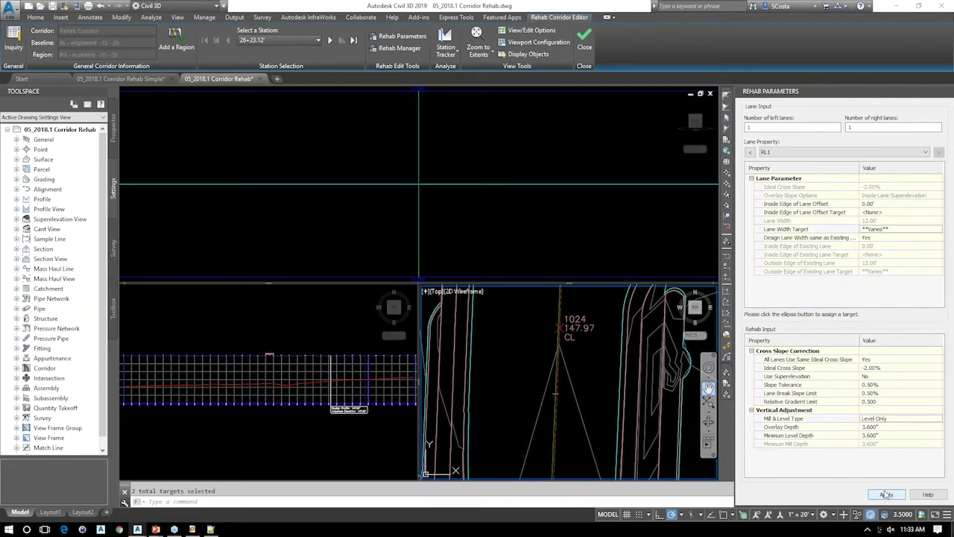
click(886, 494)
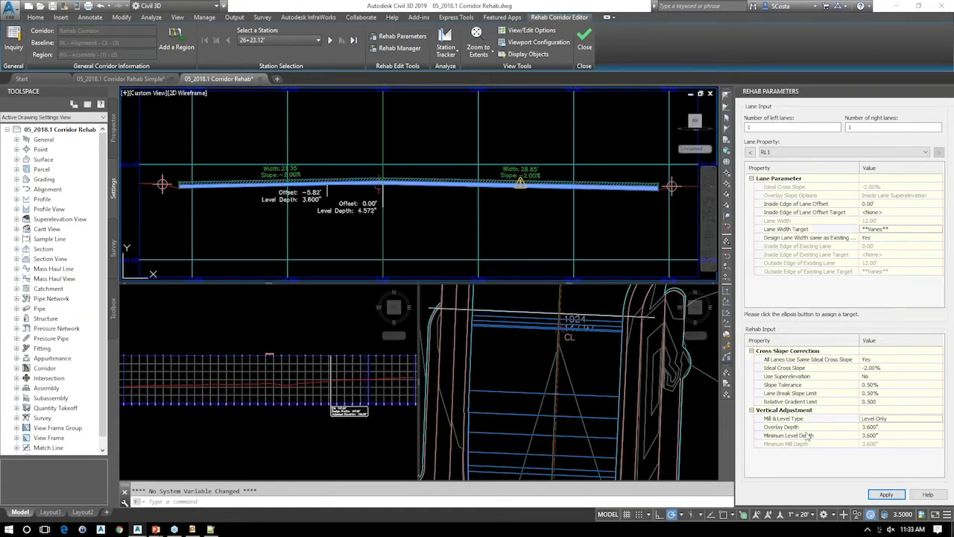
- Examine the rehab corridor across the plan, section and profile views, looking closely at the profile around station 26+23.12
click(547, 341)
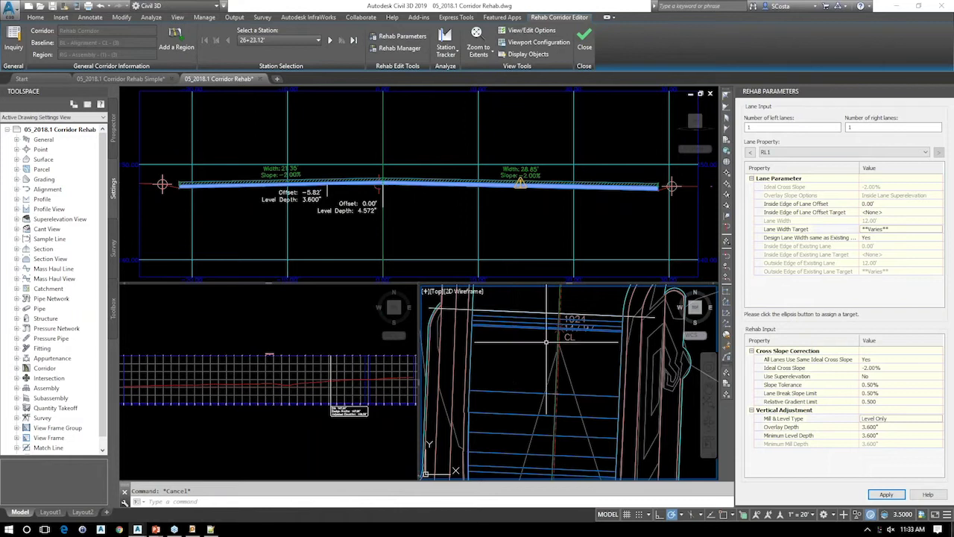
click(345, 368)
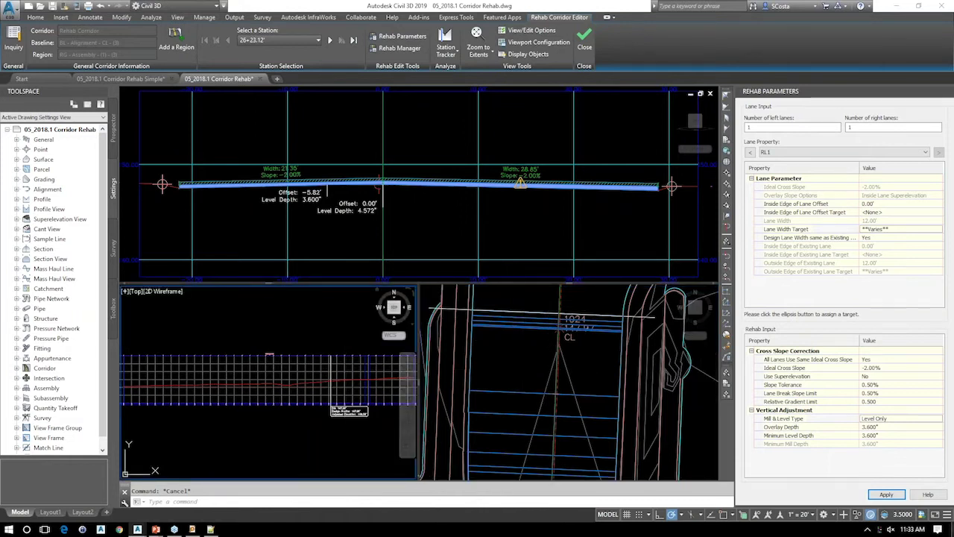
click(417, 224)
click(456, 261)
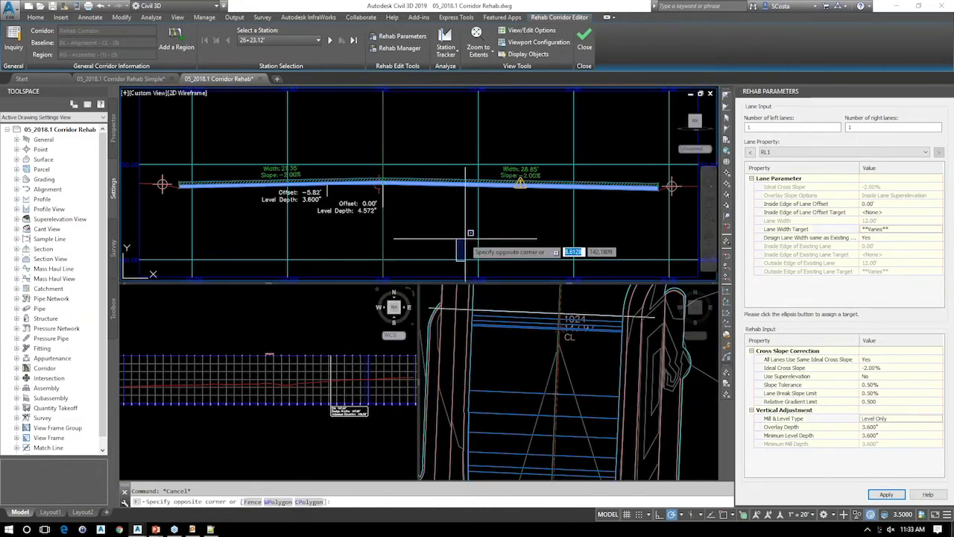
key(Escape)
key(Escape)
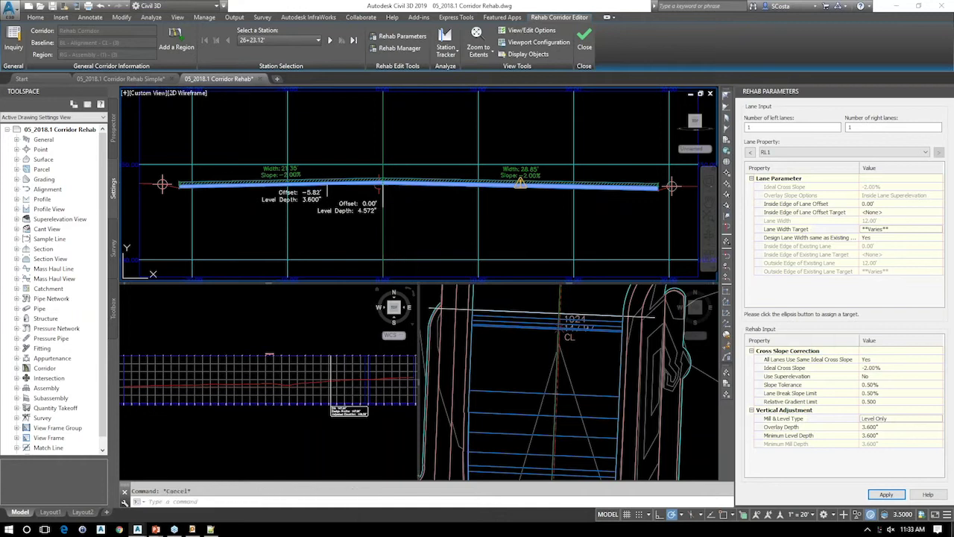
click(358, 347)
scroll(373, 373, up, 3)
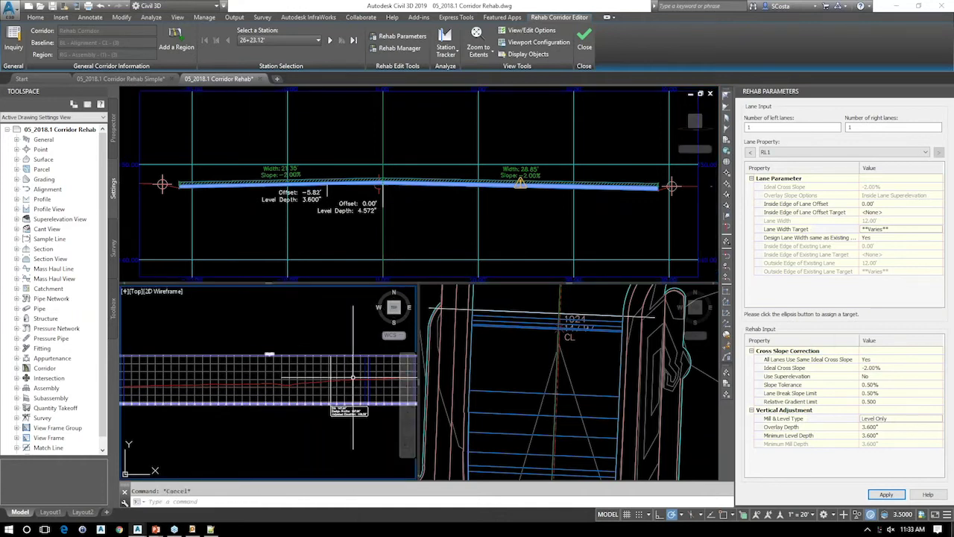
click(502, 326)
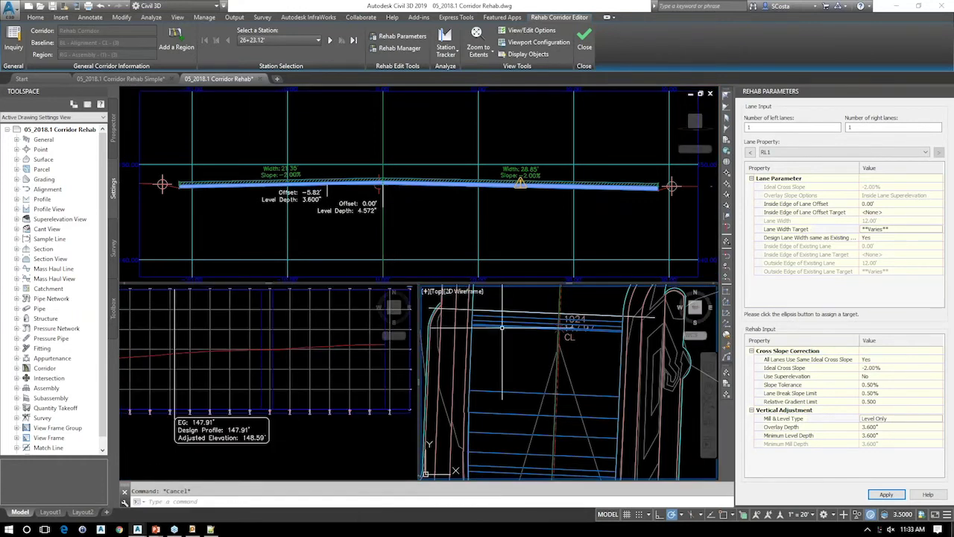
click(286, 394)
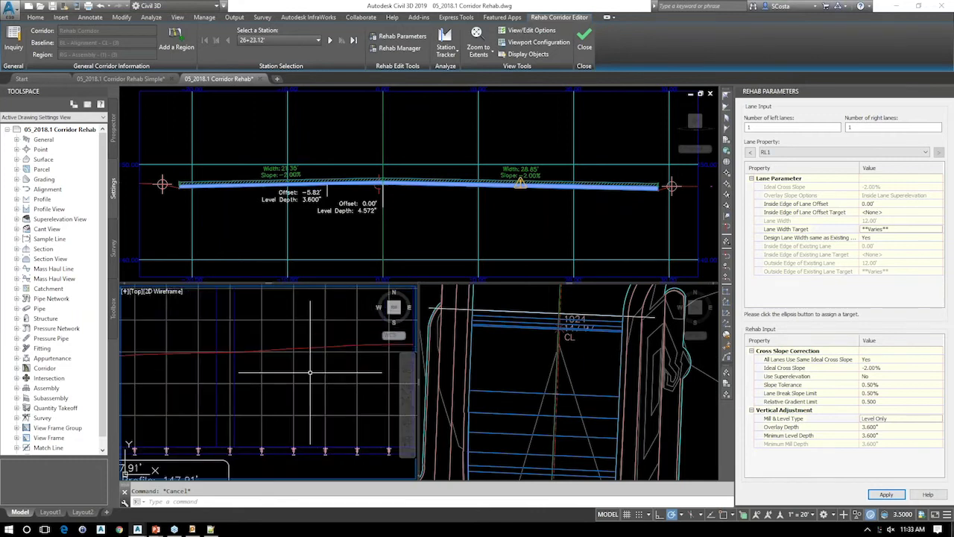
scroll(286, 393, up, 2)
scroll(270, 376, up, 2)
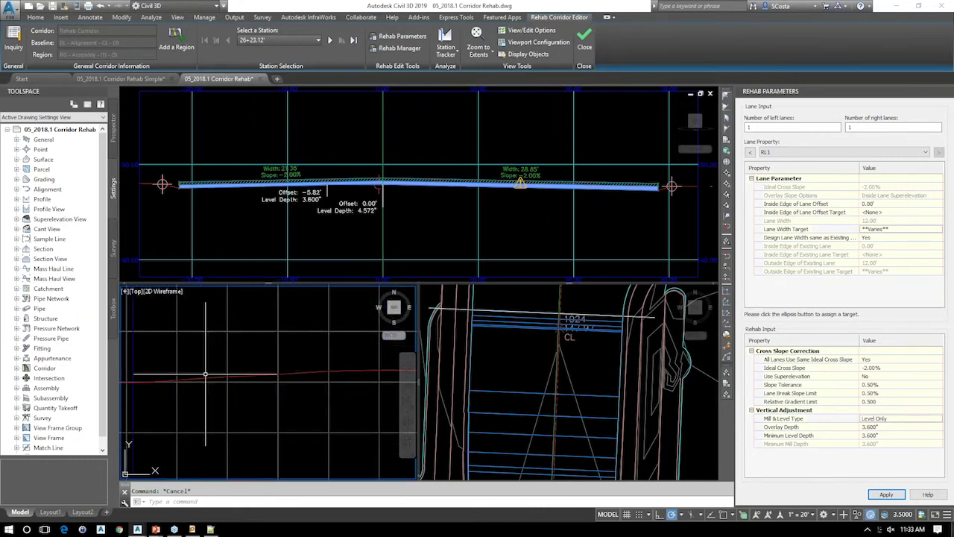
- Add a corridor surface to the rehab corridor using Top links as breaklines, with overhang correction set to Top Links
click(530, 316)
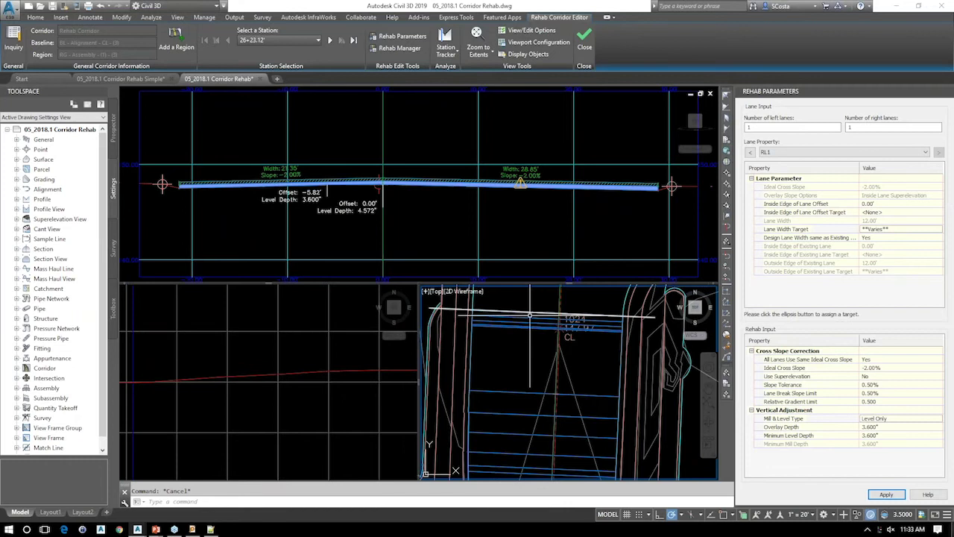
click(529, 316)
right_click(530, 316)
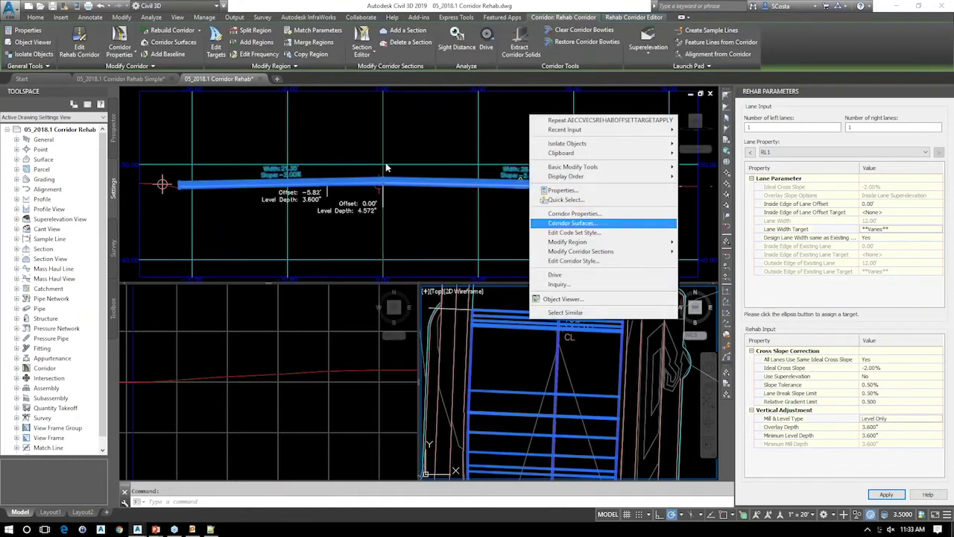
click(578, 218)
click(327, 199)
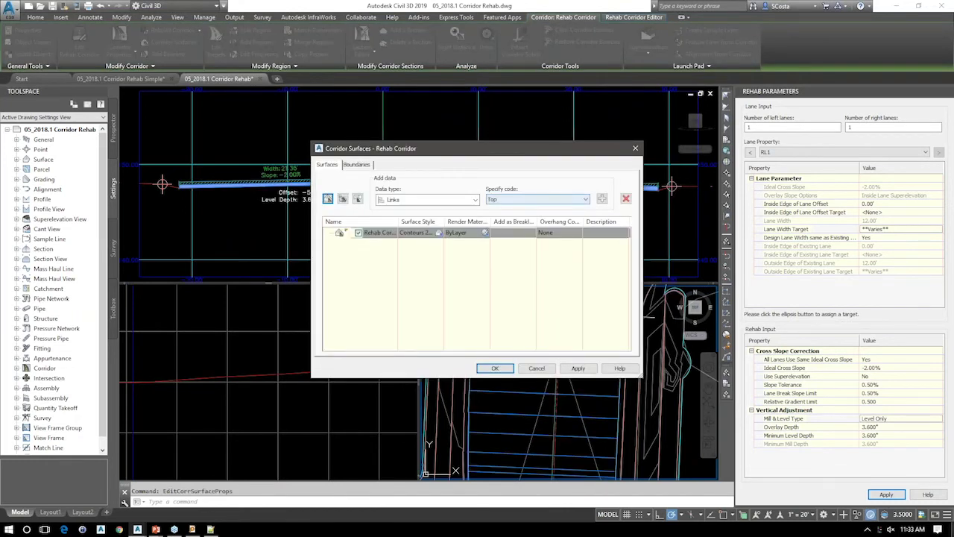
click(602, 199)
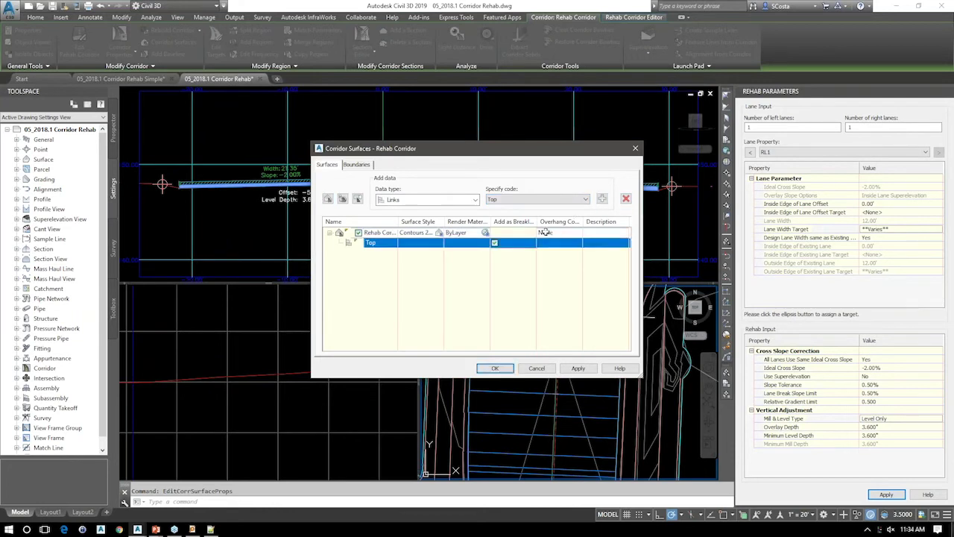
click(546, 232)
click(552, 249)
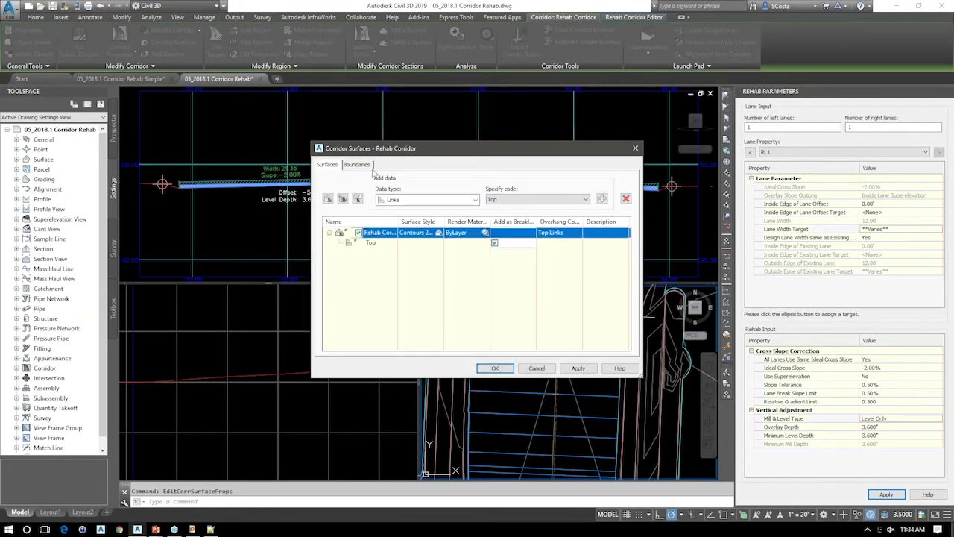
- Set the corridor extents as the new surface's outer boundary and rebuild the corridor
click(357, 166)
right_click(357, 195)
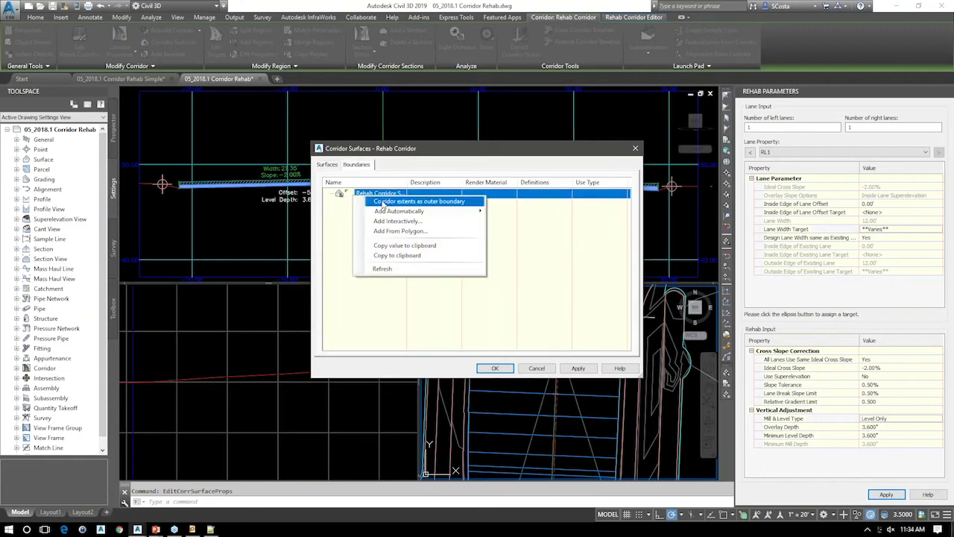
click(420, 202)
click(495, 369)
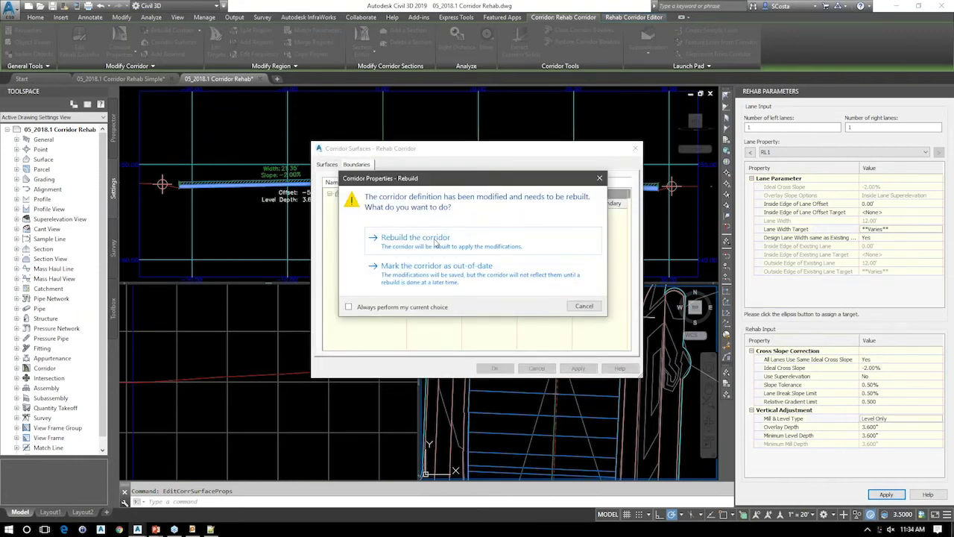
key(Return)
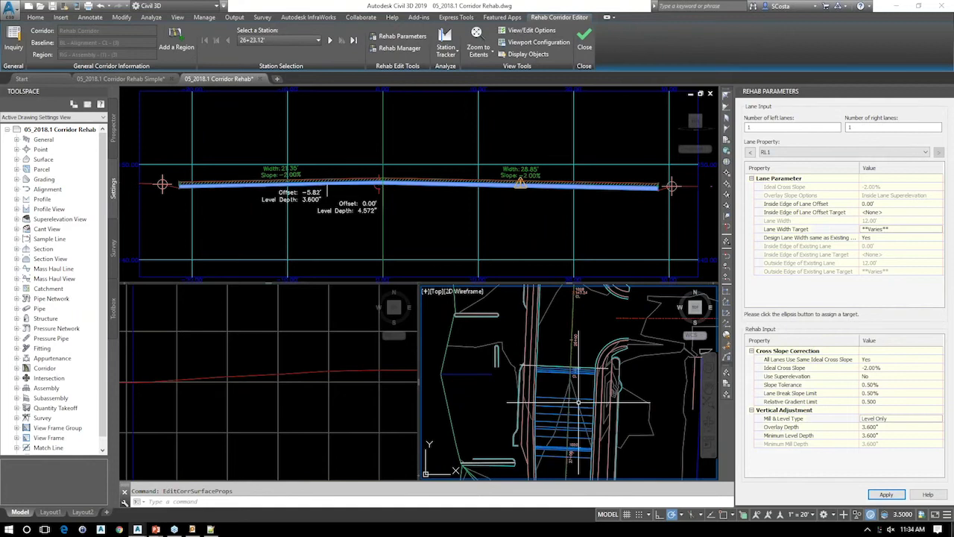
- Change the rehab corridor surface's style to Contours 1' and 5' (Design)
click(114, 126)
click(17, 160)
right_click(77, 170)
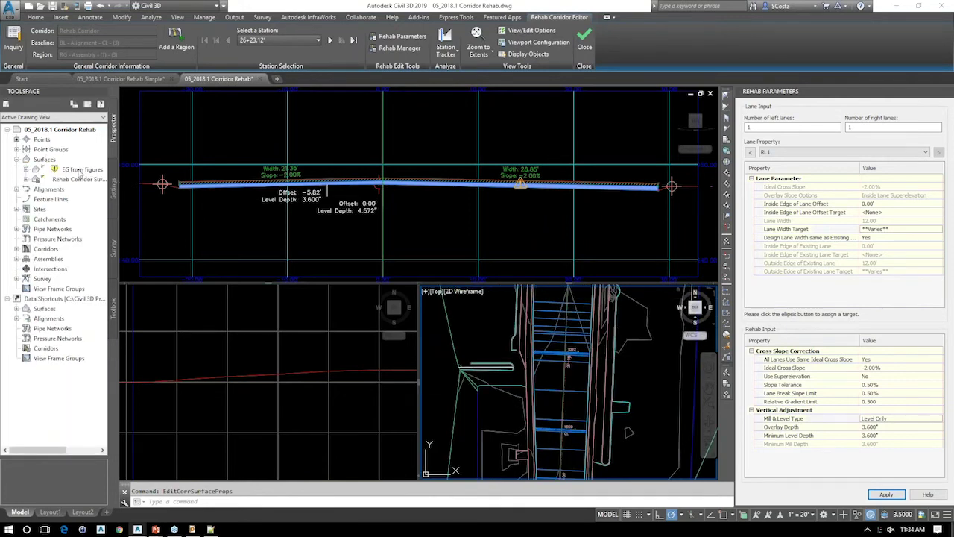
right_click(71, 180)
click(112, 184)
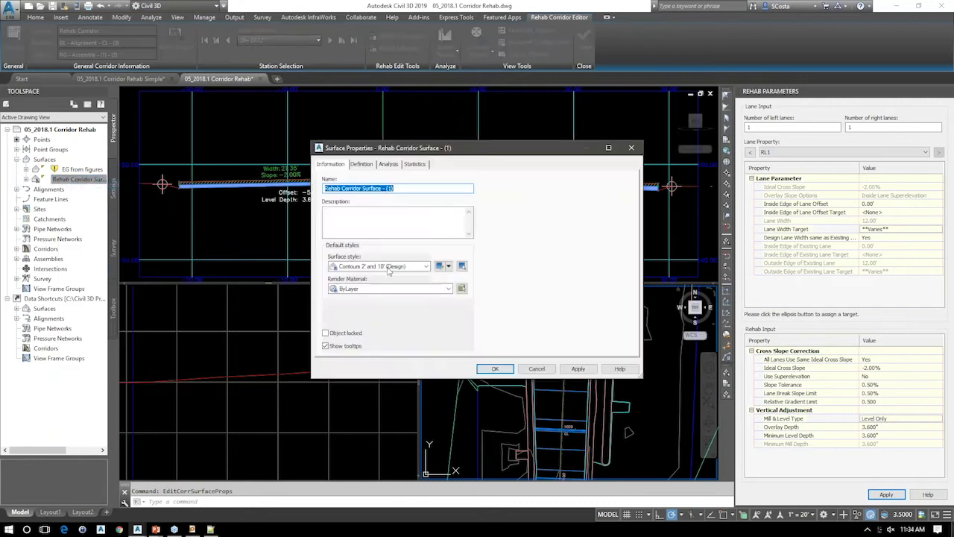
click(385, 267)
click(382, 299)
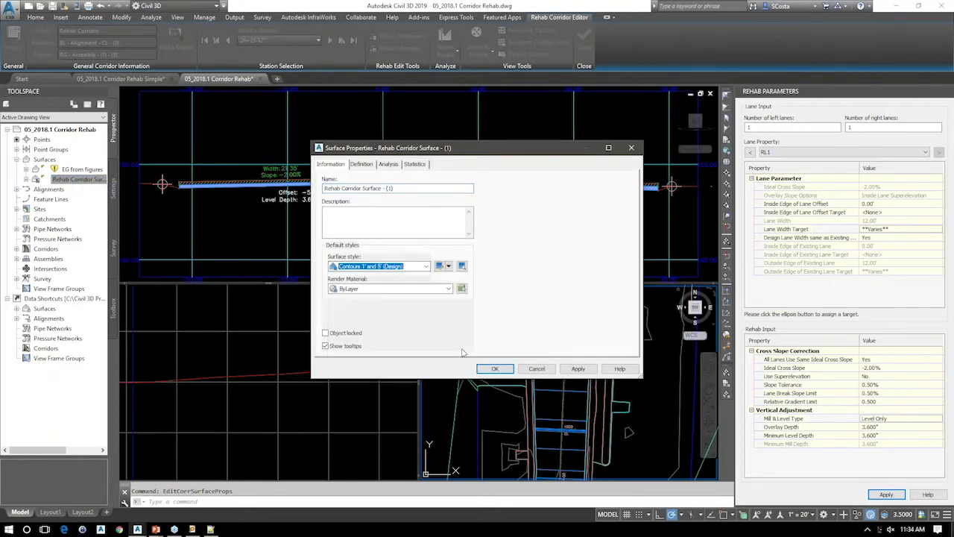
click(495, 368)
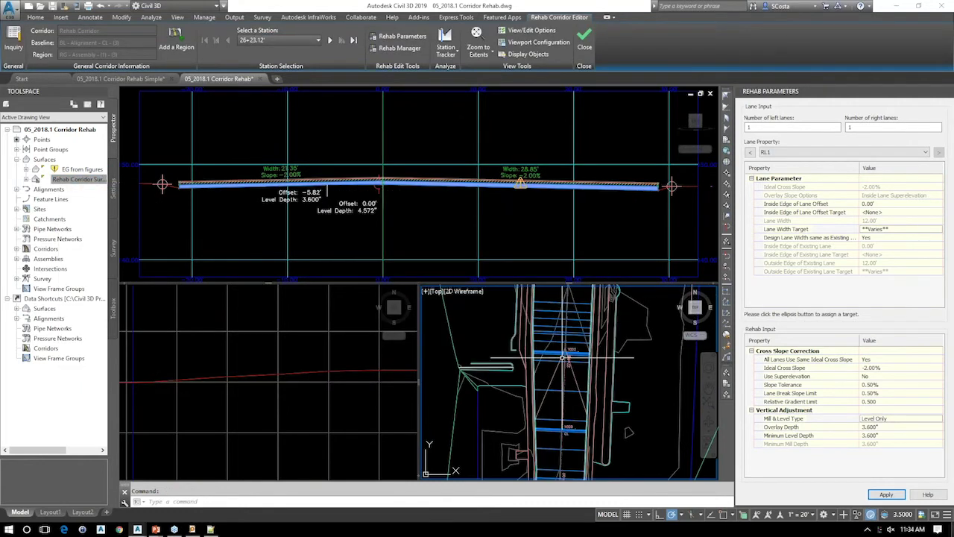
scroll(567, 358, up, 2)
click(335, 364)
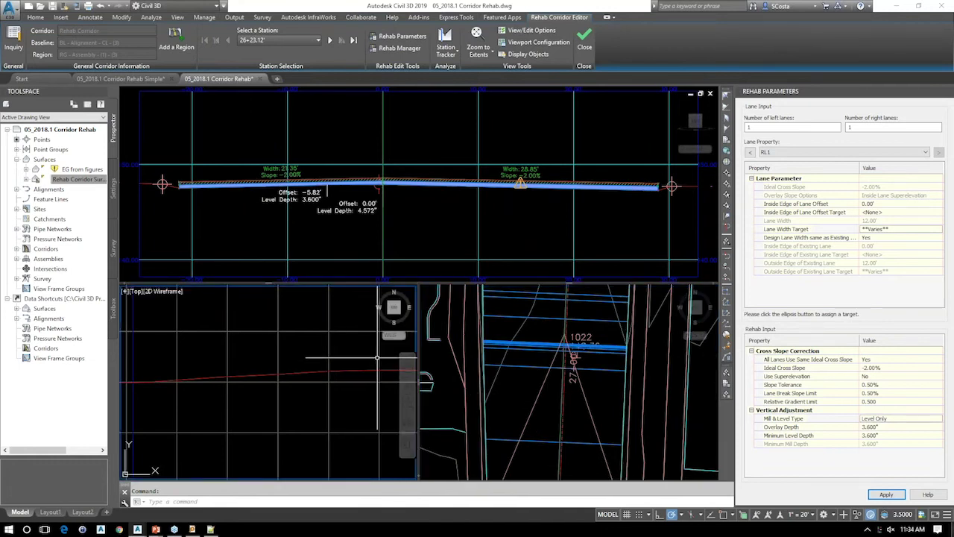
click(565, 398)
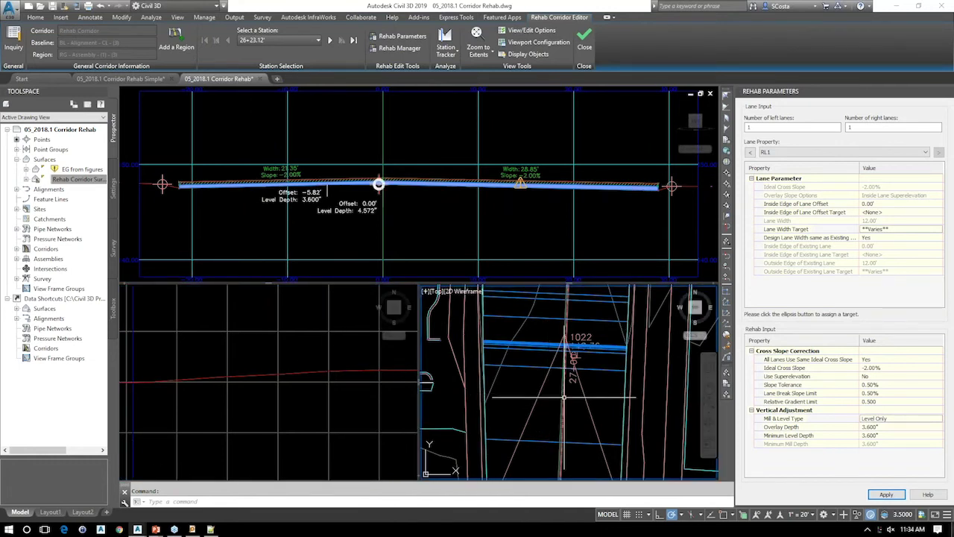
click(565, 398)
key(Escape)
scroll(561, 399, up, 2)
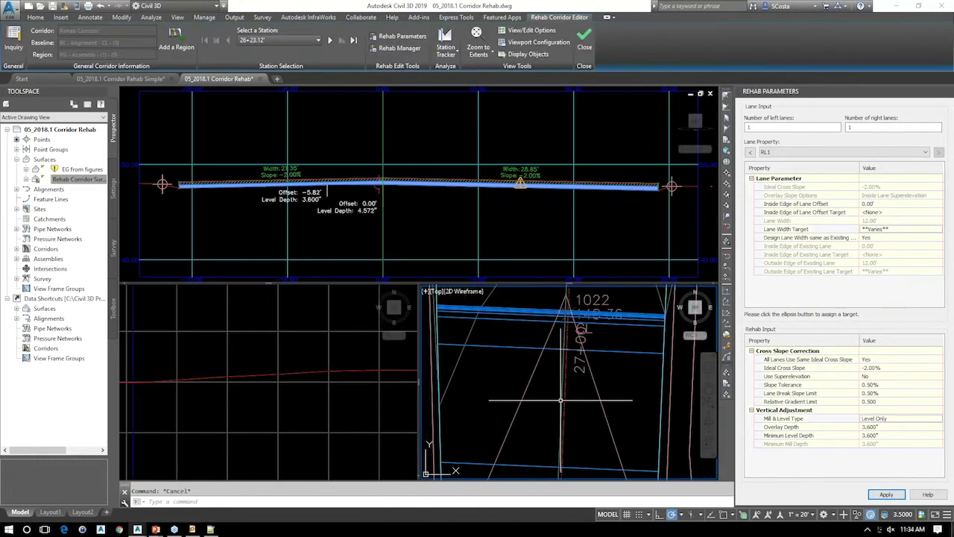
click(560, 400)
double_click(556, 401)
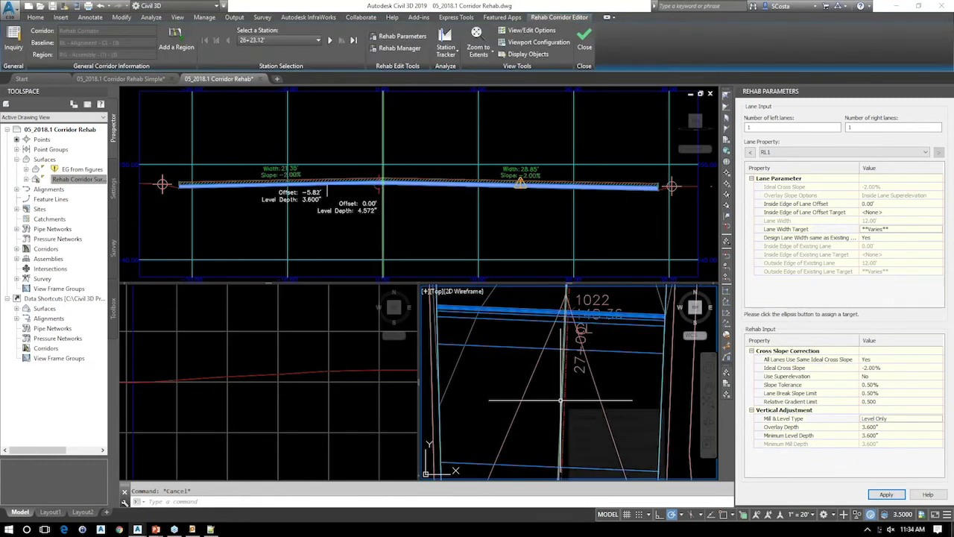
- Turn on selection cycling and select the centerline alignment just south of survey point 1022
click(739, 515)
click(564, 398)
key(Escape)
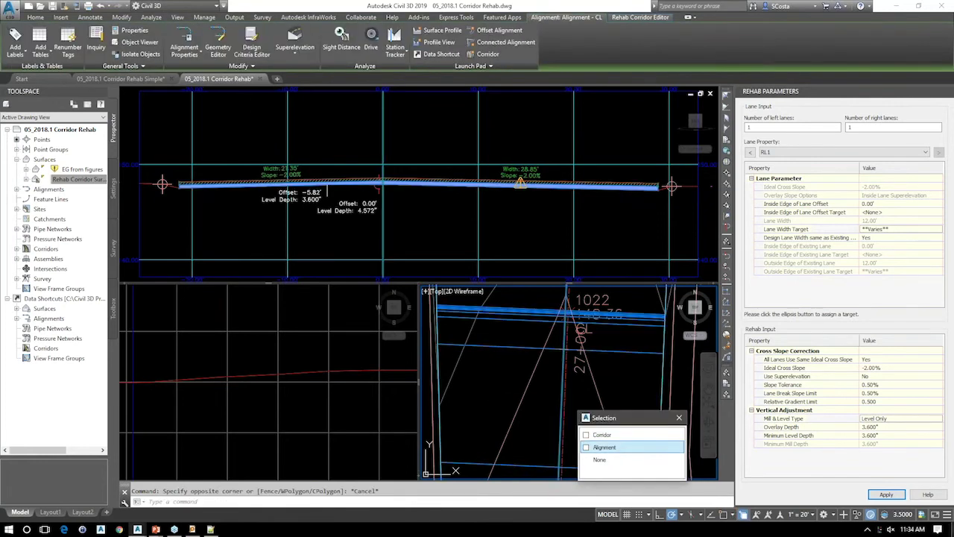
click(604, 447)
- Create a surface profile along Alignment - CL from Rehab Corridor Surface - (1)
click(443, 30)
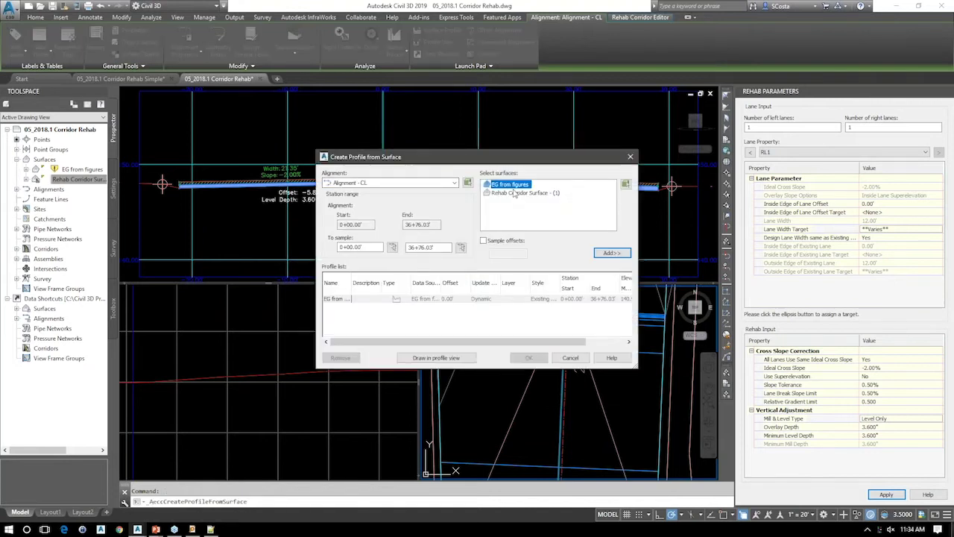
click(522, 193)
click(611, 253)
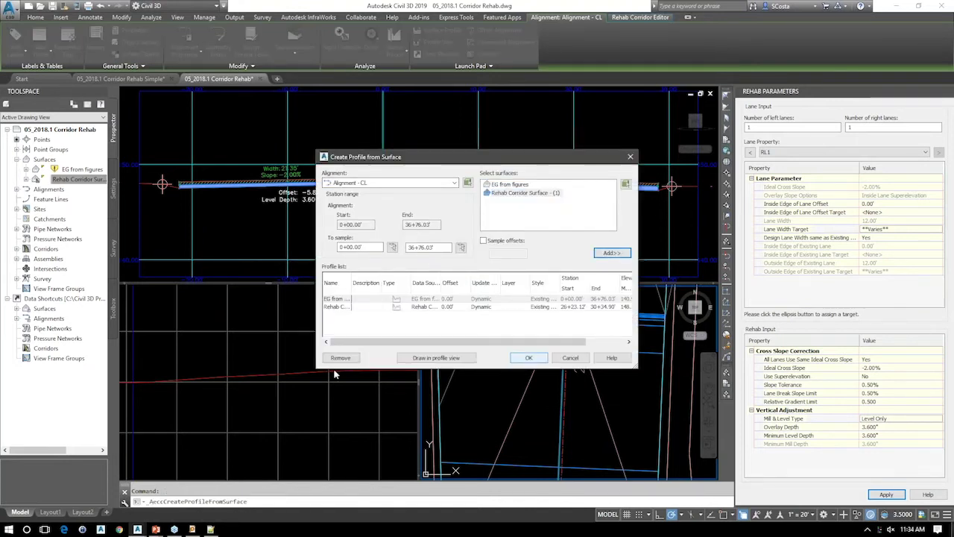
key(Escape)
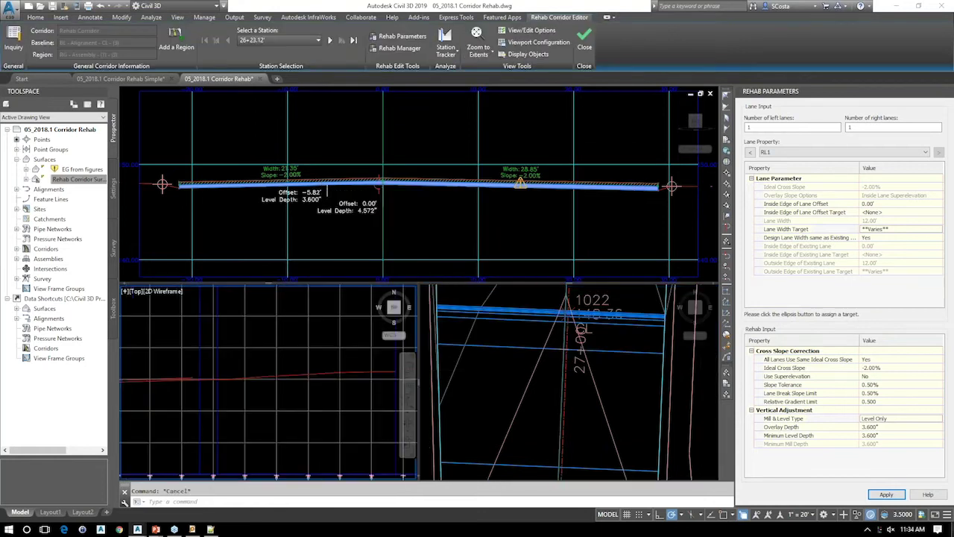
- Set the rehab corridor surface profile's style to Design Profile in the profile view
scroll(196, 365, up, 3)
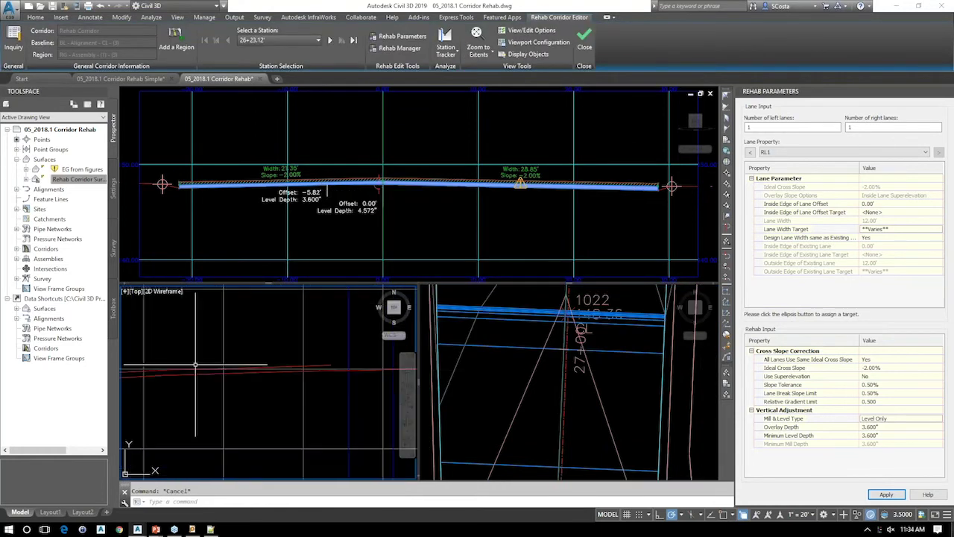
middle_drag(299, 363, 262, 351)
click(262, 350)
key(Escape)
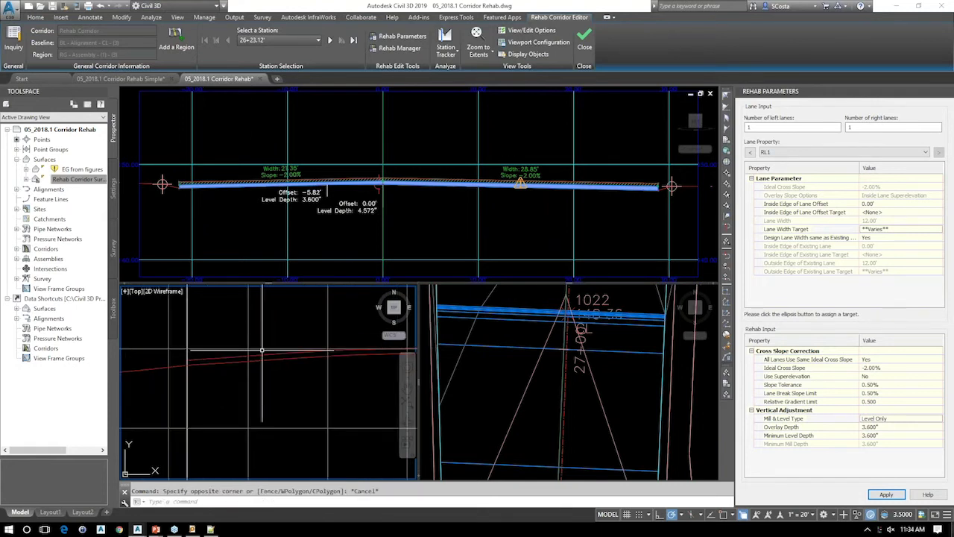
click(262, 355)
right_click(262, 355)
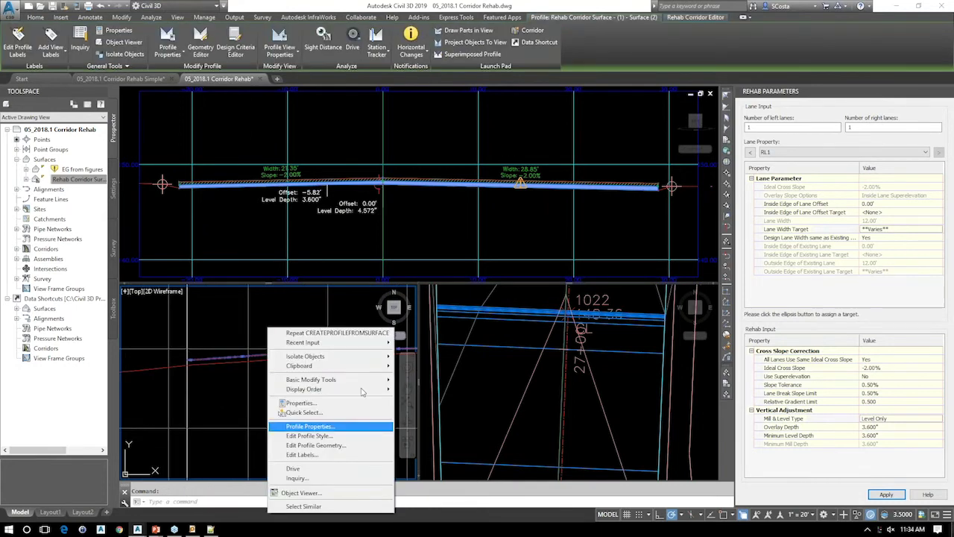
click(320, 366)
click(368, 257)
key(Up)
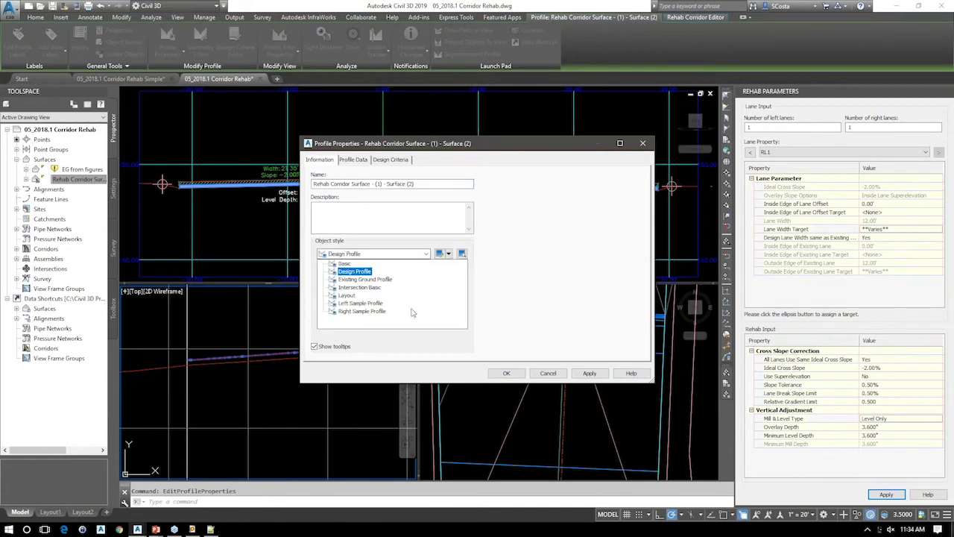
key(Return)
key(Return)
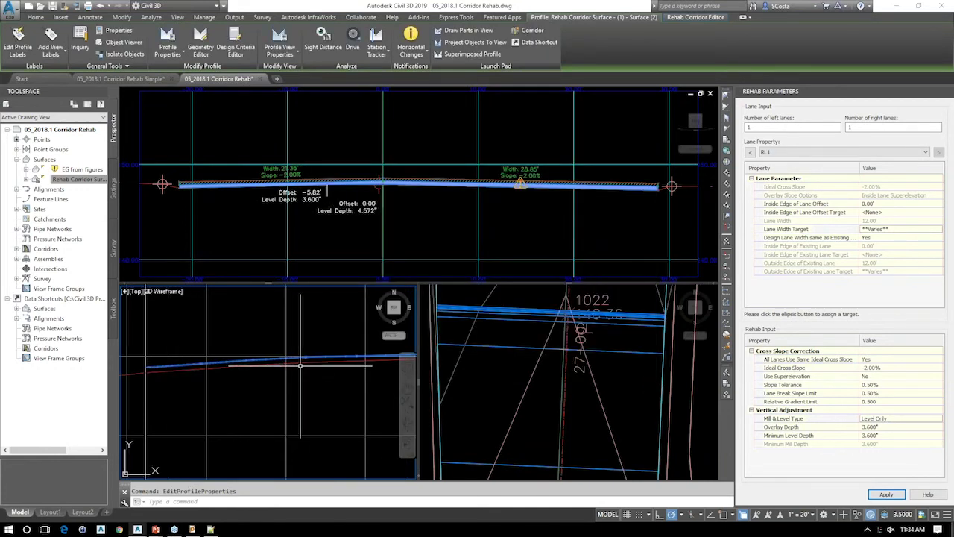
middle_drag(301, 366, 345, 370)
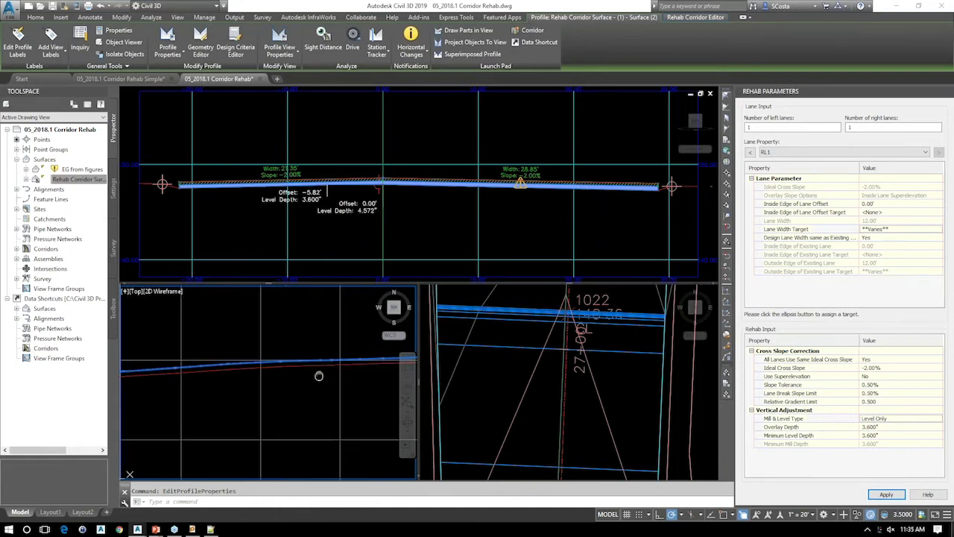
- Set the Mill & Level Type to Mill and Level with a 6" overlay depth and apply the rehab parameters
click(886, 421)
click(888, 421)
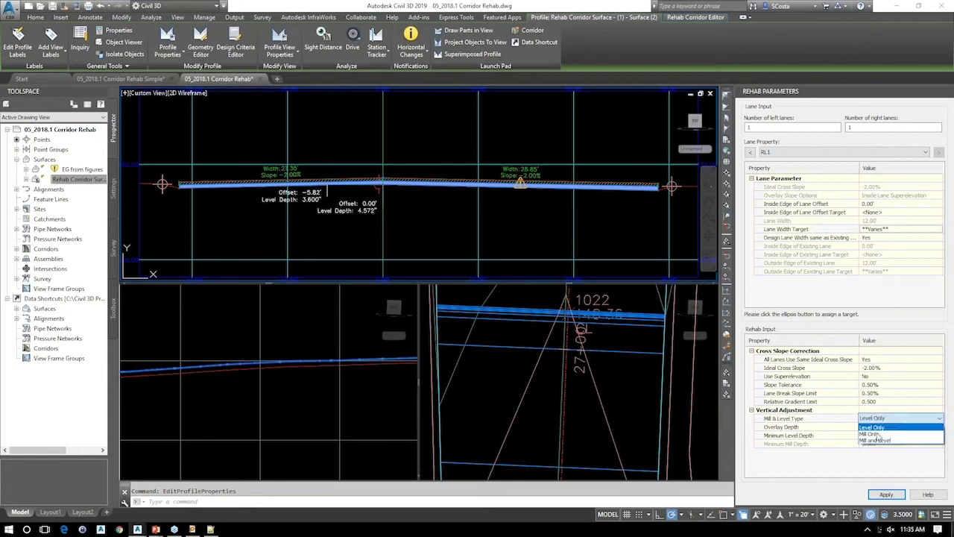
click(876, 440)
click(880, 427)
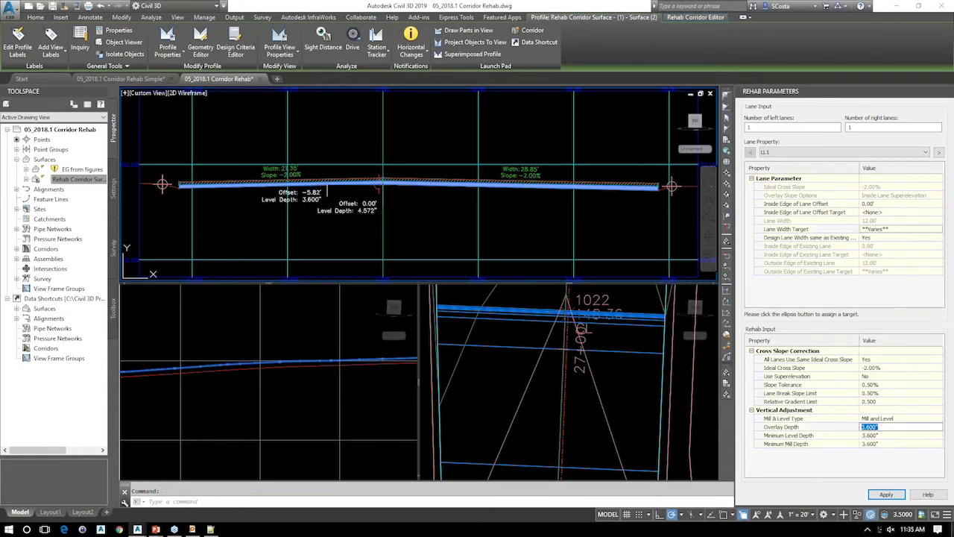
text(6)
key(Return)
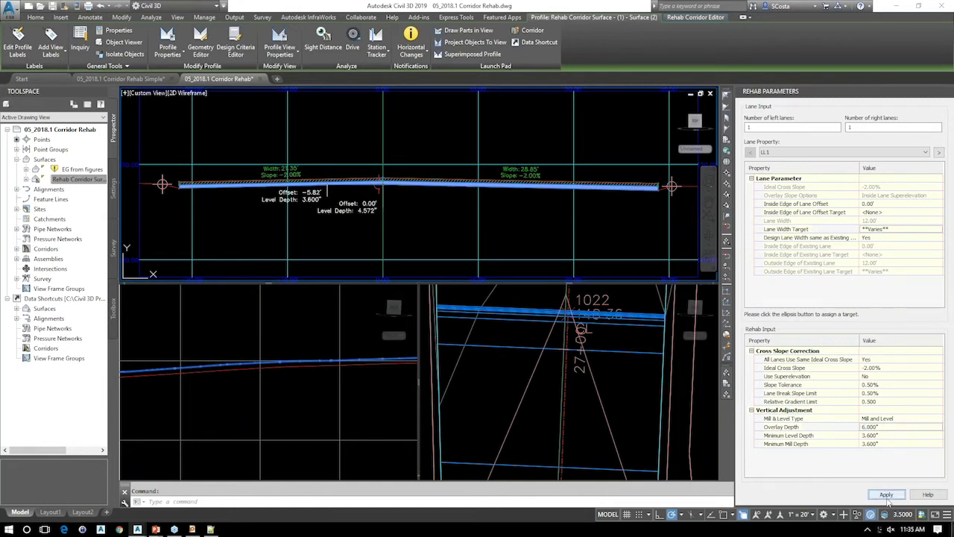
click(886, 495)
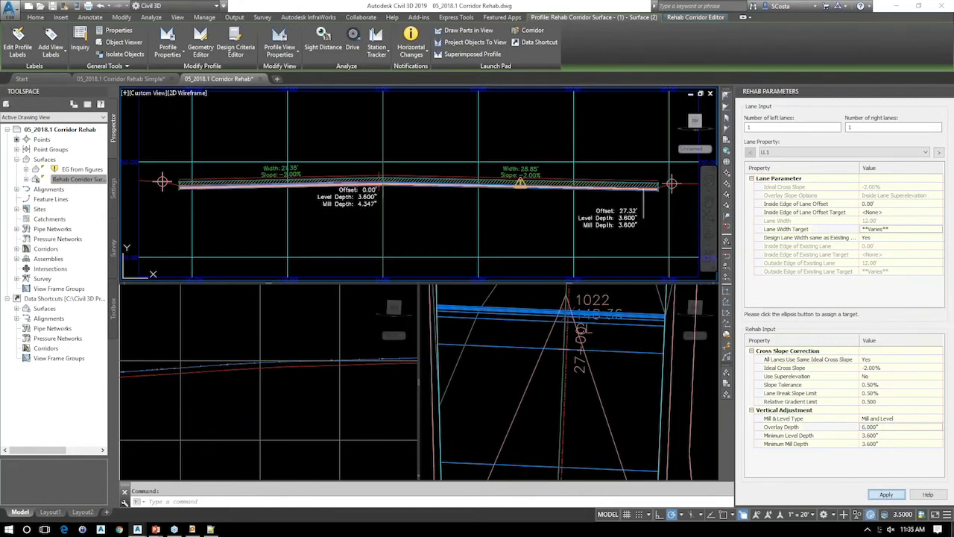
- Check the profile and section views, and review the Cross Slope Correction Report and Milling and Leveling Report at station 26+92.08
click(335, 308)
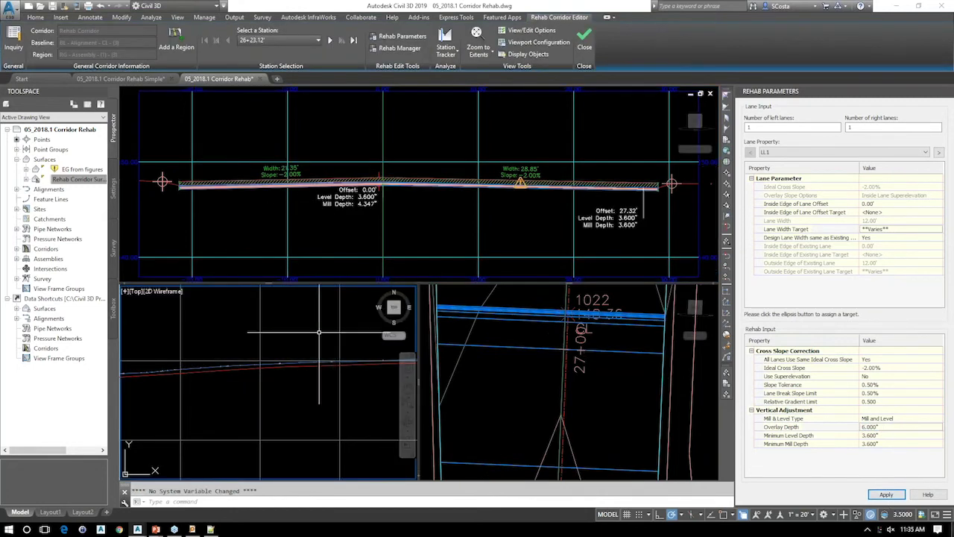
click(506, 219)
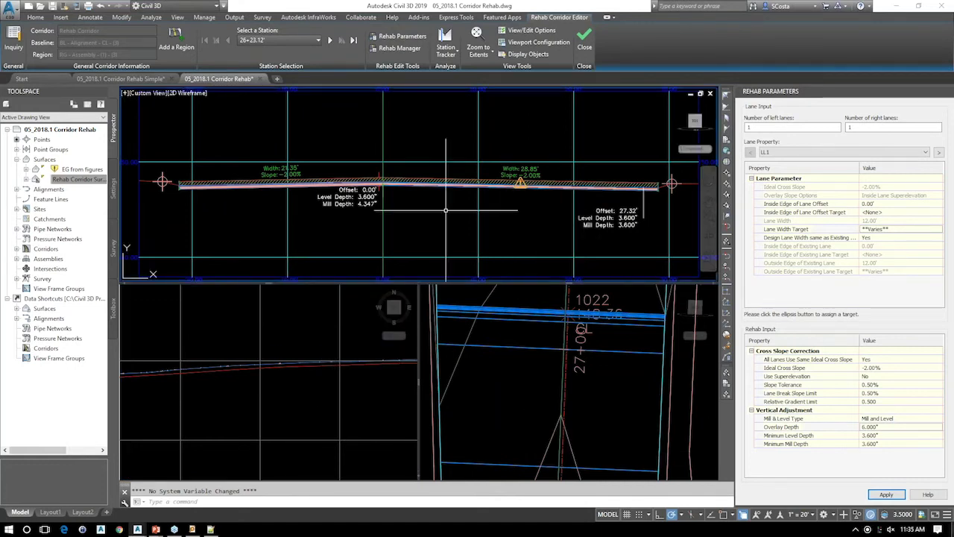
click(409, 49)
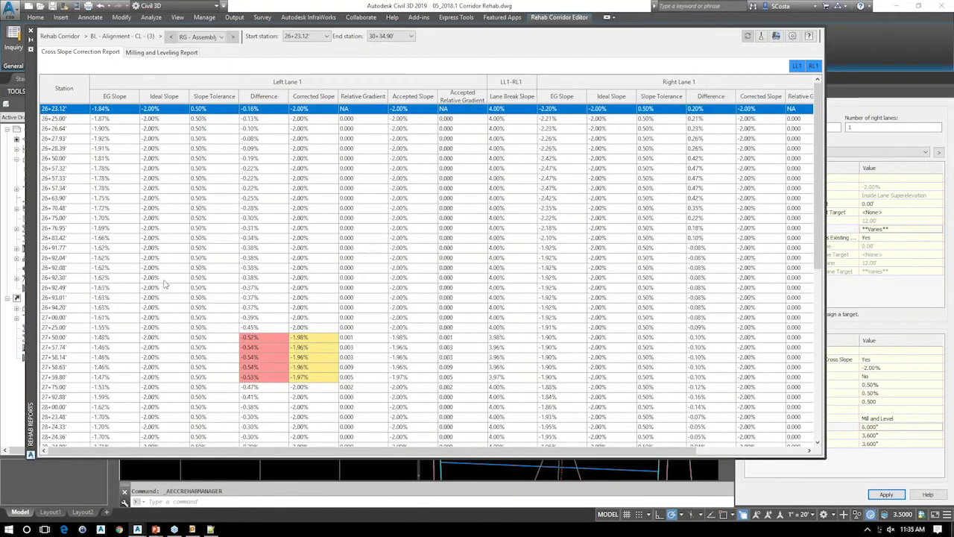
click(95, 268)
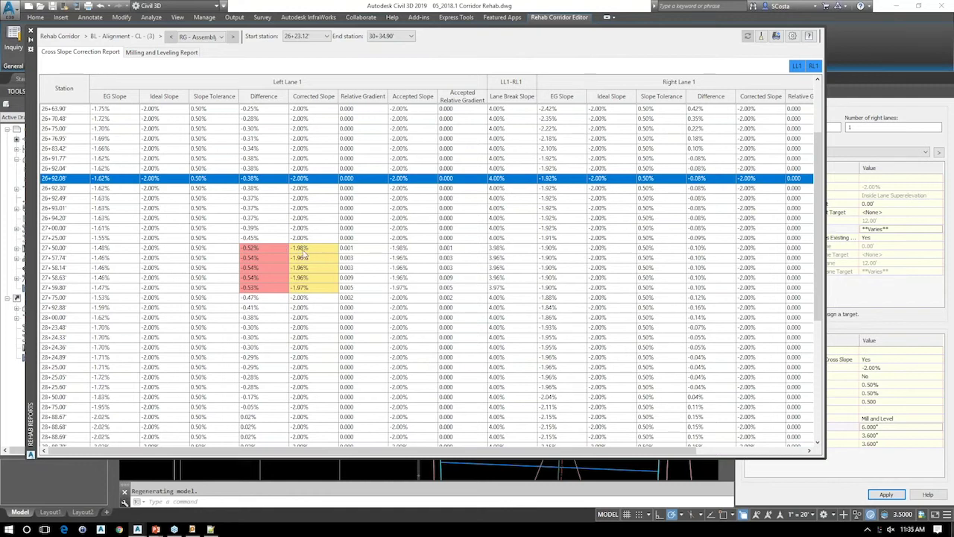
click(180, 54)
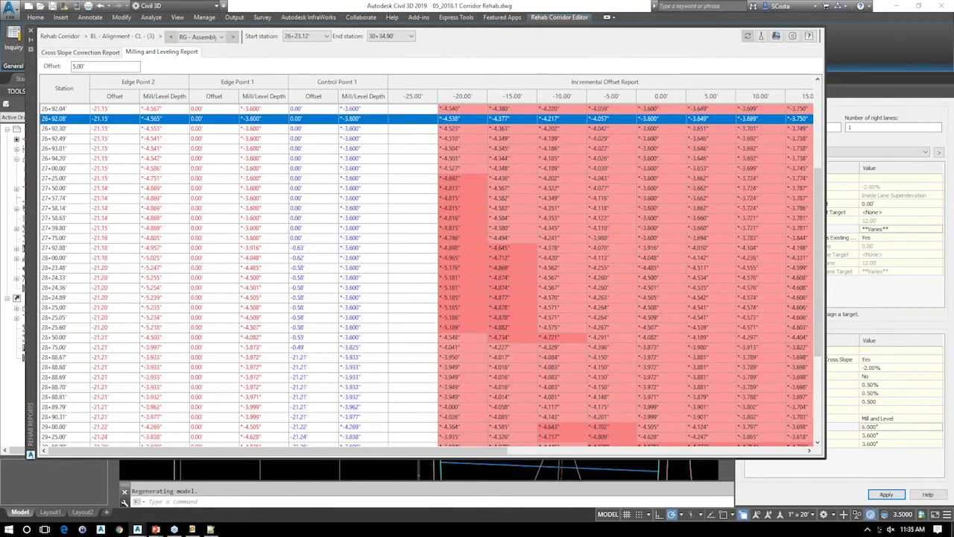
- Look through the Milling and Leveling Report and set its incremental offset to 2.5'
drag(410, 451, 576, 452)
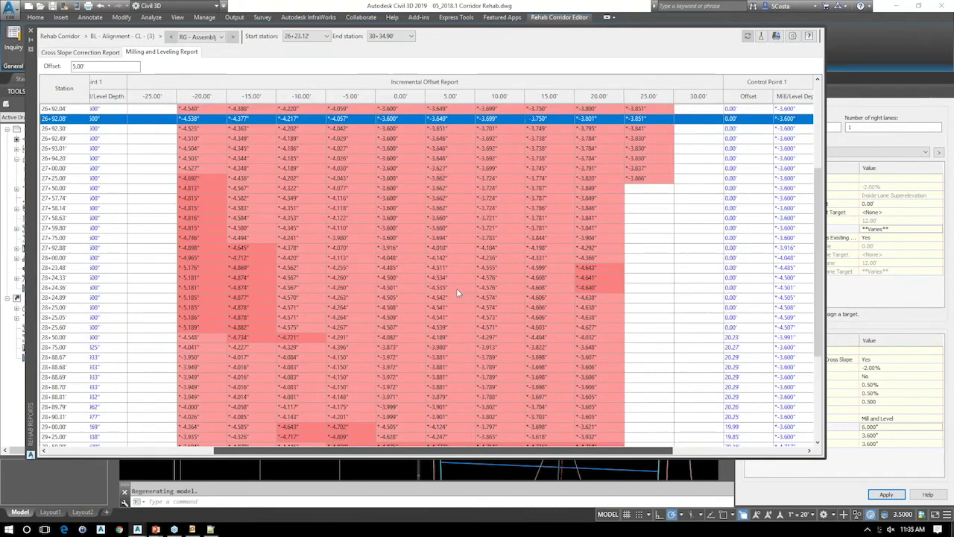
scroll(455, 288, down, 4)
scroll(455, 287, up, 6)
scroll(309, 176, up, 3)
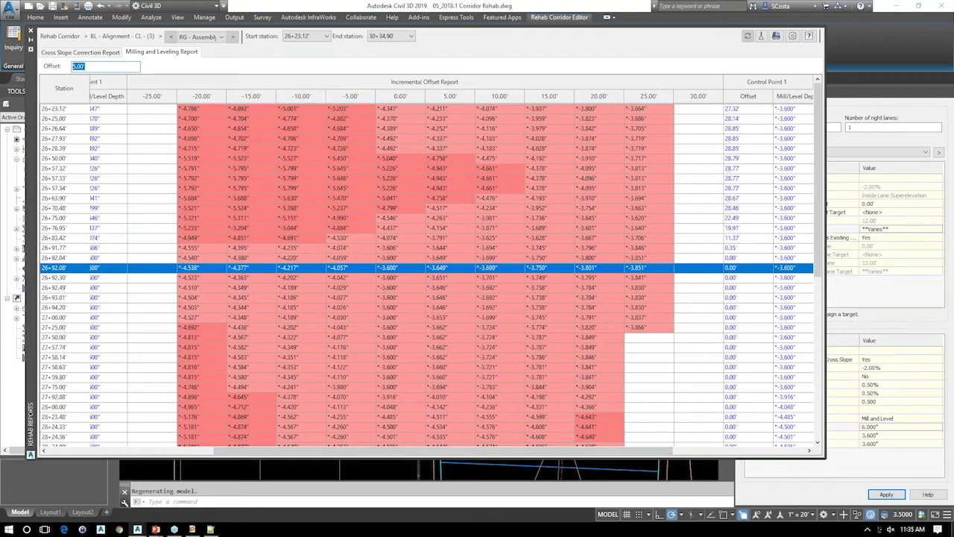
double_click(78, 67)
text(2.5)
key(Return)
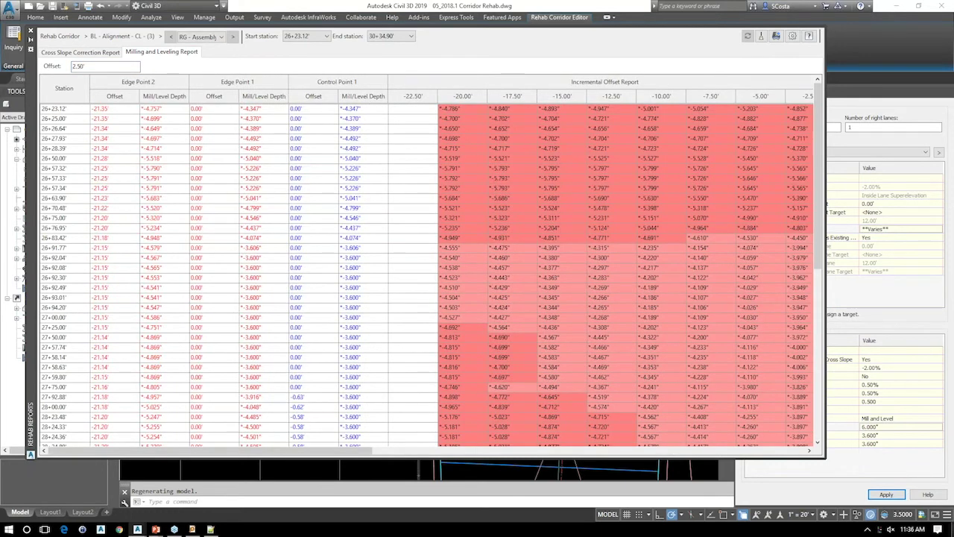
text(5)
key(Return)
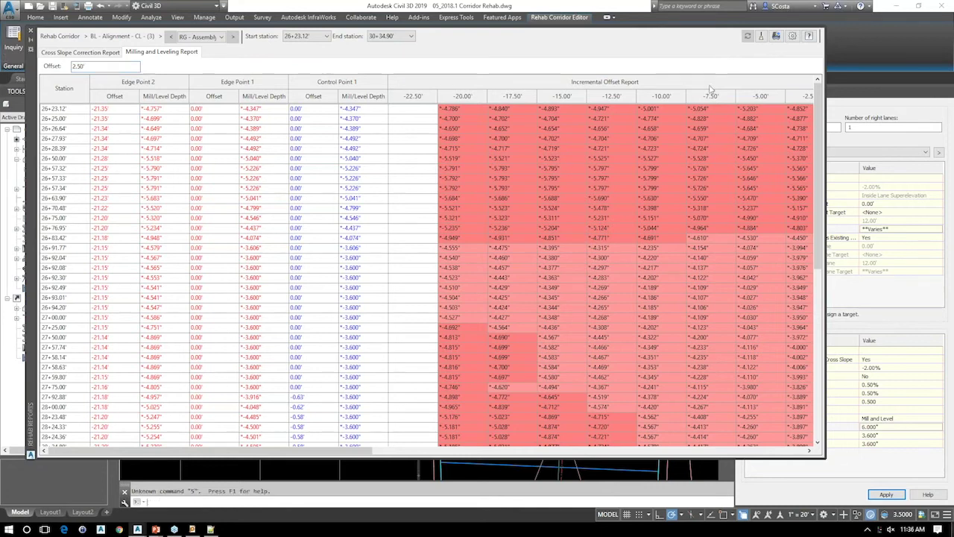
- Review the Cross Slope Correction Report and close the rehab reports
click(777, 36)
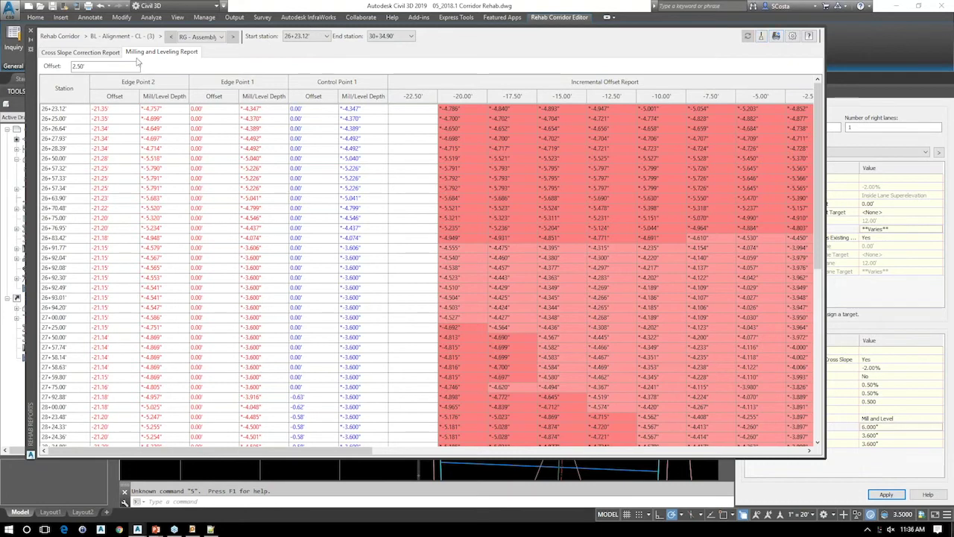
click(112, 55)
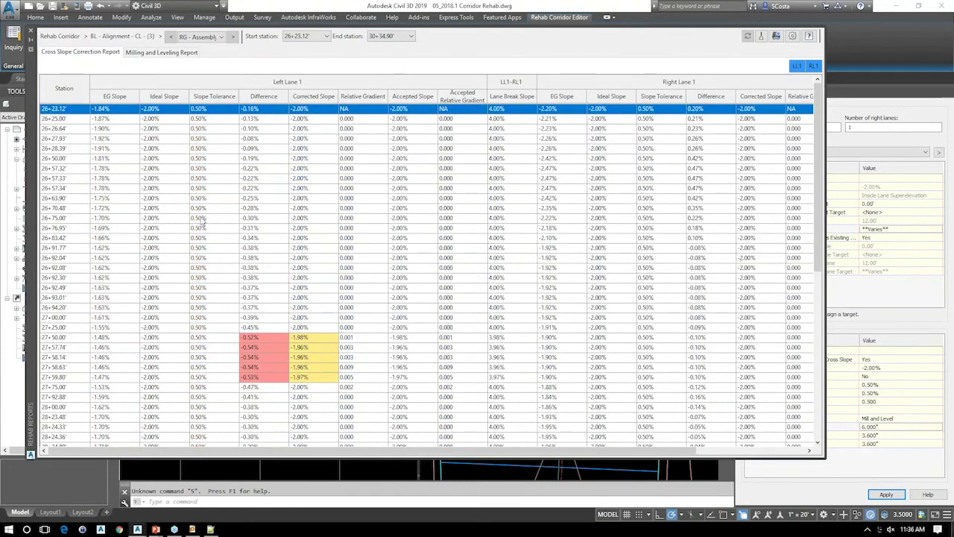
click(31, 32)
- Inspect the right lane's warning glyph in the section view at station 26+23.12'
scroll(493, 191, up, 2)
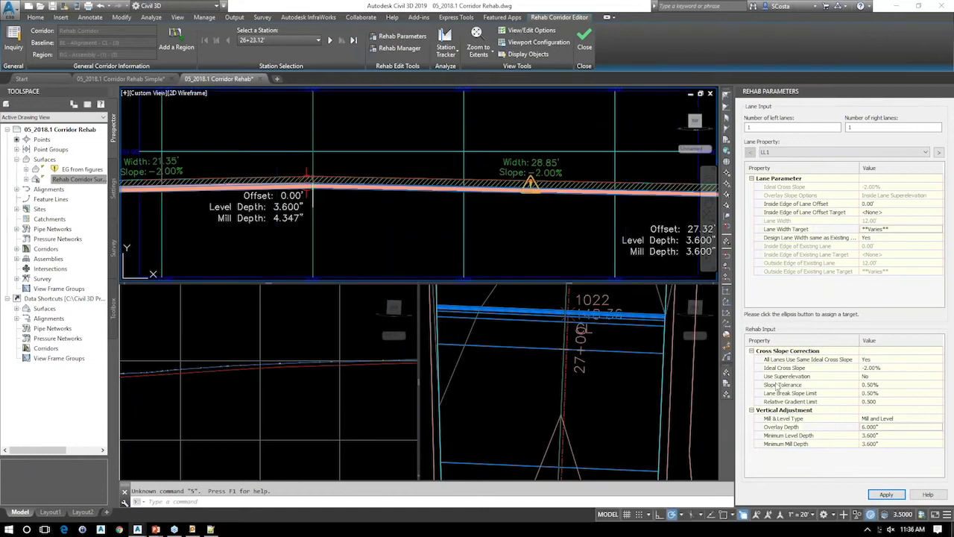
scroll(526, 183, up, 2)
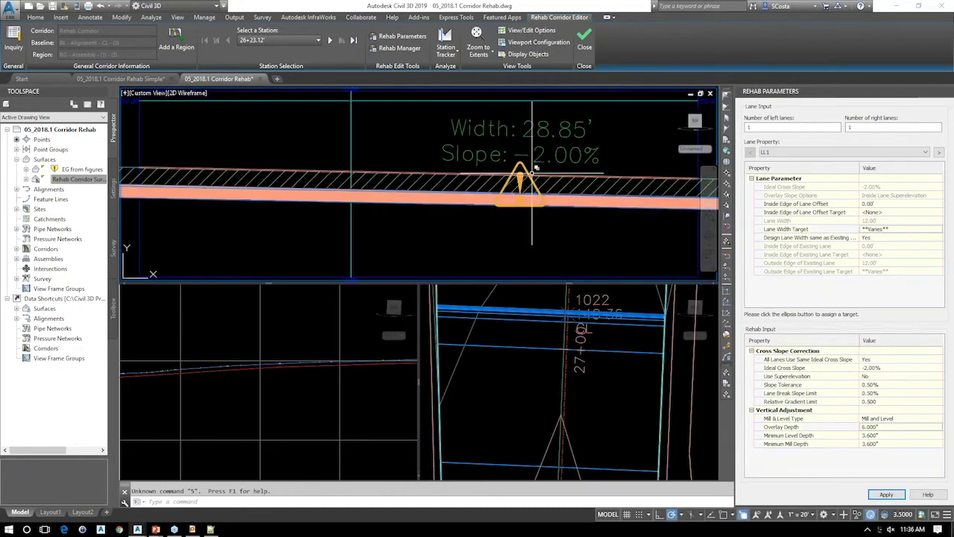
mouse_move(527, 183)
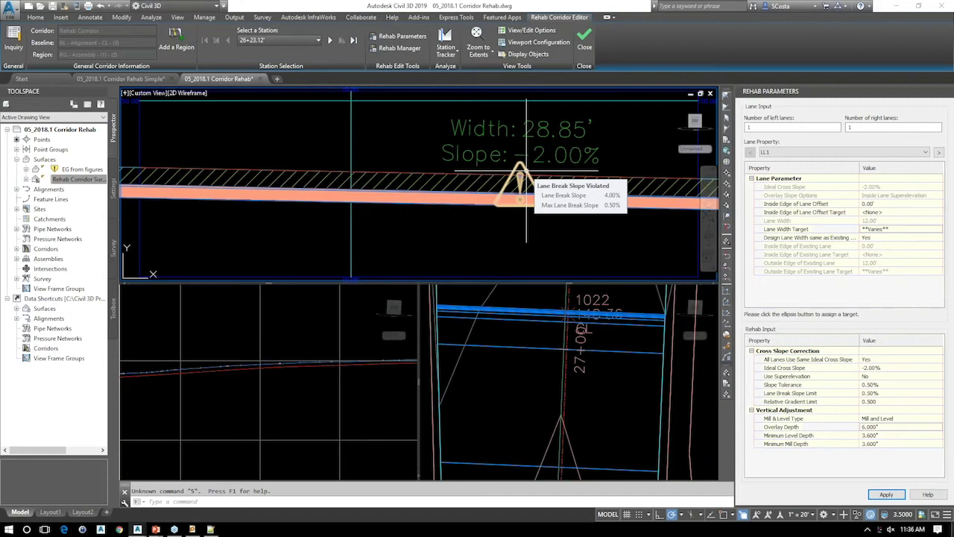
- Switch to the PowerPoint slide show and display the Roadway Rehab Warnings slide
key(alt+Tab)
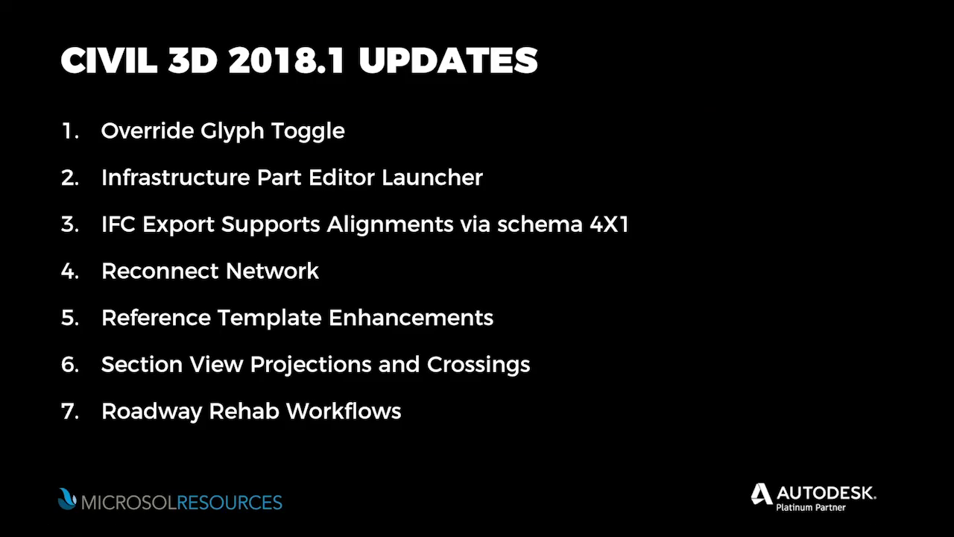
key(Right)
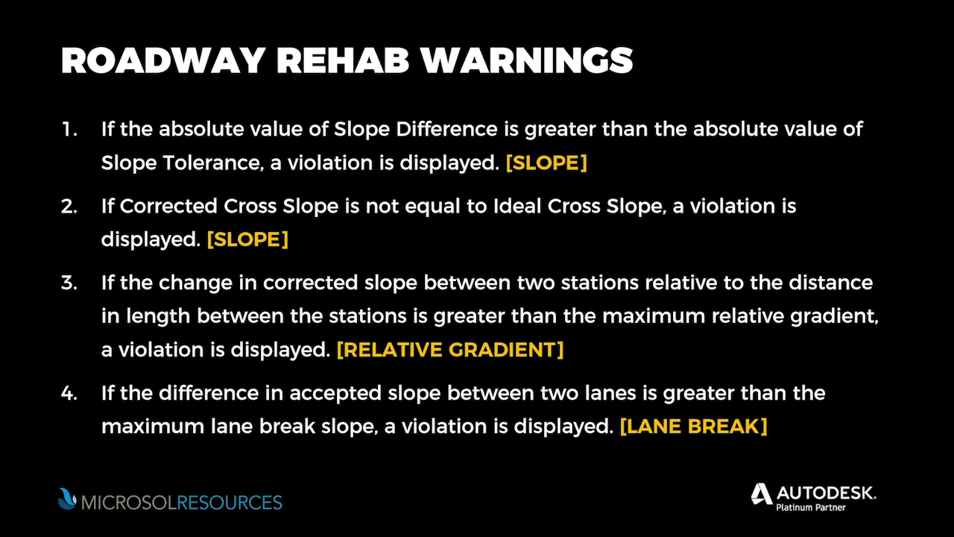
- Switch back to Civil 3D with the 05_2018.1 Corridor Rehab Simple drawing and open its Rehab Manager reports
key(alt+Tab)
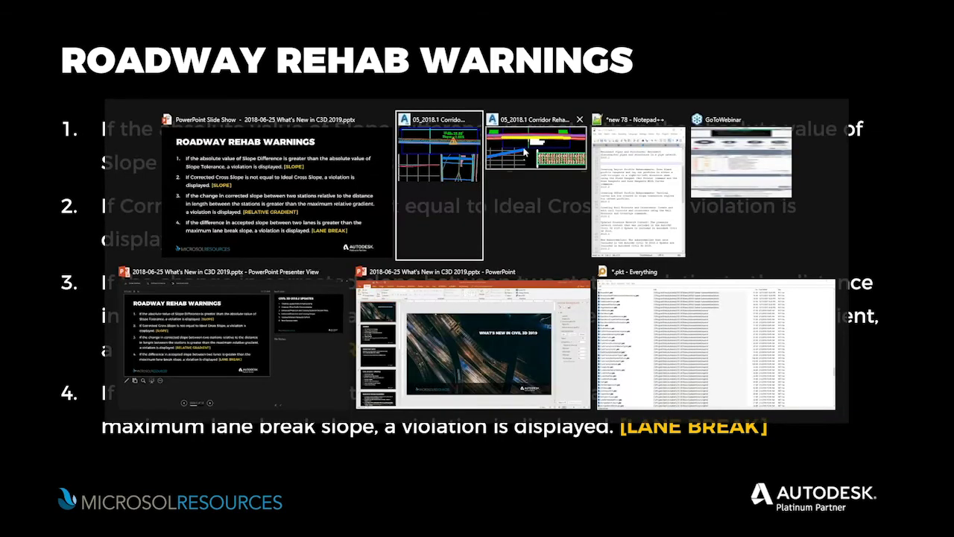
click(525, 153)
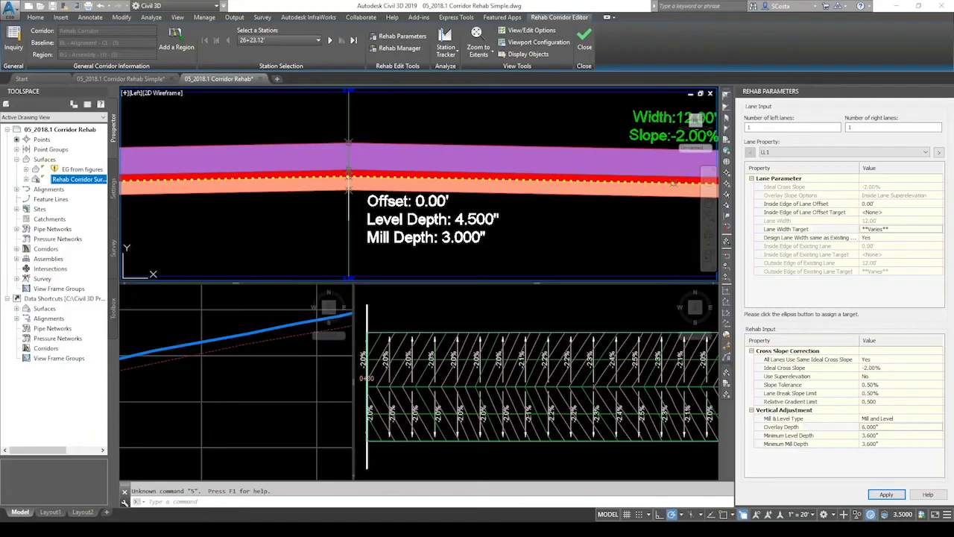
click(421, 48)
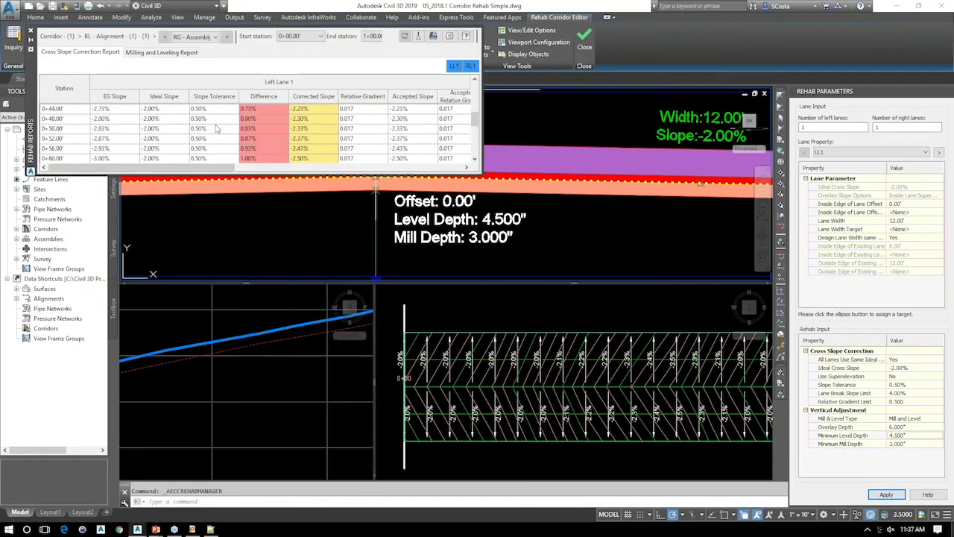
- Go to station 0+50.00' from the Cross Slope Correction Report and inspect the right lane's warning glyph in the section view
click(56, 129)
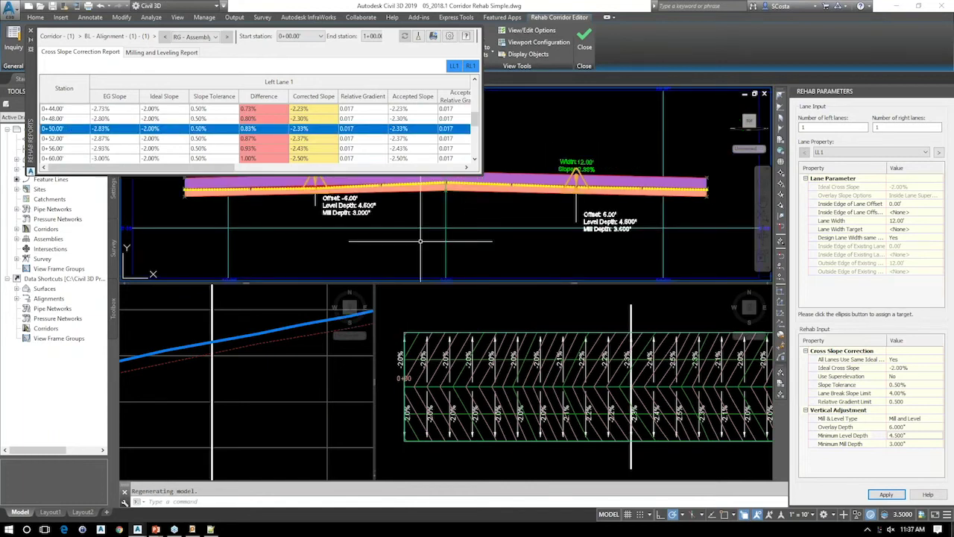
scroll(517, 201, up, 3)
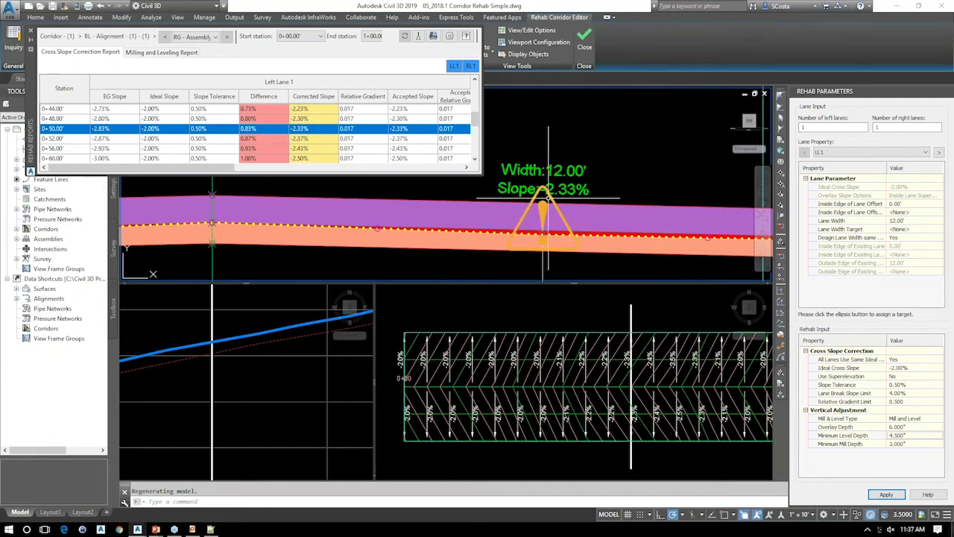
mouse_move(552, 197)
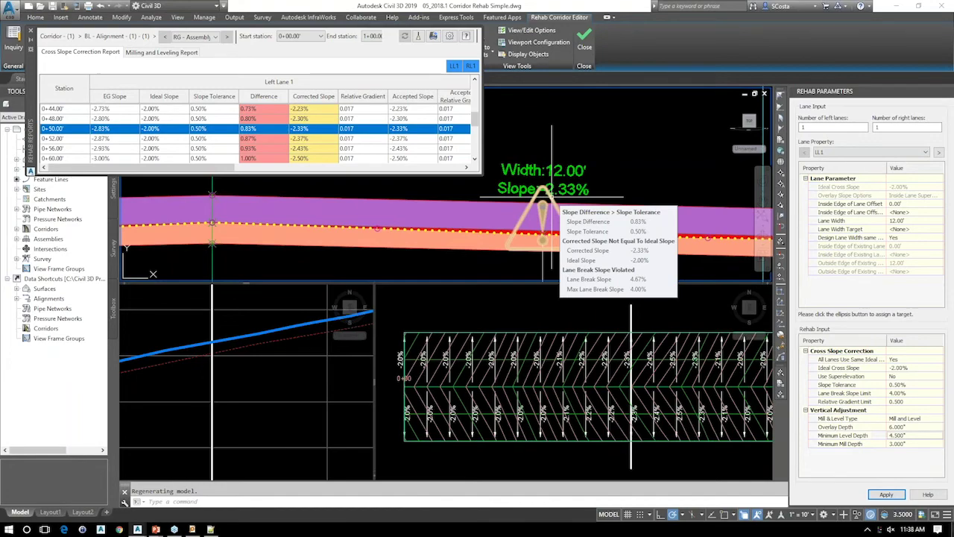
- Recheck the Roadway Rehab Warnings slide in PowerPoint, and examine the lane slope labels beyond station 0+50 in Civil 3D's plan view
key(alt+Tab)
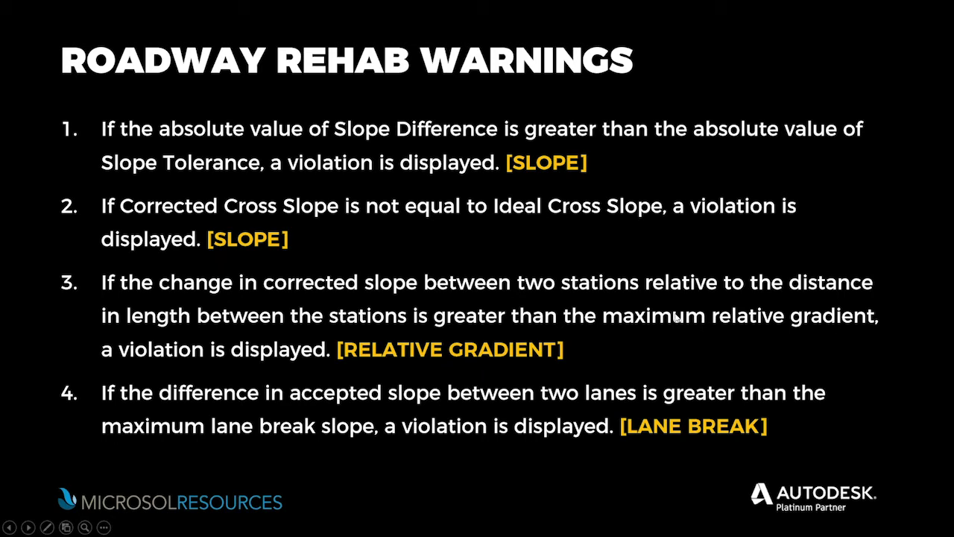
key(alt+Tab)
click(598, 382)
scroll(597, 382, up, 2)
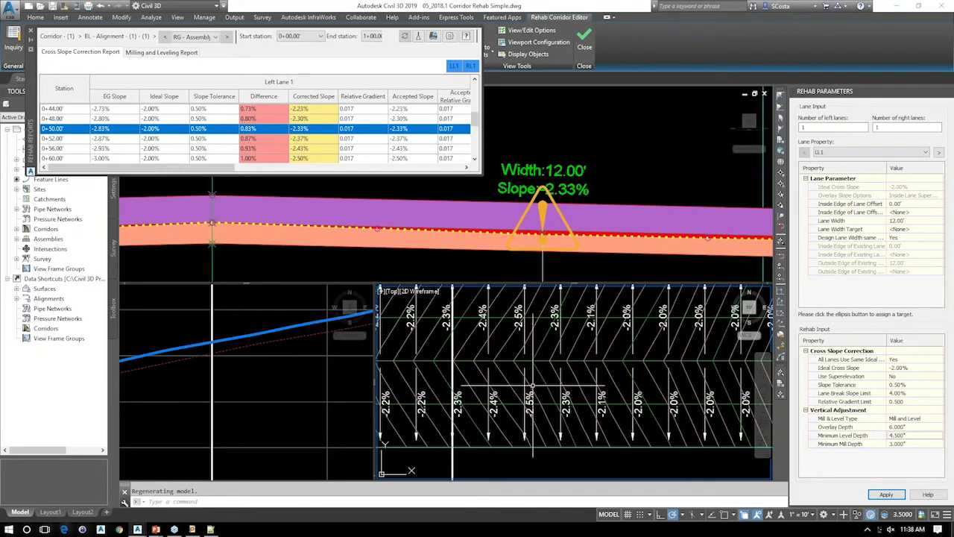
mouse_move(551, 394)
middle_down()
mouse_move(551, 370)
mouse_move(549, 393)
middle_up()
scroll(548, 393, up, 2)
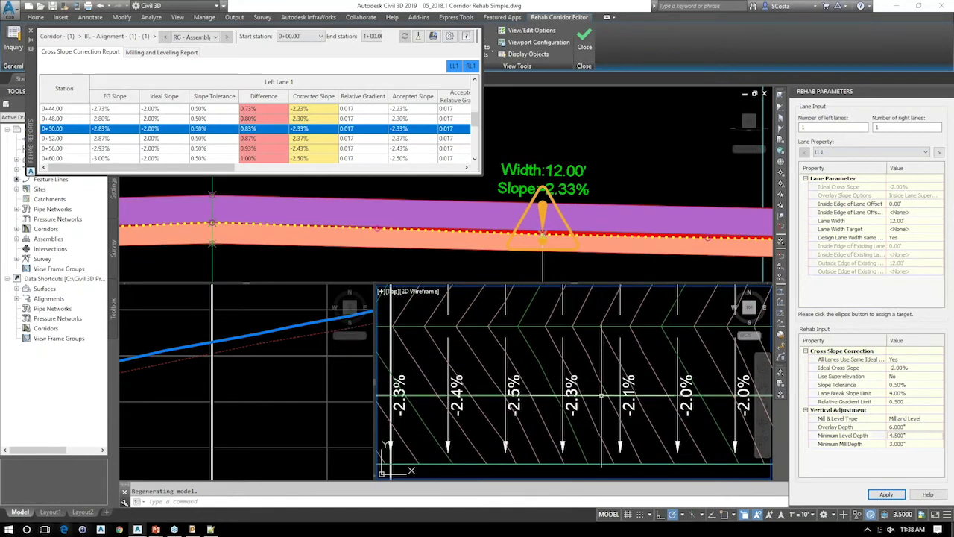
- Set the cross slope correction's Slope Tolerance to 1% and apply the rehab parameters
click(904, 385)
text(1)
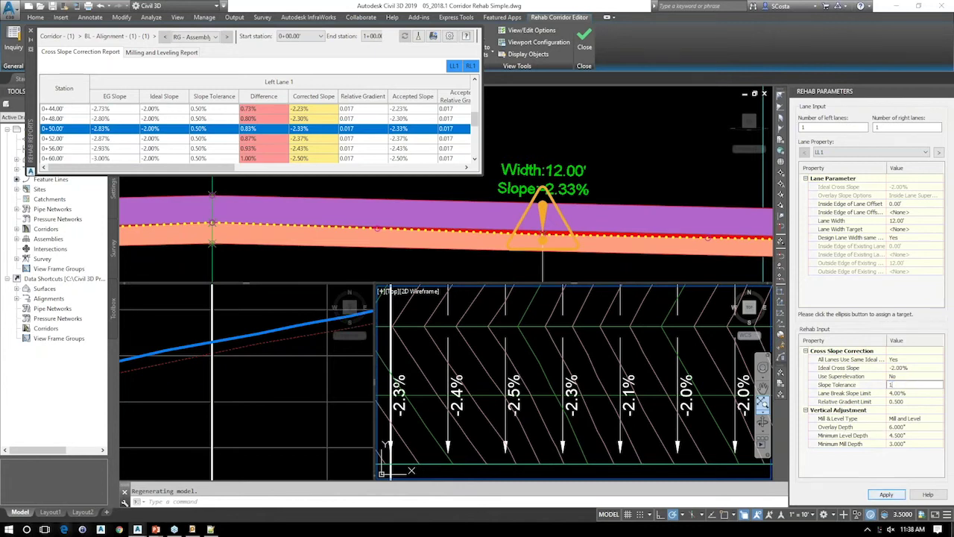
key(Return)
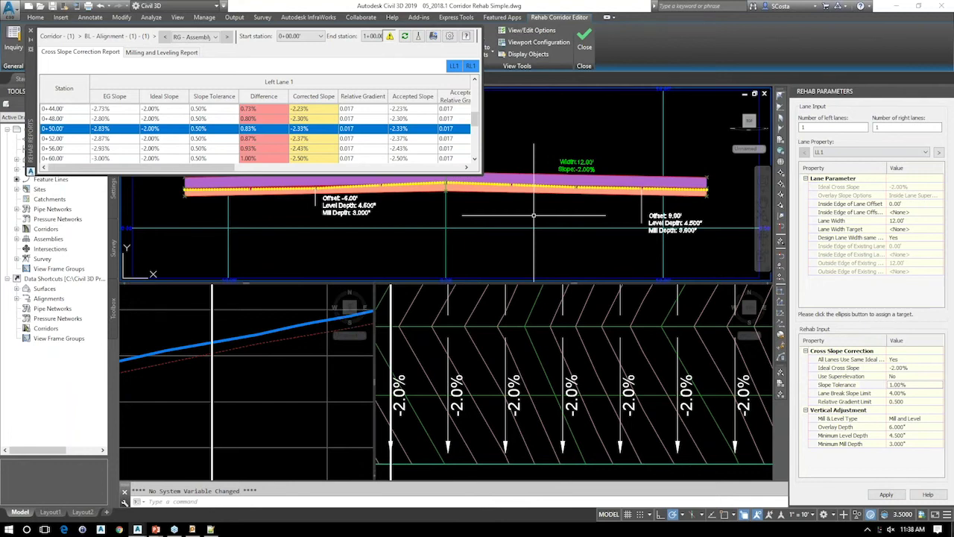
middle_drag(534, 216, 536, 258)
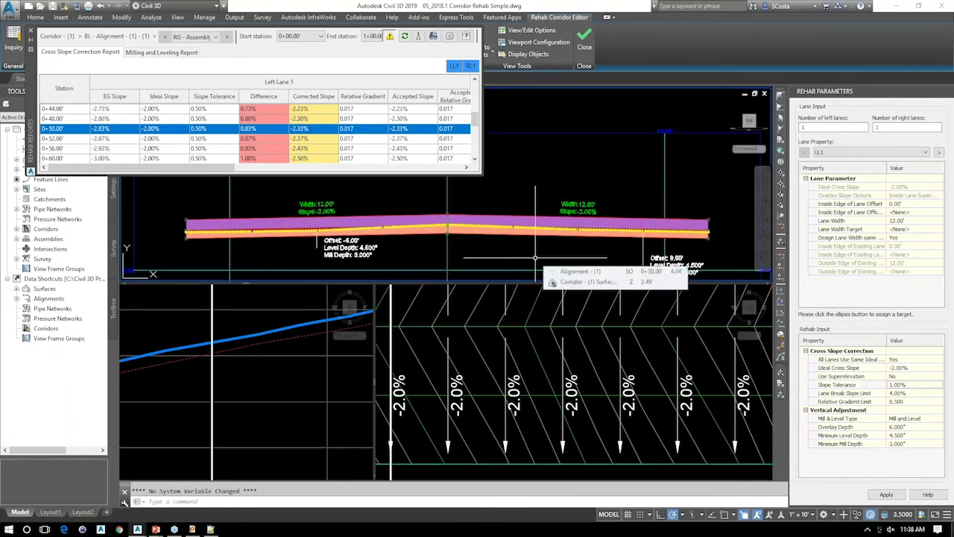
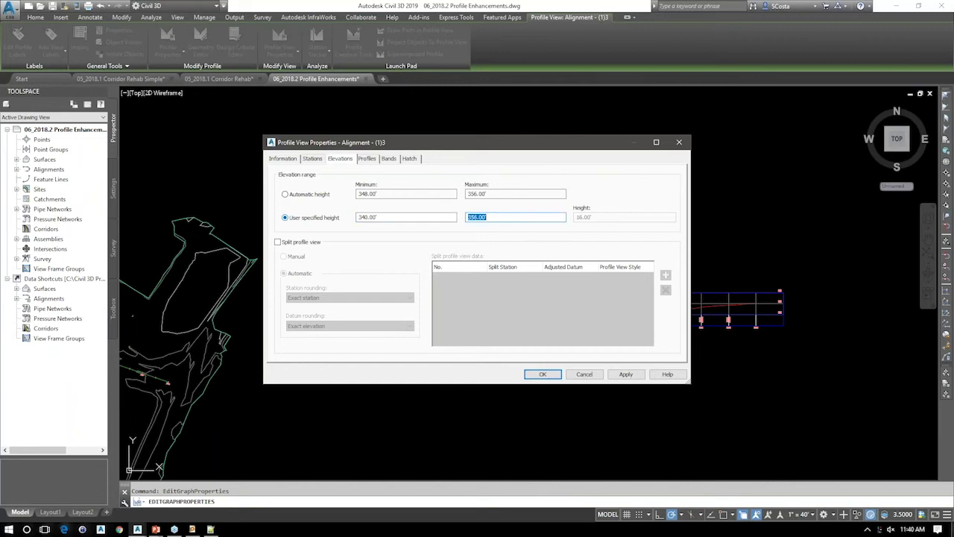
- Set the profile view's user-specified maximum elevation to 360 and apply the change
text(360)
key(Return)
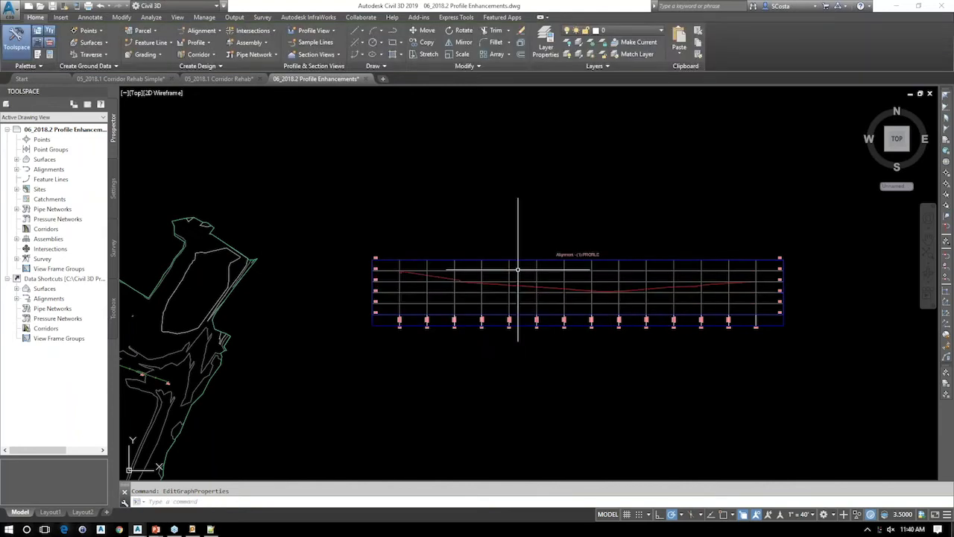
- Create a layout profile for Alignment - (1) named from the alignment name plus FG, with the Design Profile style and Complete Label Set
click(518, 268)
click(429, 117)
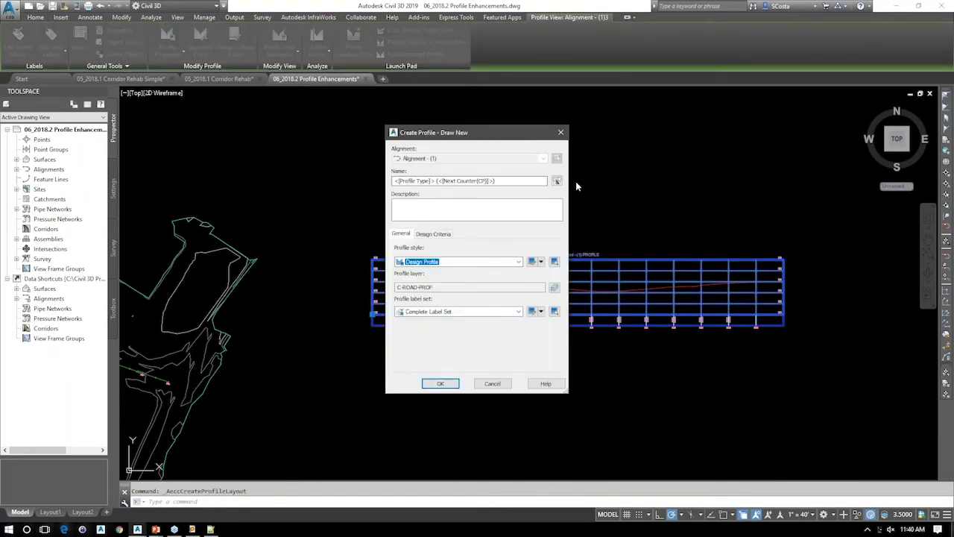
click(557, 181)
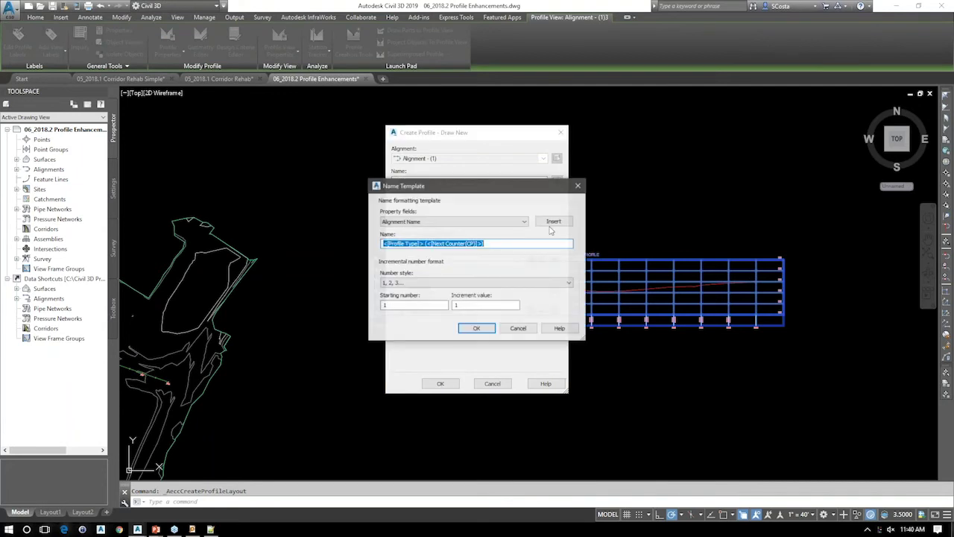
click(554, 221)
text(FG)
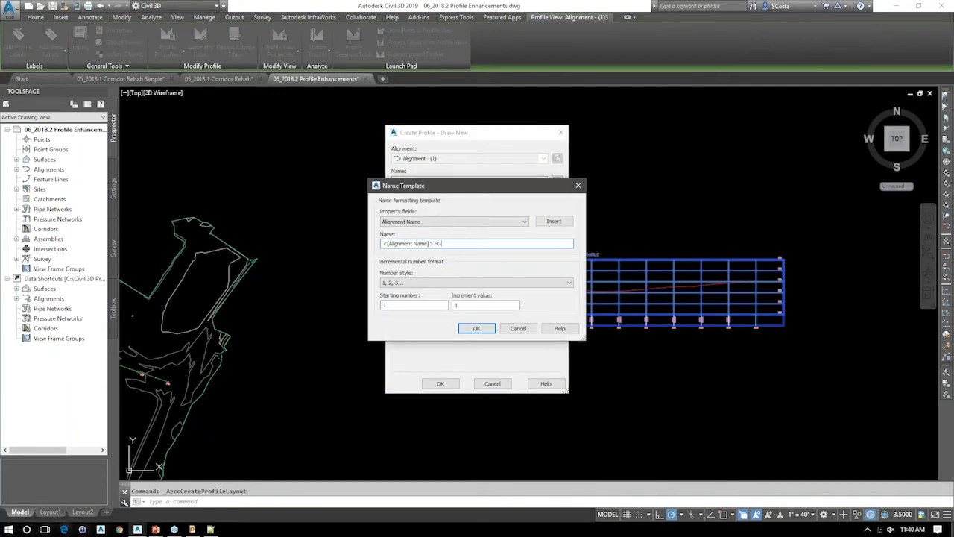
click(475, 328)
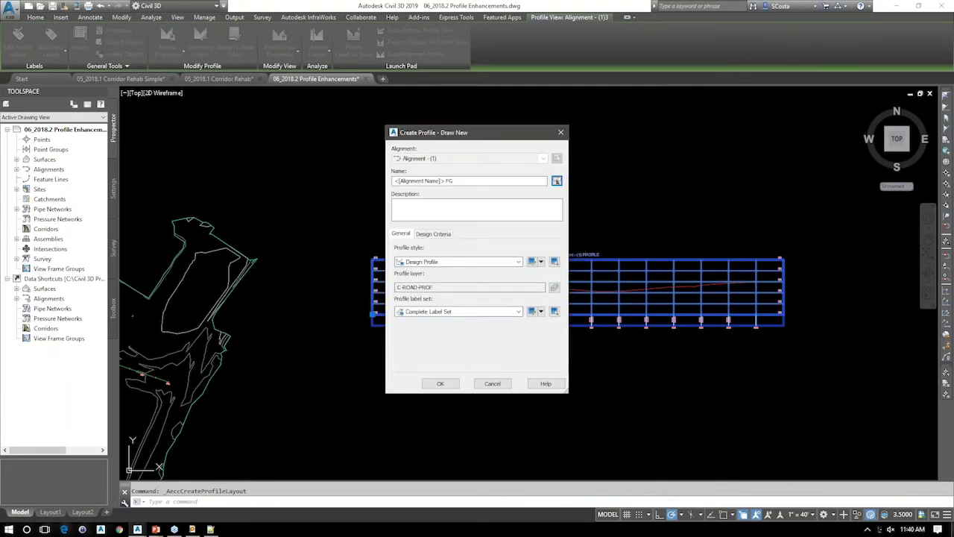
click(440, 383)
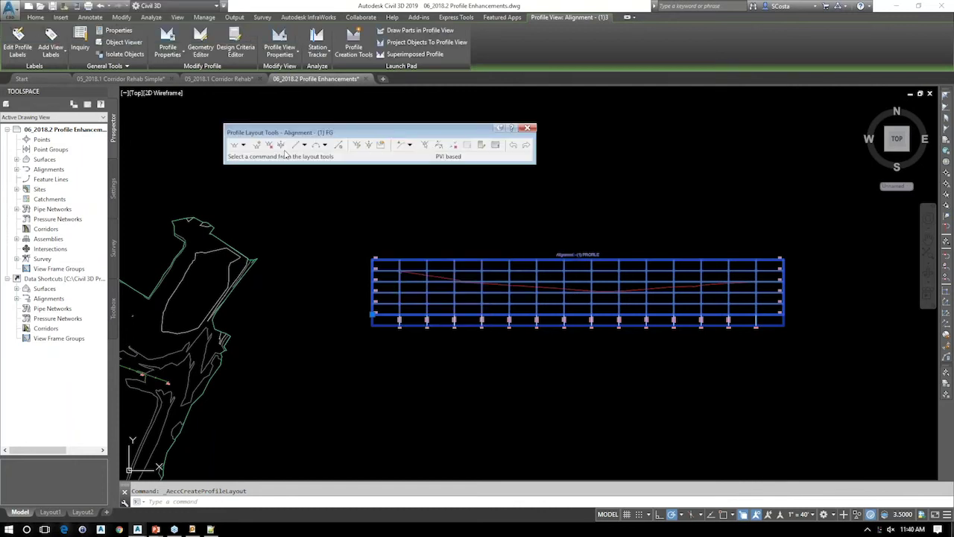
- Try to draw the FG profile using tangents with curves, starting at station 0+00 near the existing ground line
click(254, 154)
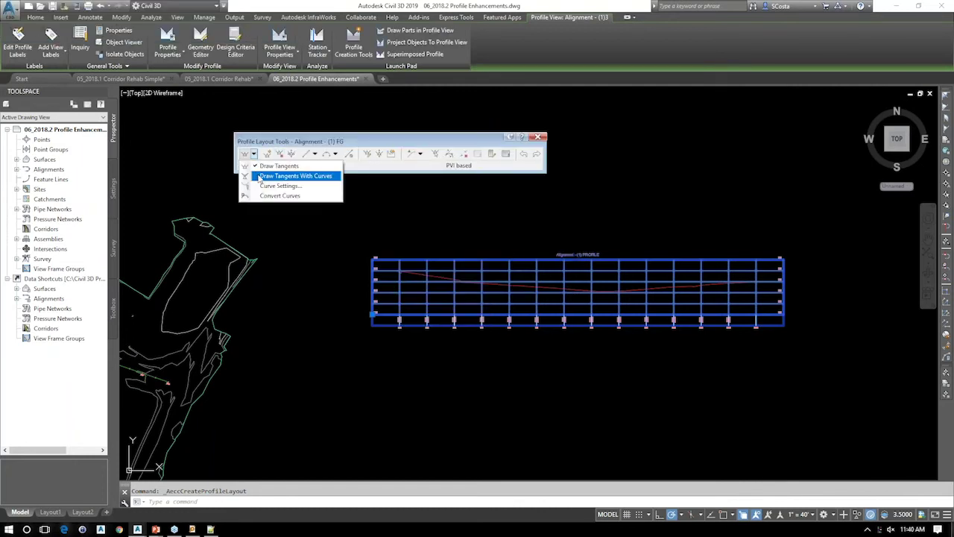
click(261, 176)
scroll(551, 307, up, 2)
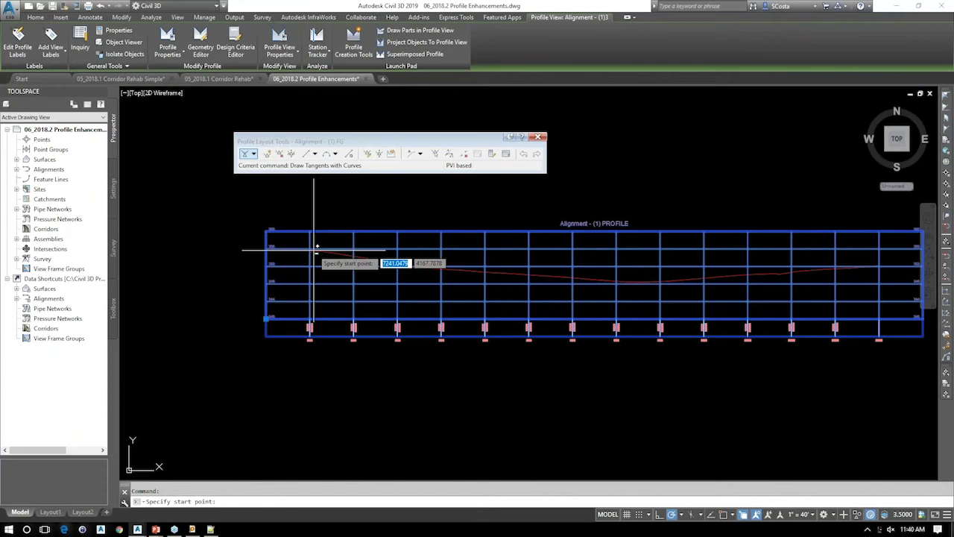
scroll(316, 247, up, 5)
key(F3)
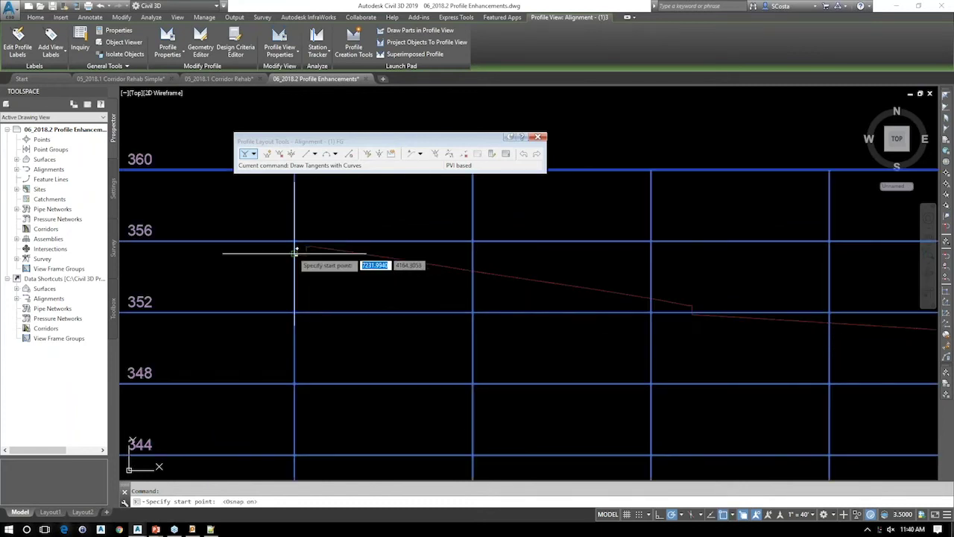
click(295, 252)
scroll(424, 290, down, 3)
middle_drag(725, 386, 690, 298)
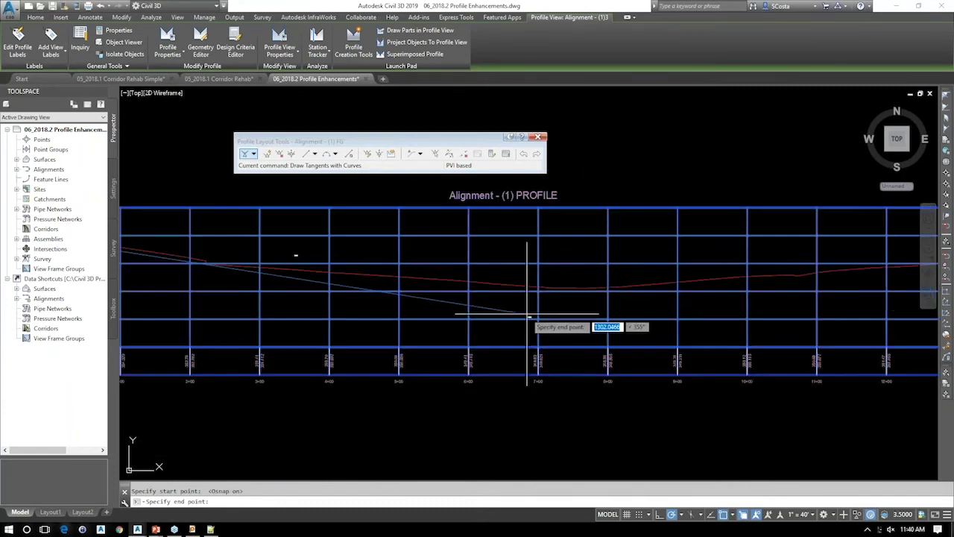
key(Escape)
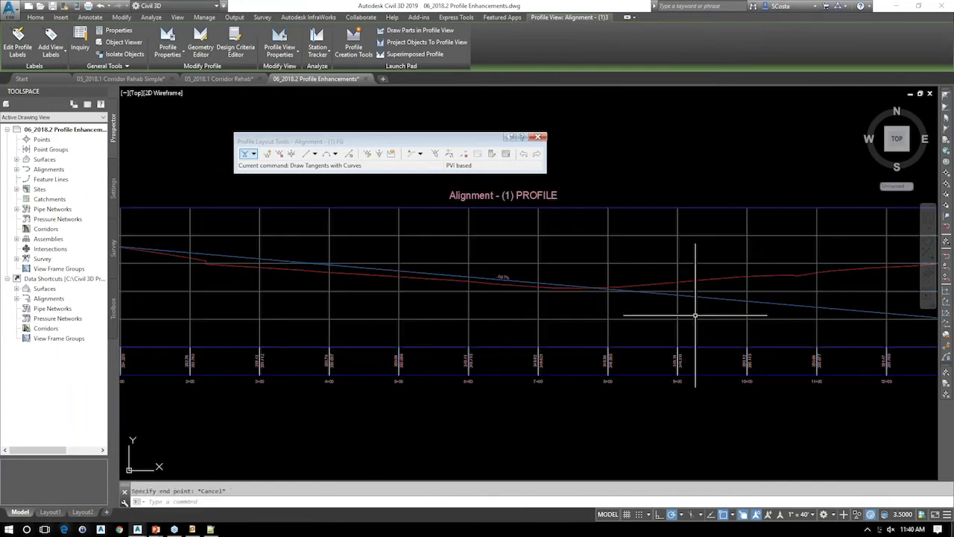
- Delete the single straight tangent from the FG profile
scroll(699, 313, down, 2)
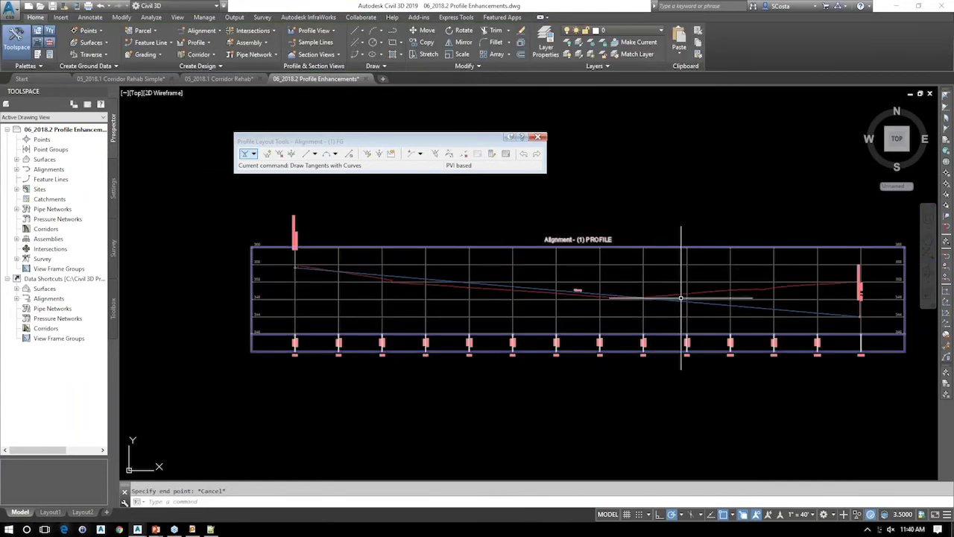
click(709, 303)
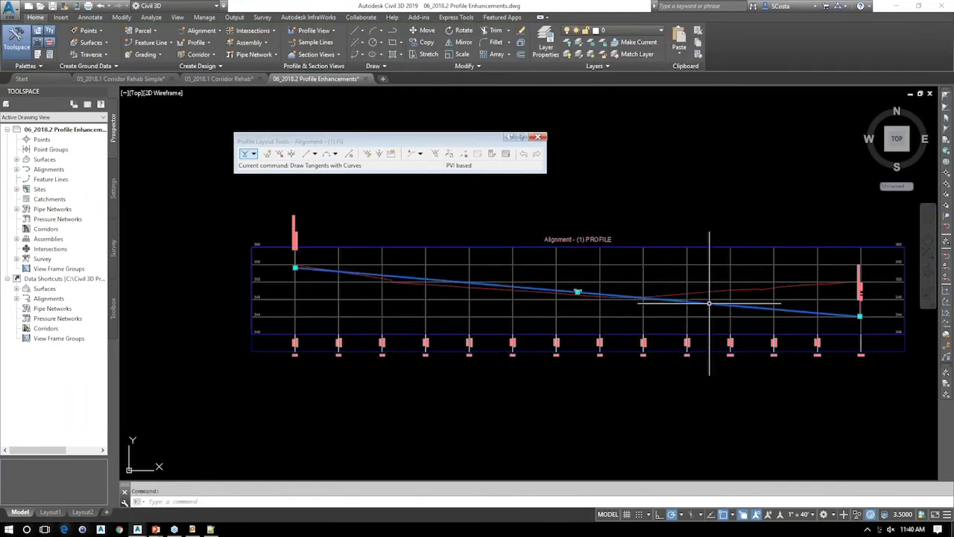
click(707, 303)
key(Escape)
click(702, 304)
click(463, 154)
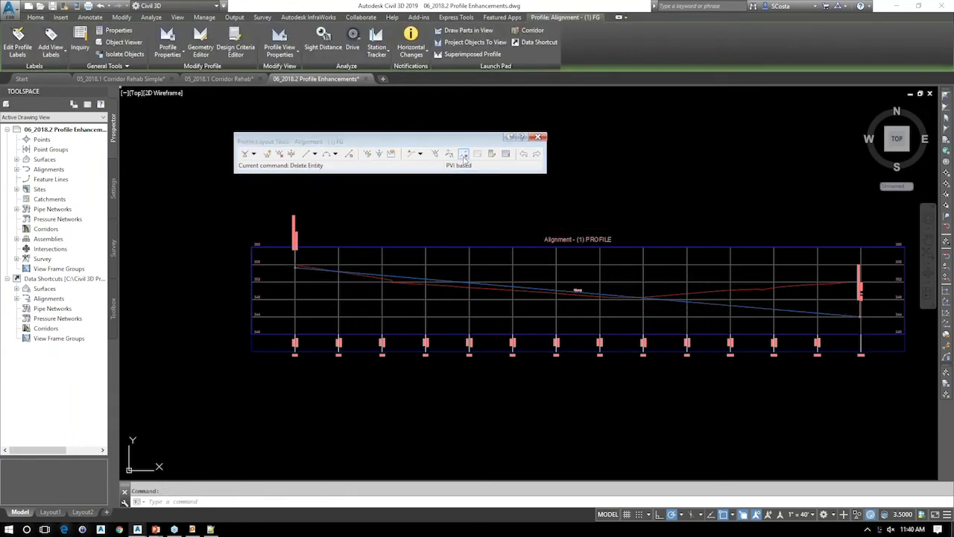
key(Escape)
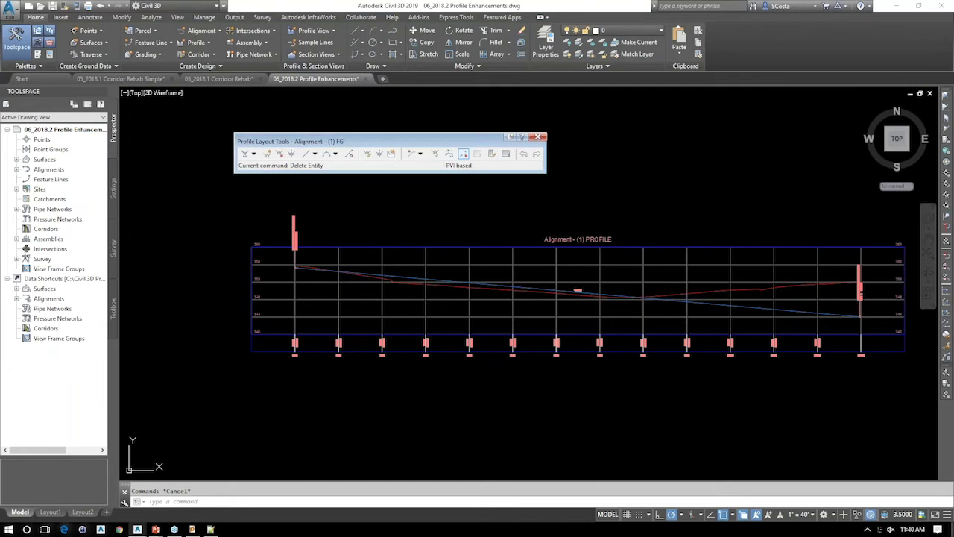
click(567, 292)
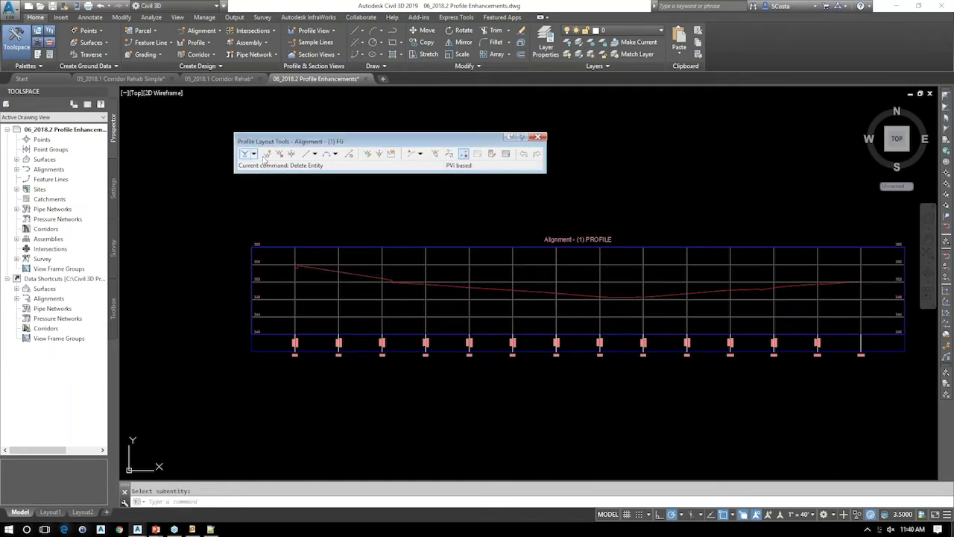
- Draw the FG profile as tangents with curves from the alignment's end through a low point just before station 7+00 to station 0+00
click(254, 153)
click(284, 184)
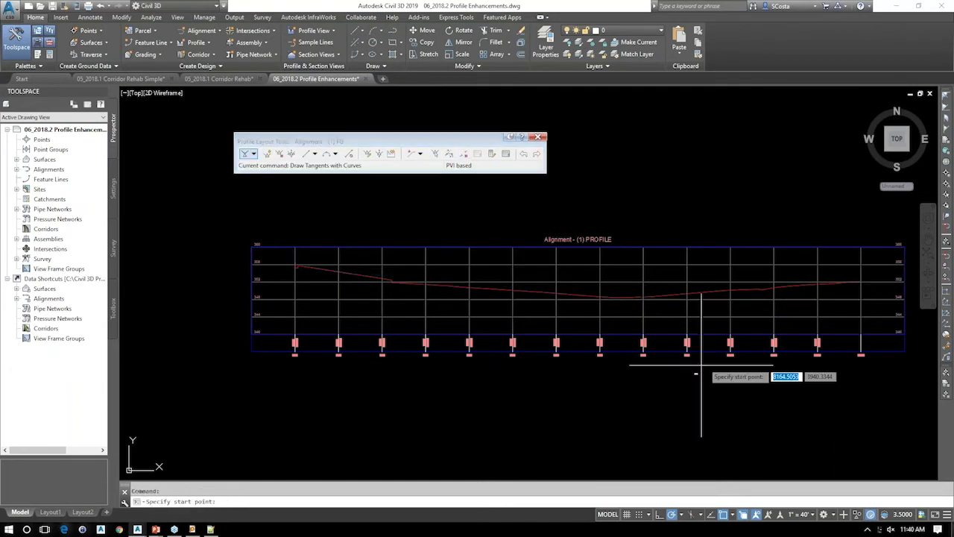
key(F3)
click(864, 284)
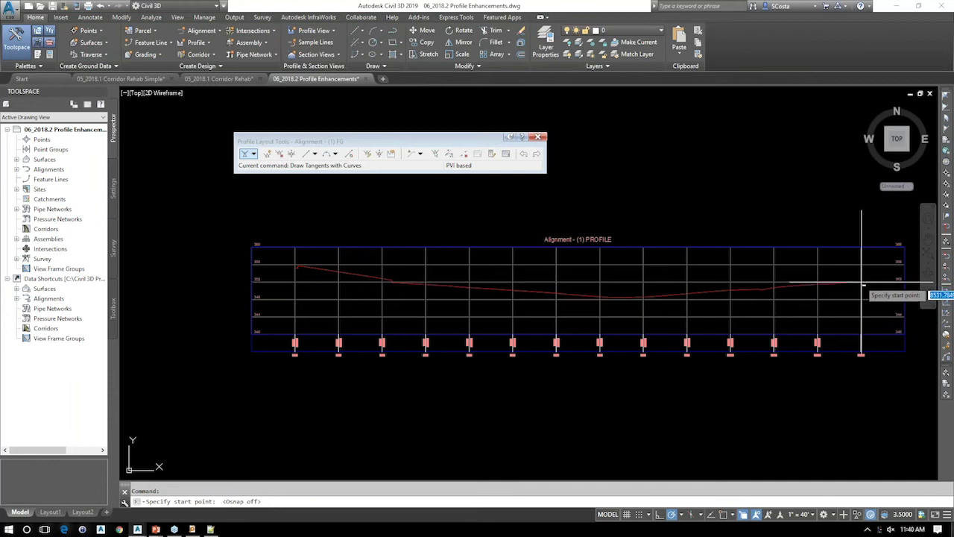
click(593, 322)
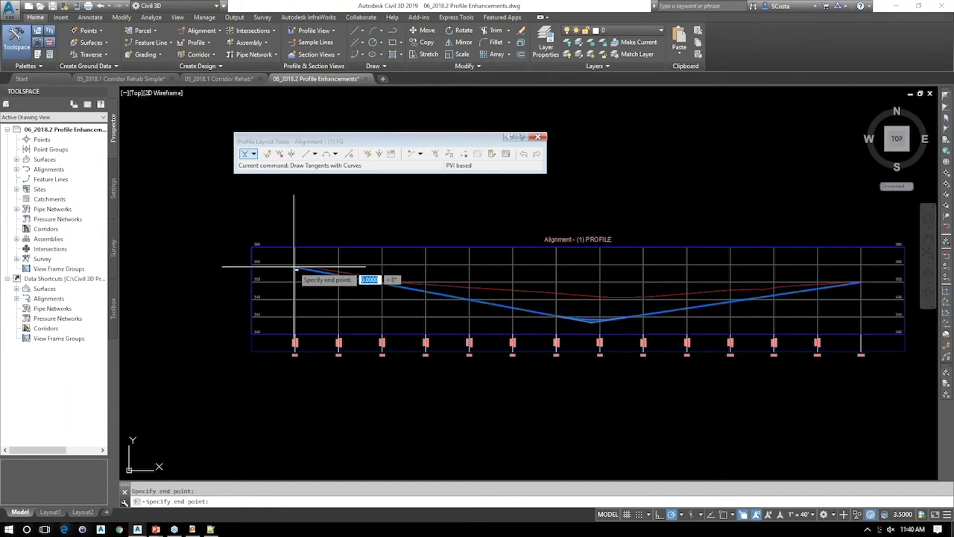
click(294, 267)
key(Return)
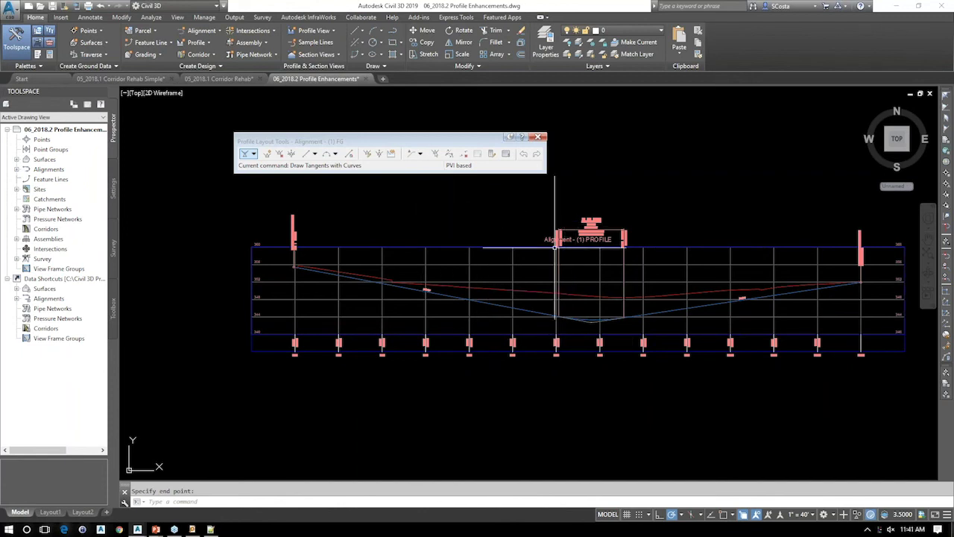
- Create offset alignments 24.00' on both sides of Alignment - (1) along its full length, with the Offsets style and no labels
middle_drag(590, 270, 582, 265)
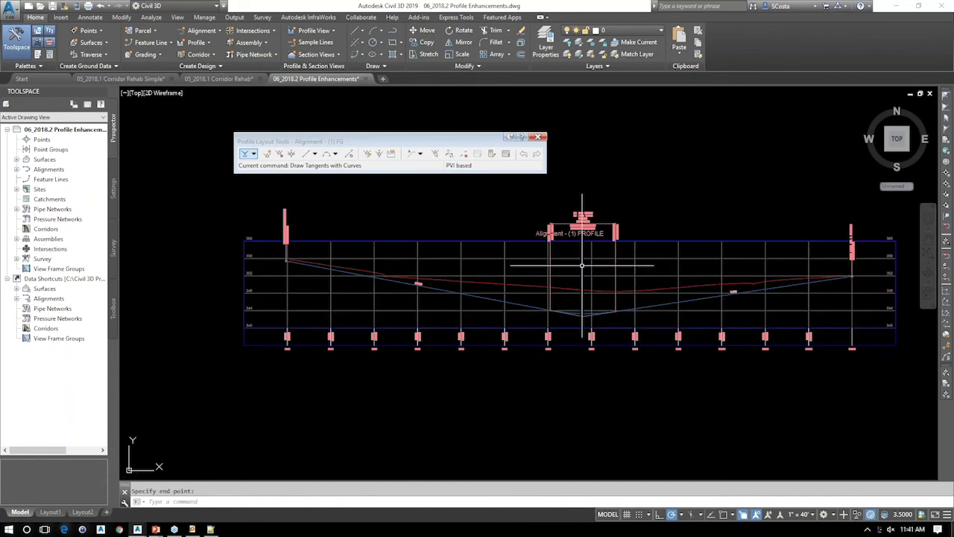
scroll(582, 264, down, 3)
scroll(164, 324, up, 5)
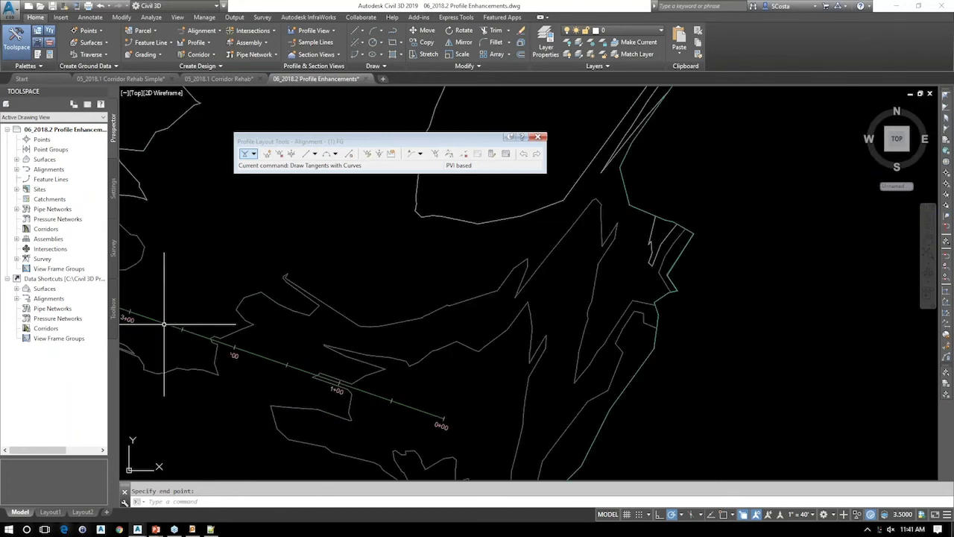
click(164, 325)
middle_drag(187, 306, 422, 274)
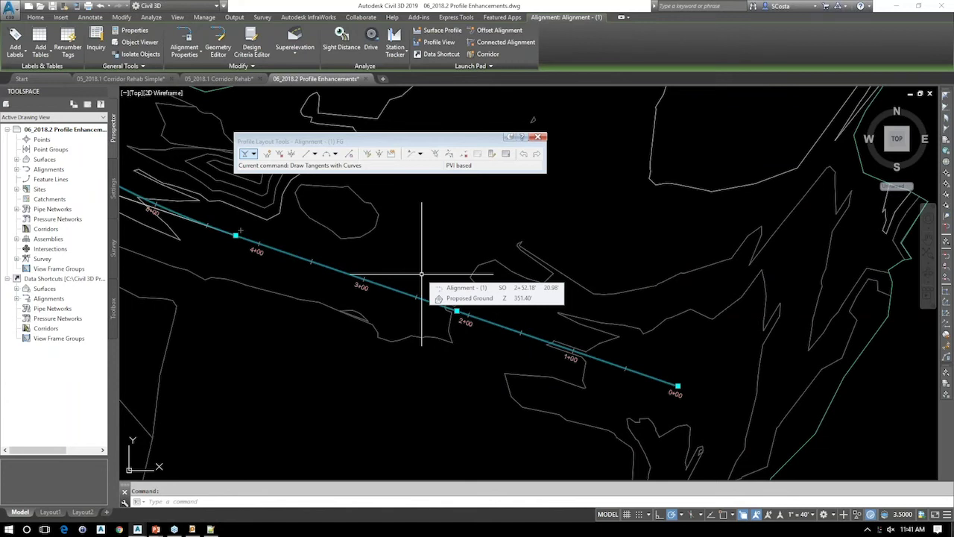
scroll(422, 273, down, 2)
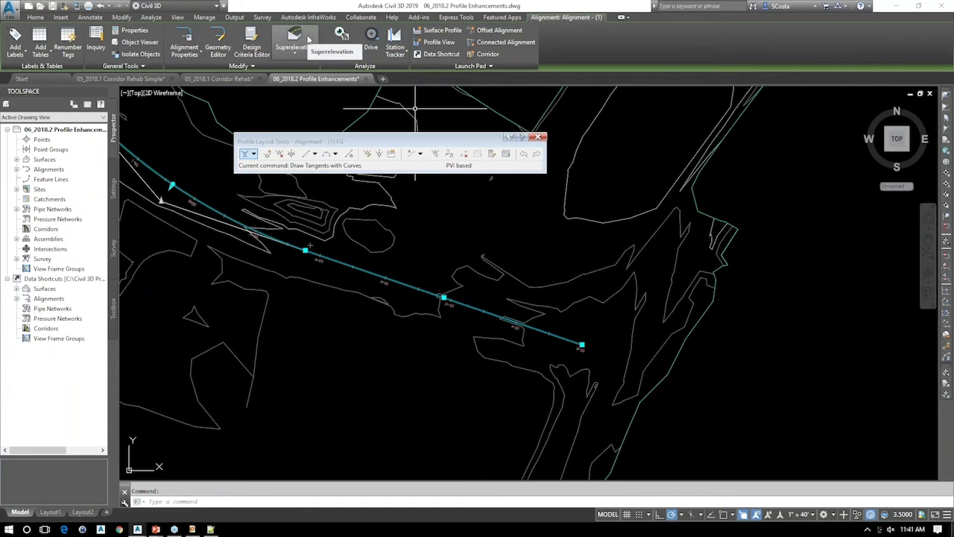
click(495, 30)
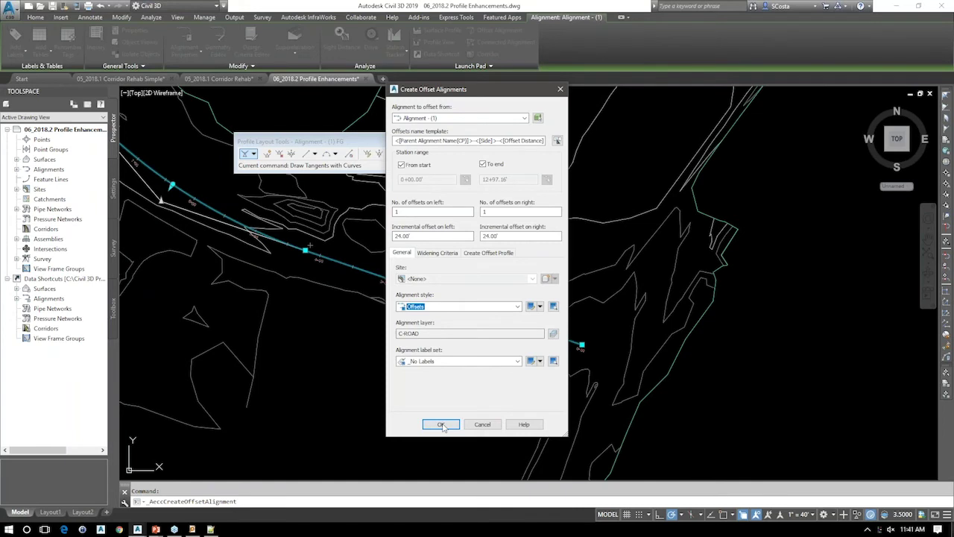
click(441, 424)
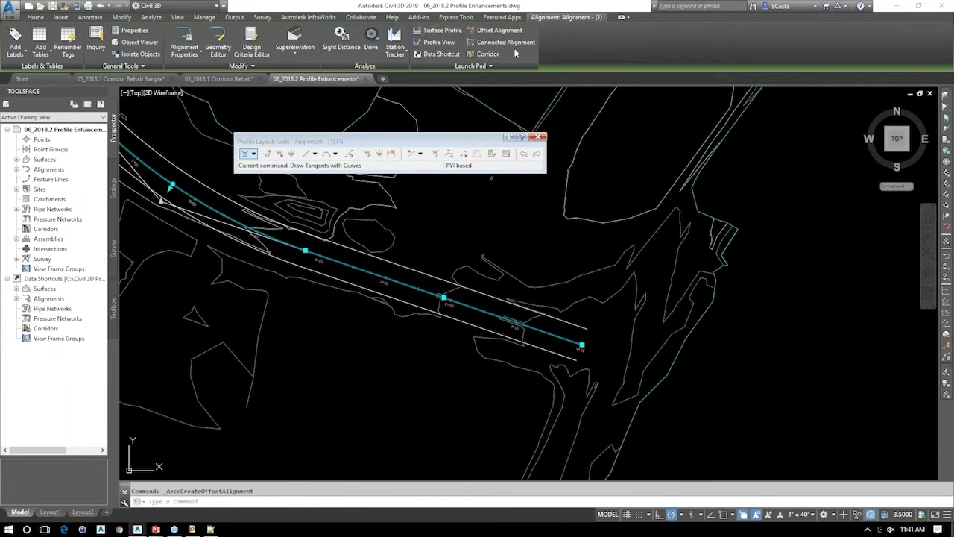
key(Escape)
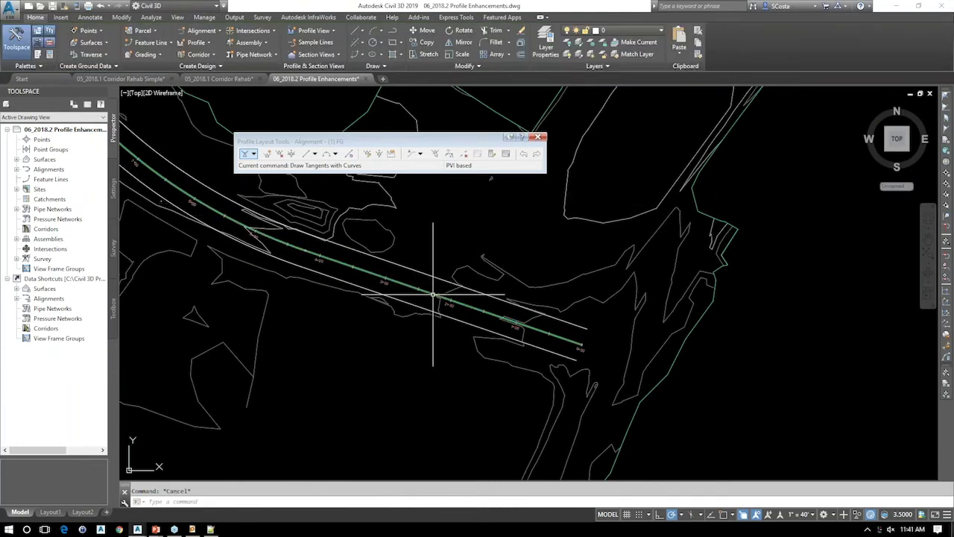
- Examine the offset profile creation settings for Alignment - (1) without creating more offset alignments
click(400, 260)
key(Escape)
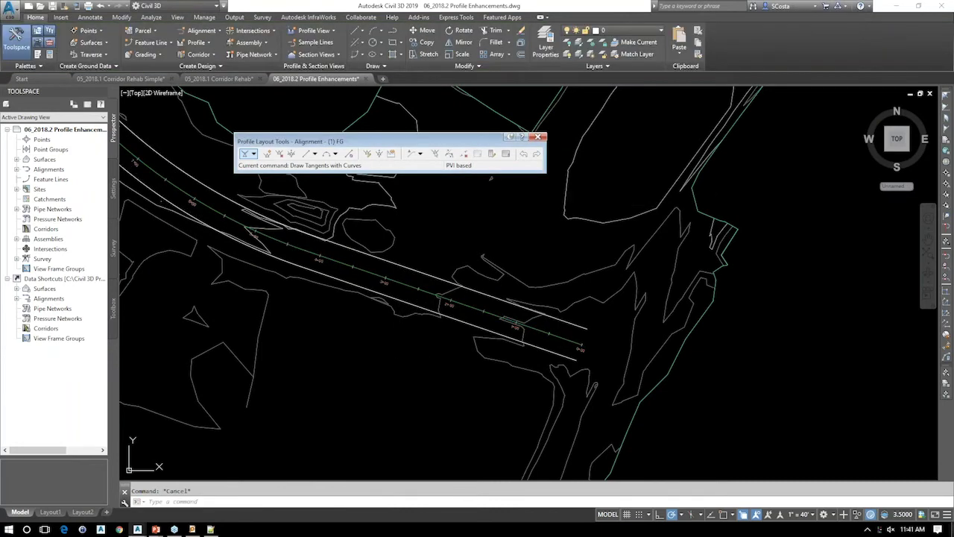
click(410, 273)
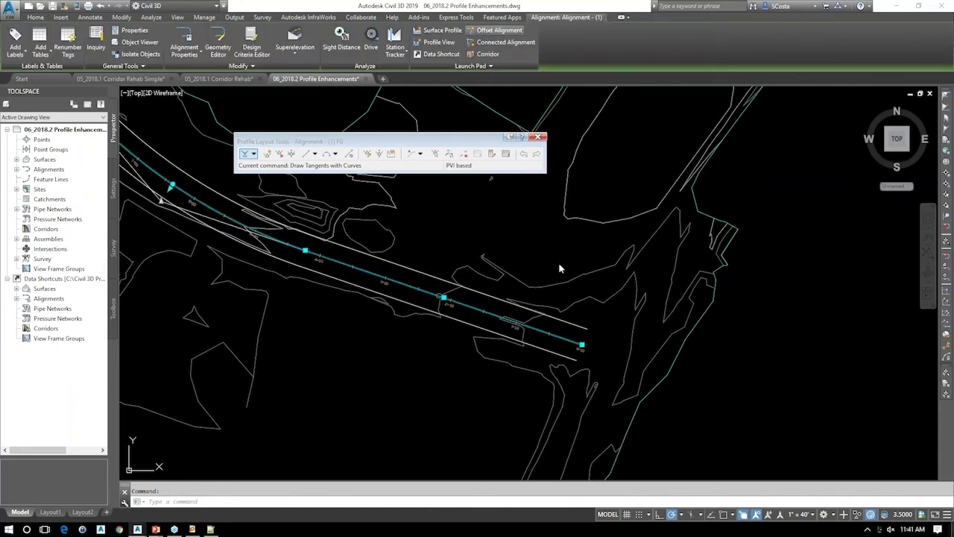
click(501, 31)
click(492, 253)
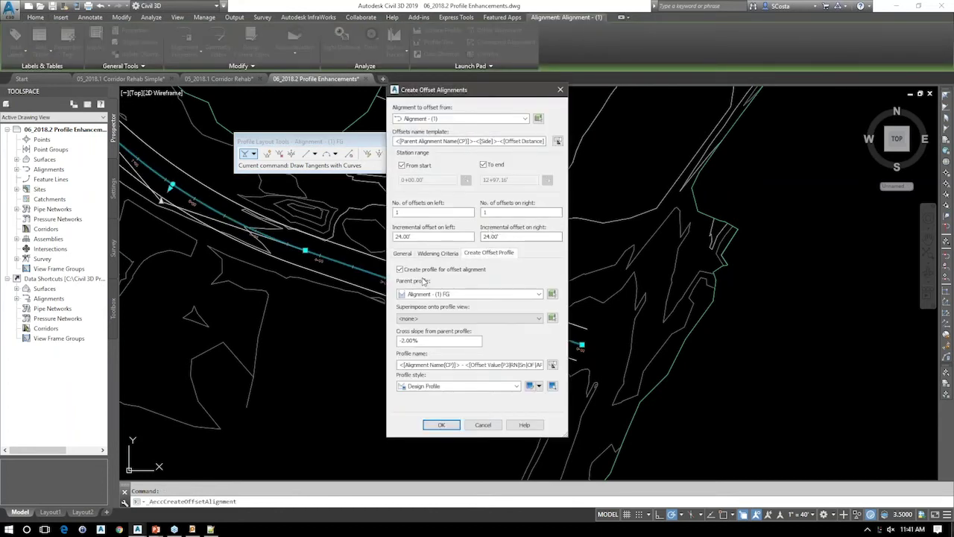
key(Escape)
- Sample the Proposed Ground surface as a profile along the Alignment - (1)-Right-24.00 offset alignment over its full station range
scroll(608, 343, down, 5)
scroll(400, 324, up, 3)
scroll(302, 348, up, 2)
click(303, 349)
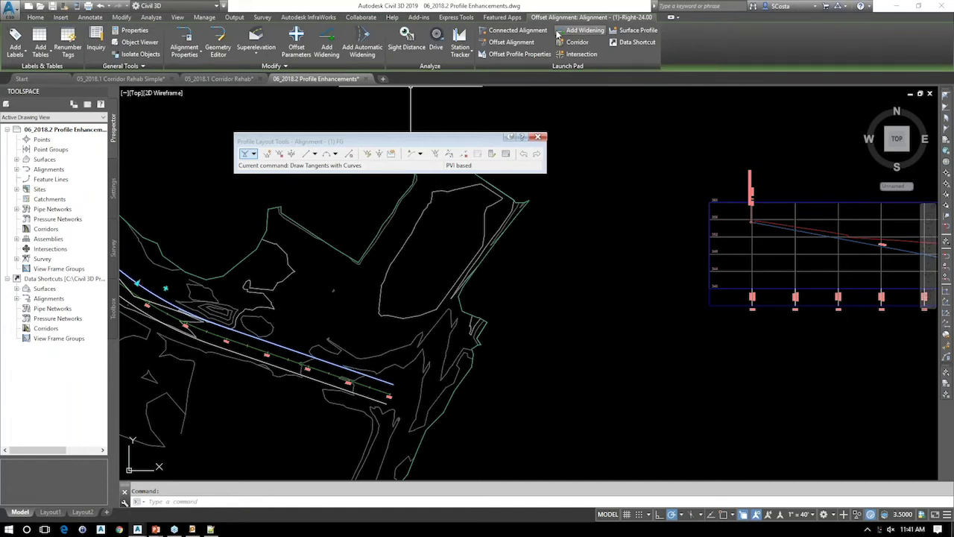
click(621, 32)
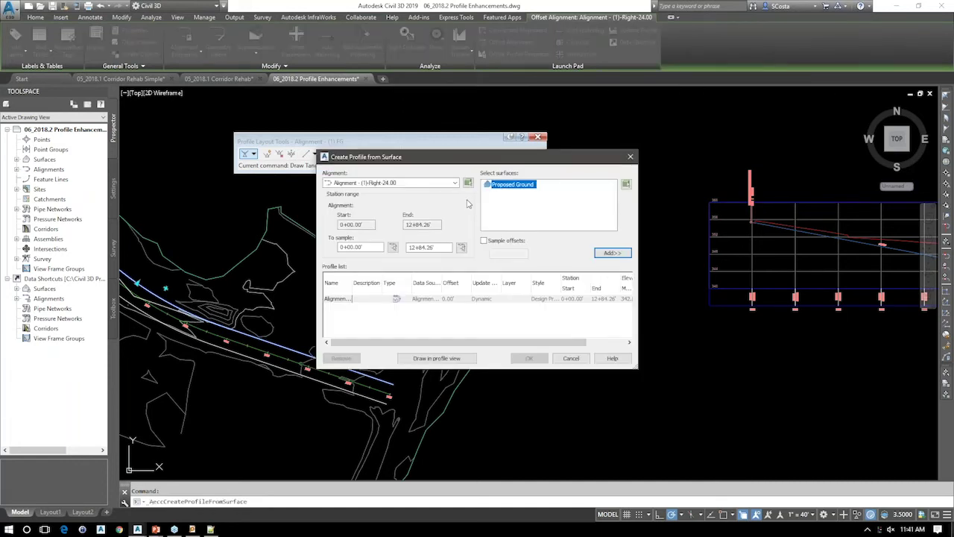
click(610, 255)
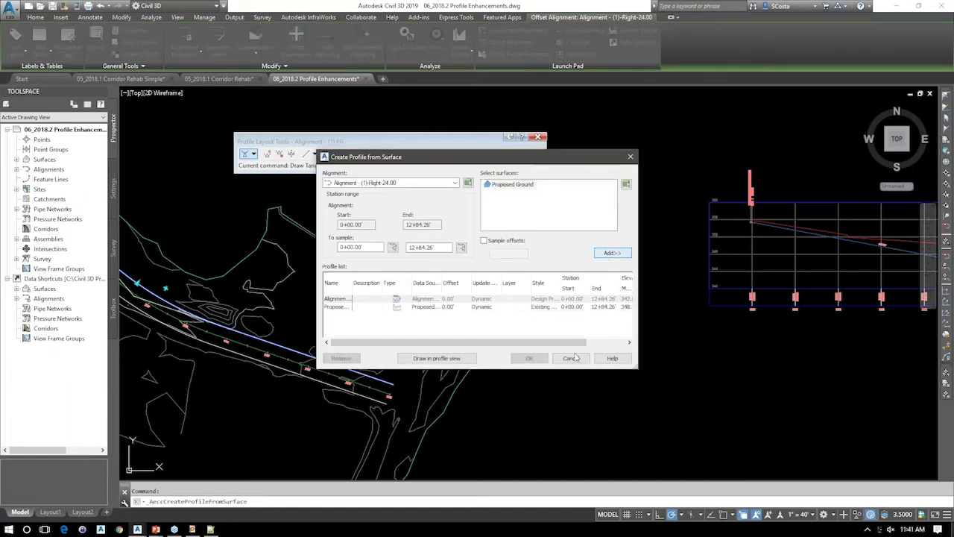
- Create a profile view for Alignment - (1)-Right-24.00 in the Profile View style and place it directly above the existing profile view
click(470, 359)
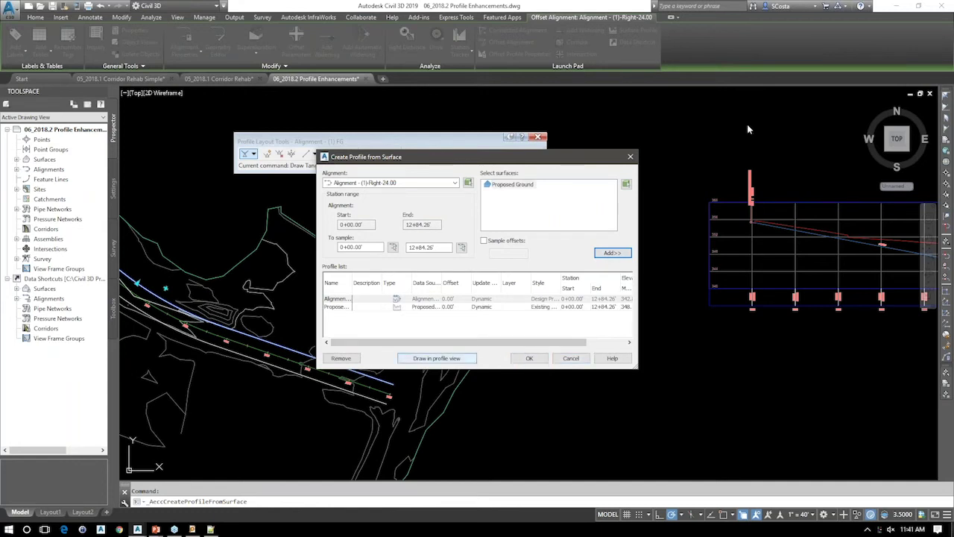
click(551, 374)
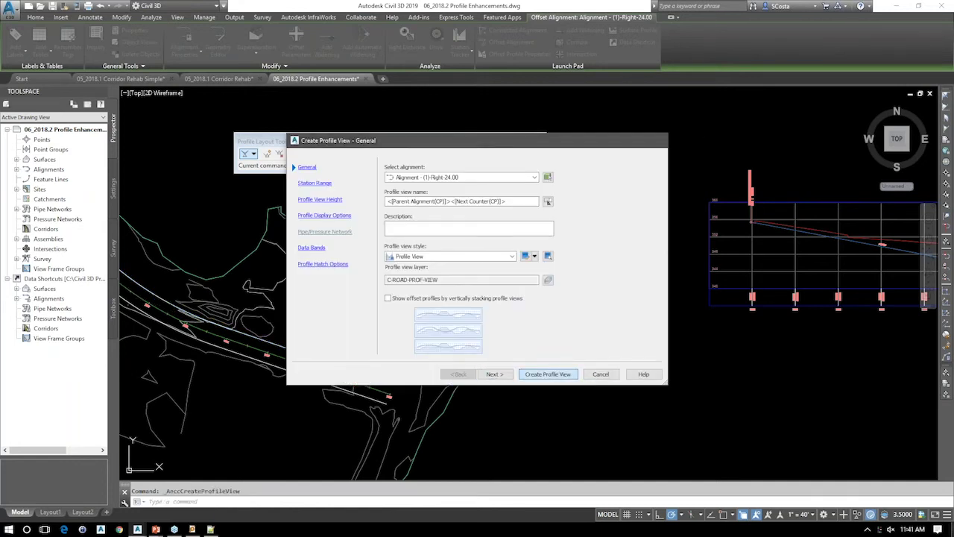
click(704, 156)
- Import a label set with line, grade break, crest curve and sag curve labels for the right offset's design profile
middle_drag(768, 187, 641, 198)
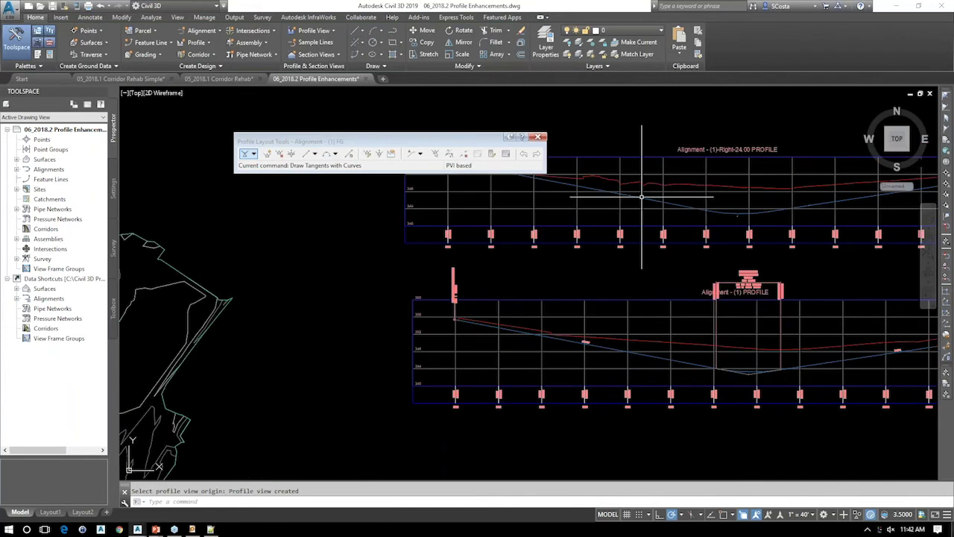
scroll(737, 200, up, 2)
scroll(736, 200, up, 2)
click(724, 211)
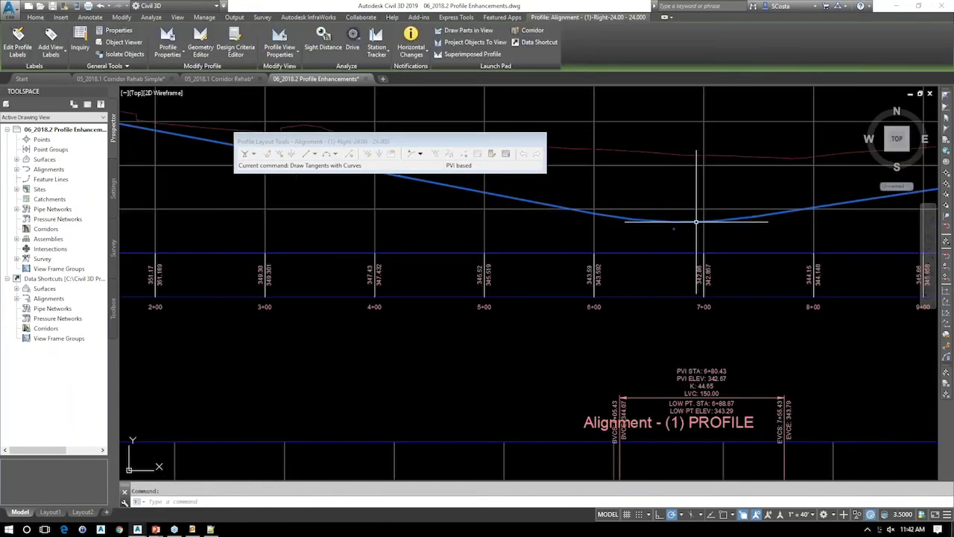
right_click(577, 192)
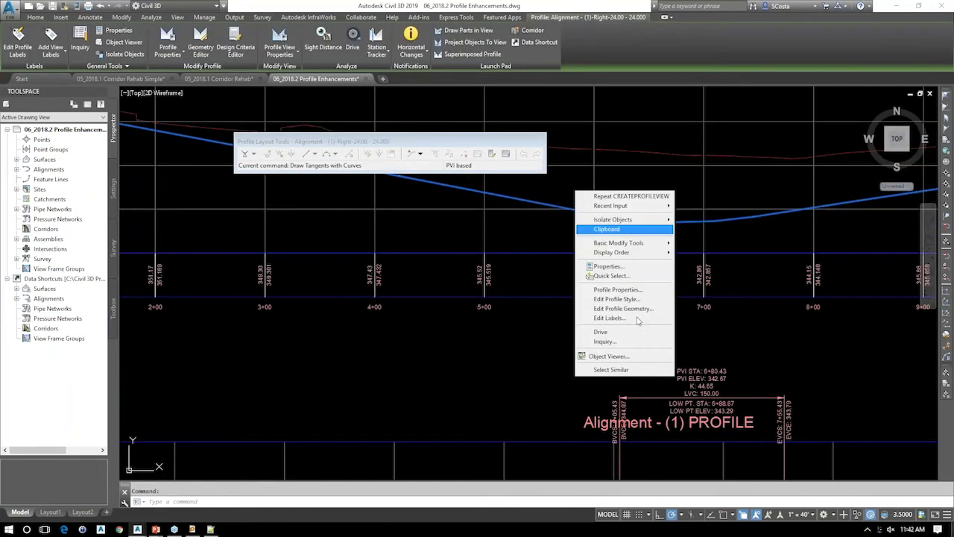
click(633, 320)
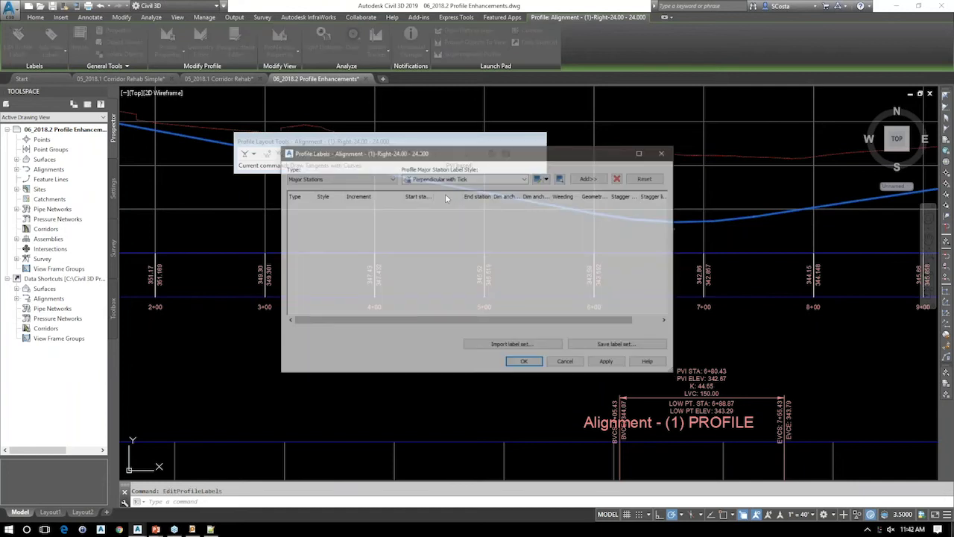
click(512, 346)
click(464, 278)
click(452, 284)
click(441, 325)
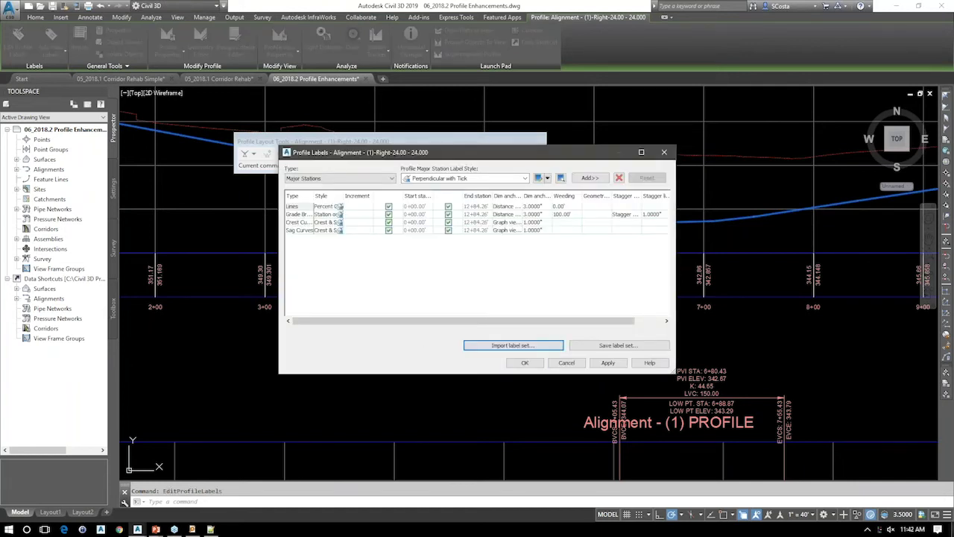
click(525, 363)
- Move the offset profile's sag curve label down to just above the curve and inspect the curve's geometry
middle_drag(671, 134, 665, 253)
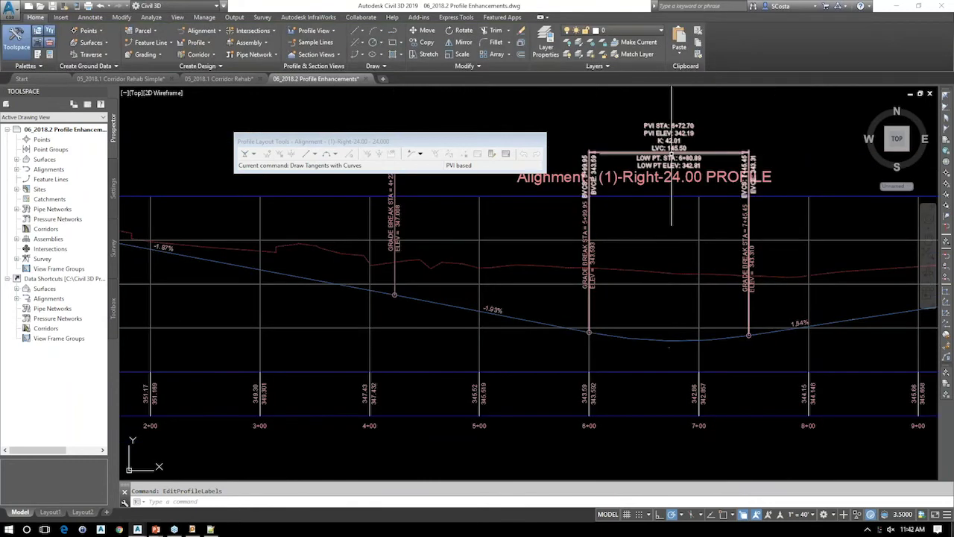
click(669, 165)
click(669, 154)
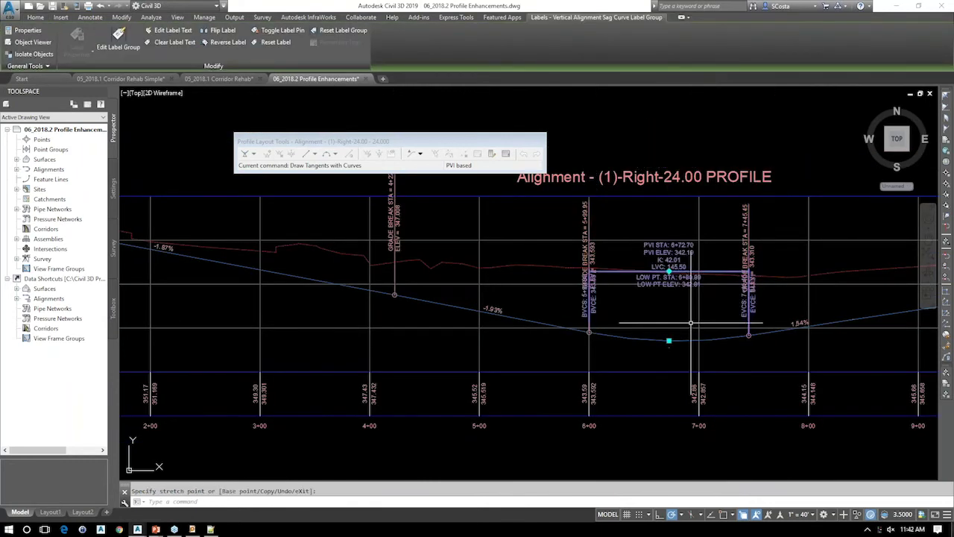
key(Escape)
key(Escape)
scroll(574, 320, up, 5)
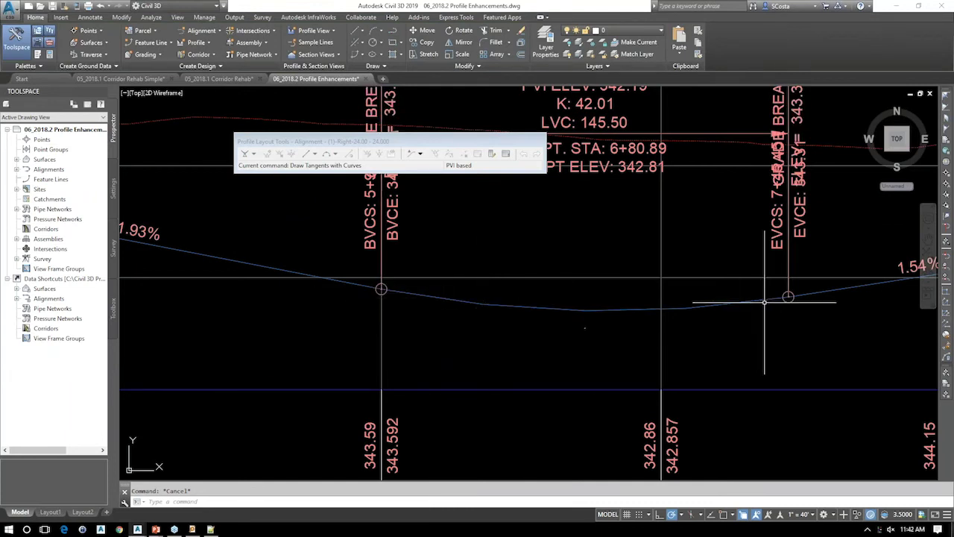
scroll(653, 315, down, 3)
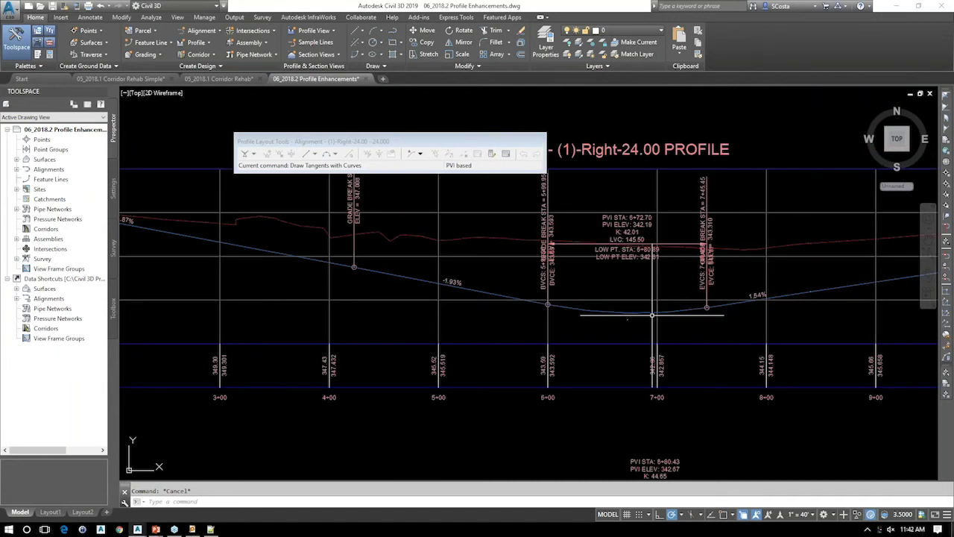
scroll(654, 316, down, 4)
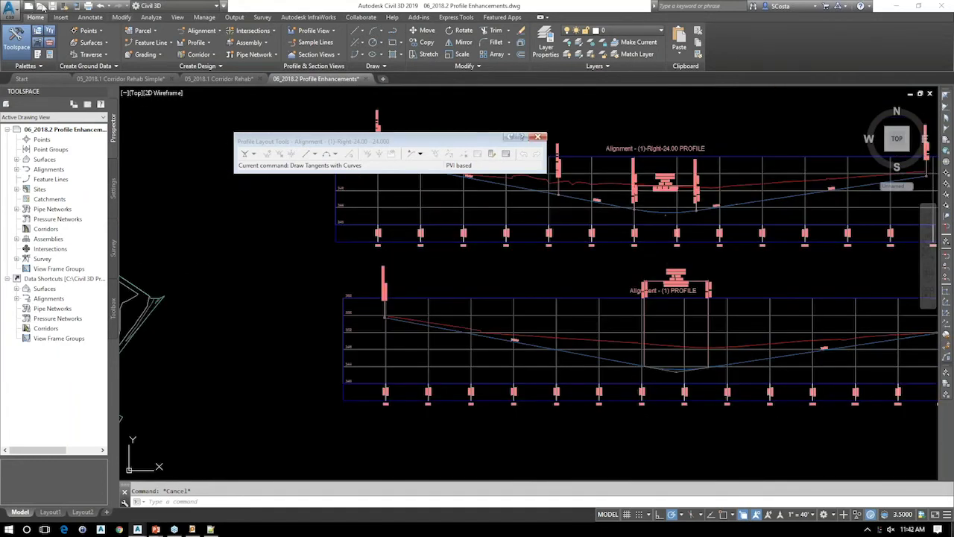
- Open the drawing 07_2018.2 Enhanced Projection Styles.dwg and bring the fitting in the section view into close view
click(42, 6)
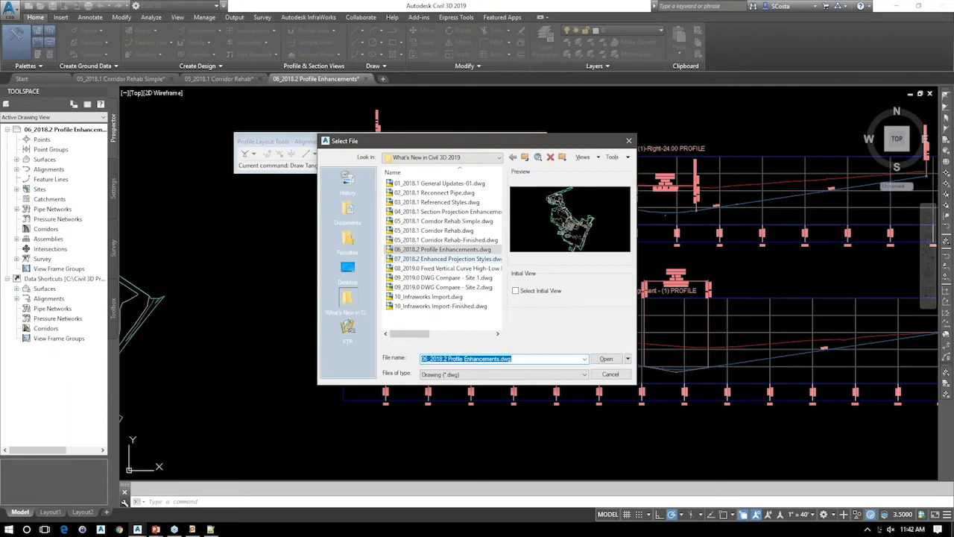
double_click(447, 259)
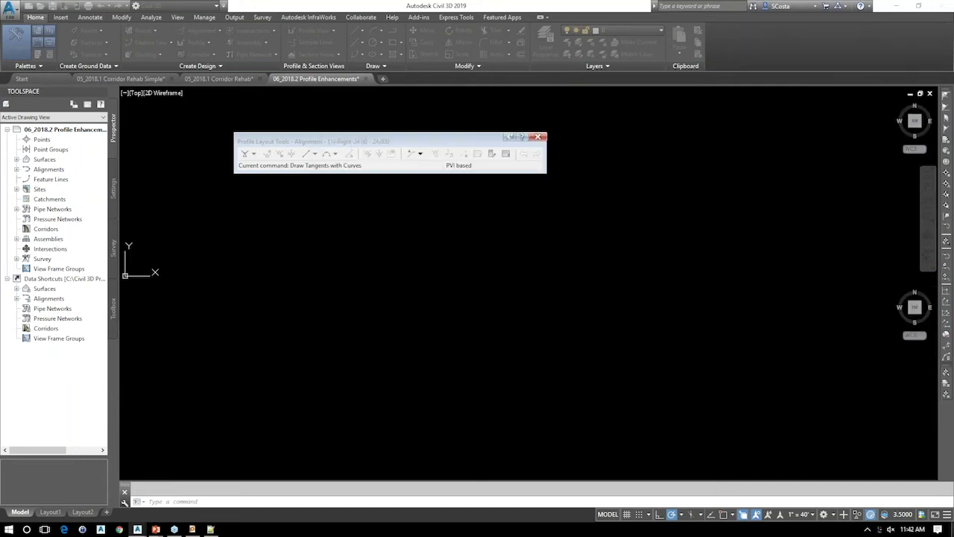
scroll(630, 218, up, 10)
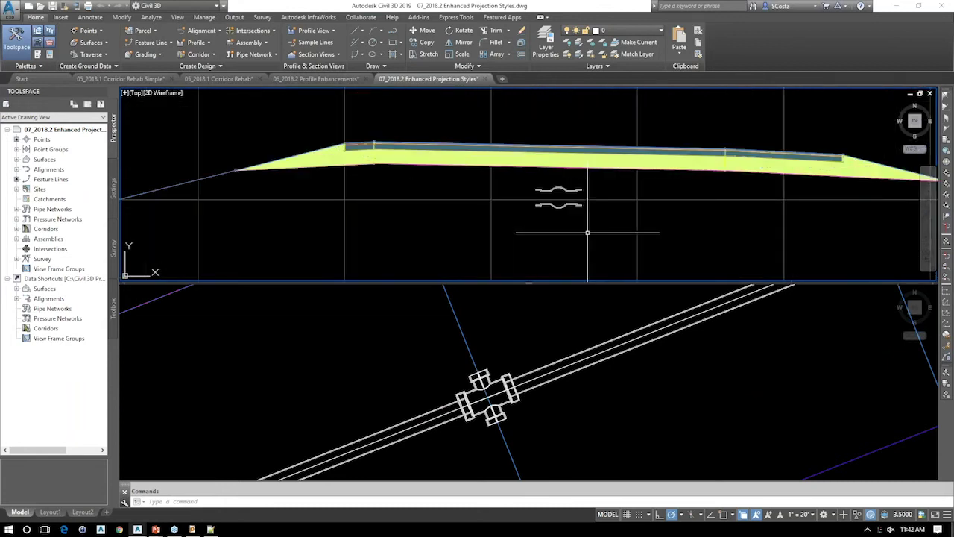
scroll(588, 232, up, 3)
- Turn on Draw Projection for the Custom_Solid fitting in the 3+00.00 section view's projection and crossing properties and apply it
click(489, 341)
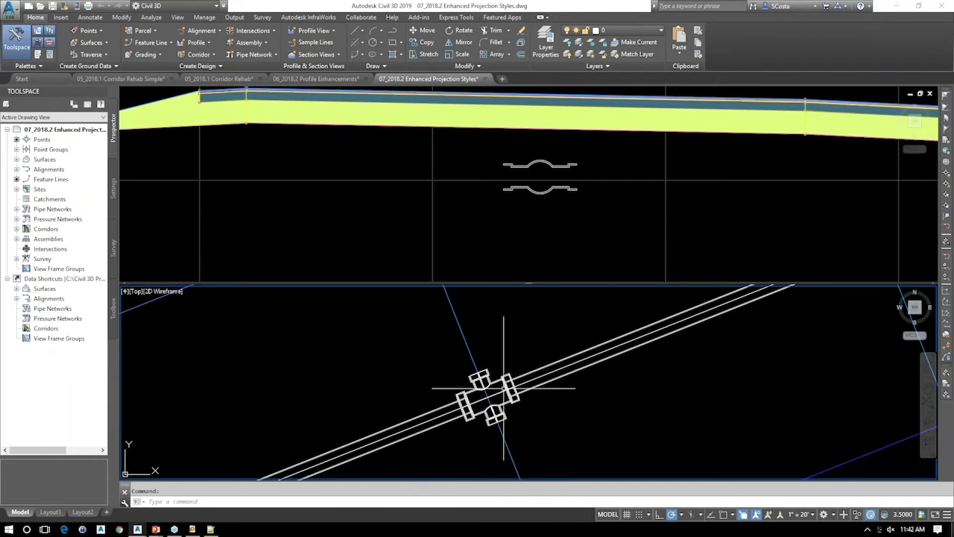
mouse_move(498, 408)
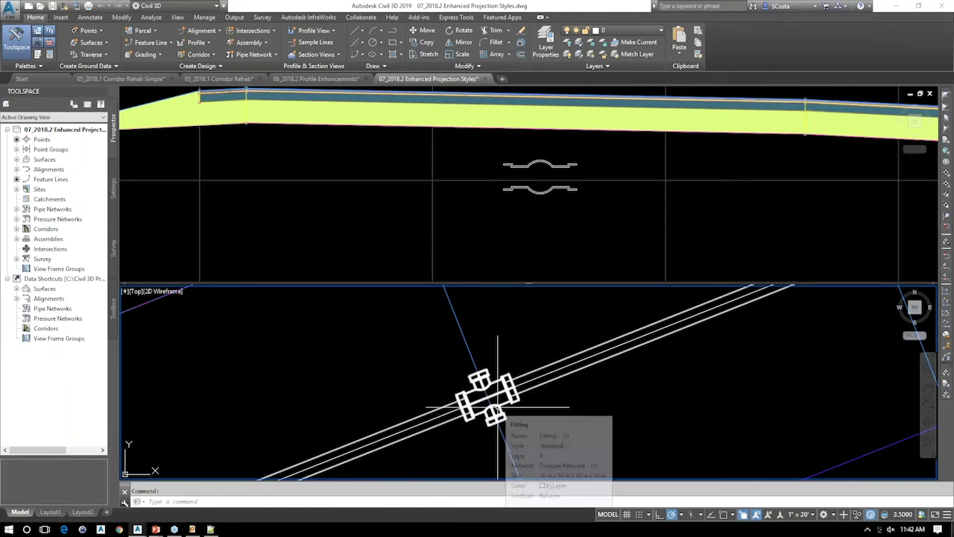
click(539, 190)
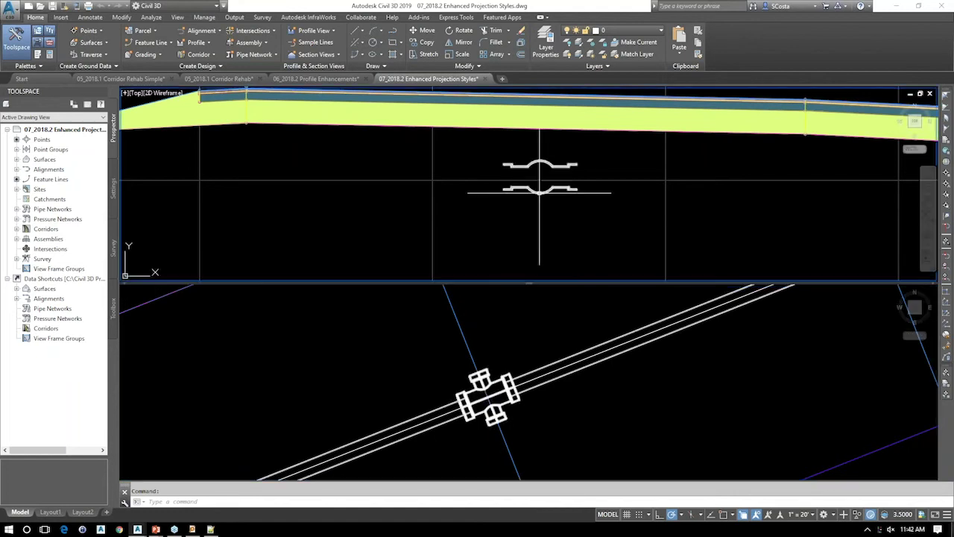
click(539, 190)
right_click(459, 207)
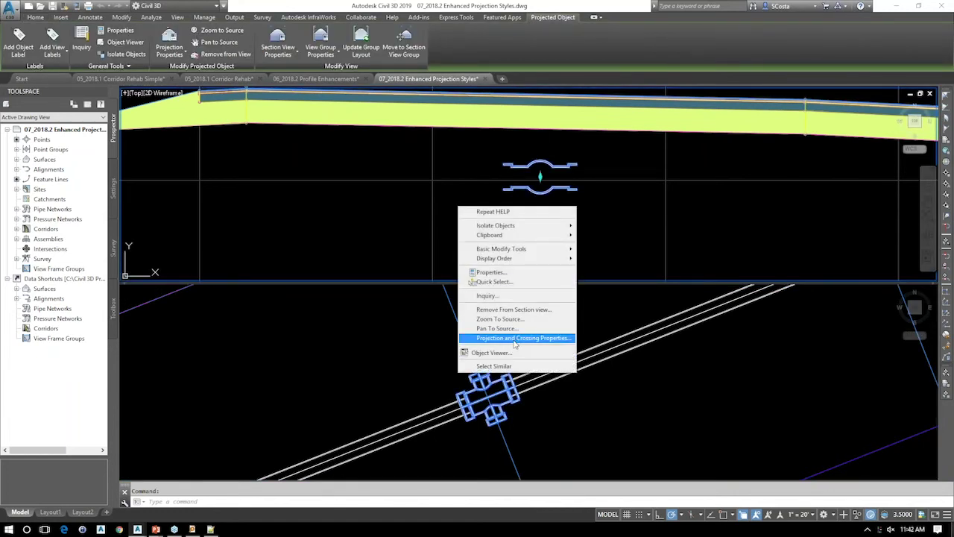
click(514, 340)
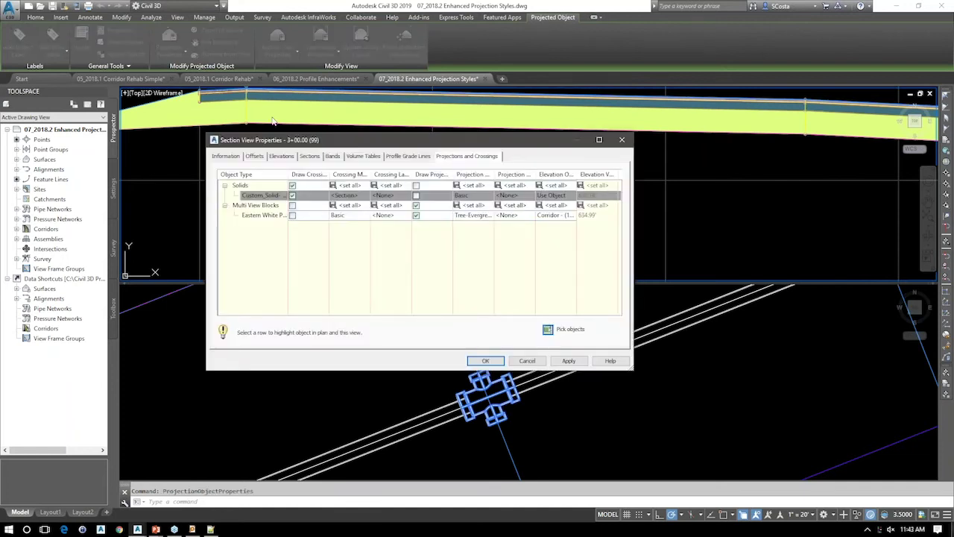
click(211, 176)
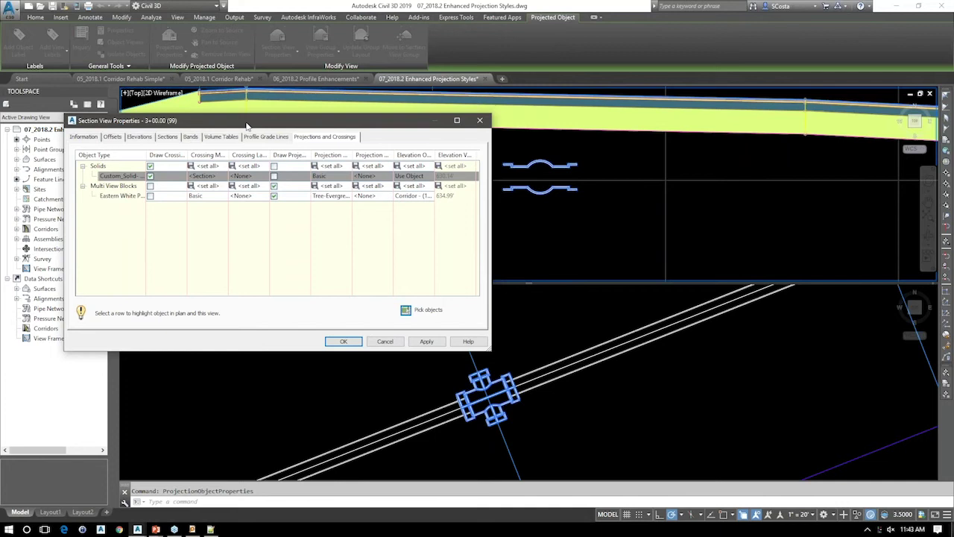
drag(247, 126, 228, 119)
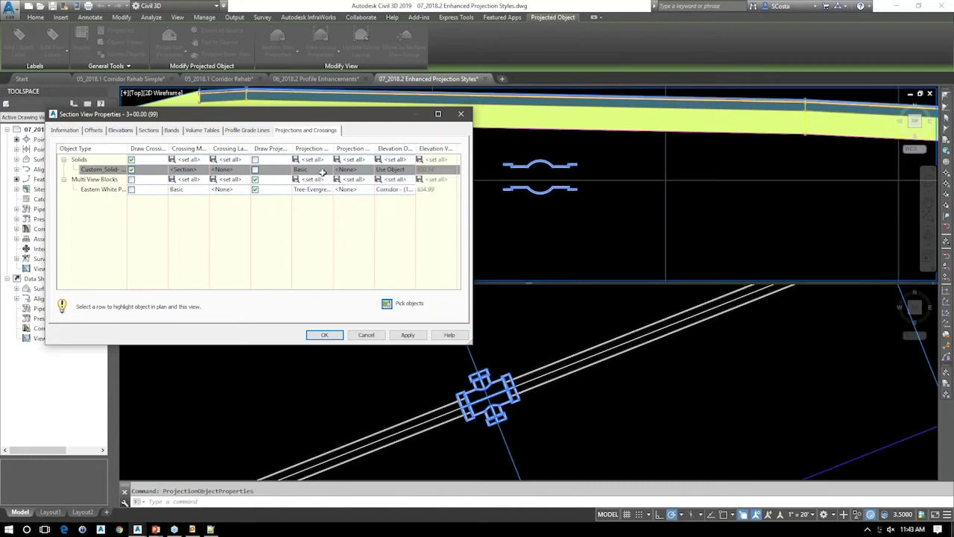
click(263, 170)
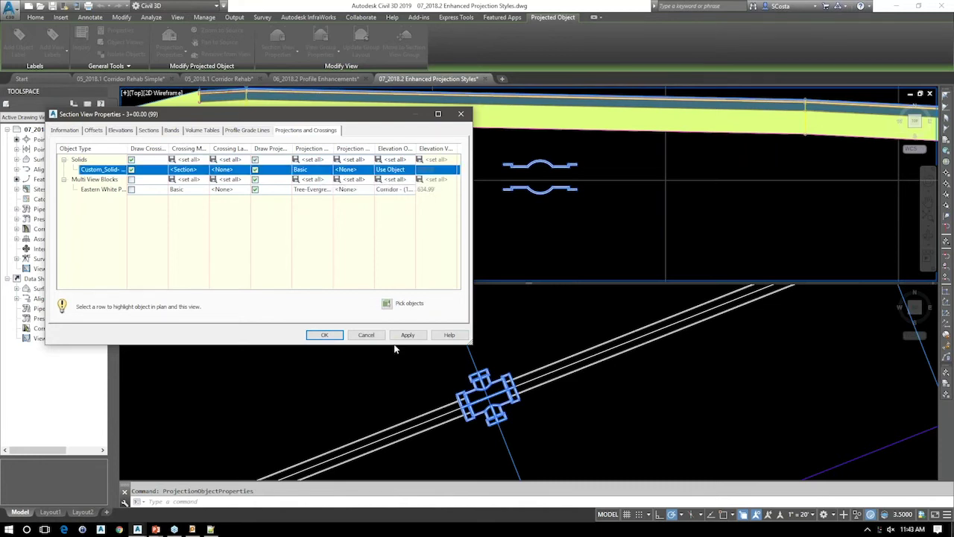
click(404, 337)
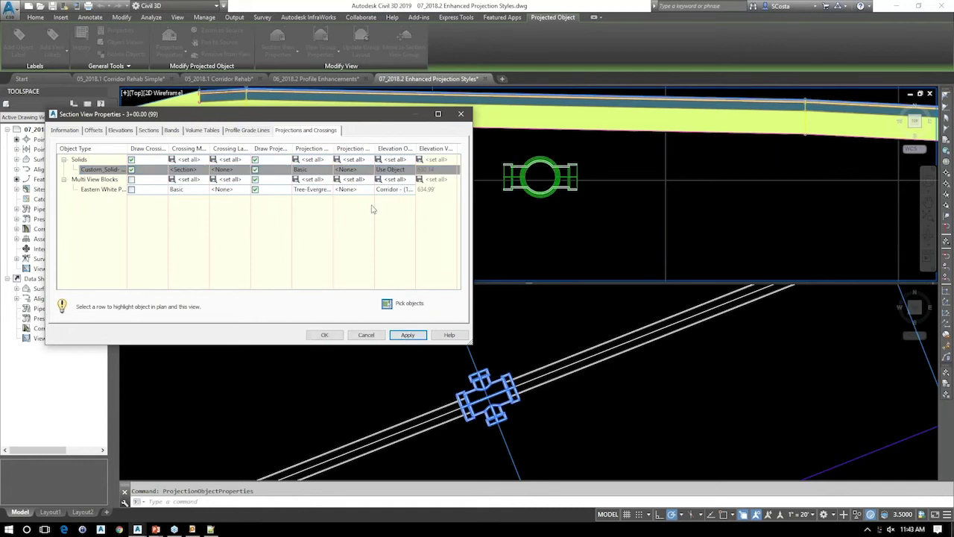
- Check the Custom_Solid's projection style, keep it at Basic, and turn its Draw Projection option off again
click(332, 172)
click(486, 296)
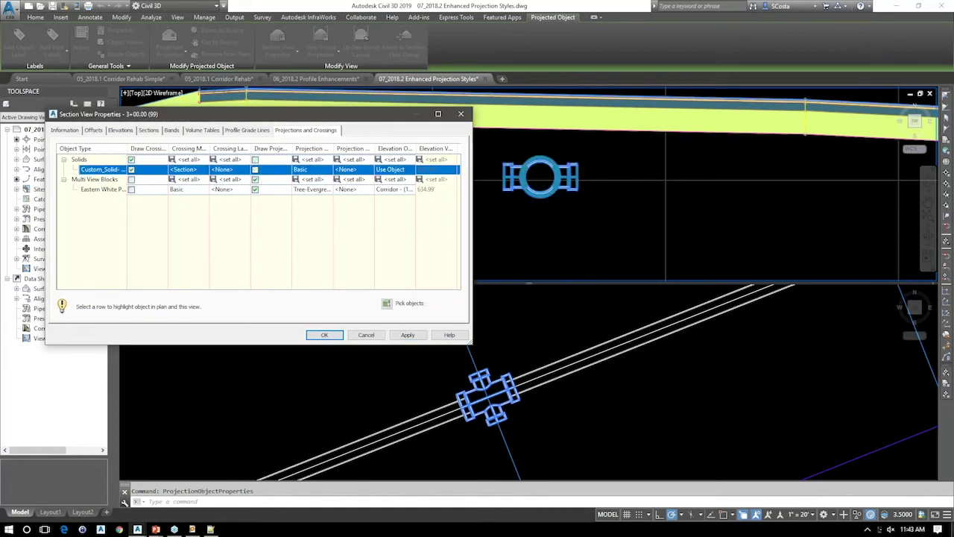
key(Return)
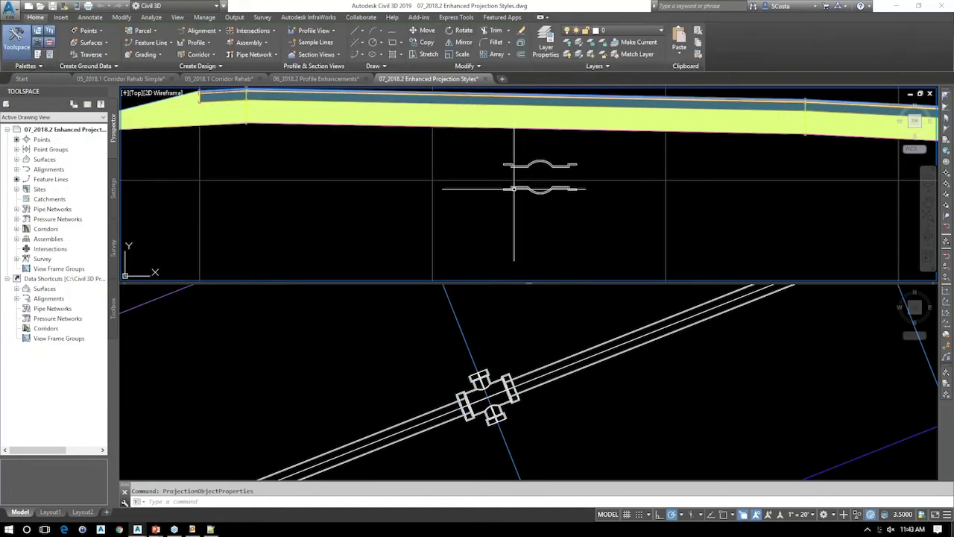
- Review the available projection styles for the Custom_Solid fitting, keep Basic, and turn on Draw Projection in the section view
click(514, 189)
right_click(493, 168)
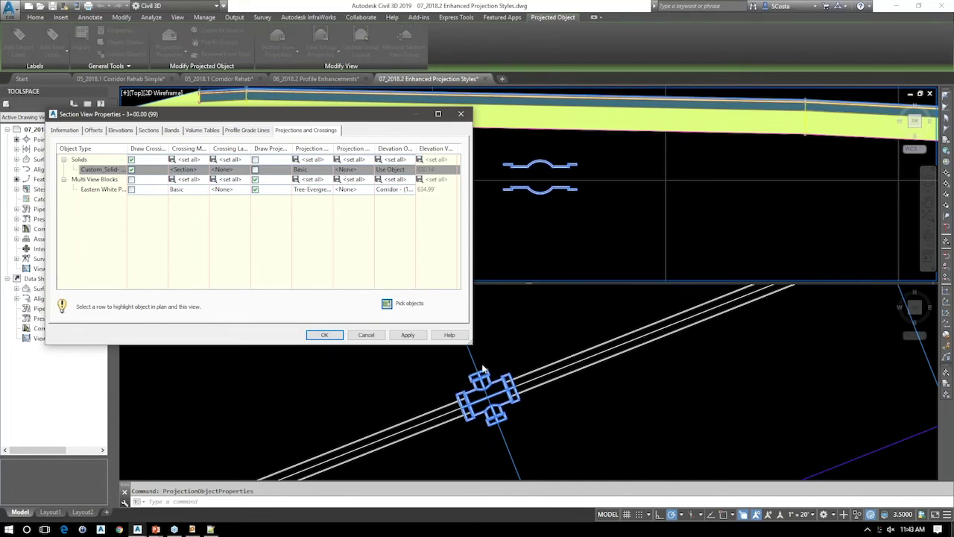
click(332, 172)
click(442, 280)
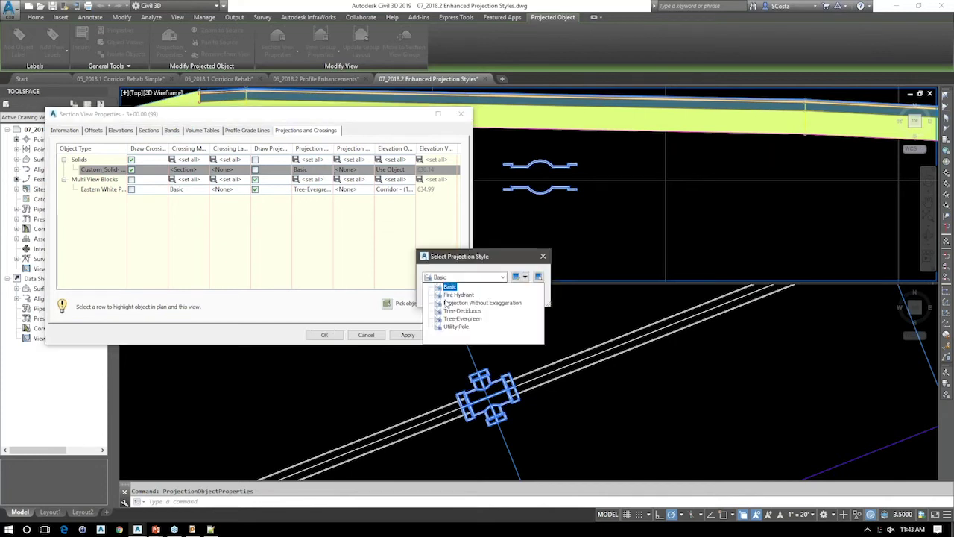
click(440, 302)
click(442, 298)
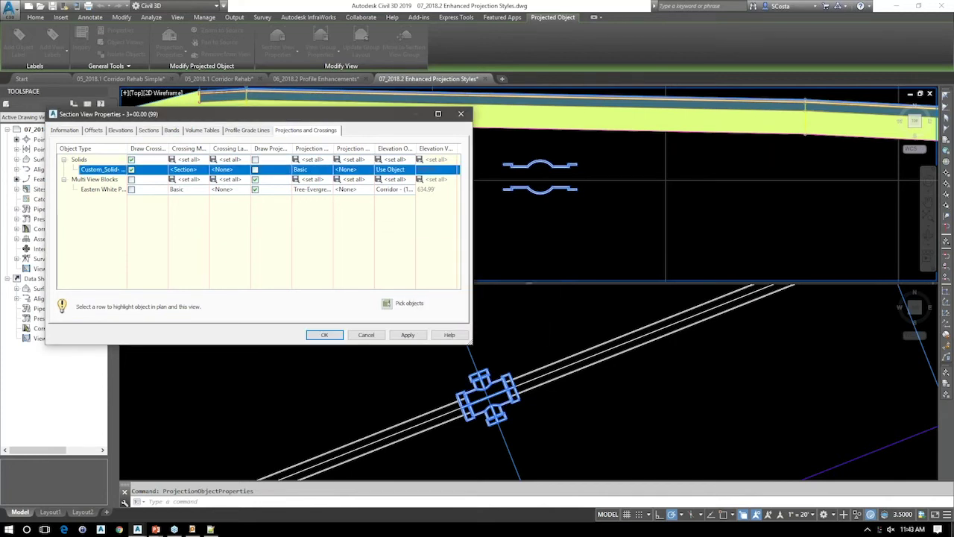
click(403, 336)
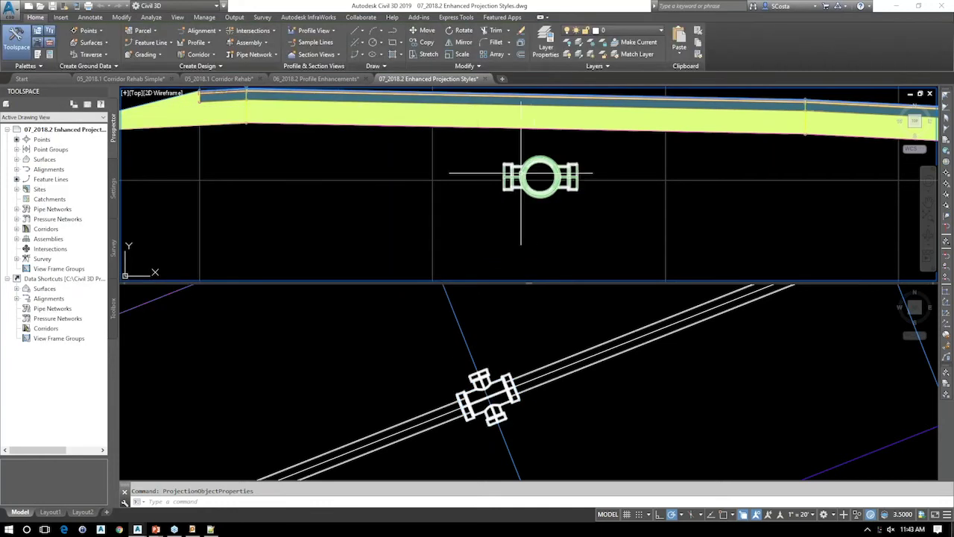
click(532, 173)
right_click(468, 172)
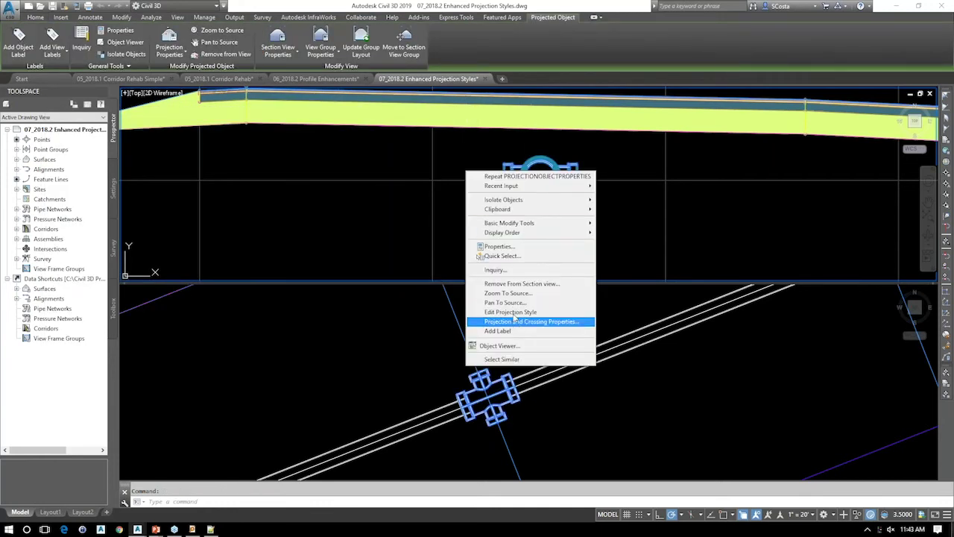
click(531, 321)
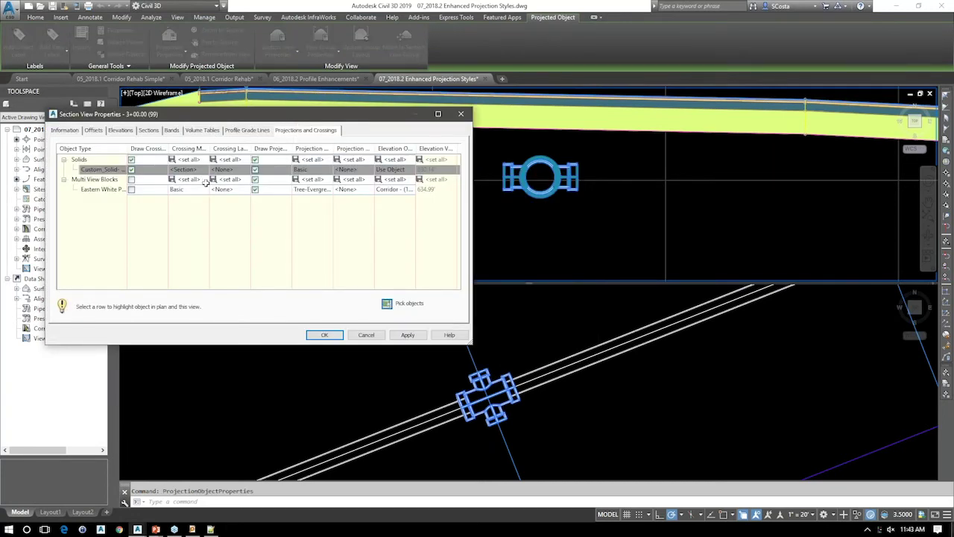
key(Escape)
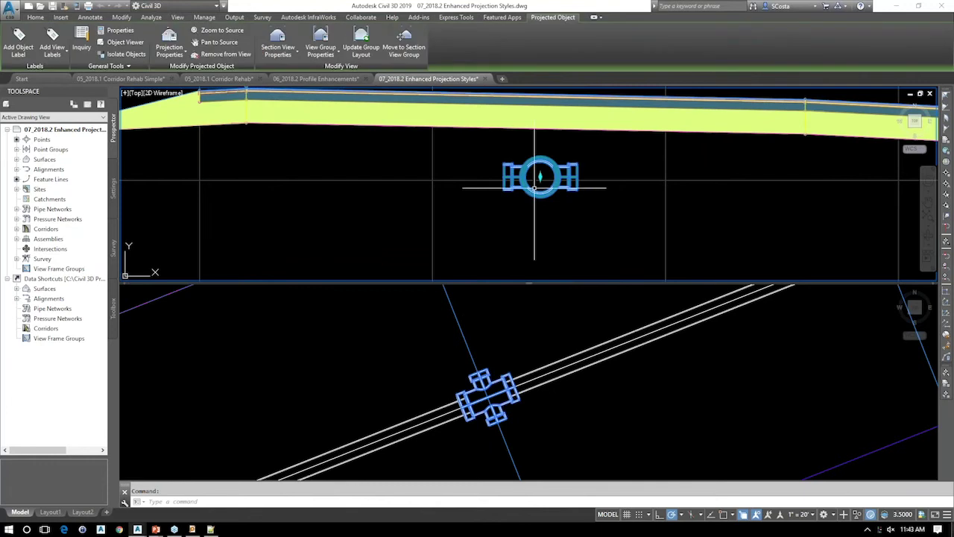
- Examine the section display layers of the Basic projection style assigned to the Custom_Solid fitting, keeping the style as it is
right_click(535, 188)
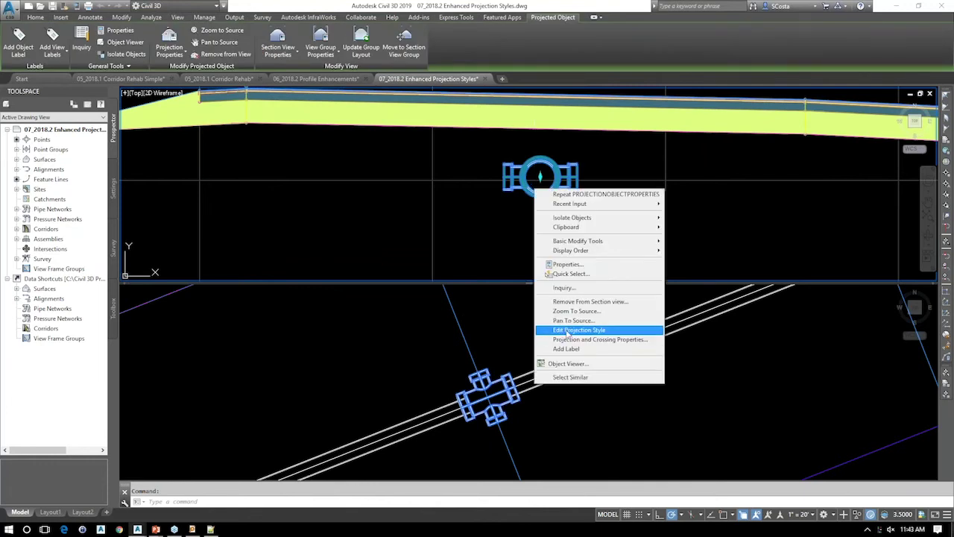
click(571, 339)
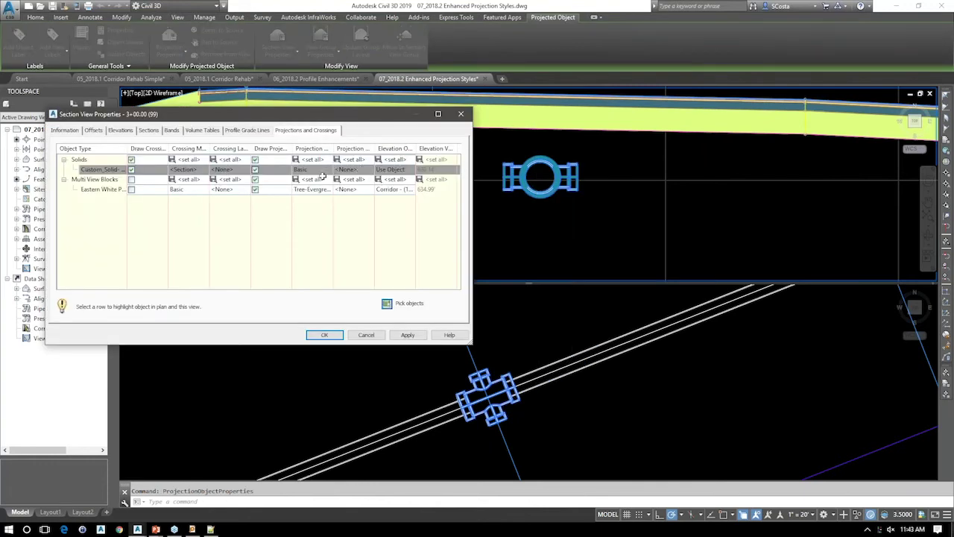
click(325, 170)
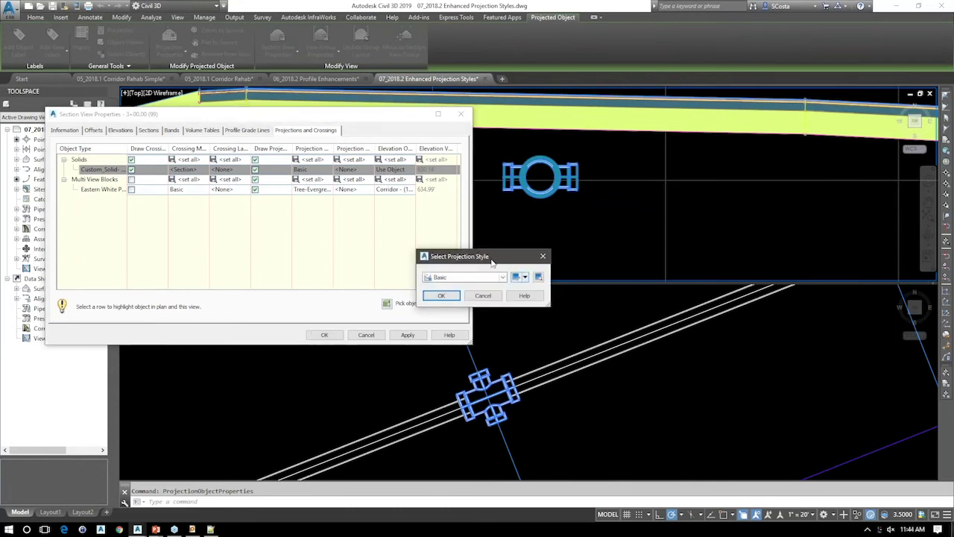
click(516, 277)
click(409, 181)
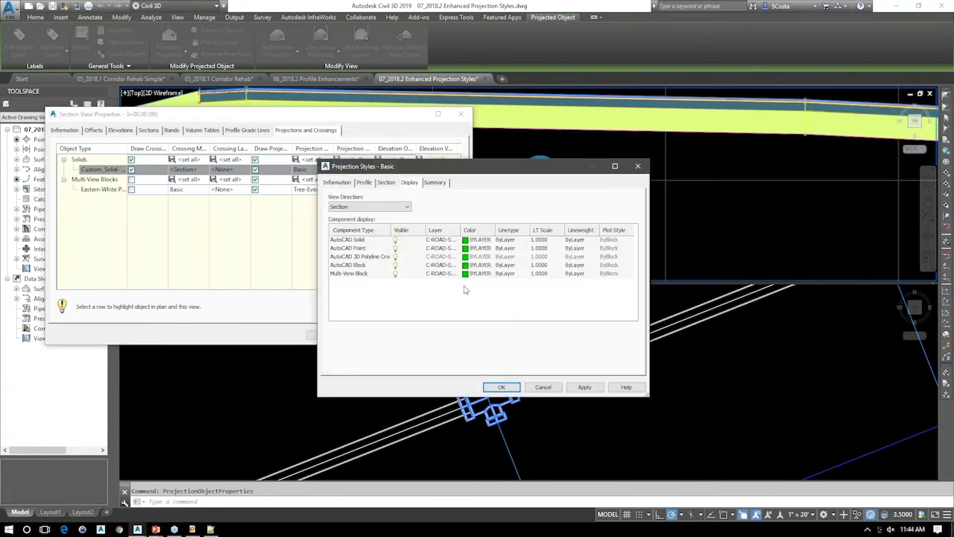
drag(451, 230, 498, 231)
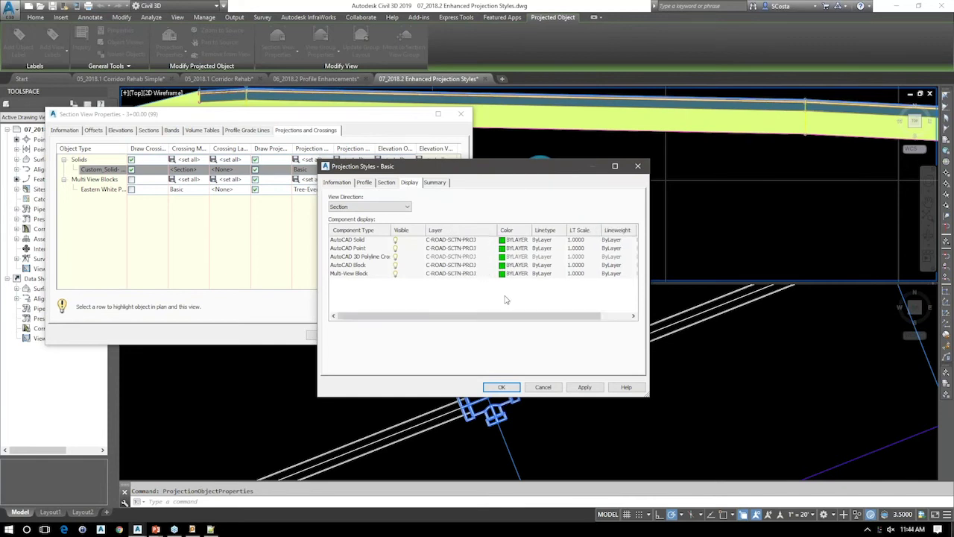
click(542, 387)
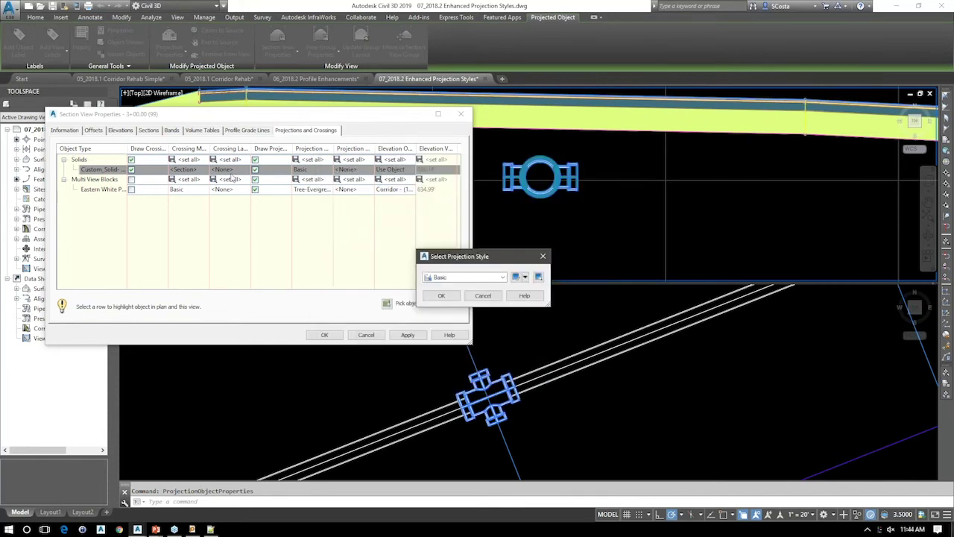
key(Return)
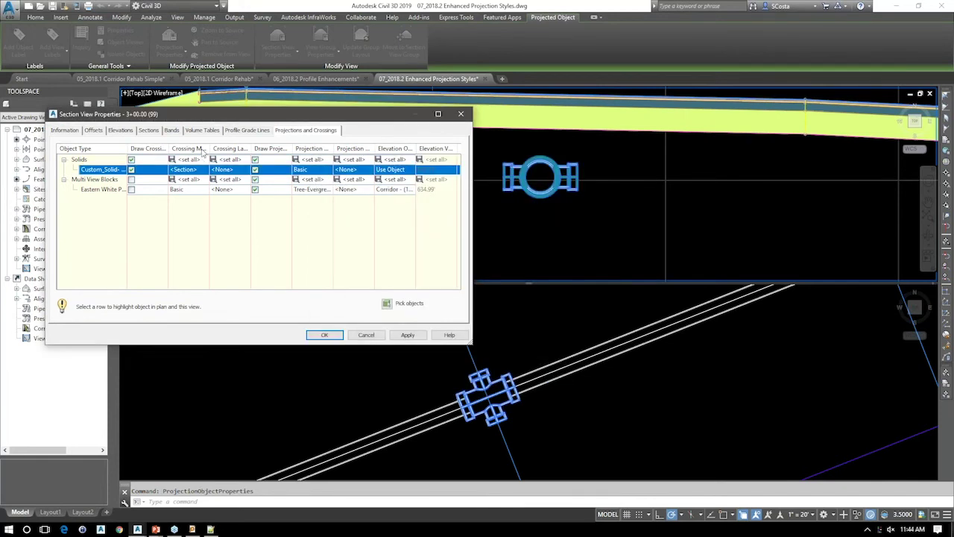
- Widen the Crossing Marker Style column, turn off Draw Projection for the Custom_Solid fitting, and apply the section view properties
double_click(262, 152)
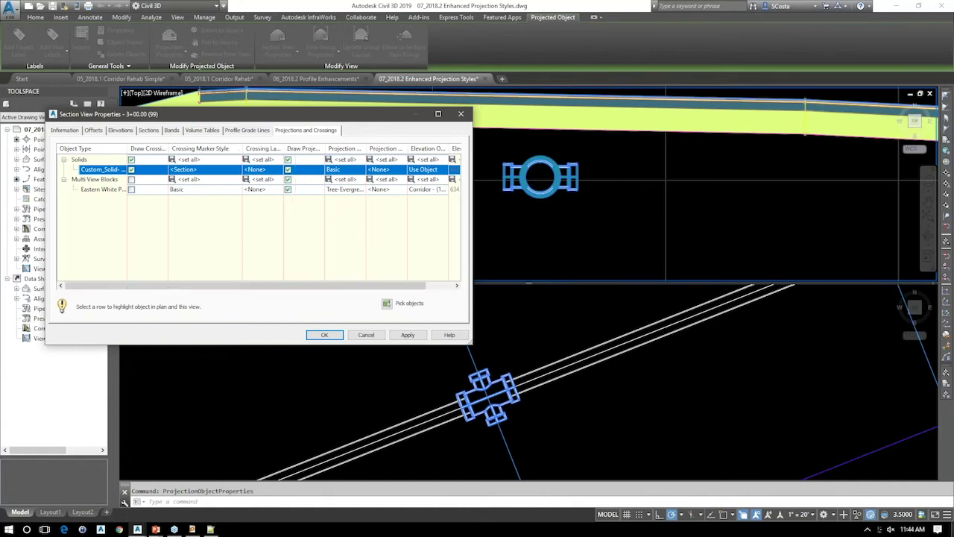
drag(180, 170, 232, 179)
click(289, 169)
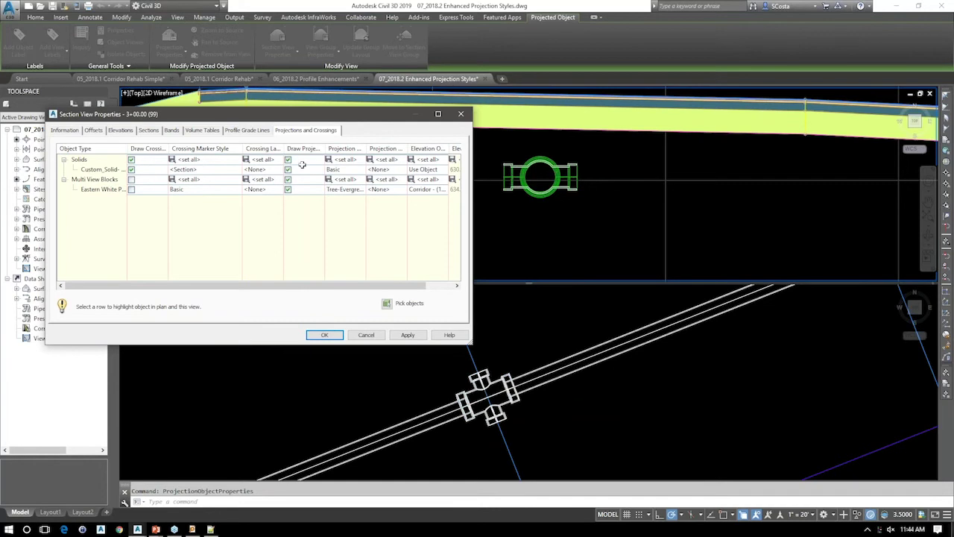
click(404, 337)
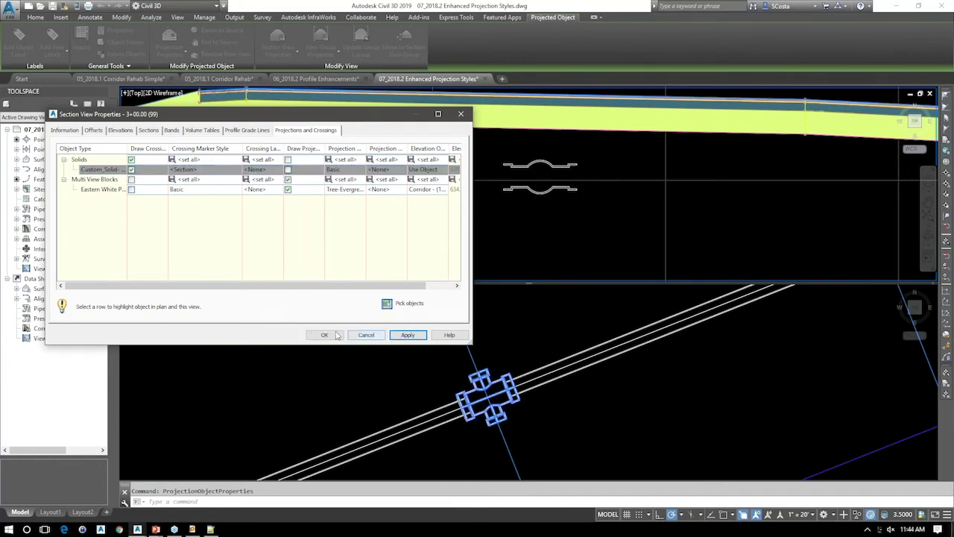
click(336, 335)
key(Escape)
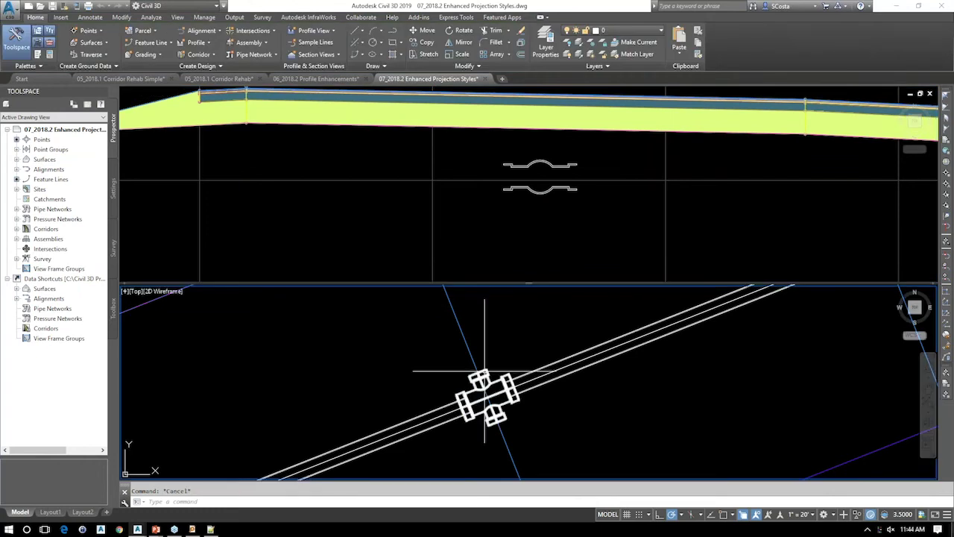
- Move the 3D Solid fitting in the plan view to layer C-HYDR-CTCH-DSPT through its object properties
click(489, 385)
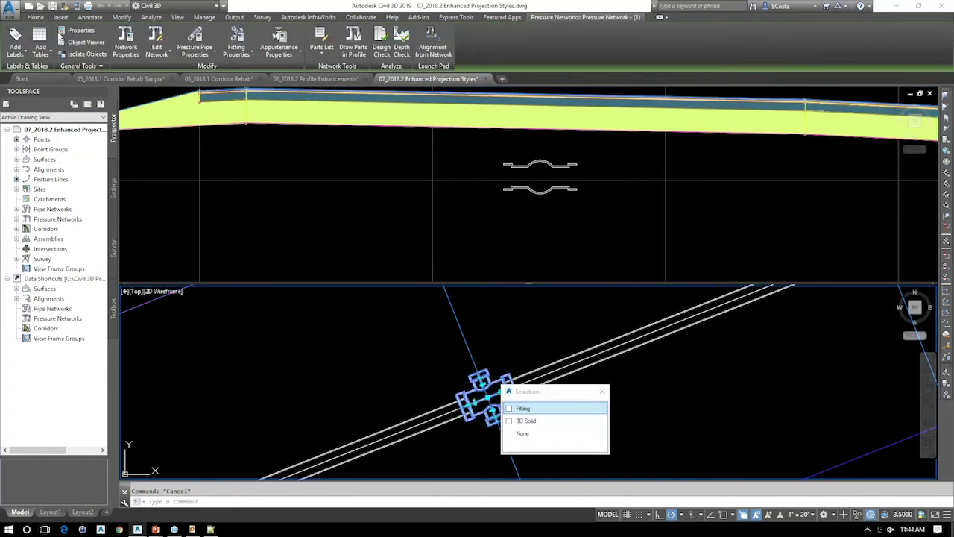
click(37, 17)
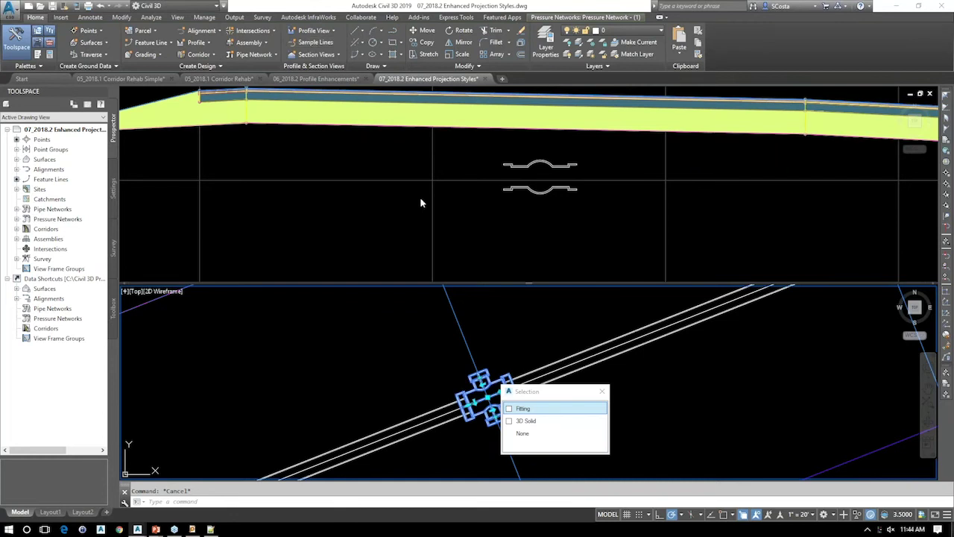
key(Escape)
key(ctrl+1)
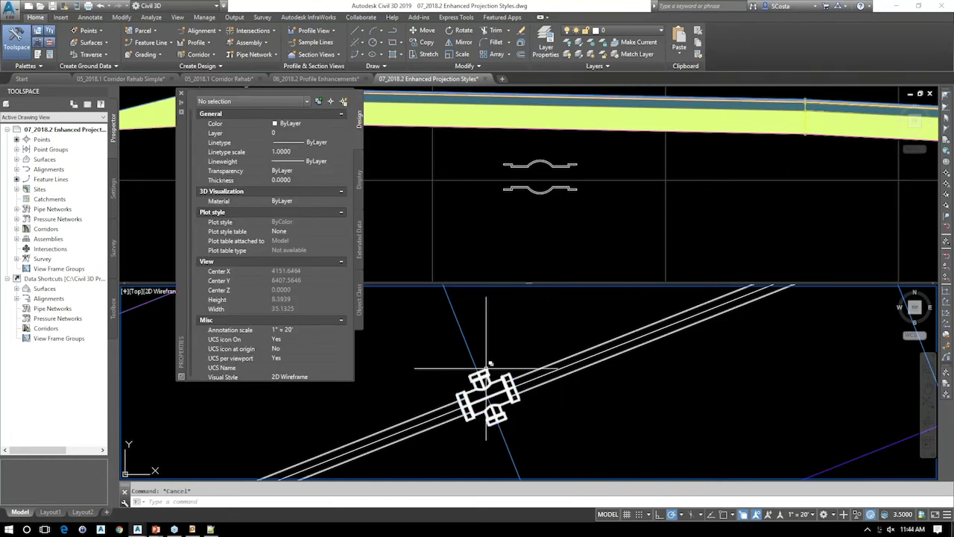
click(486, 368)
click(291, 133)
click(291, 135)
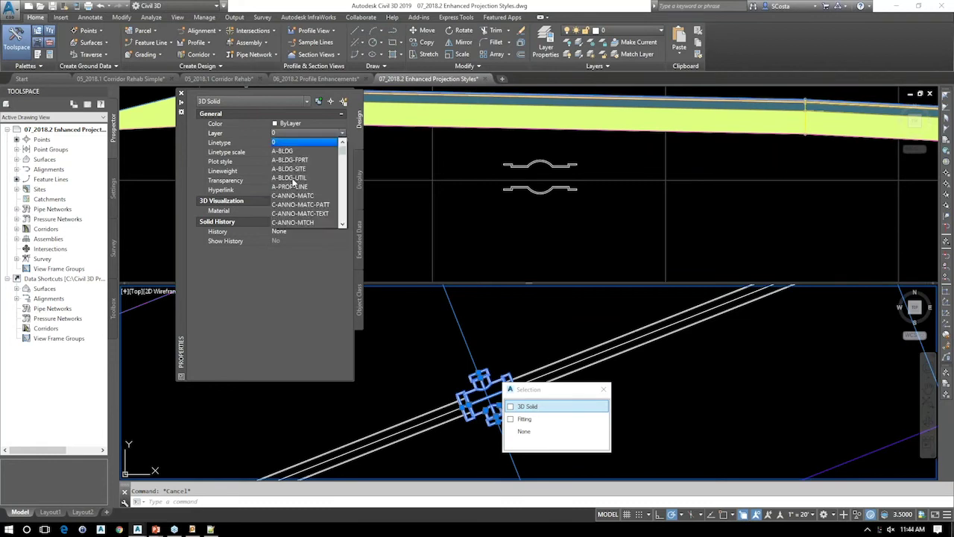
scroll(294, 182, down, 5)
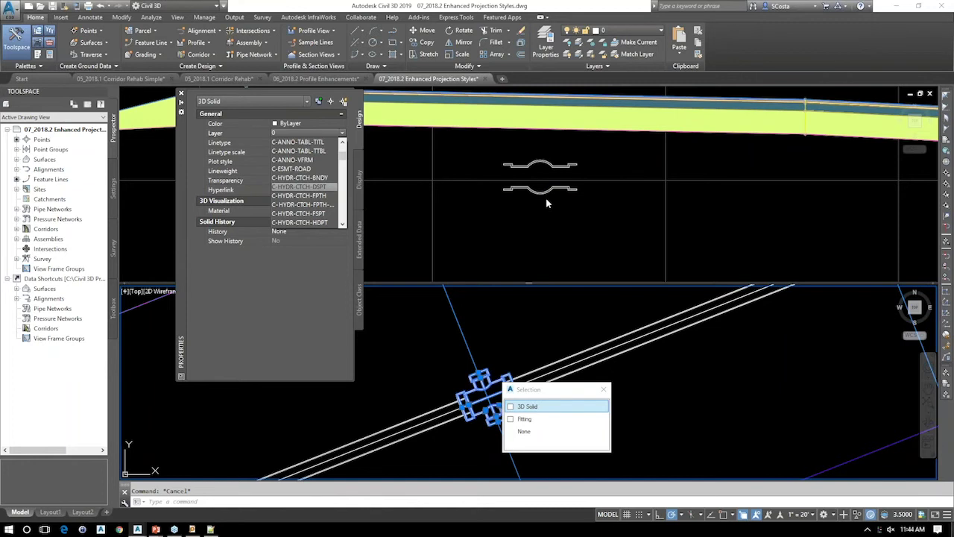
key(Escape)
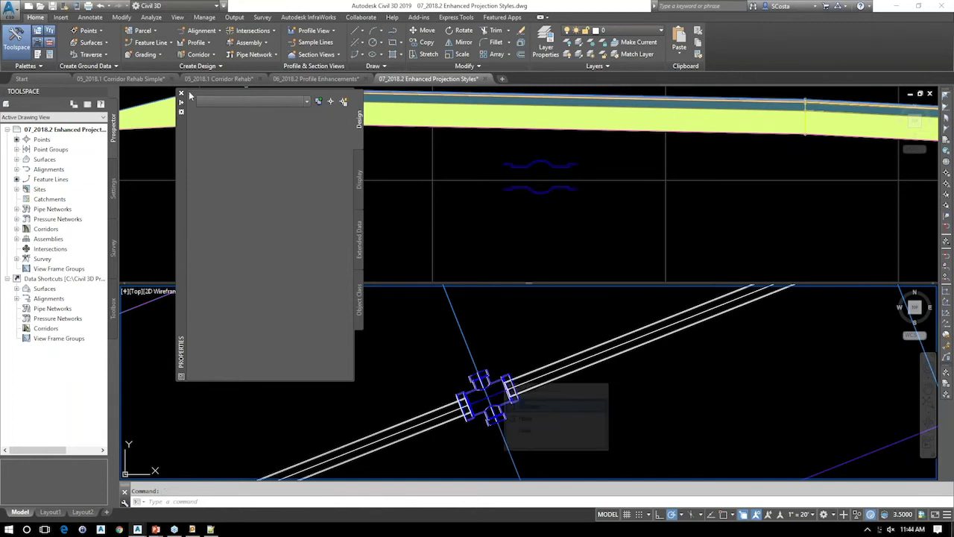
click(181, 94)
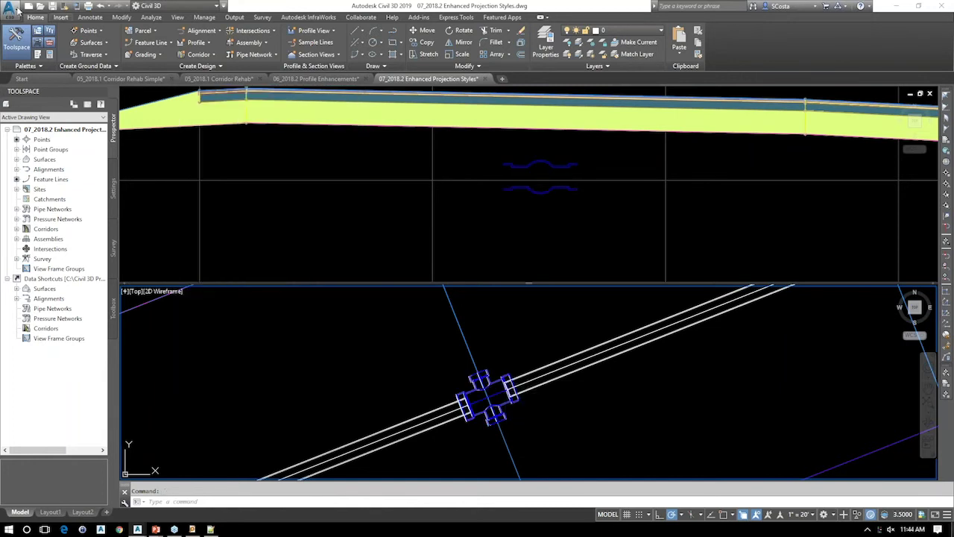
- Switch to the PowerPoint slide show and advance to the New Pressure Network Imperial Content slide
key(alt+Tab)
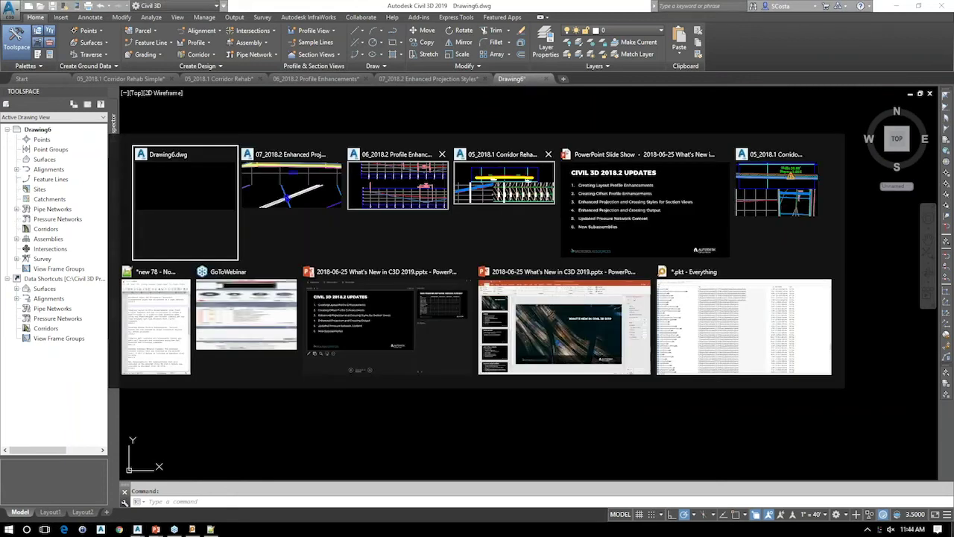
key(alt+Tab)
key(alt+Tab)
key(alt+Tab)
key(alt+Tab)
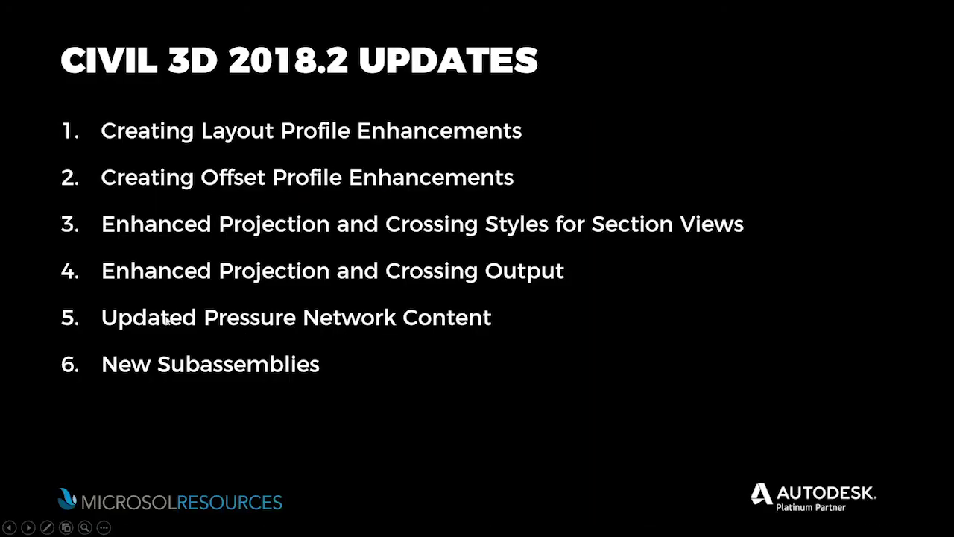
click(369, 311)
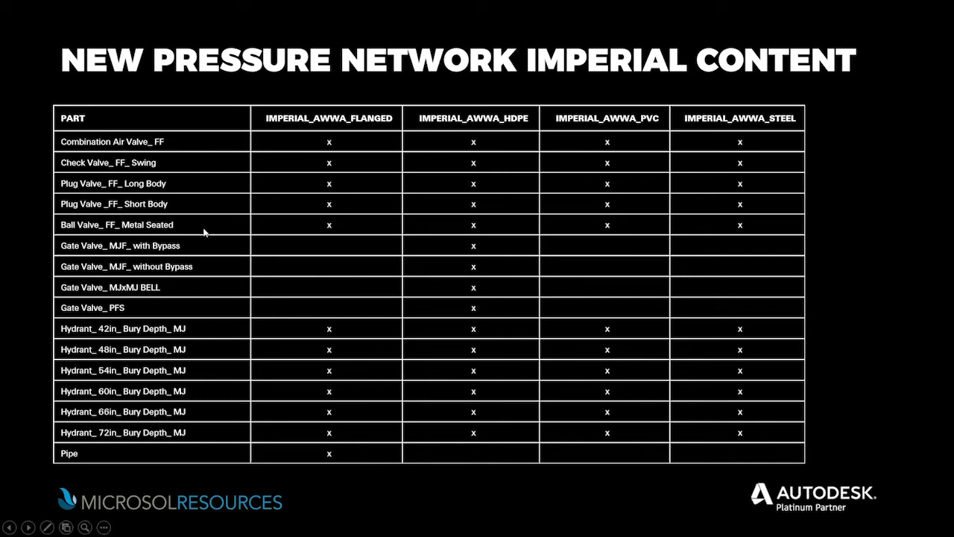
- Search for *.sqlite files in Everything, sort them by path, and open the folder containing the C3D 2019 Imperial_AWWA_Steel.sqlite catalog
key(super)
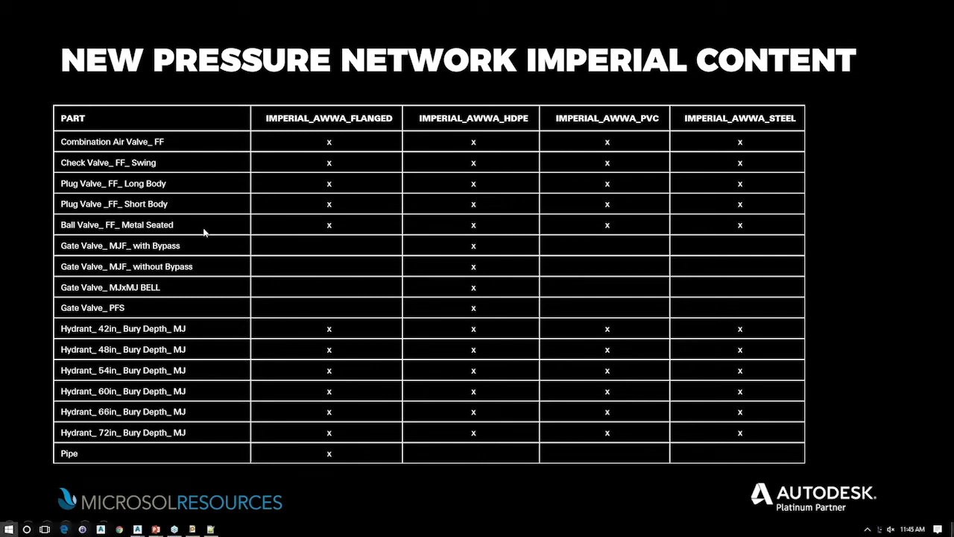
text(every)
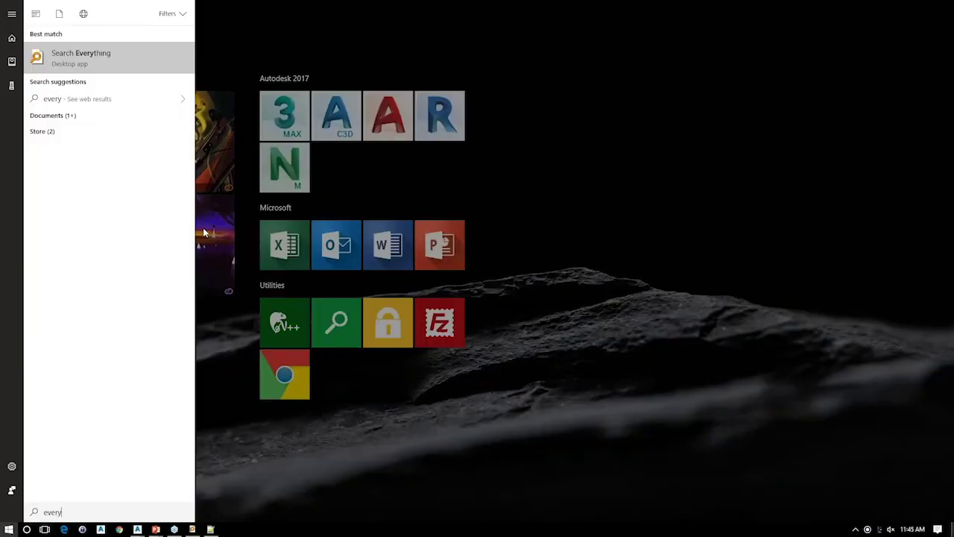
key(Return)
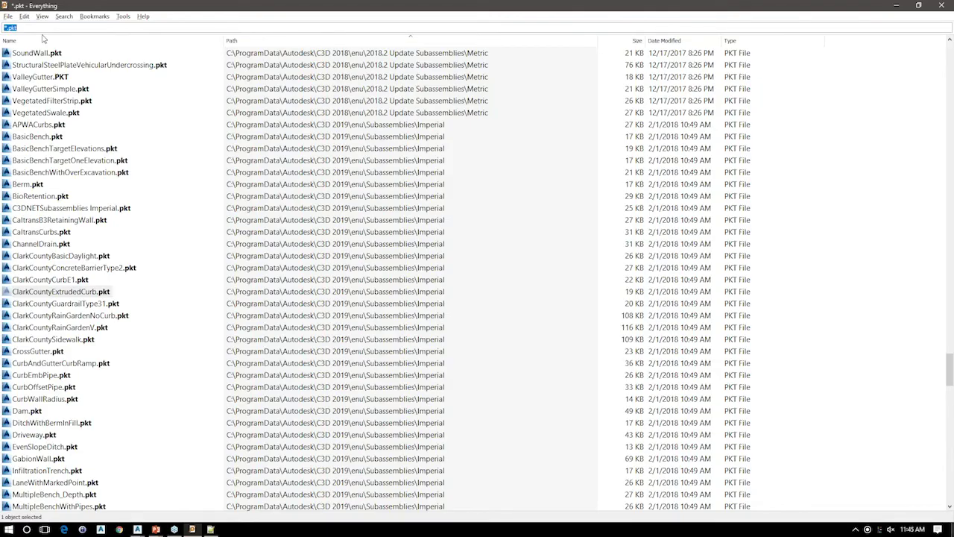
text(*.sql)
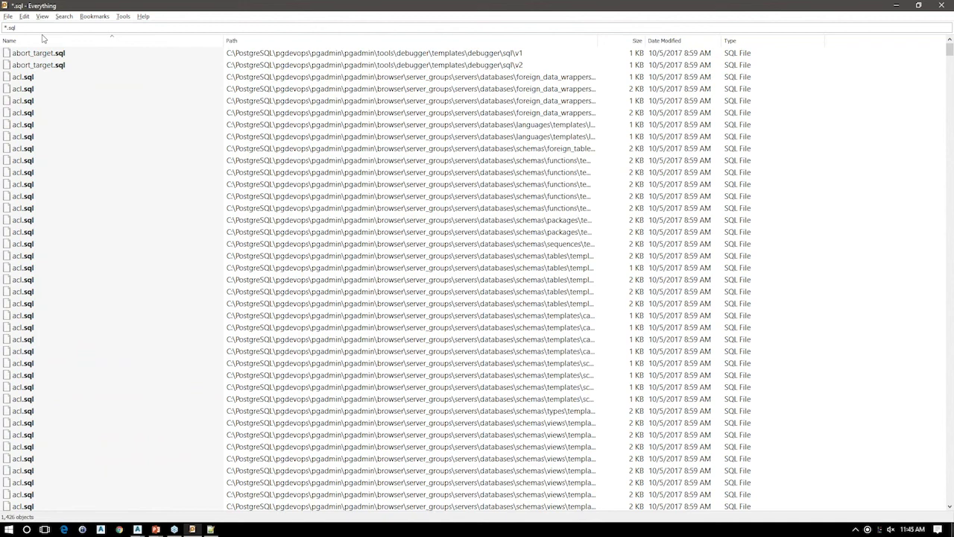
text(ite)
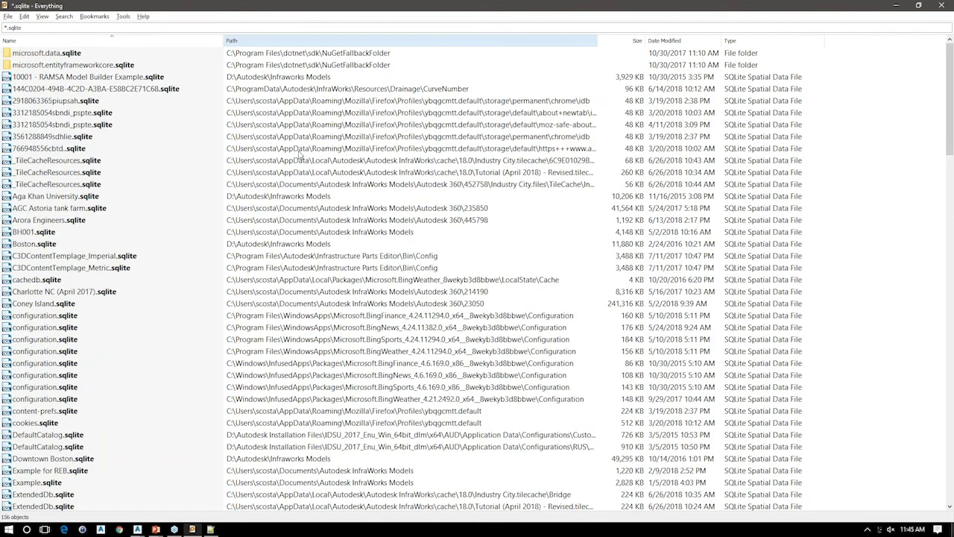
click(321, 40)
scroll(156, 305, down, 17)
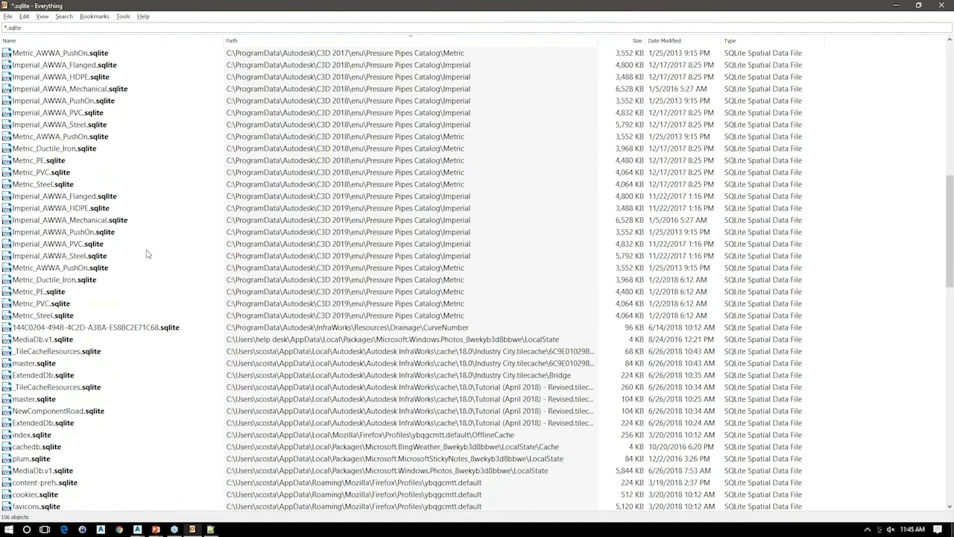
right_click(64, 256)
click(88, 263)
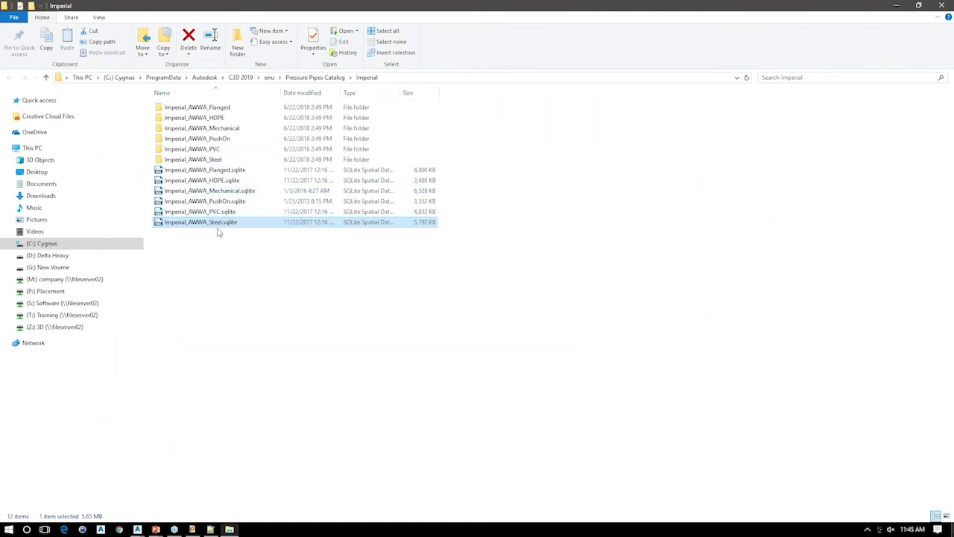
- Launch Content Catalog Editor and browse for a catalog in C:\ProgramData\Autodesk\C3D 2019\enu\Pressure Pipes Catalog\Imperial
key(super)
text(content)
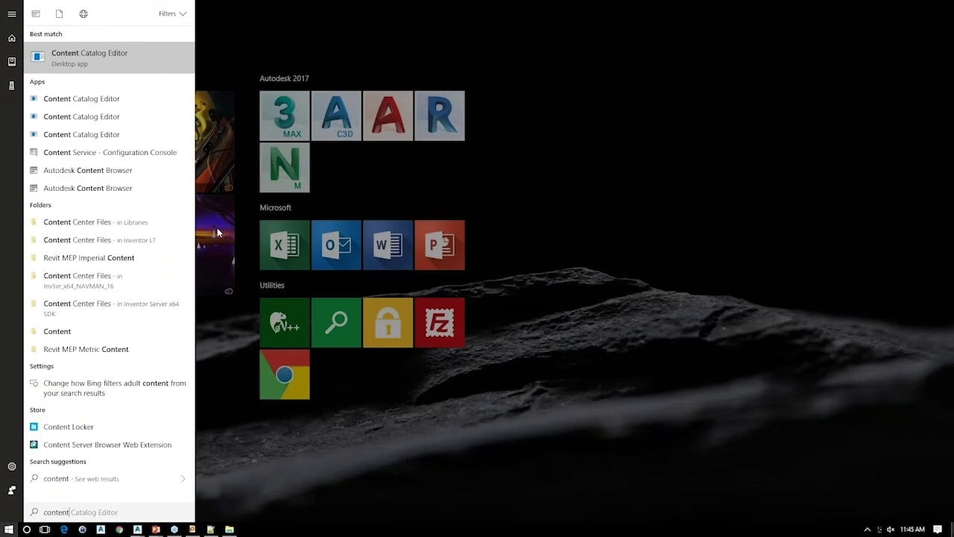
key(Return)
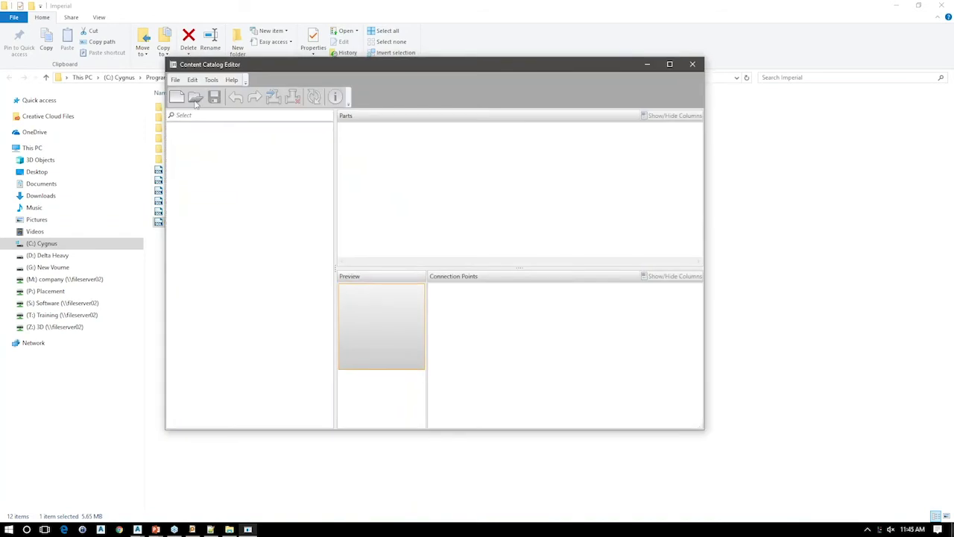
click(195, 98)
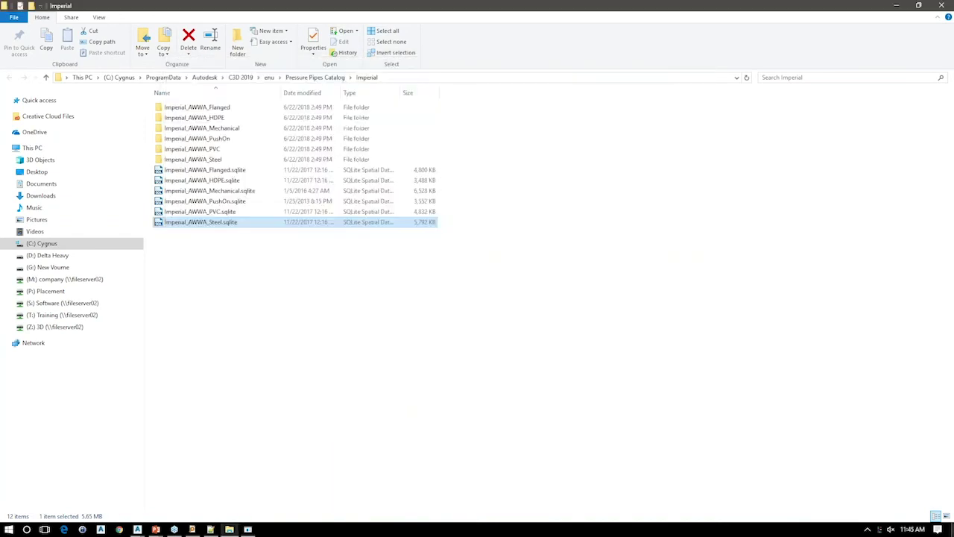
key(alt+d)
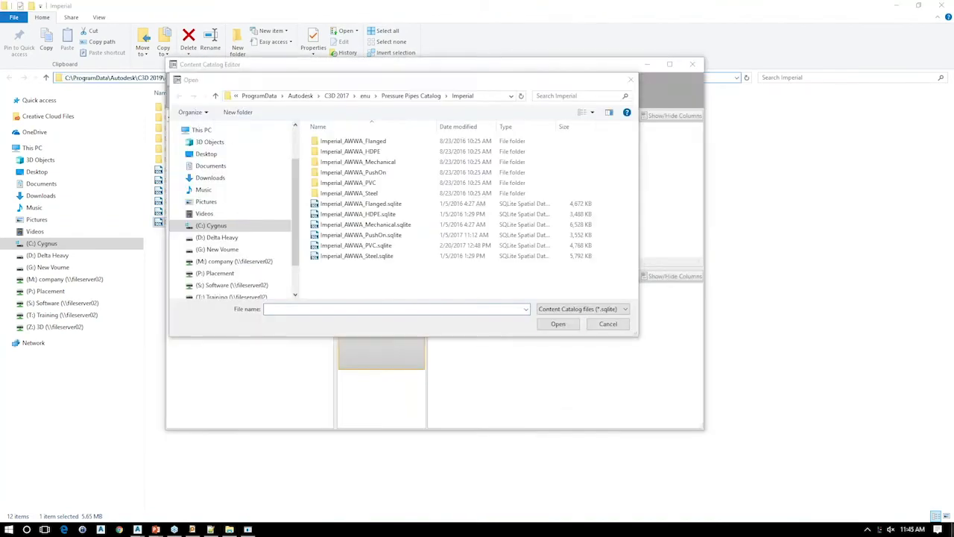
text(C:\ProgramData\Autodesk\C3D 2019\enu\Pressure Pipes Catalog\Imperial)
click(558, 324)
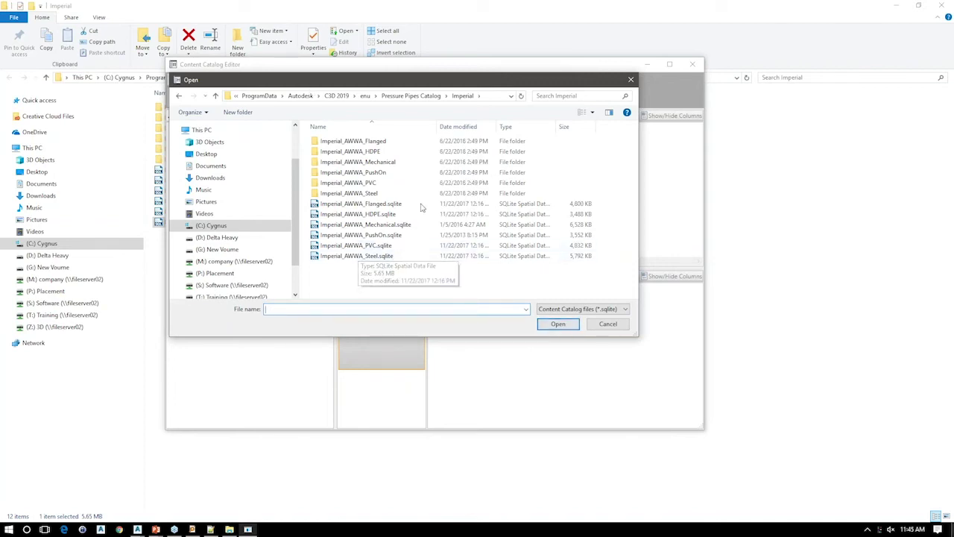
- Check the New Pressure Network Imperial Content slide and open the Imperial_AWWA_HDPE.sqlite catalog in Content Catalog Editor
key(alt+Tab)
click(690, 178)
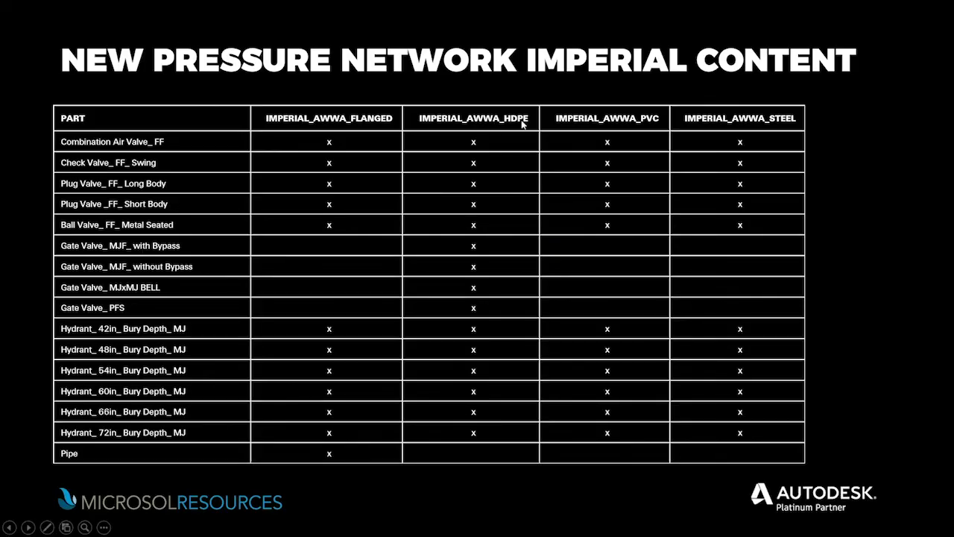
key(alt+Tab)
click(579, 128)
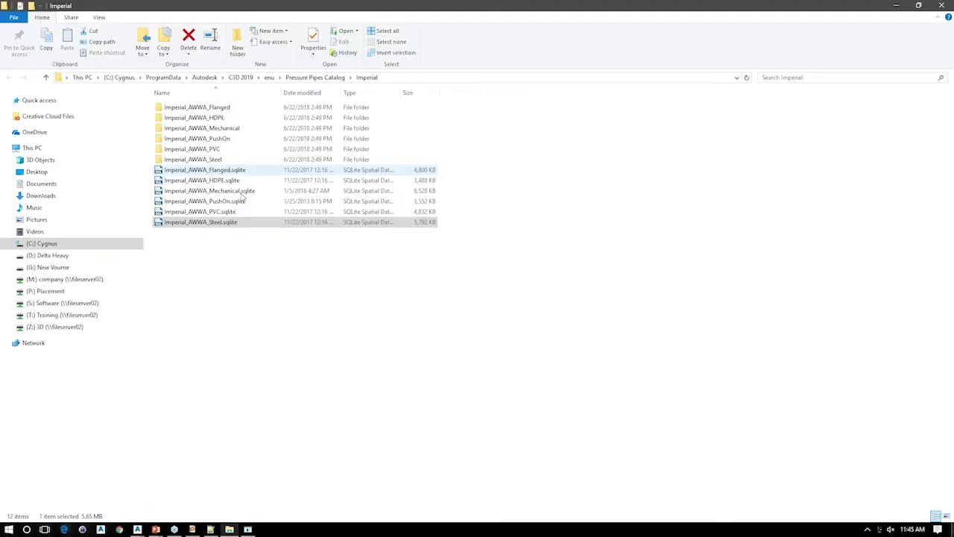
key(alt+Tab)
click(440, 195)
double_click(361, 215)
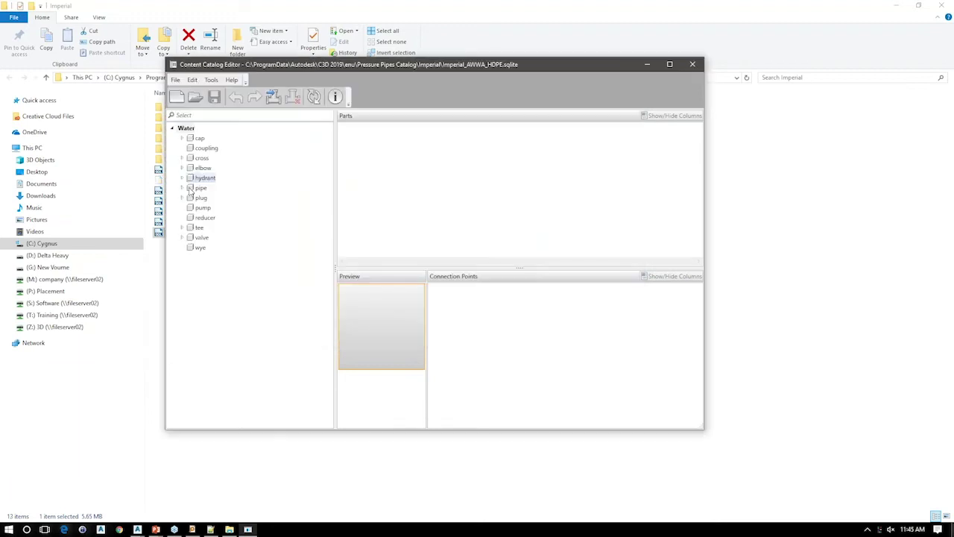
- Expand the valve category and preview the FF NRS and MJF 200 PSIG AWWA C509 gate valves
click(181, 237)
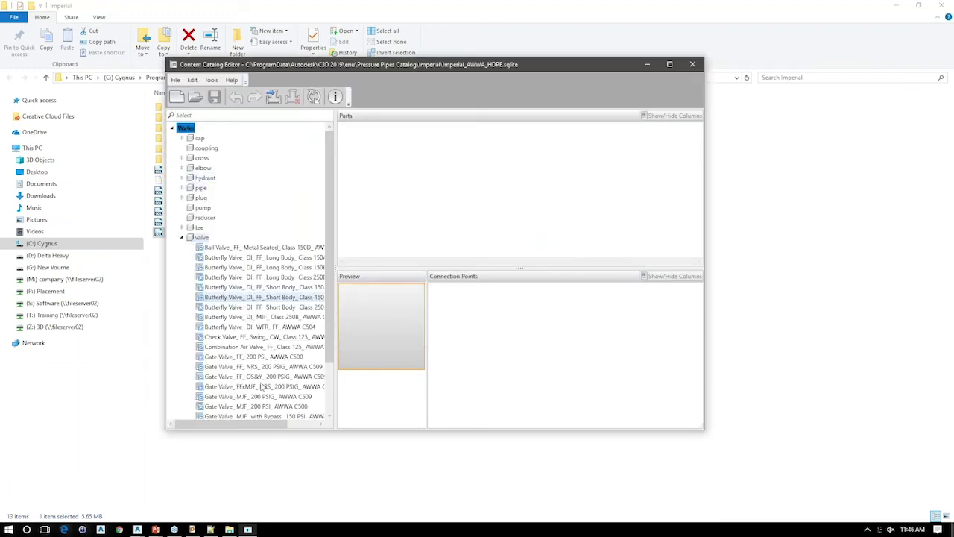
click(254, 366)
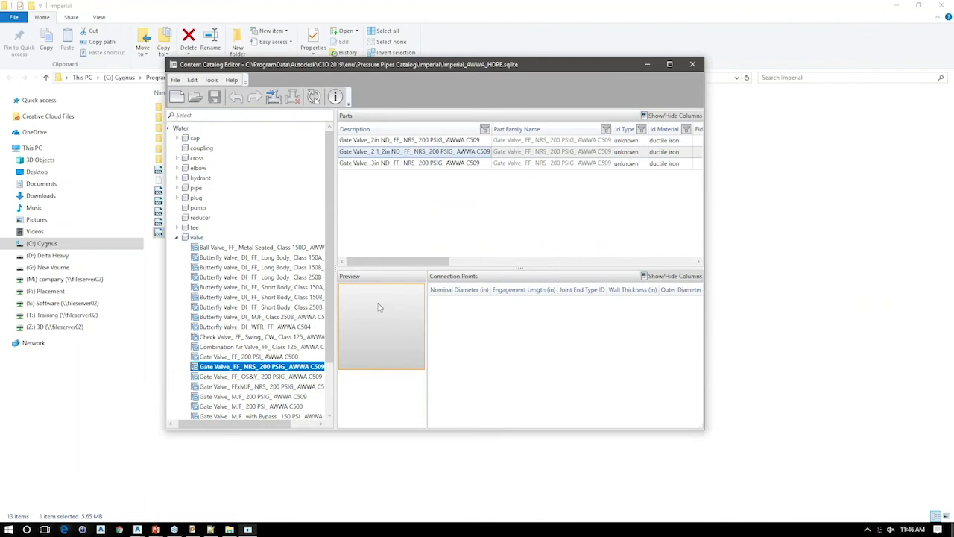
key(Down)
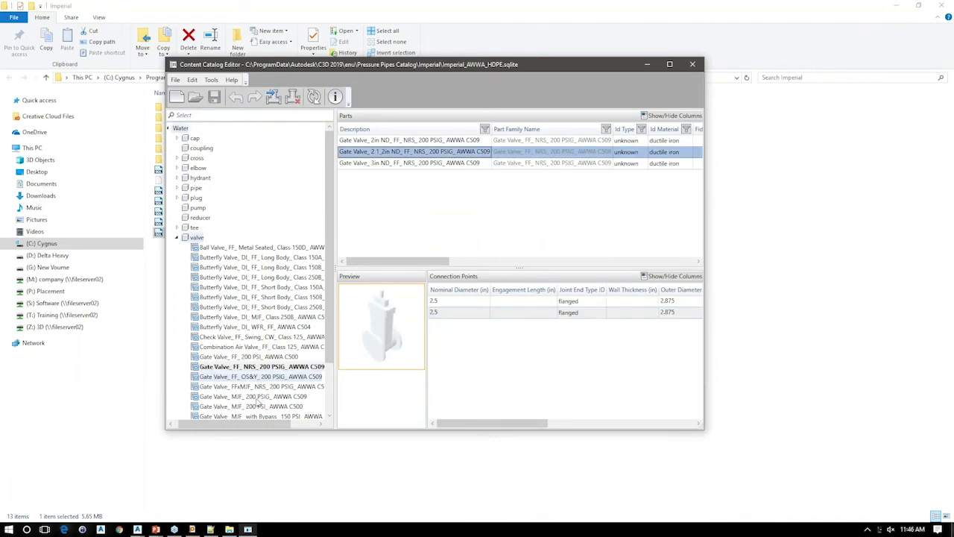
key(Down)
key(Down)
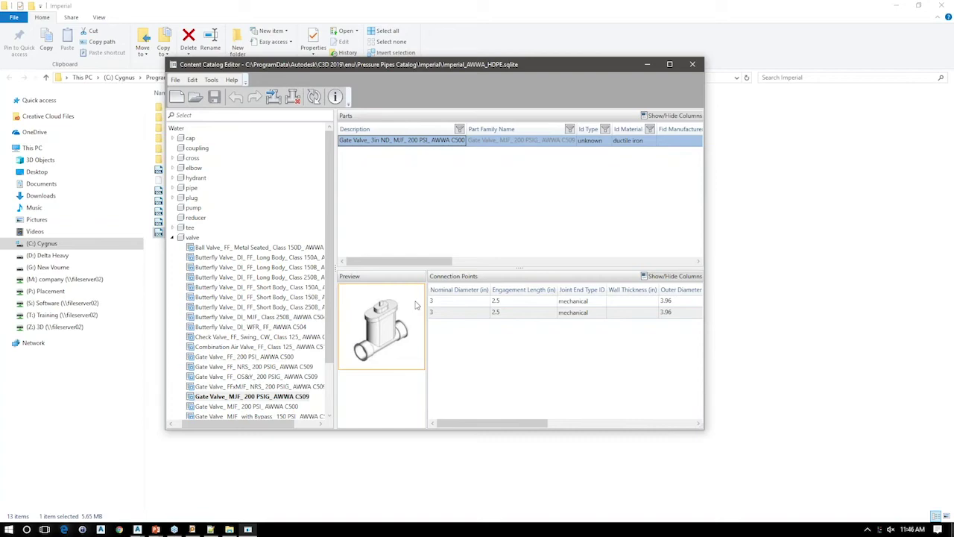
- Switch to the PowerPoint slide show and advance past the metric content slide to the New Subassemblies slide
key(alt+Tab)
key(Tab)
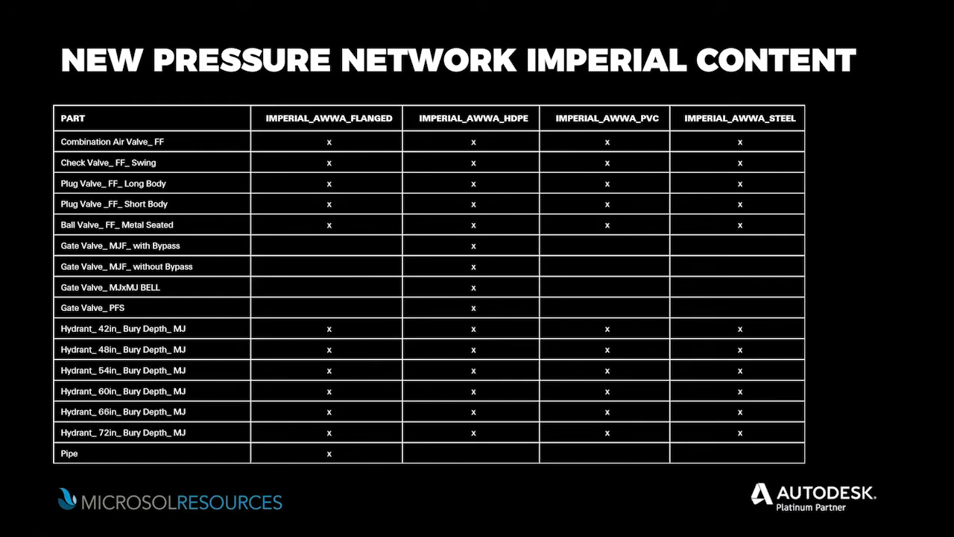
key(Right)
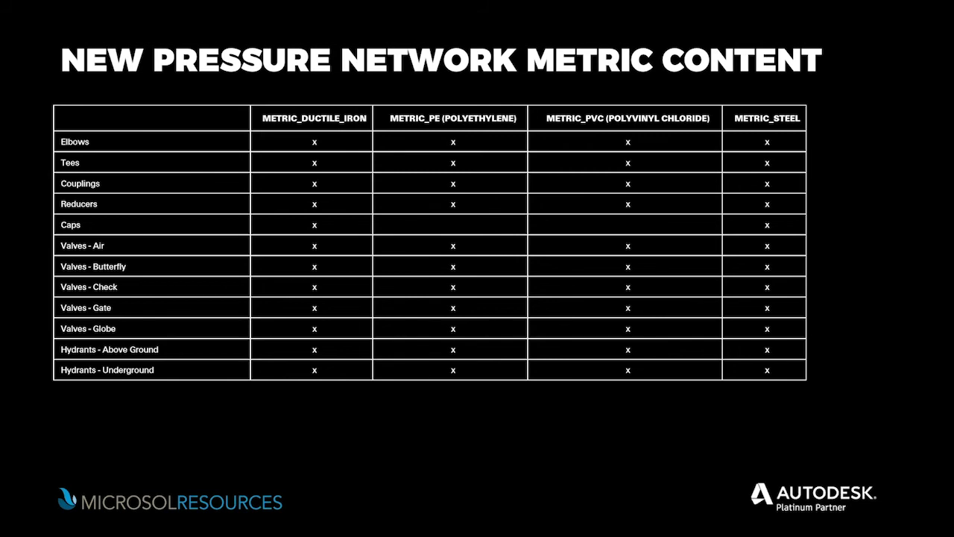
key(Right)
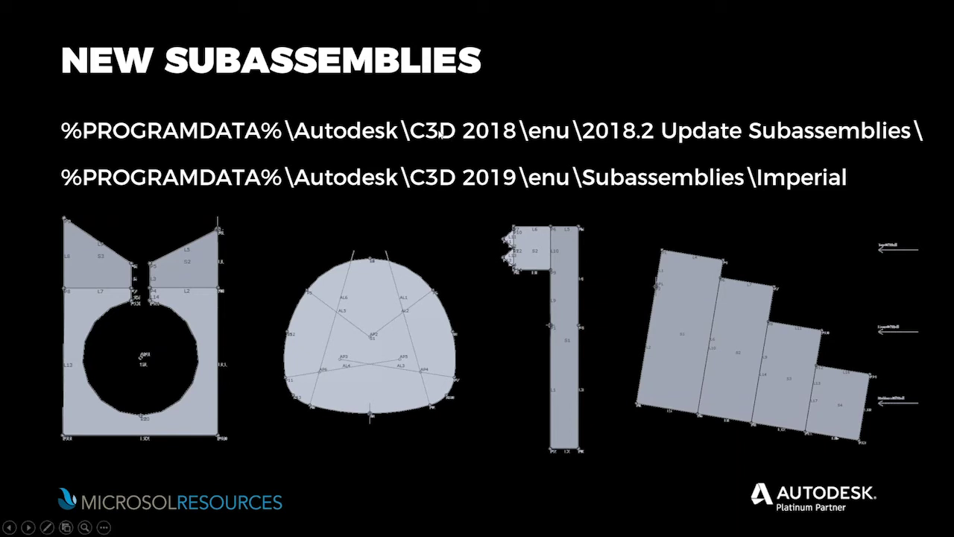
- Switch to Everything, search for *.pkt files, and sort them by path
key(alt+Tab)
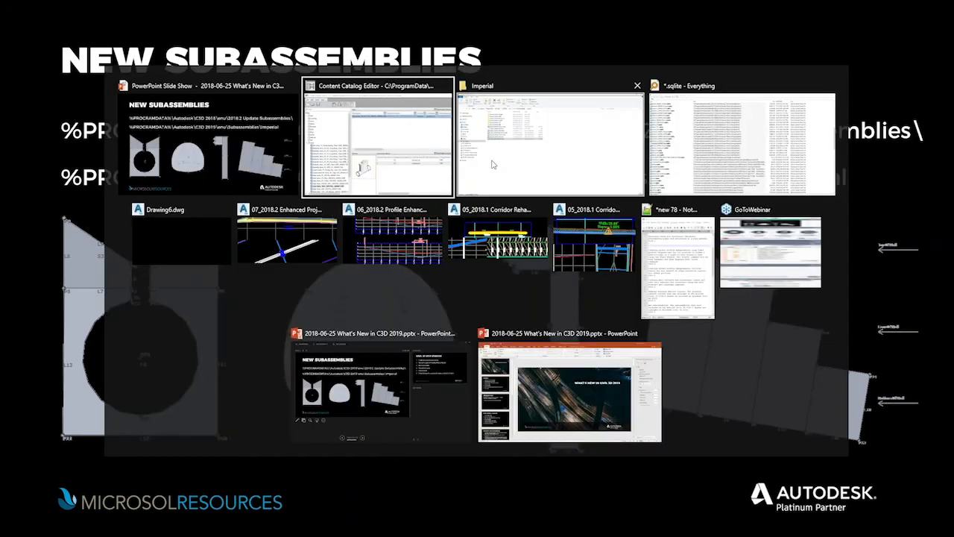
click(493, 164)
key(alt+Tab)
key(Tab)
key(Tab)
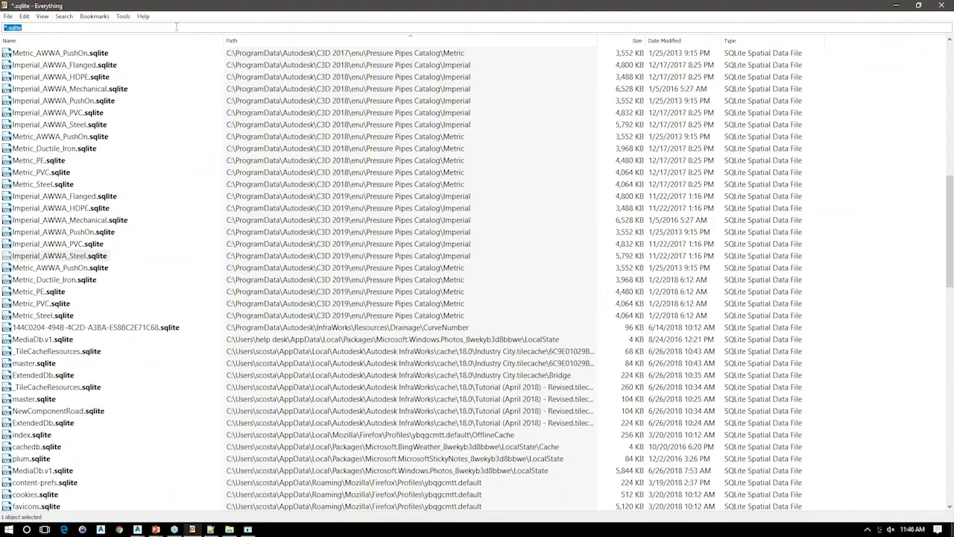
text(*.pkt)
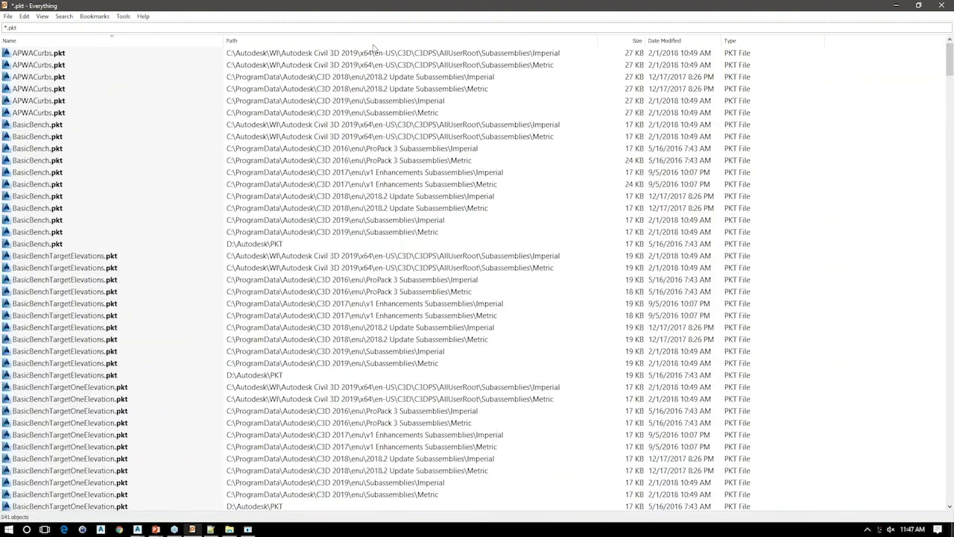
click(366, 39)
- Open the folder containing the C3D 2019 Imperial ShoulderVariesExtensions.pkt file
scroll(242, 213, down, 20)
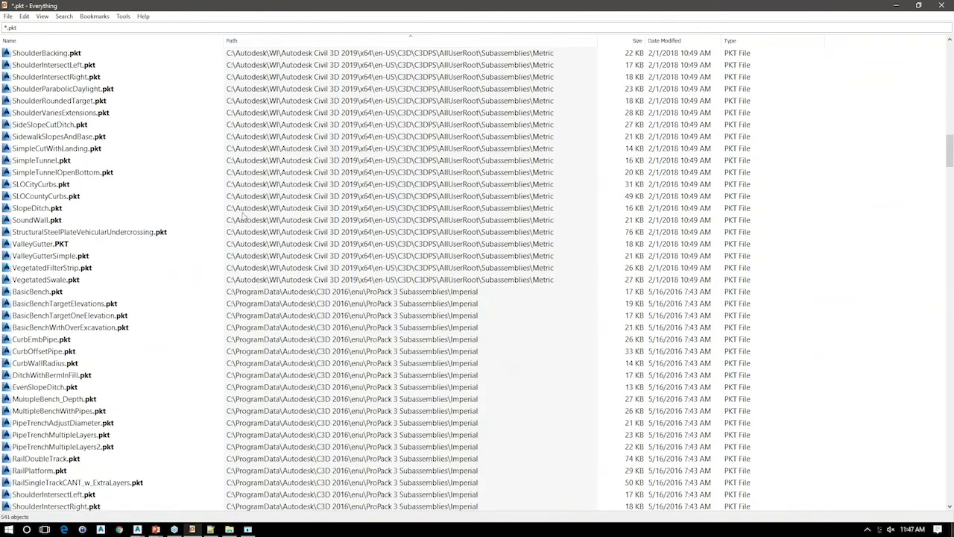
scroll(242, 214, down, 20)
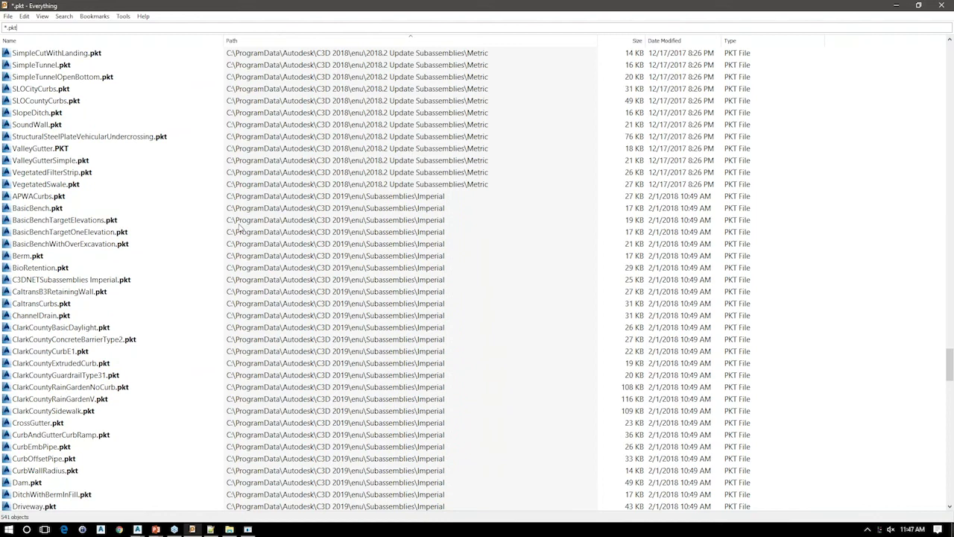
click(67, 245)
right_click(47, 247)
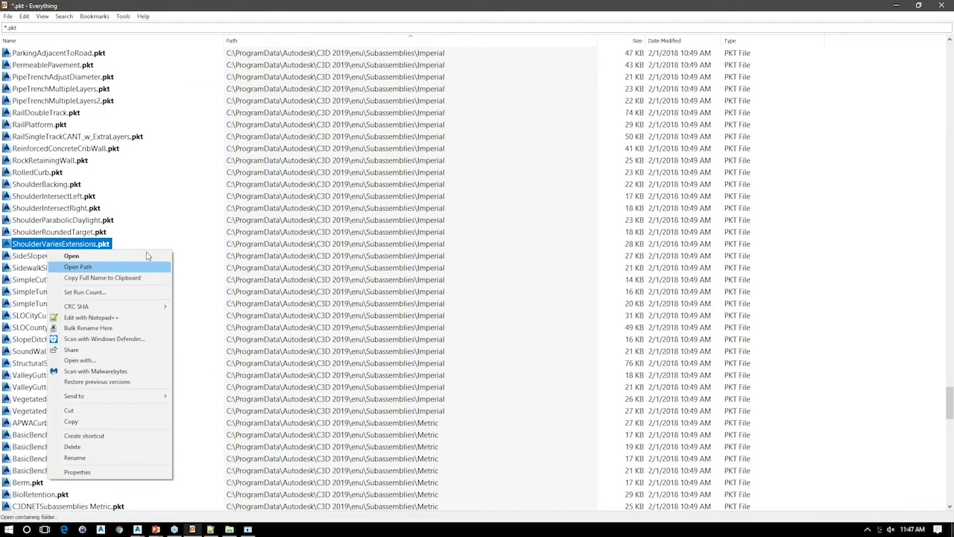
click(71, 264)
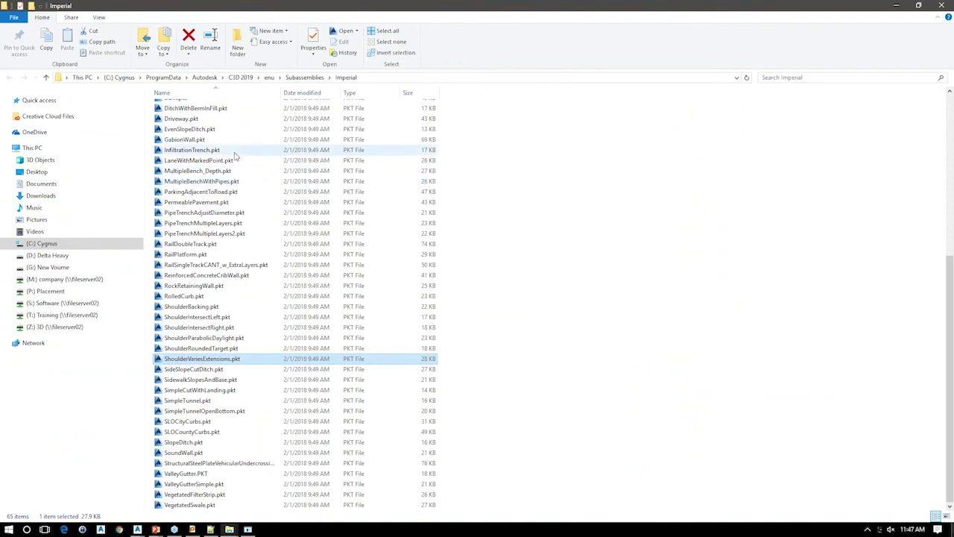
- Open the Images subfolder of the Imperial subassemblies, enlarge the thumbnails, and look through the subassembly pictures
scroll(234, 155, up, 8)
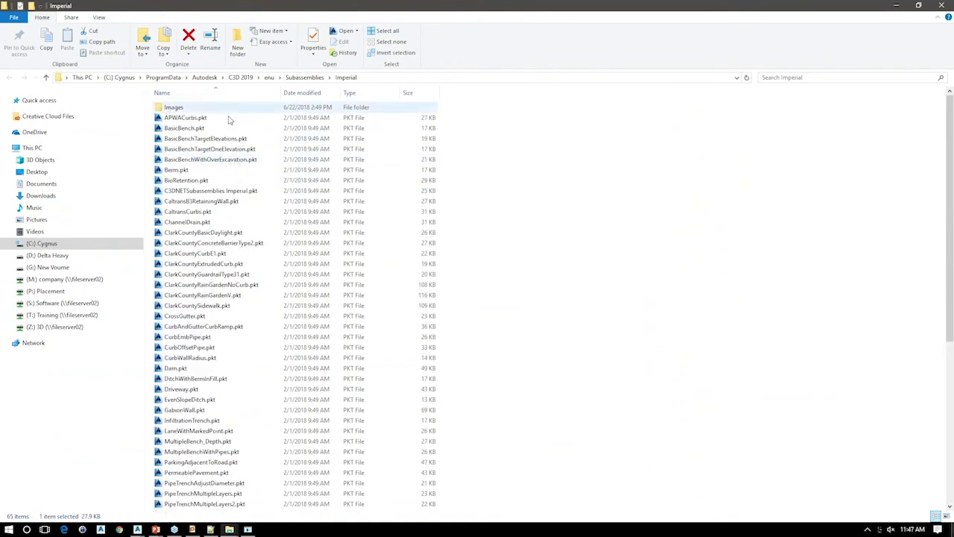
double_click(224, 109)
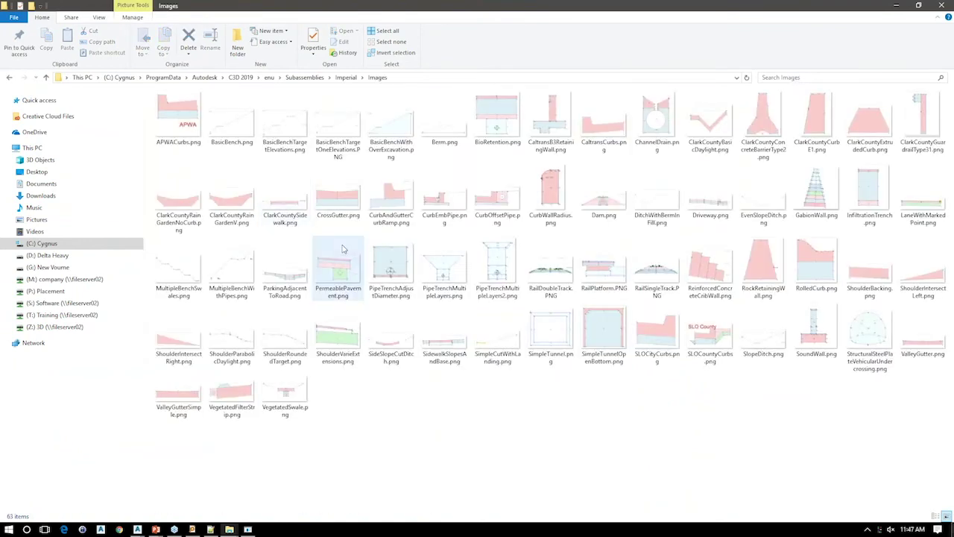
ctrl+scroll(343, 248, up, 3)
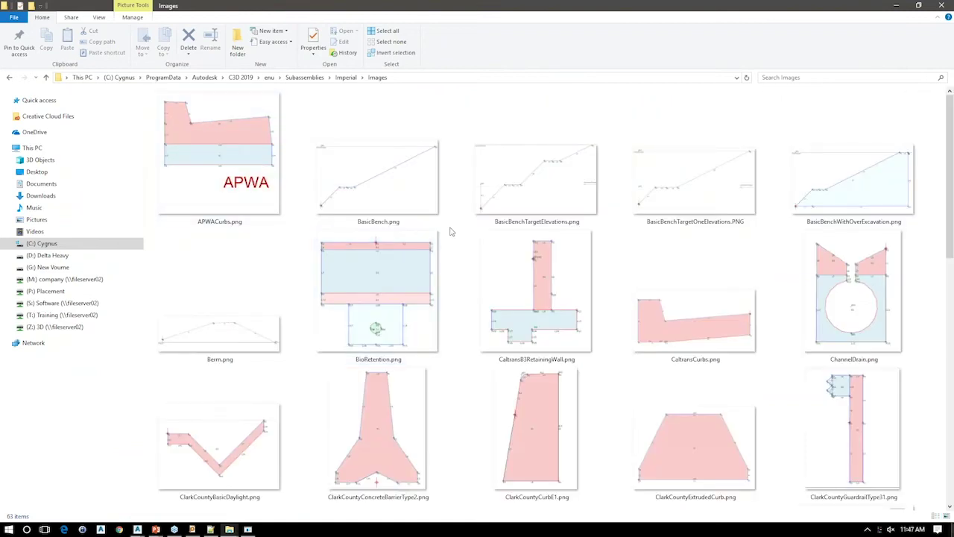
scroll(450, 232, down, 10)
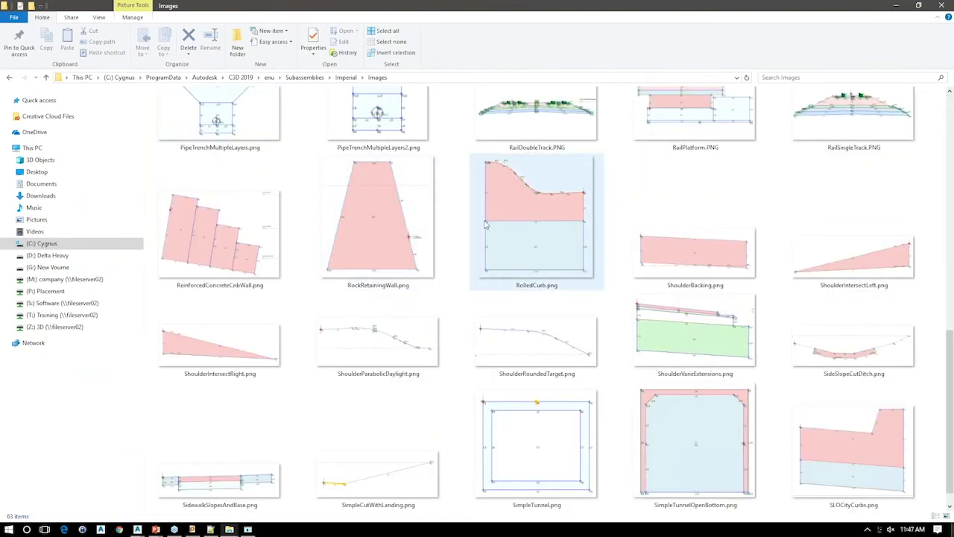
- Switch to Civil 3D, start Import Subassemblies, and browse for the source file
key(alt+Tab)
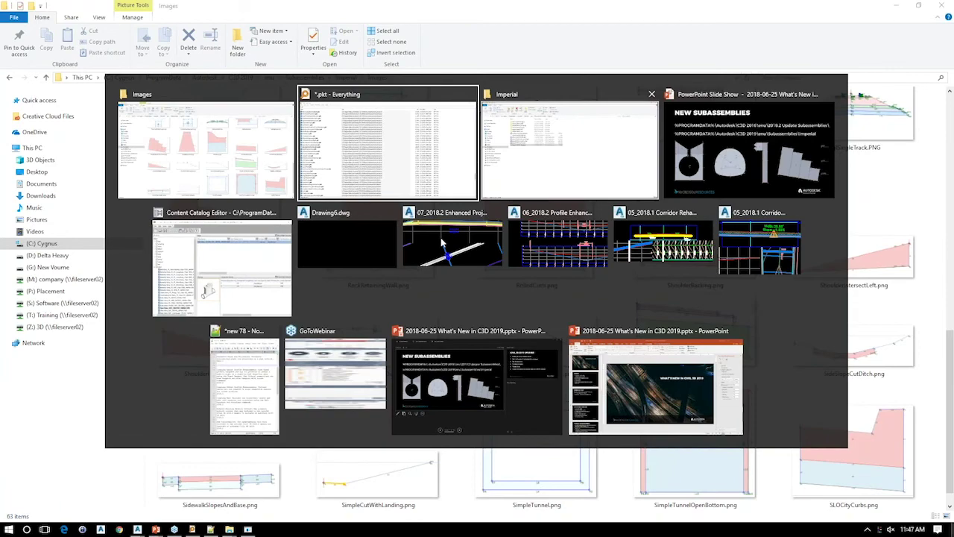
key(Escape)
key(alt+Tab)
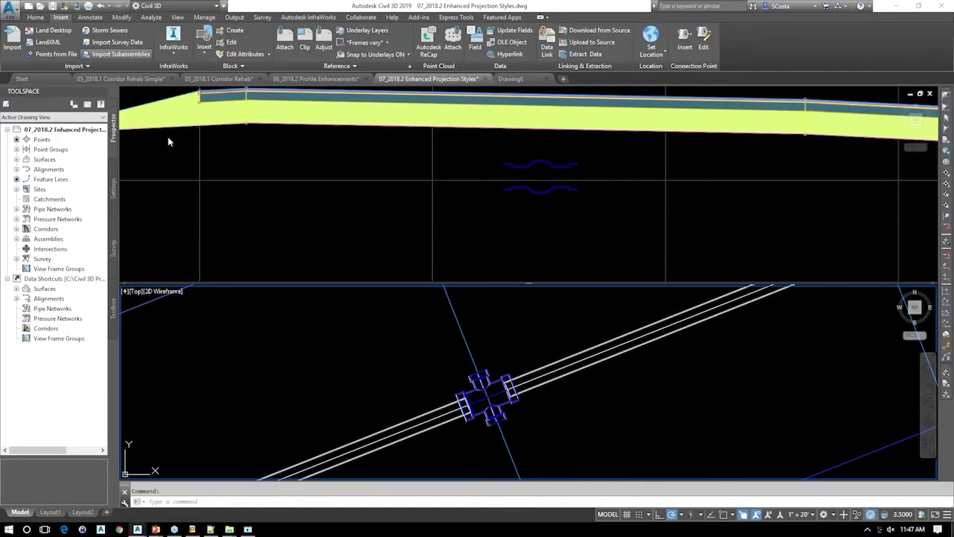
click(97, 56)
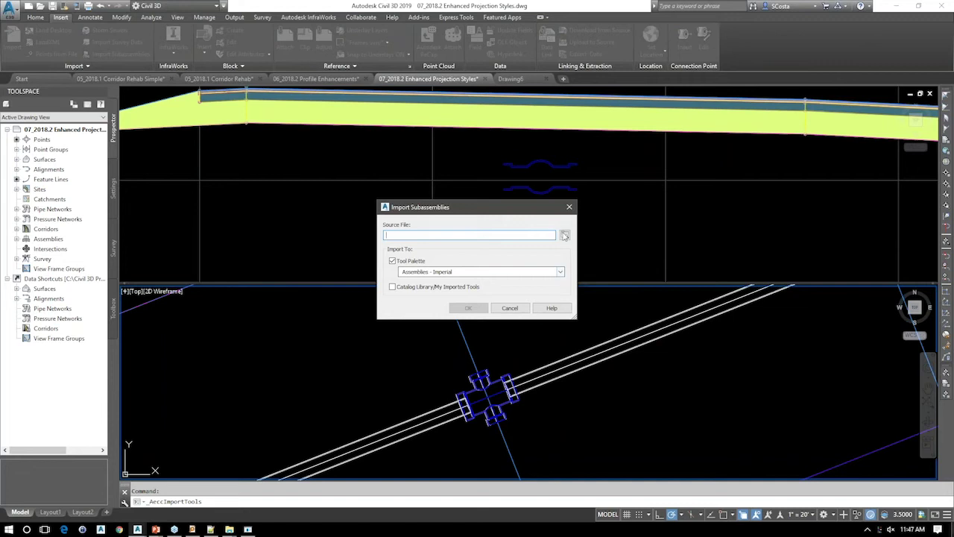
click(566, 236)
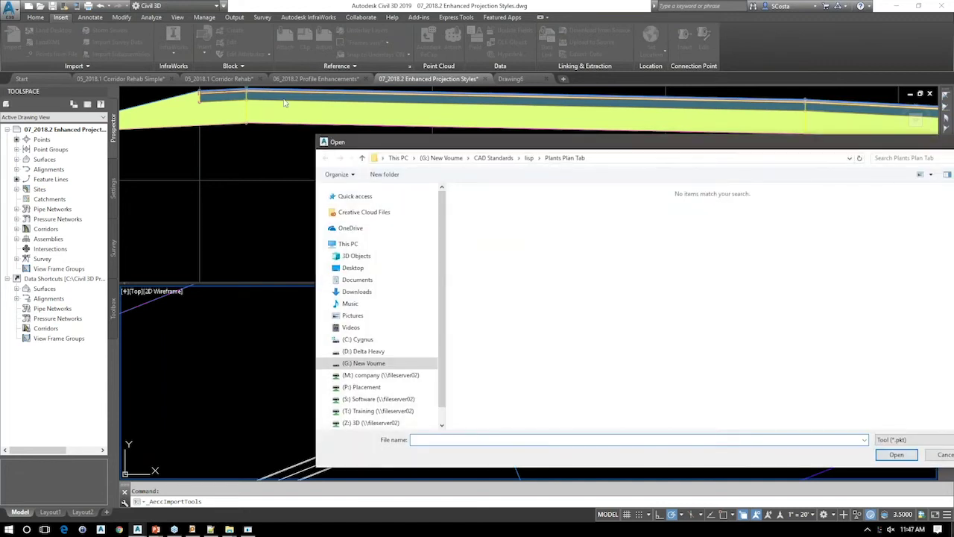
- Switch to Everything and copy the full name of the C3D 2019 Imperial PermeablePavement.pkt file to the clipboard
key(alt+Tab)
key(Tab)
key(Tab)
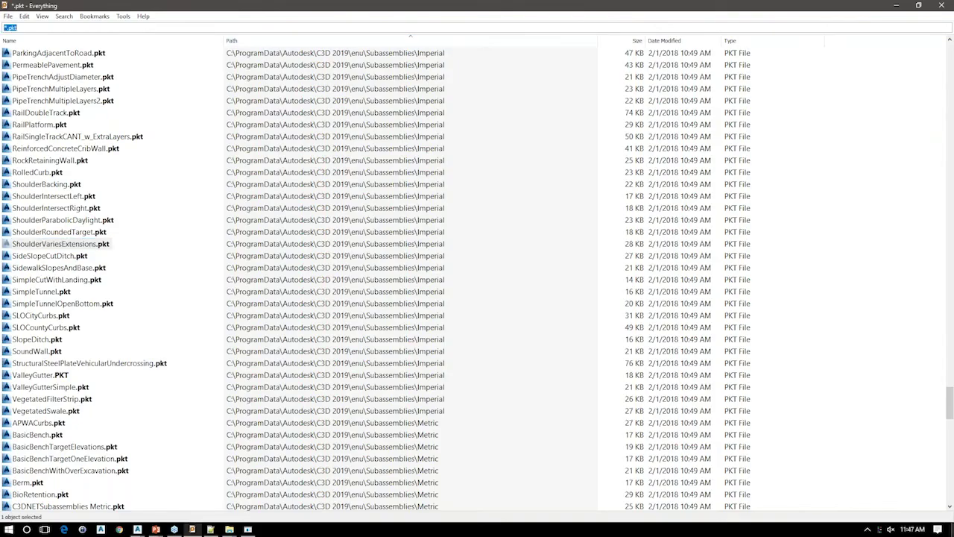
key(alt+Tab)
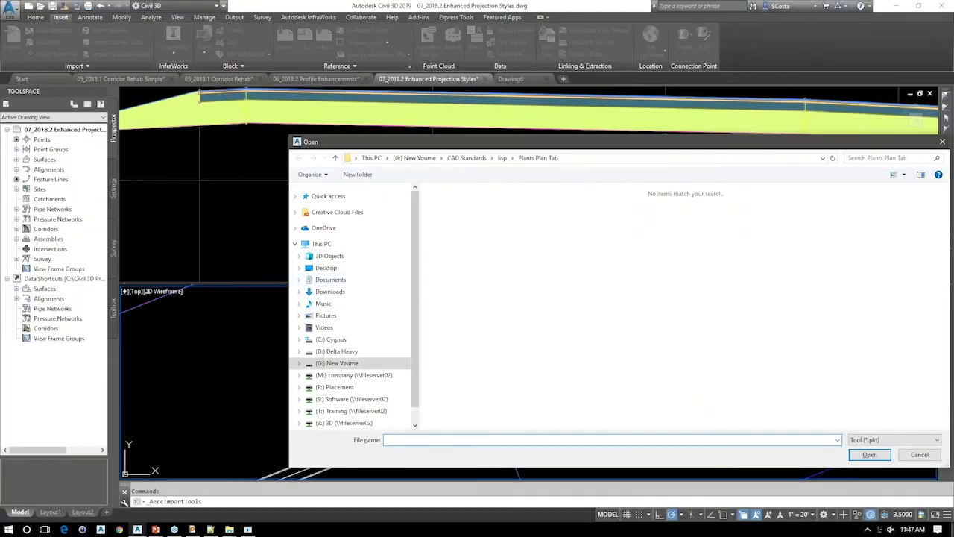
click(671, 158)
click(433, 143)
key(alt+Tab)
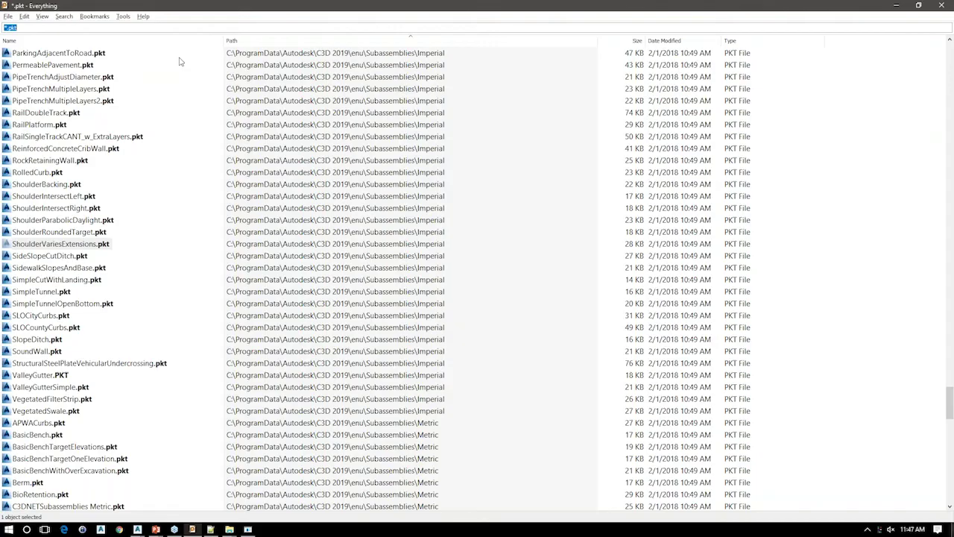
right_click(47, 69)
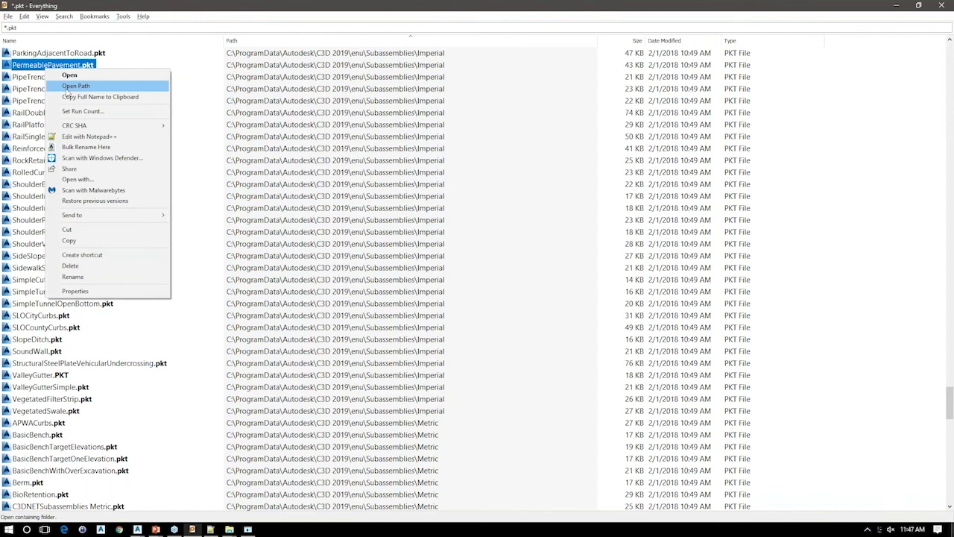
key(Return)
- Return to Civil 3D and use the copied path without its file name to browse to the C3D 2019 Imperial subassemblies folder
key(alt+Tab)
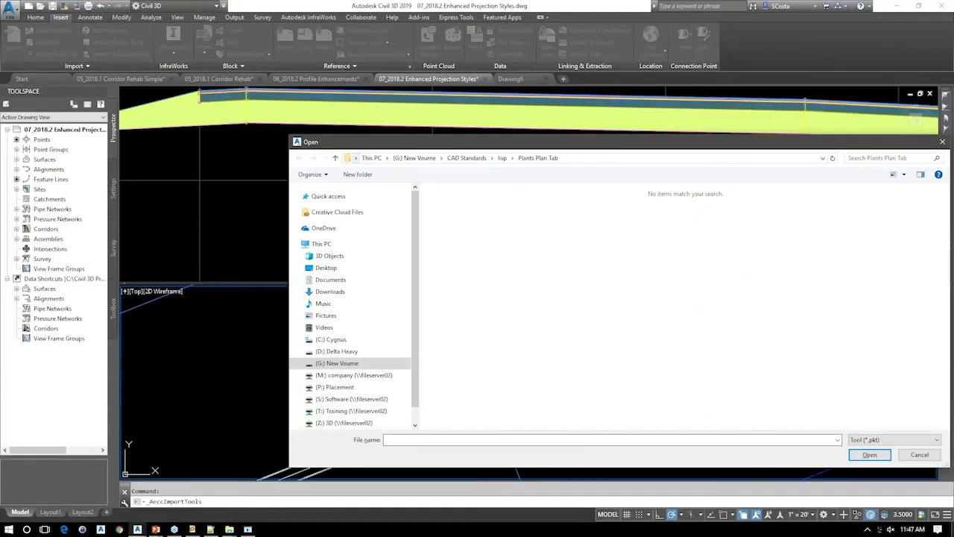
key(ctrl+v)
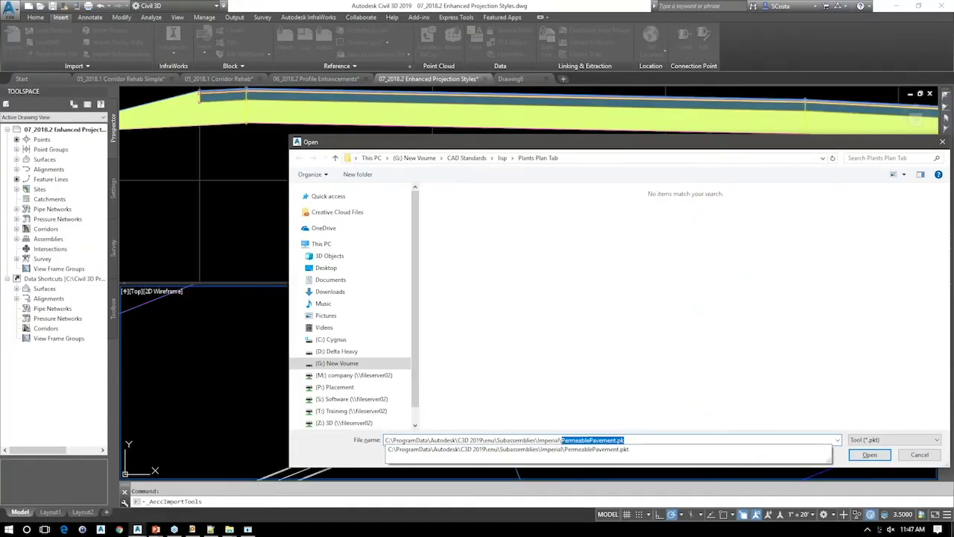
key(BackSpace)
key(Return)
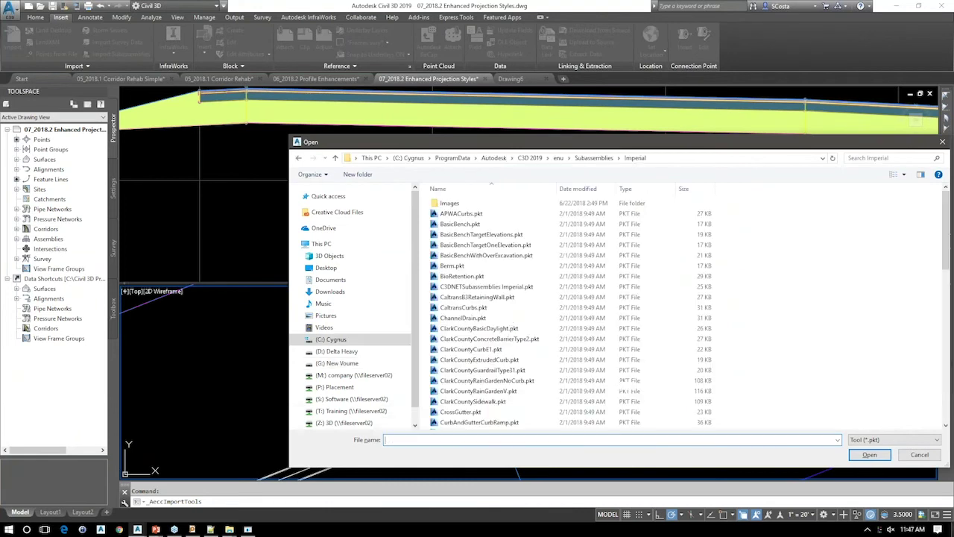
- Select the subassembly files from APWACurbs.pkt through ClarkCountyConcreteBarrierType2.pkt, and cancel the import
click(476, 214)
shift+click(483, 340)
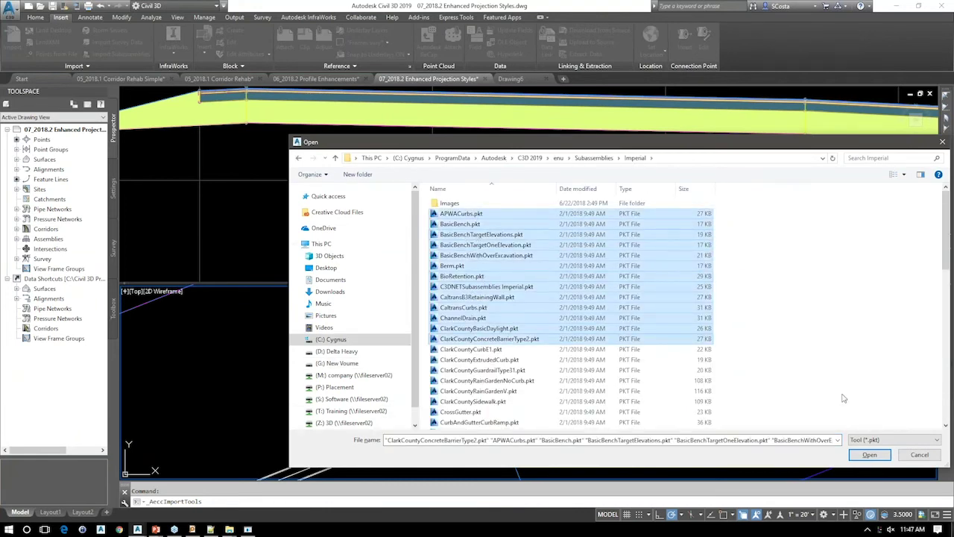
key(Escape)
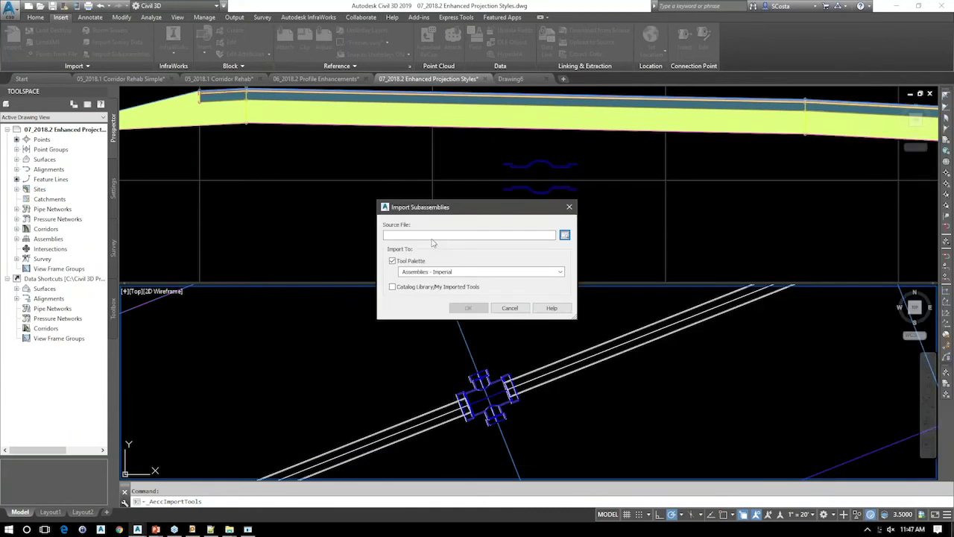
key(Escape)
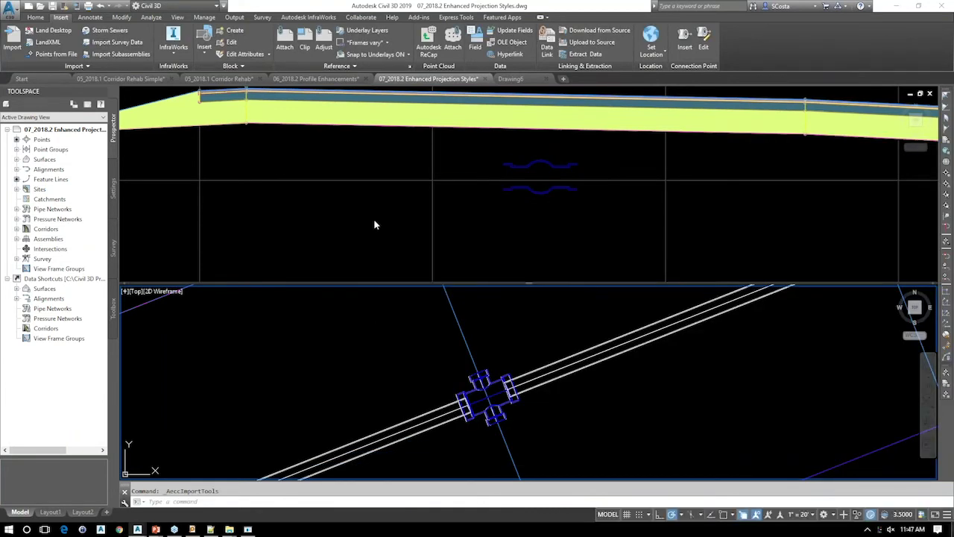
- Switch to the PowerPoint slide show and advance to the Civil 3D 2019 Updates slide
key(alt+Tab)
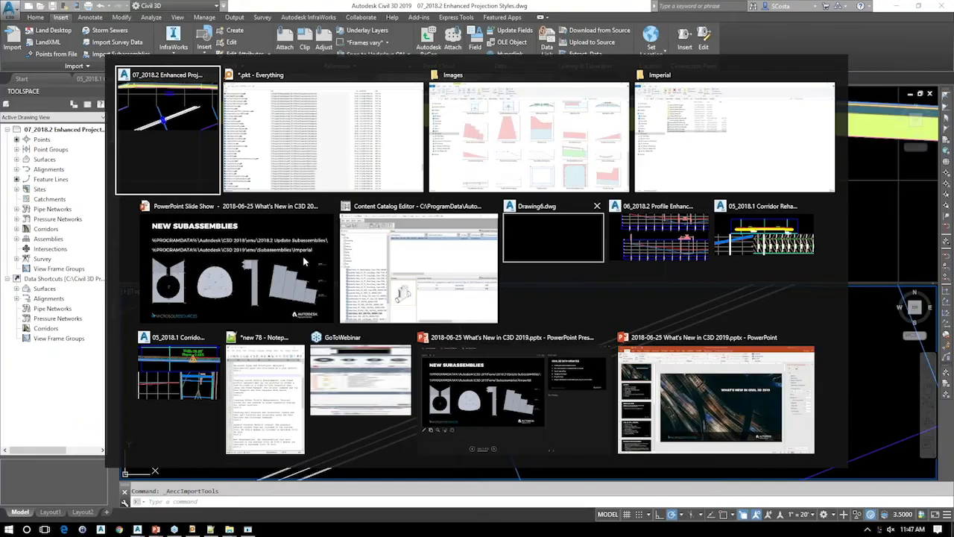
click(303, 261)
key(Right)
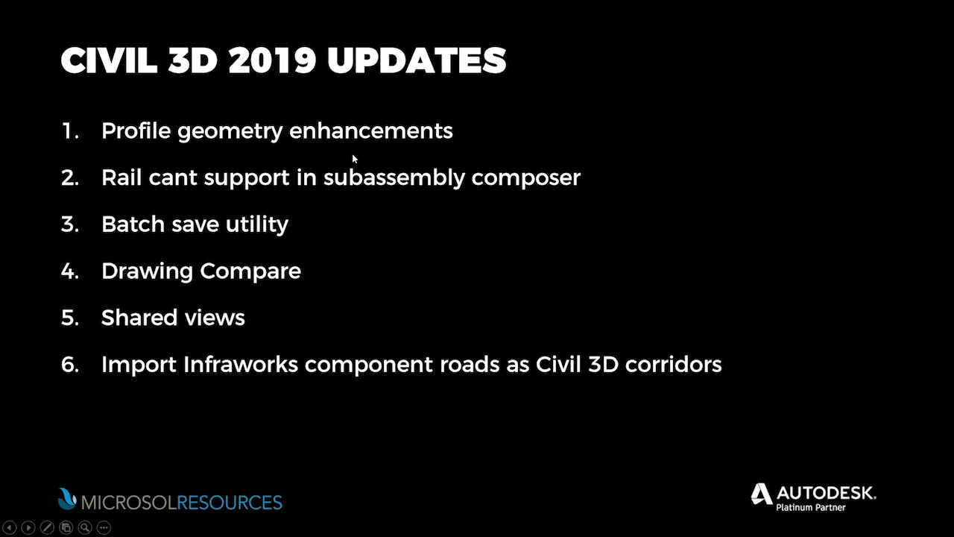
- Switch to Civil 3D, open the 08_2019.0 Fixed Vertical Curve High-Low Pt drawing, and start editing the layout profile's geometry
key(alt+Tab)
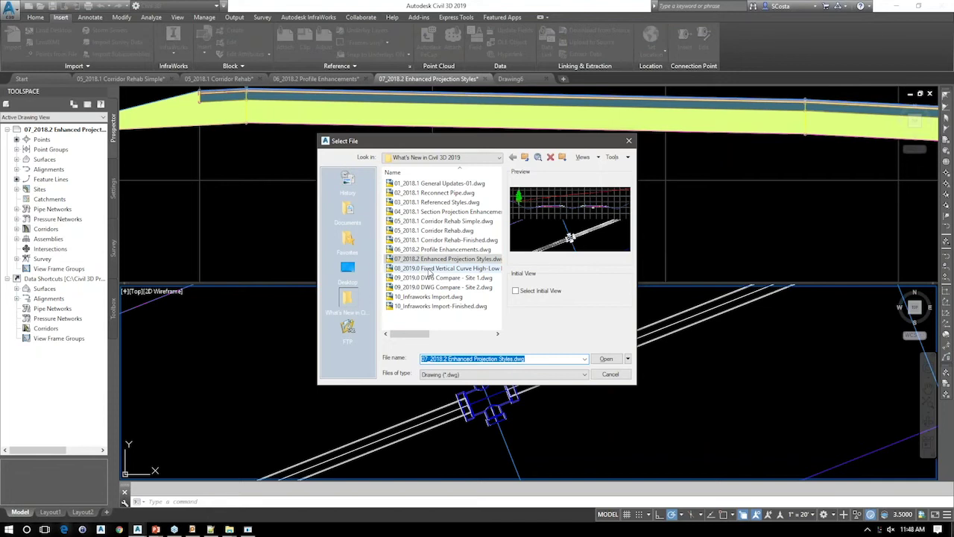
double_click(430, 270)
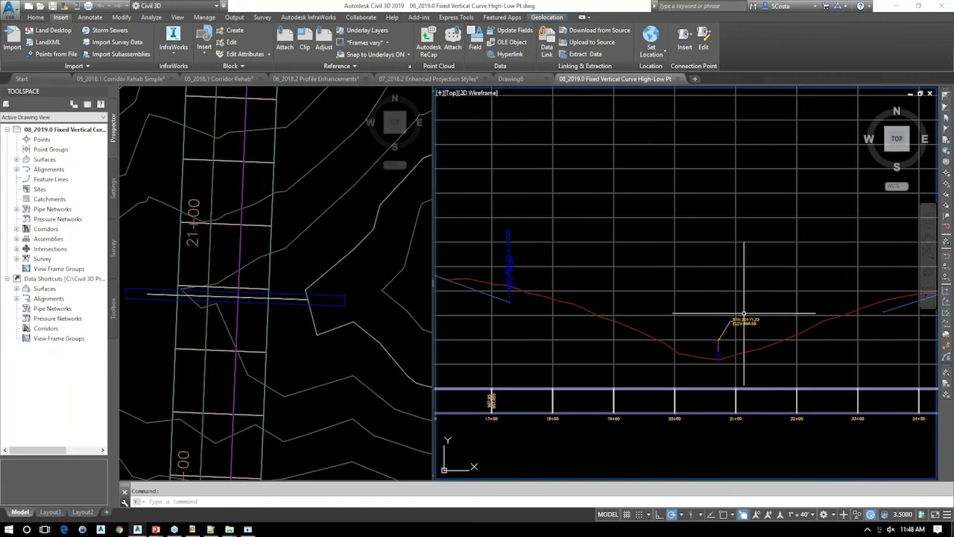
click(466, 287)
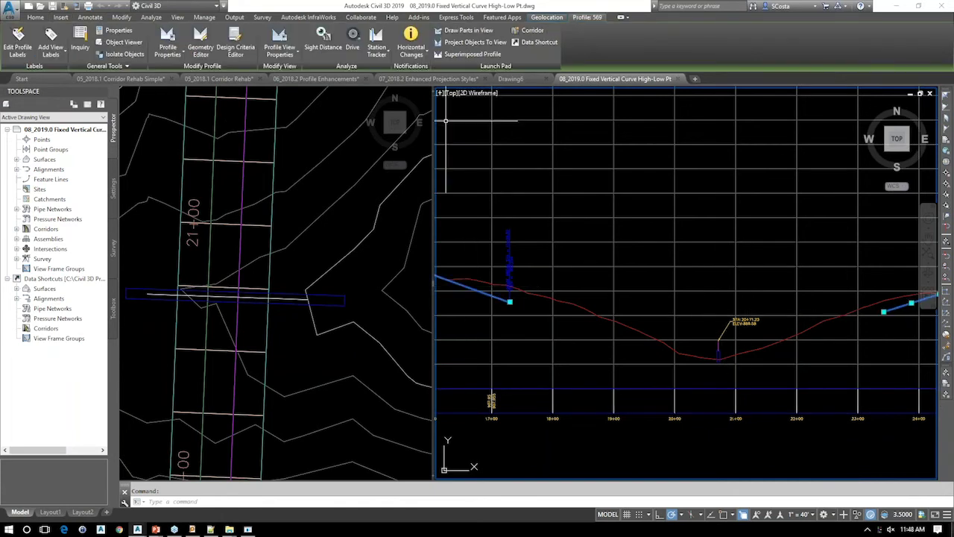
right_click(530, 187)
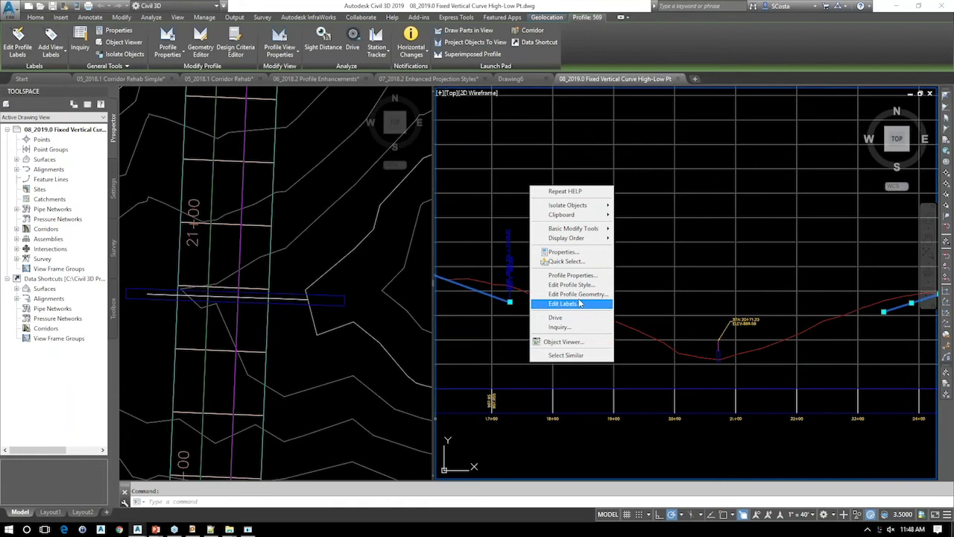
click(576, 293)
- Start a parabolic fixed vertical curve by high/low point, parameter and length, snapping its point to the tip of the STA 20+71.23 label leader
click(255, 125)
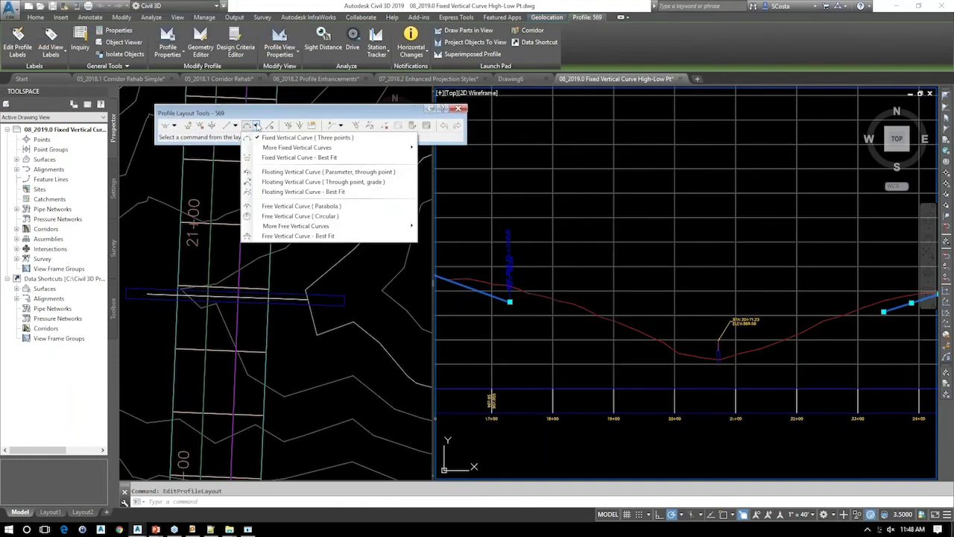
mouse_move(268, 150)
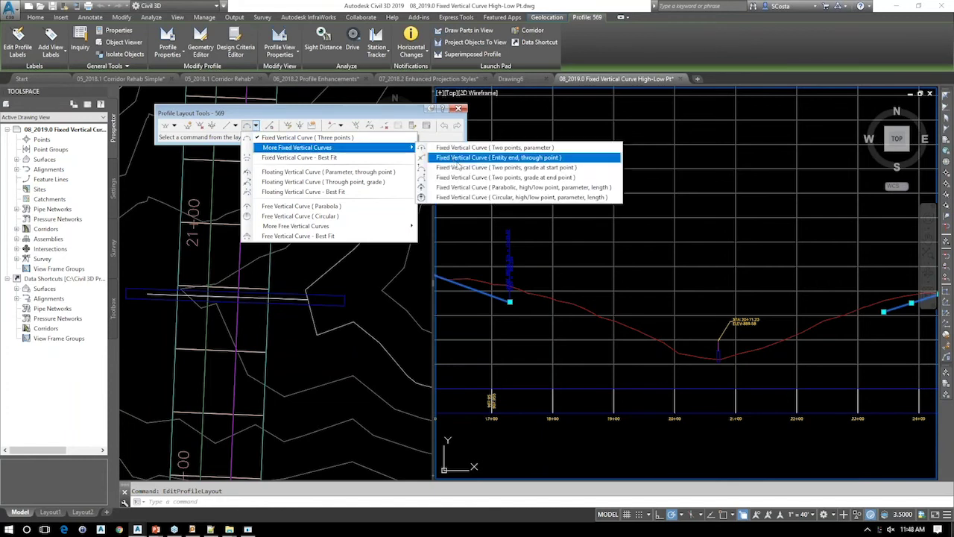
click(529, 188)
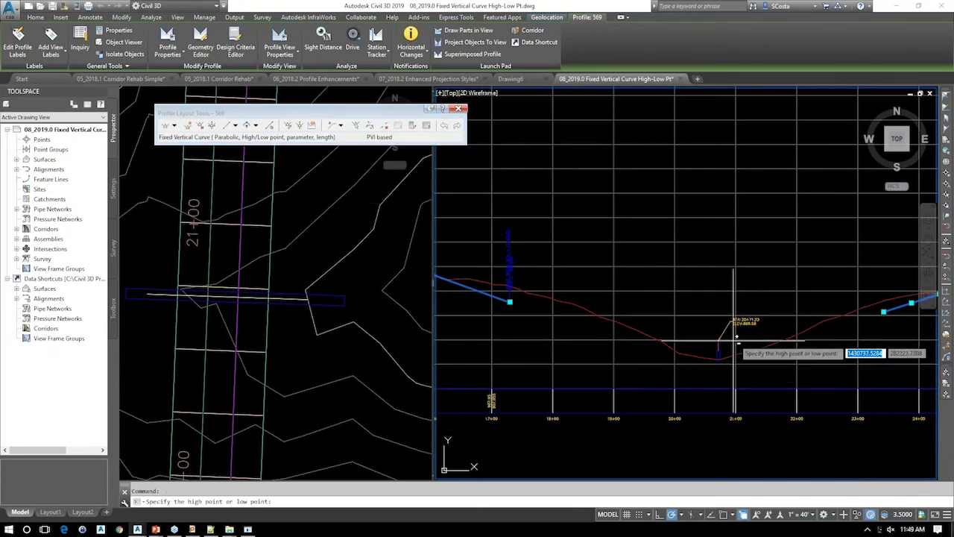
middle_drag(750, 346, 667, 351)
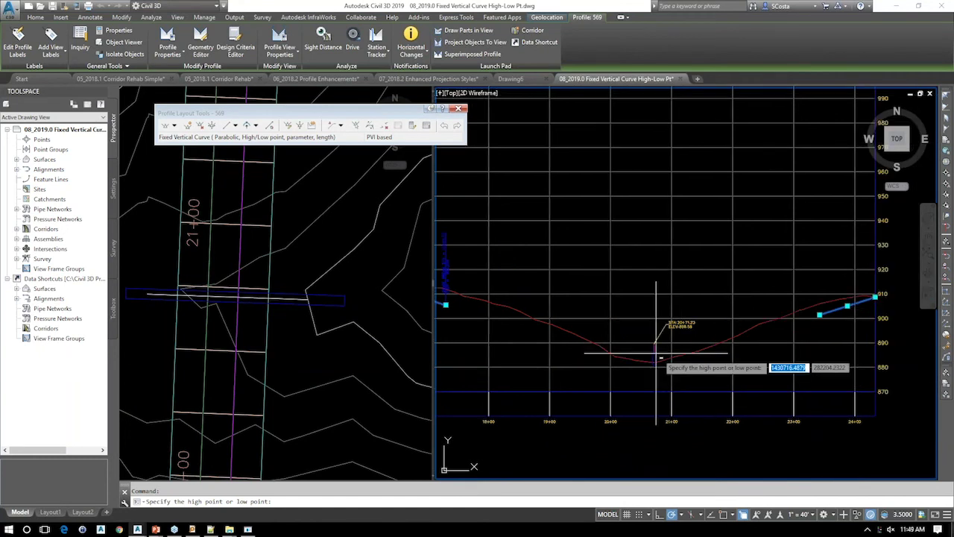
scroll(657, 354, up, 4)
key(F3)
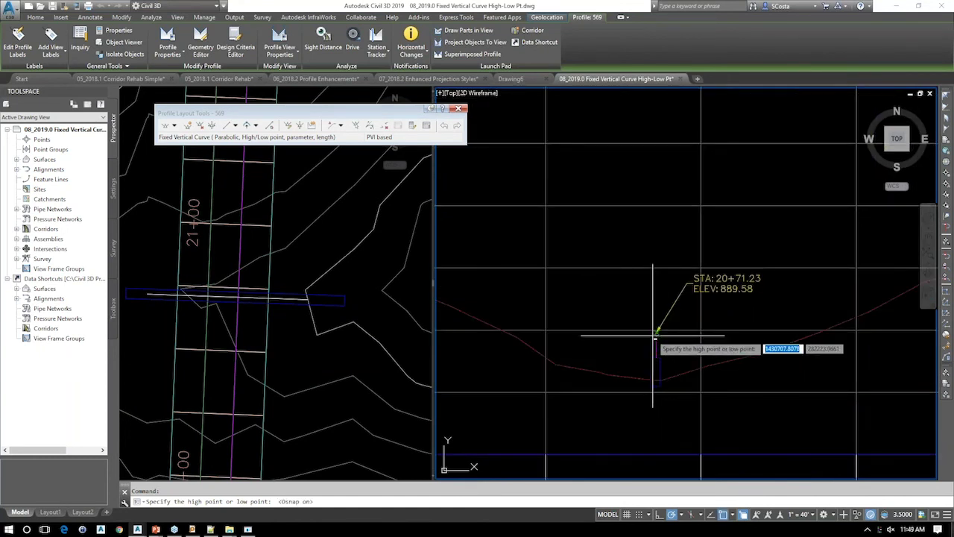
click(654, 335)
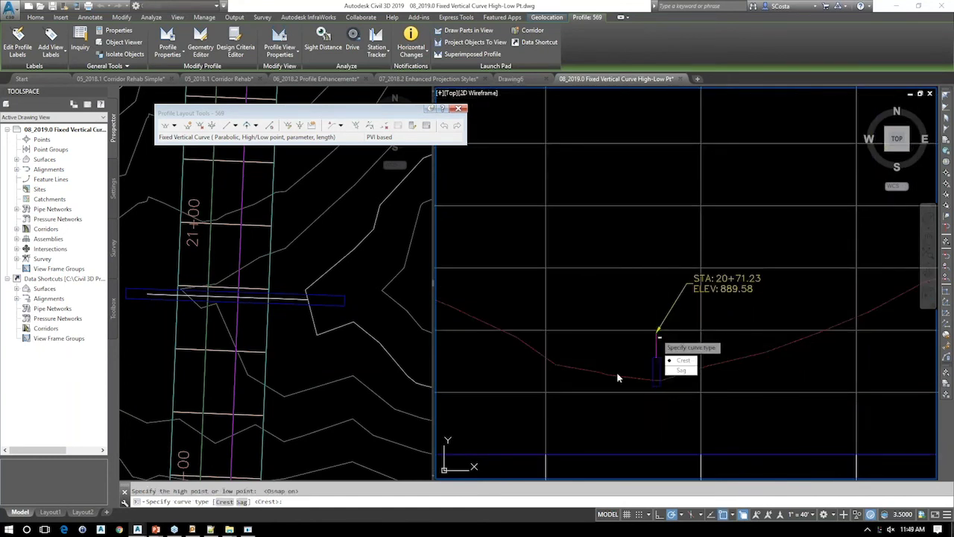
- Define the vertical curve as a sag with a K value of 30 and a length of 250 feet
click(688, 371)
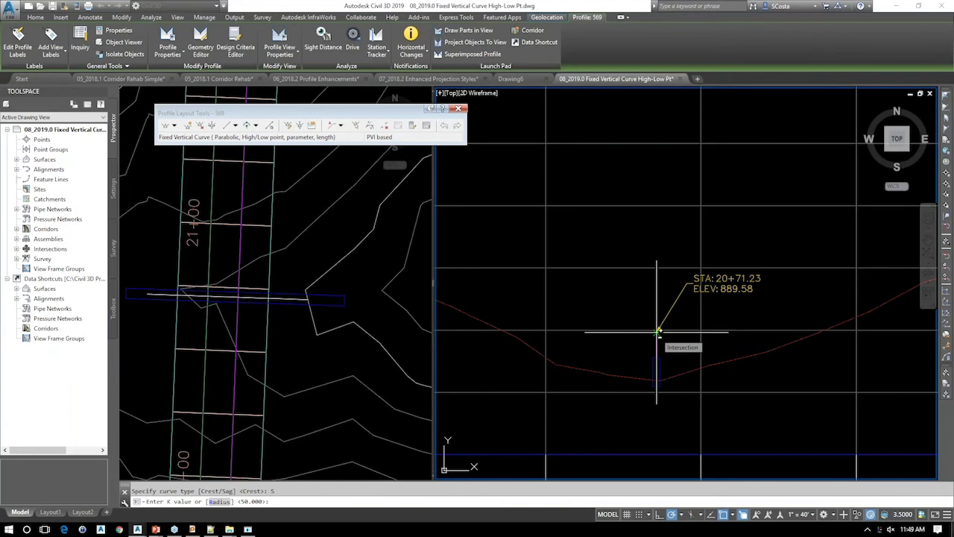
text(30)
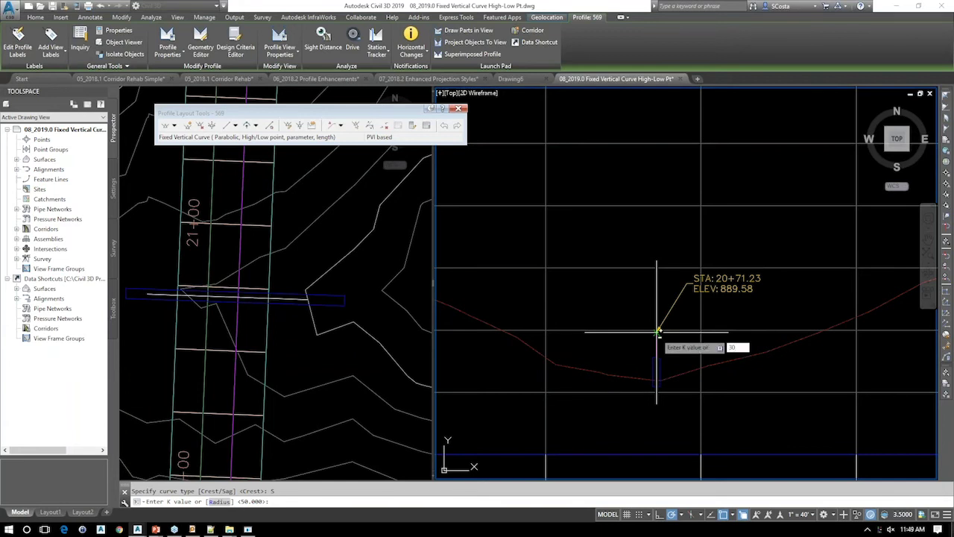
key(Return)
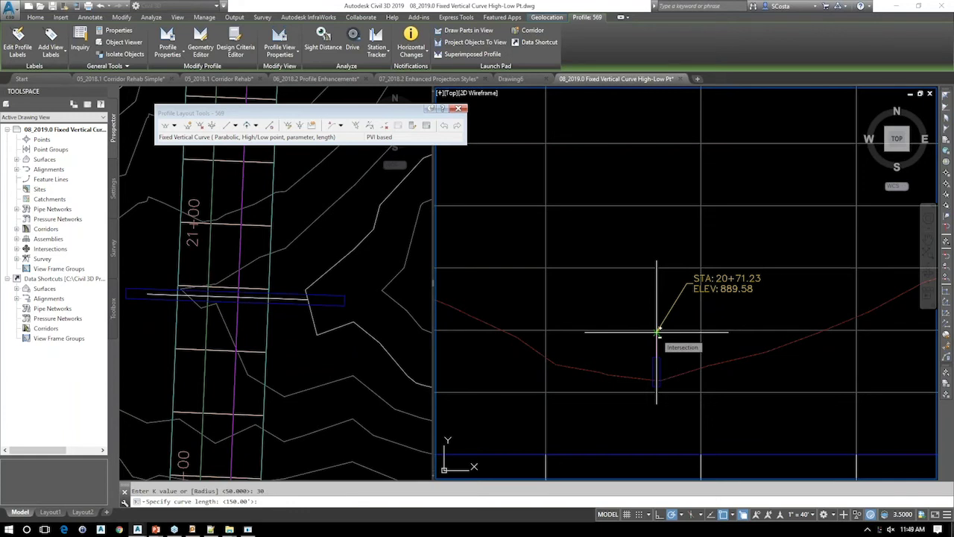
text(250)
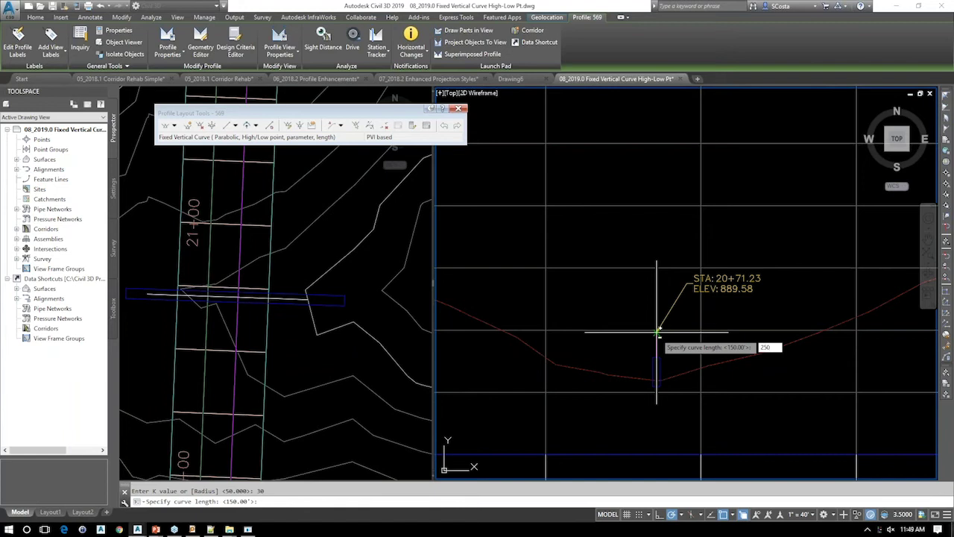
key(Return)
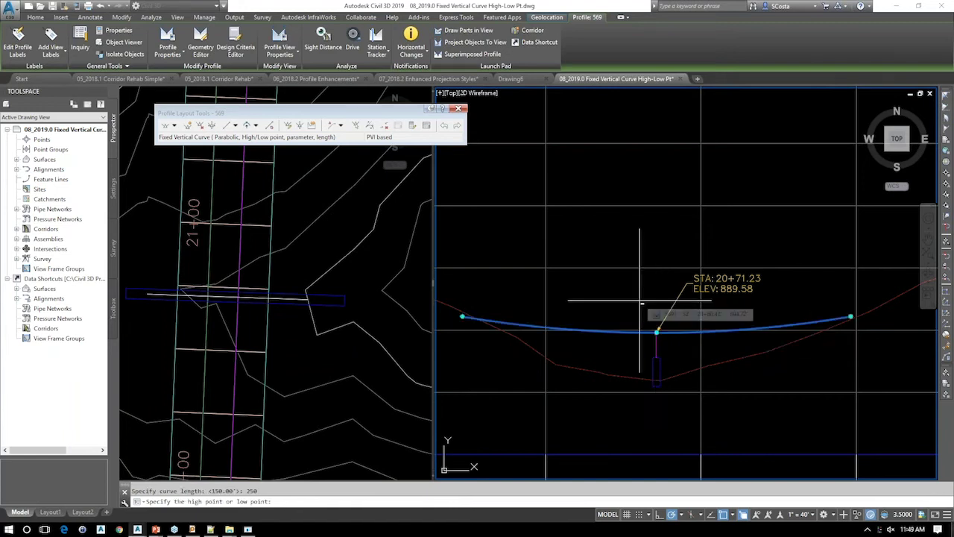
scroll(640, 301, down, 1)
key(Escape)
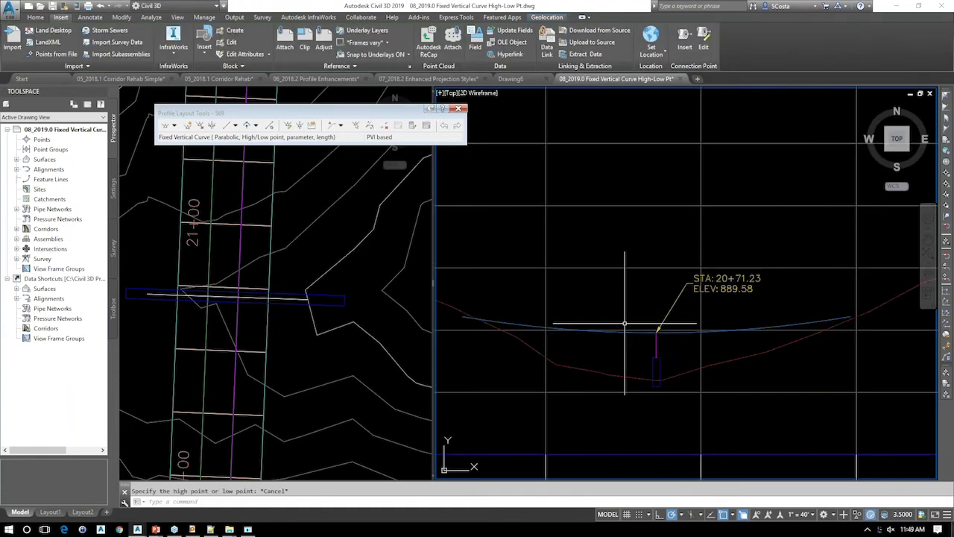
- Try to stretch the new sag curve's start point back toward the preceding tangent
click(567, 327)
key(Escape)
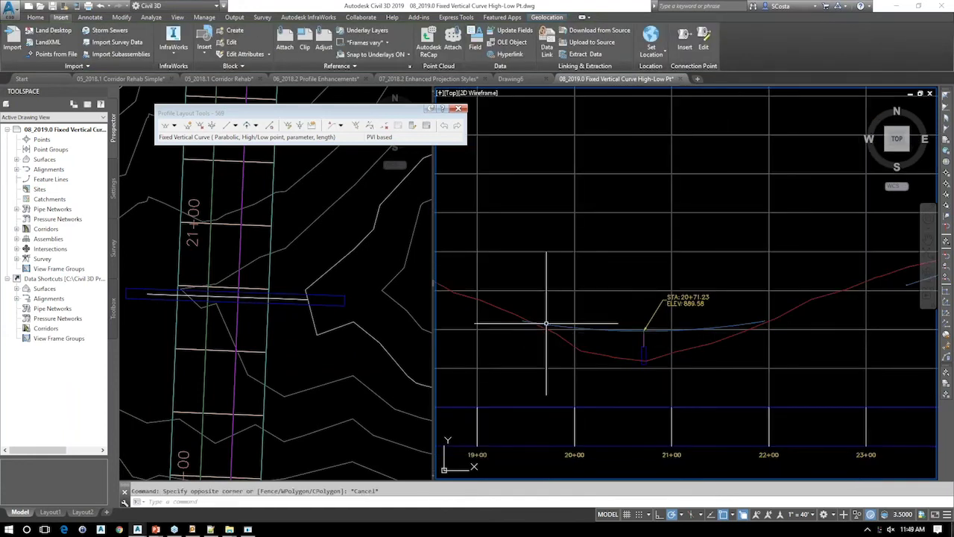
click(546, 325)
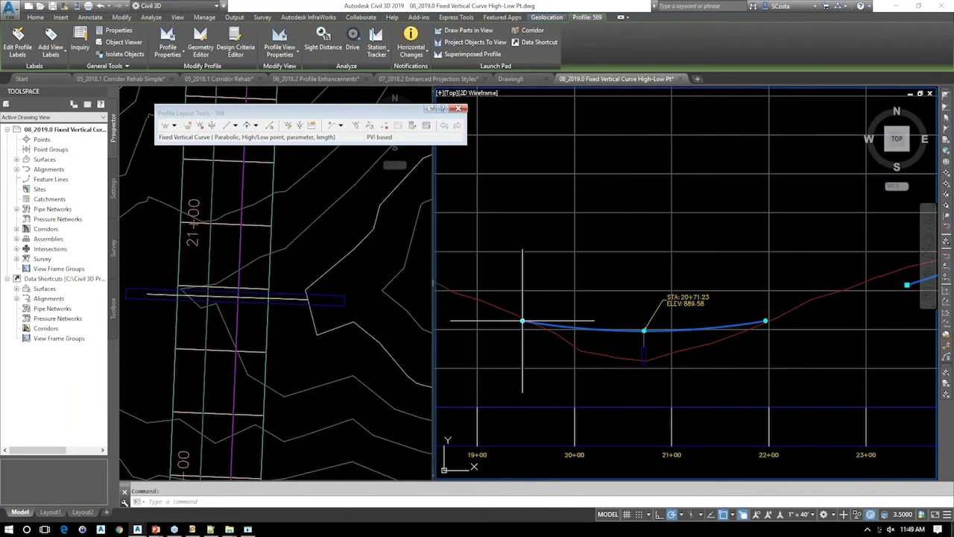
click(522, 321)
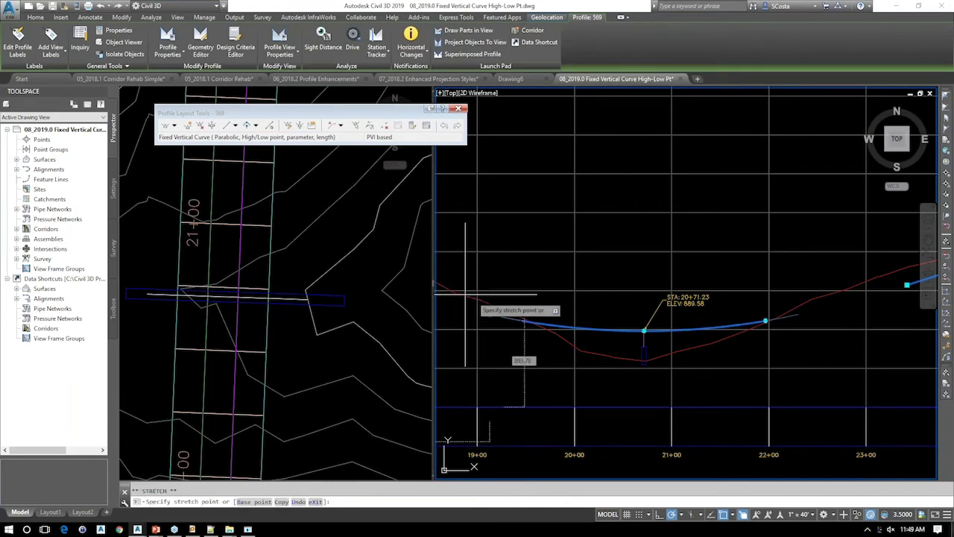
scroll(465, 295, down, 2)
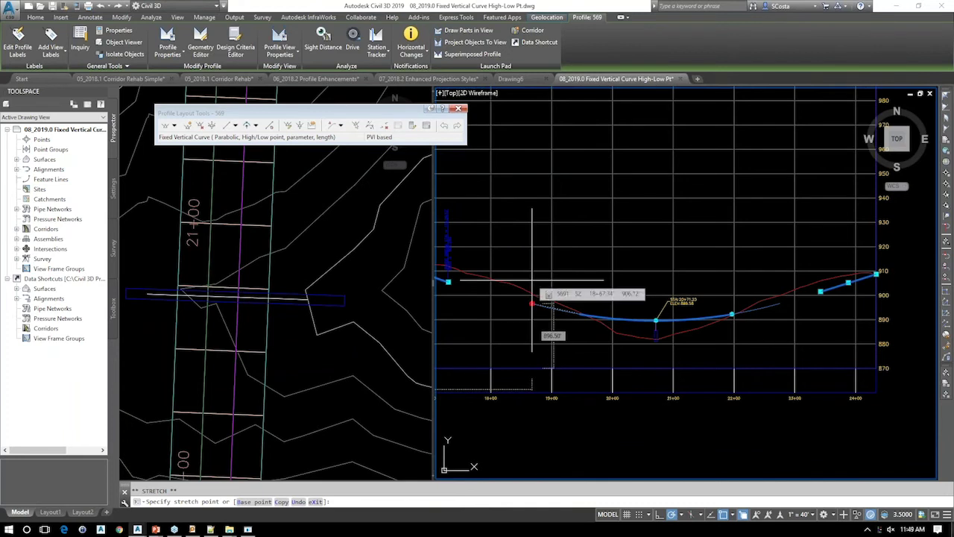
key(Escape)
scroll(547, 286, up, 2)
scroll(594, 304, down, 2)
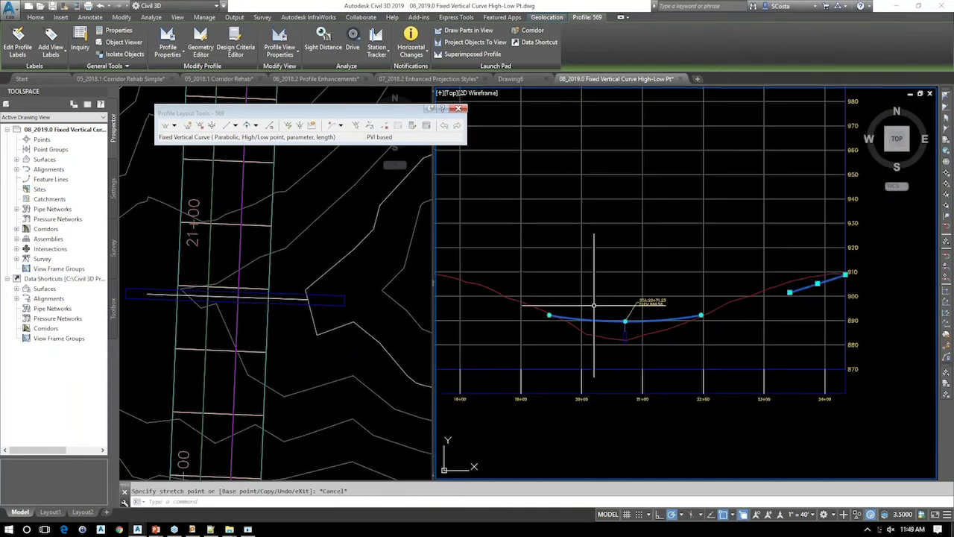
middle_drag(767, 306, 795, 304)
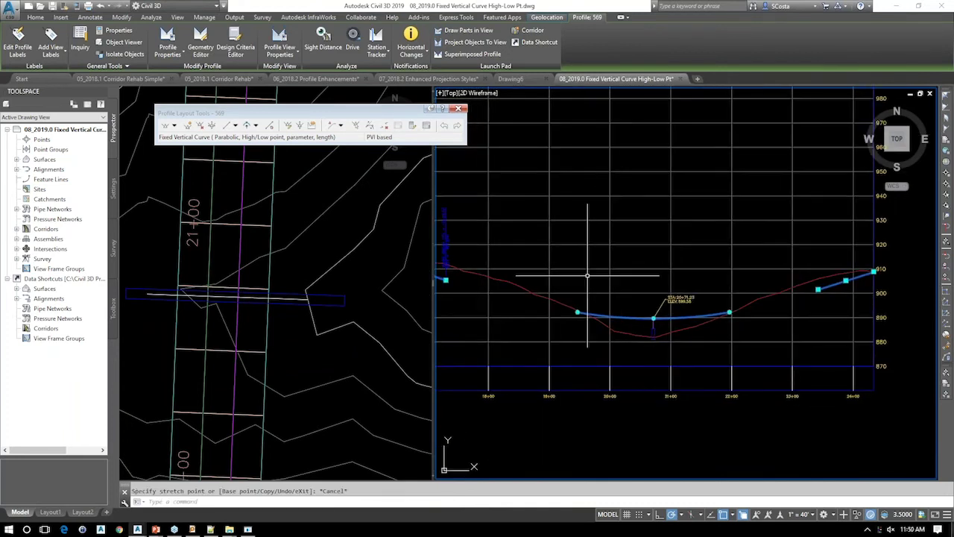
middle_drag(461, 286, 575, 283)
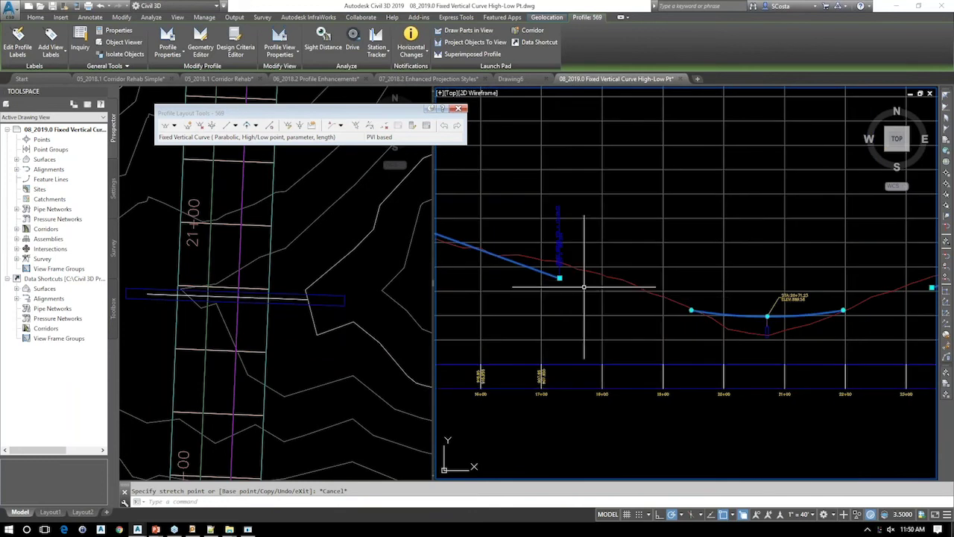
- Turn off object snap and selection cycling, and stretch the preceding tangent's end point toward the sag curve, just short of station 18+00
middle_drag(723, 315, 632, 308)
click(495, 271)
key(F3)
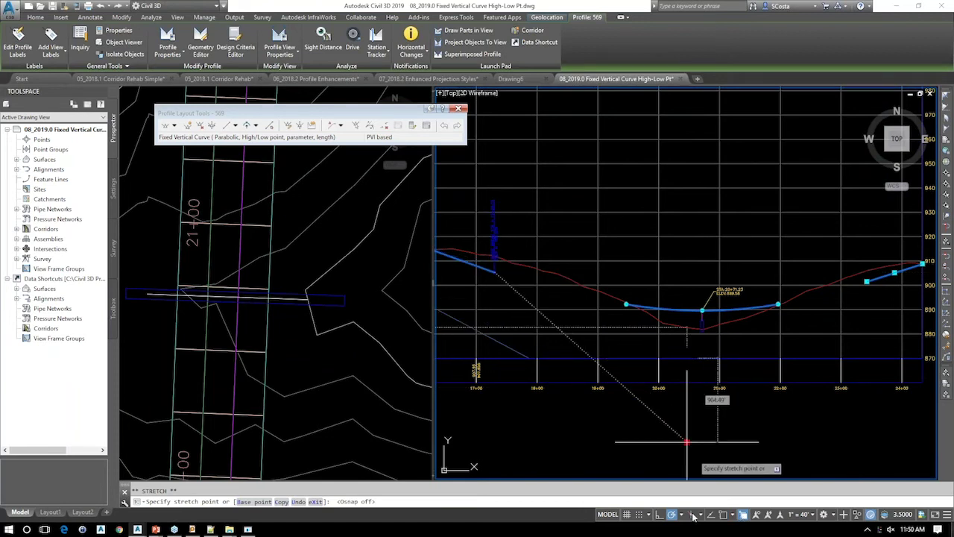
key(ctrl+w)
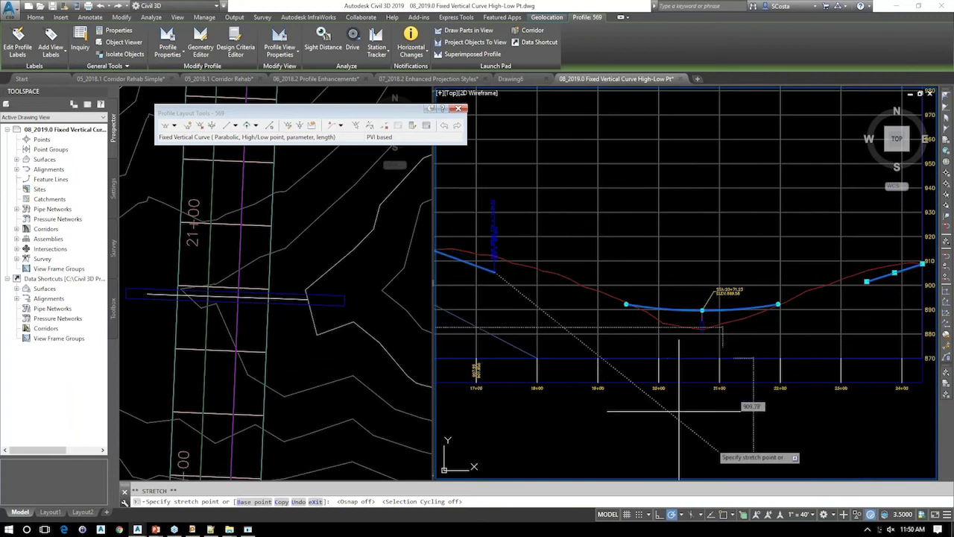
click(529, 278)
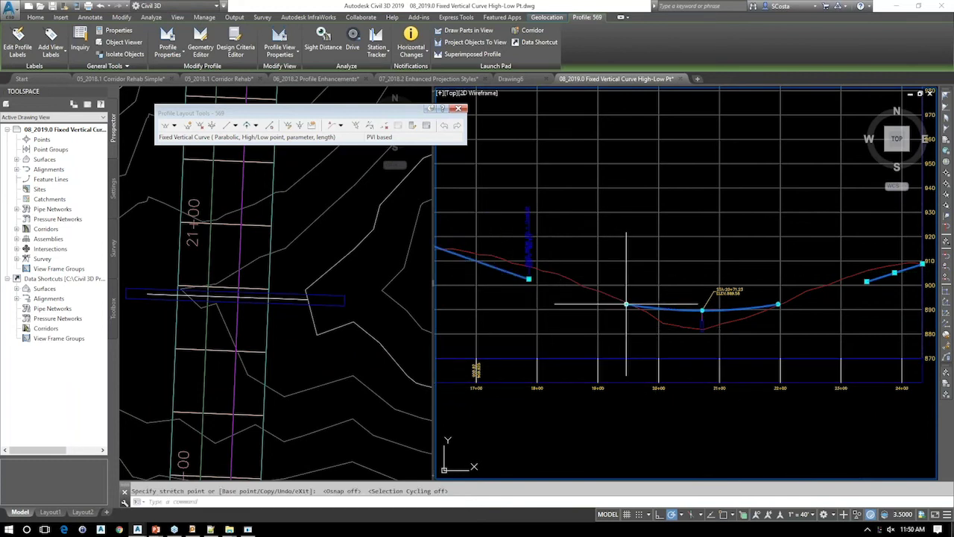
click(529, 278)
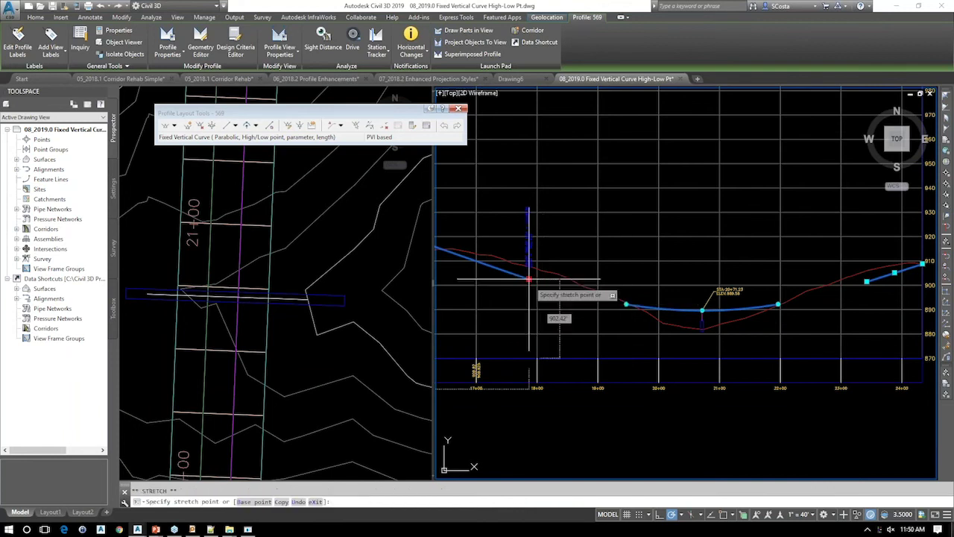
click(529, 276)
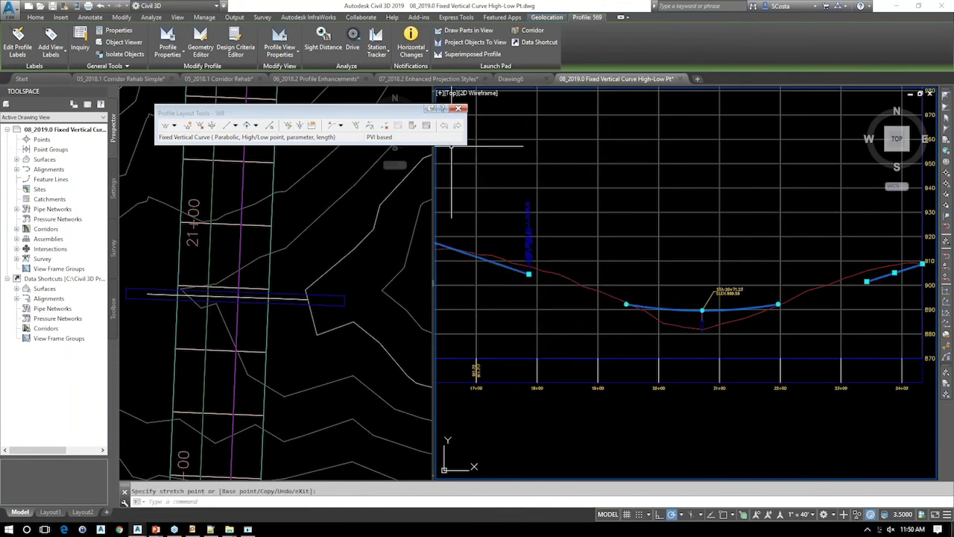
- Add a floating tangent through a point from the sag curve's start, ending at about station 17+85.75 and elevation 898.28, below the preceding tangent's end
click(256, 125)
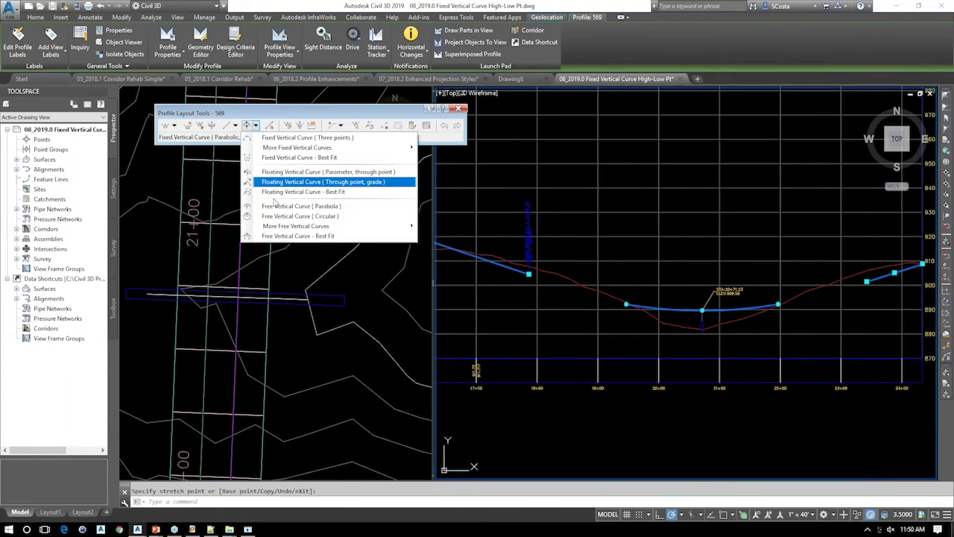
click(236, 126)
click(236, 126)
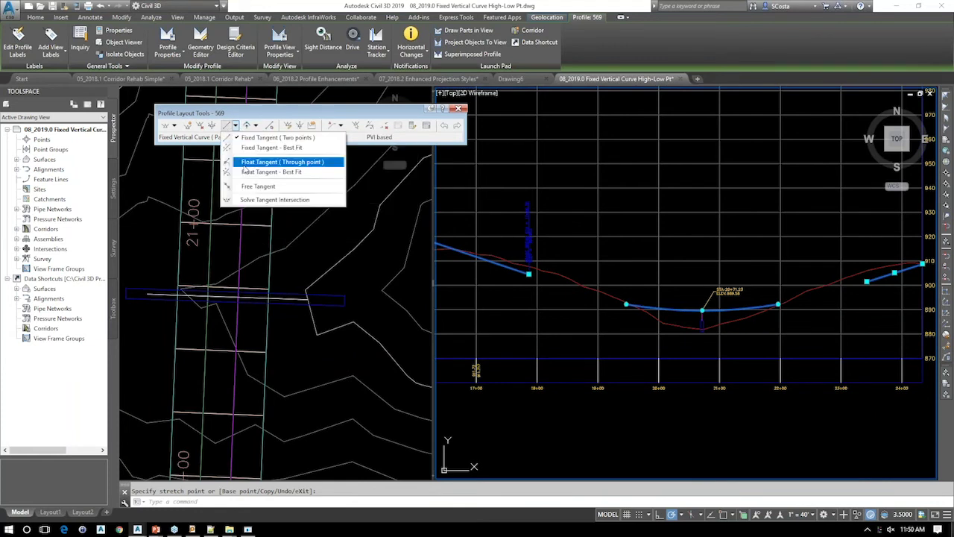
click(246, 164)
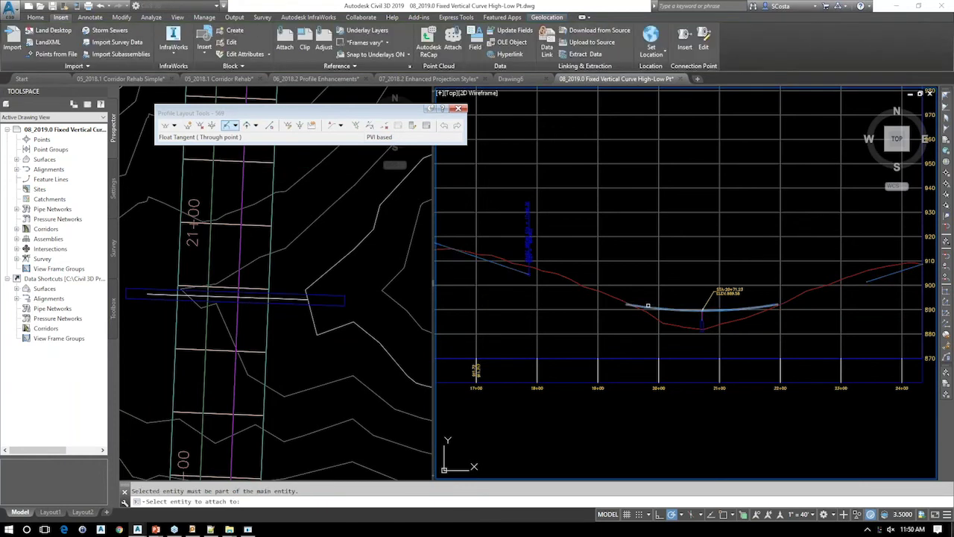
click(525, 271)
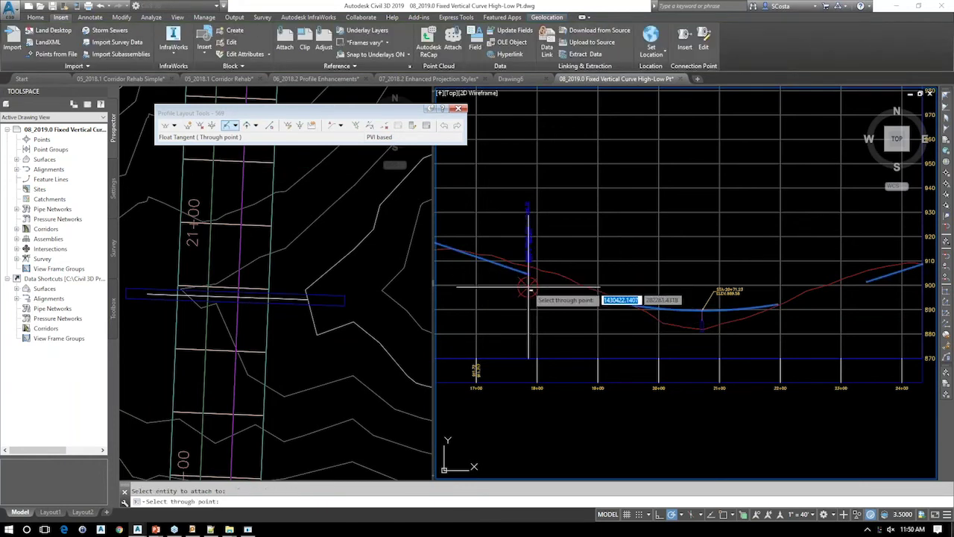
scroll(529, 287, up, 2)
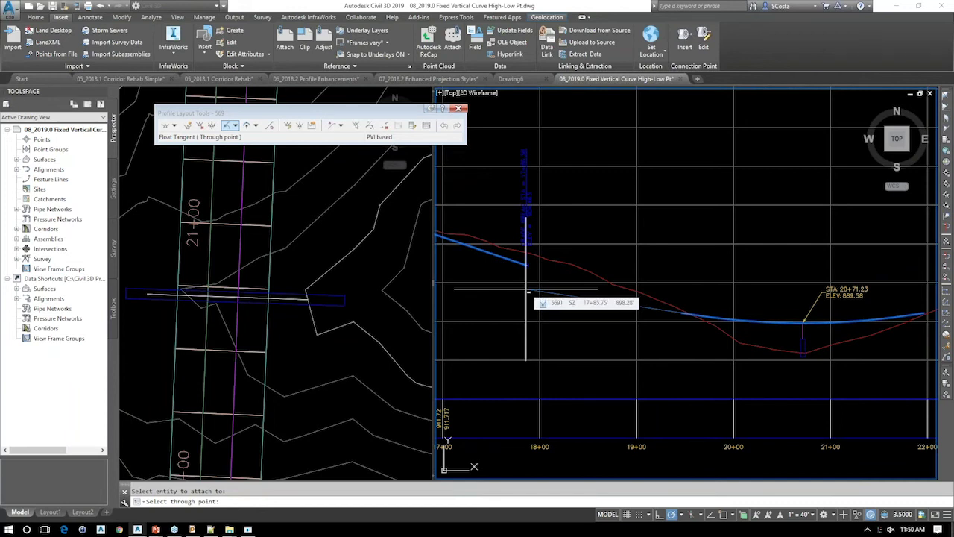
click(526, 289)
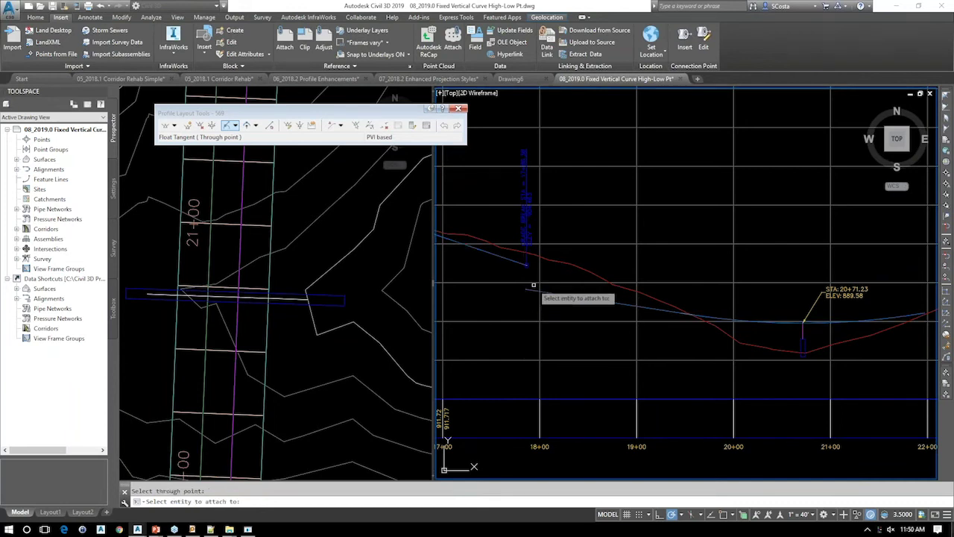
scroll(656, 308, down, 2)
scroll(657, 308, up, 2)
click(661, 306)
key(Escape)
- Add a floating tangent from the sag curve's end toward the following tangent, and stretch that tangent's start point to meet it
middle_drag(704, 273, 947, 278)
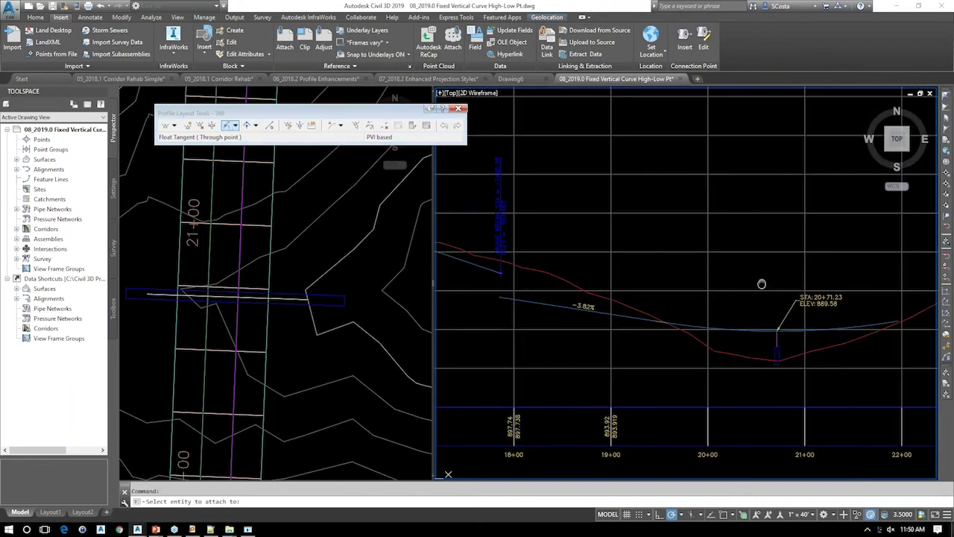
middle_drag(912, 313, 718, 324)
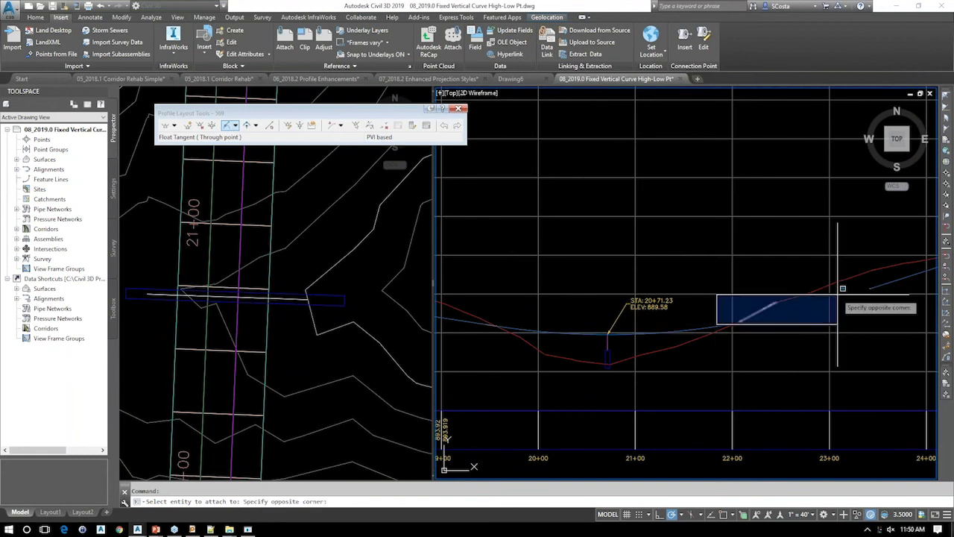
key(Escape)
middle_drag(703, 288, 616, 298)
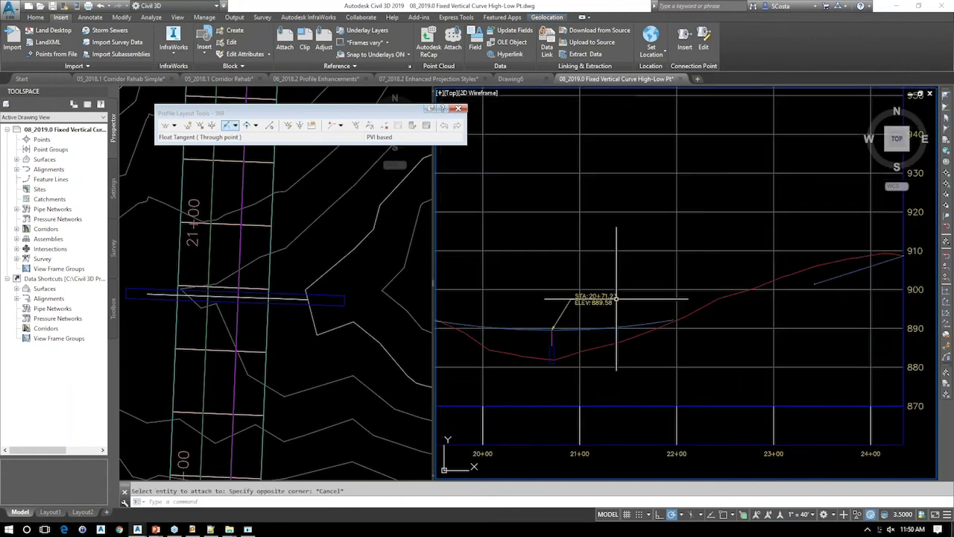
click(231, 126)
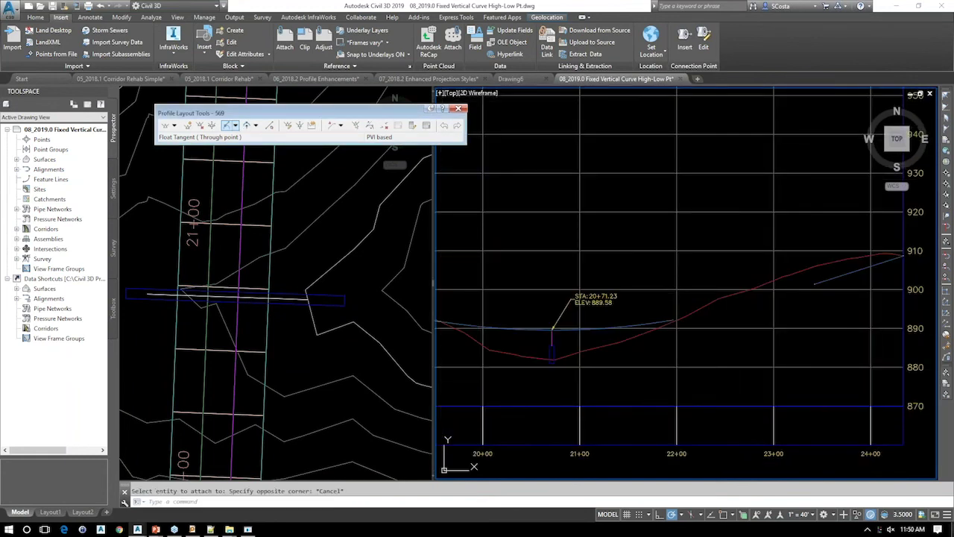
click(662, 322)
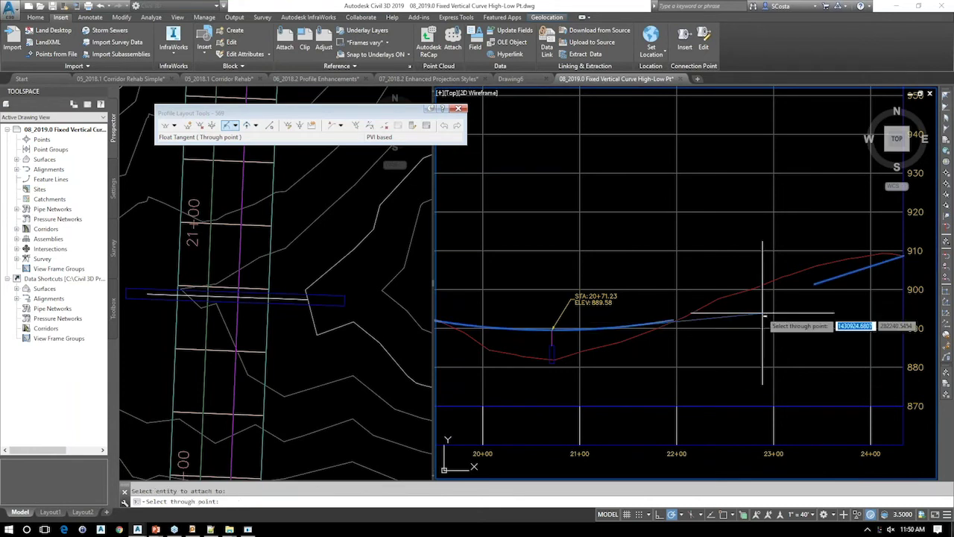
click(807, 299)
click(815, 284)
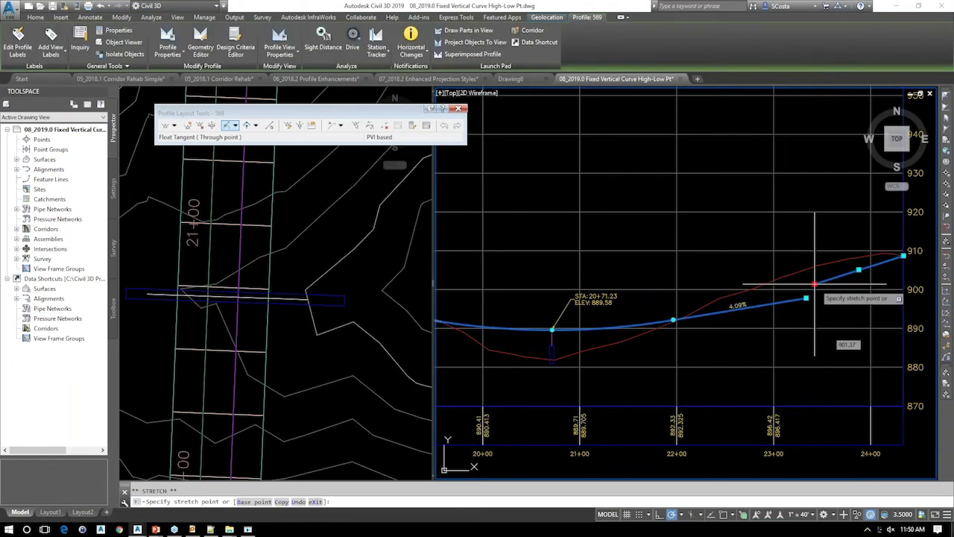
click(805, 297)
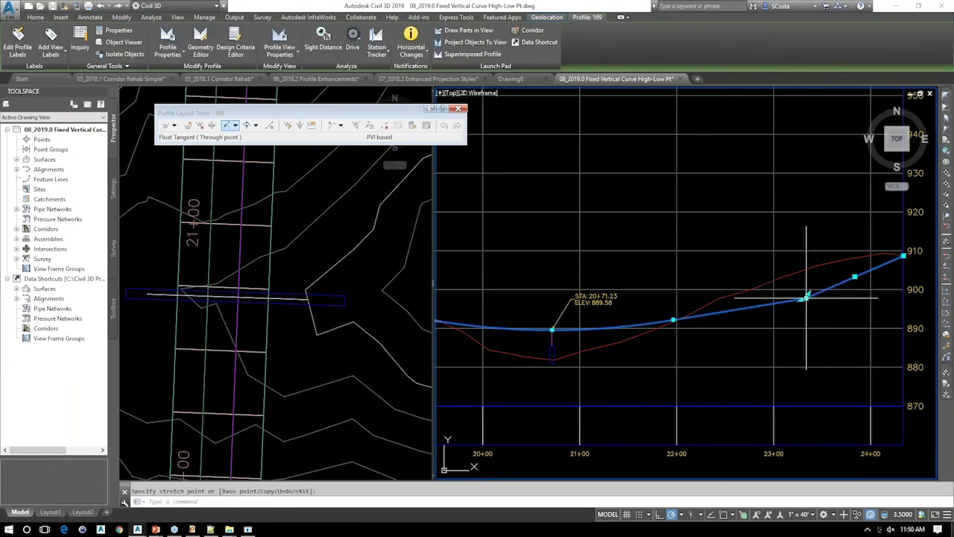
- Add a free parabolic vertical curve between the two tangents after the sag curve, accepting the K value of 22.223
click(255, 125)
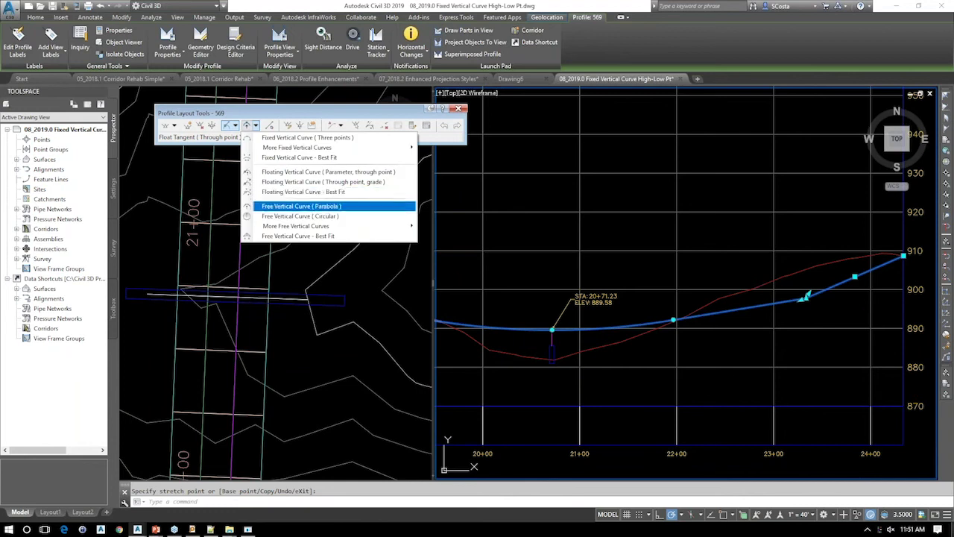
click(302, 205)
click(813, 295)
click(818, 291)
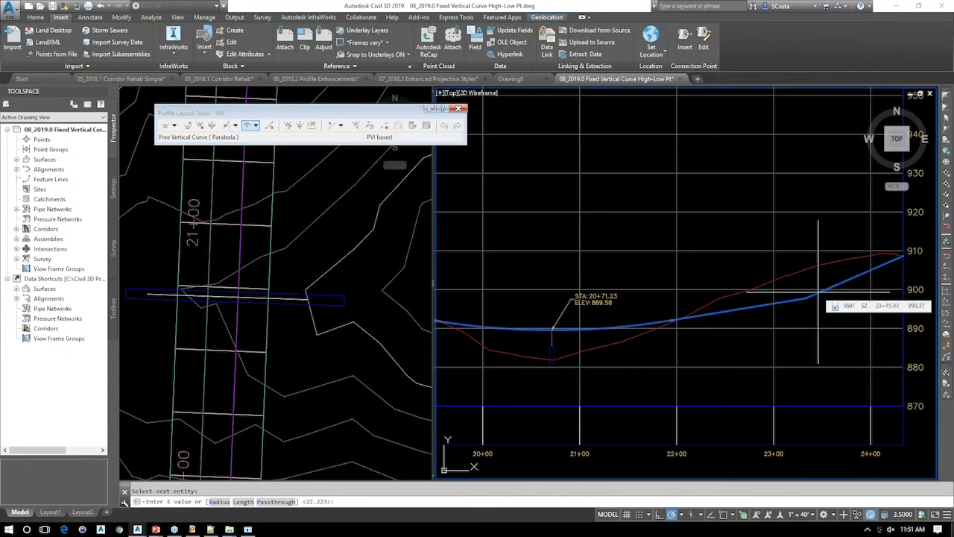
key(Return)
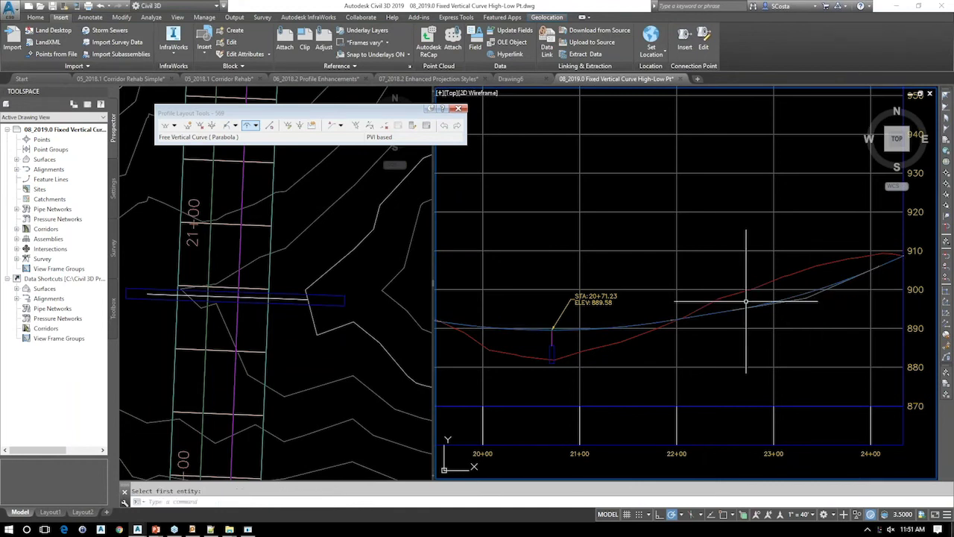
- Stretch the preceding tangent's end point onto the floating tangent's start near station 17+85, and select the joined profile
scroll(746, 302, down, 3)
middle_drag(465, 292, 677, 335)
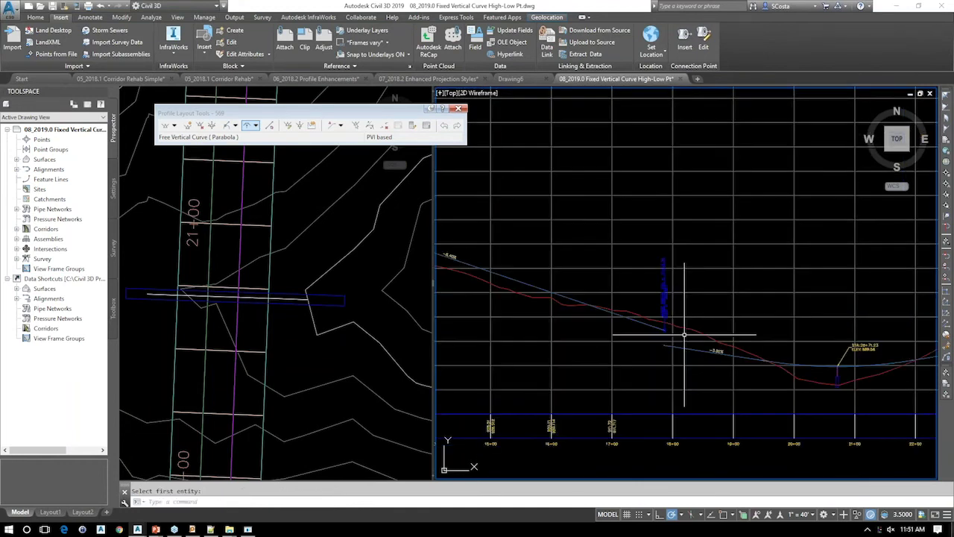
key(Escape)
click(655, 326)
click(664, 329)
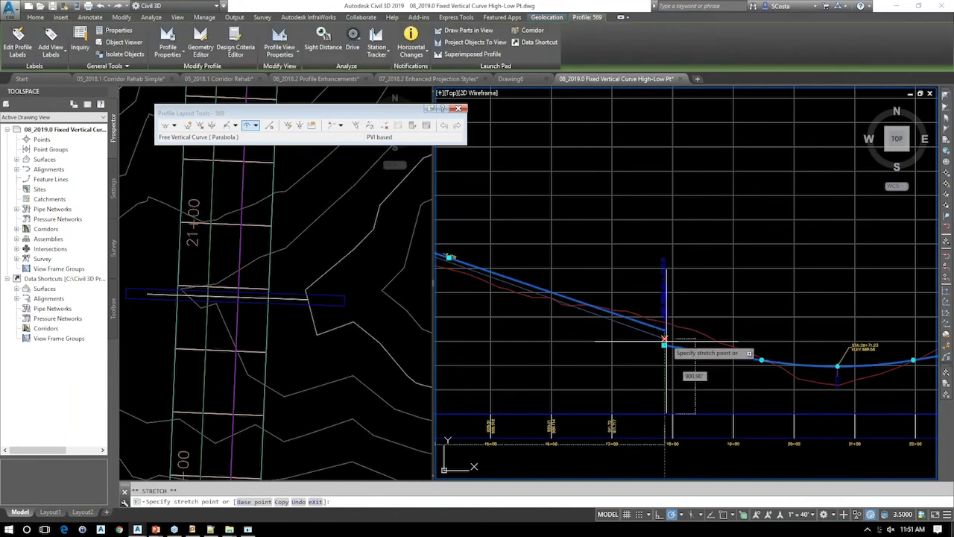
key(Escape)
middle_drag(838, 366, 752, 360)
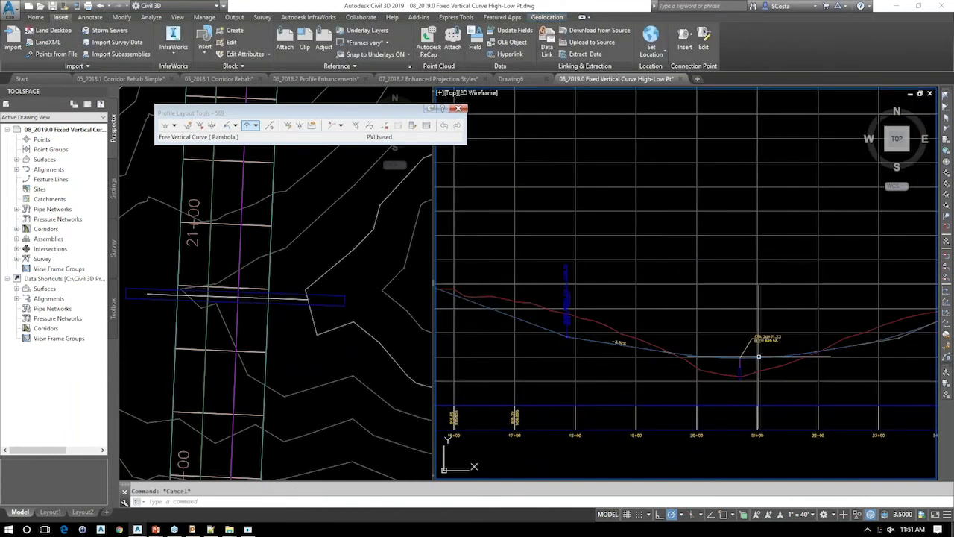
click(750, 358)
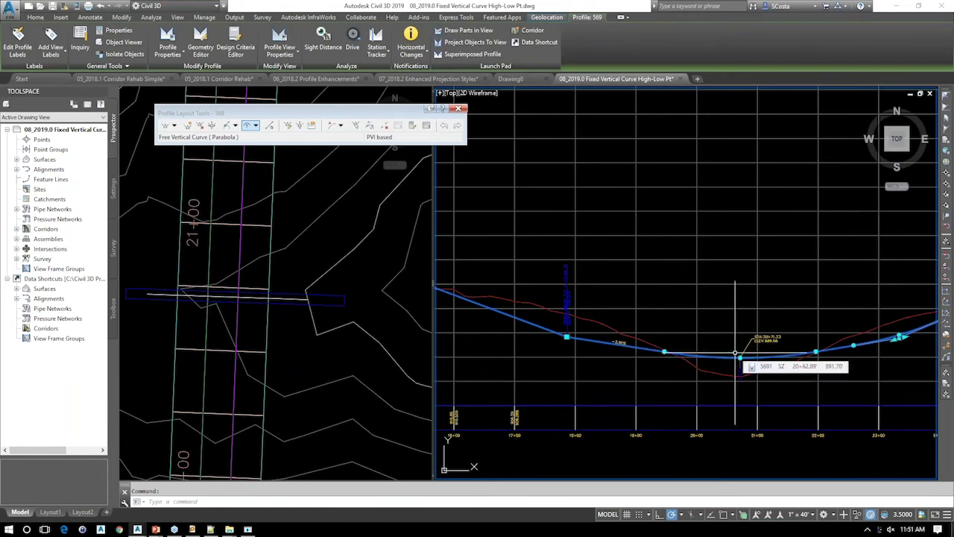
- Switch to the PowerPoint slide show to review the Civil 3D 2019 updates list, and return to the Civil 3D drawing
key(alt+Tab)
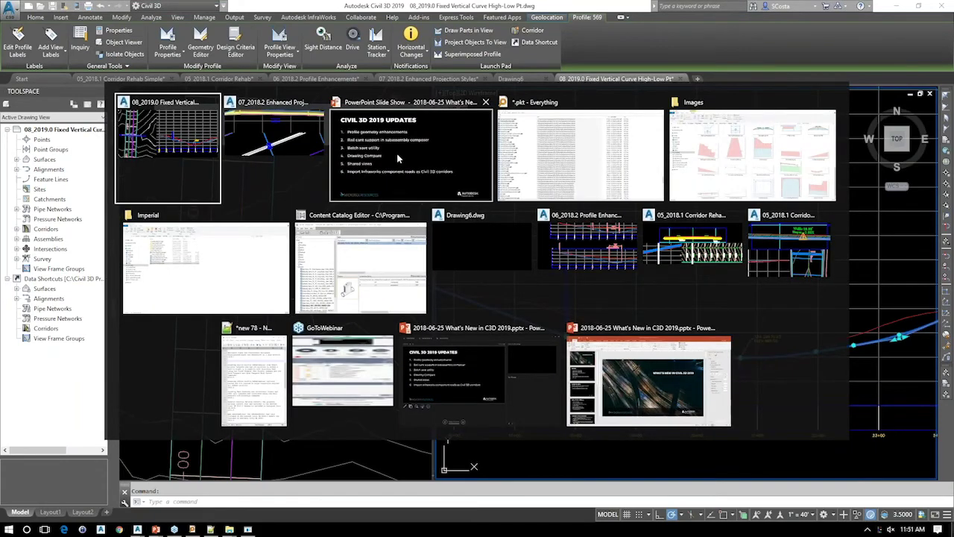
click(397, 153)
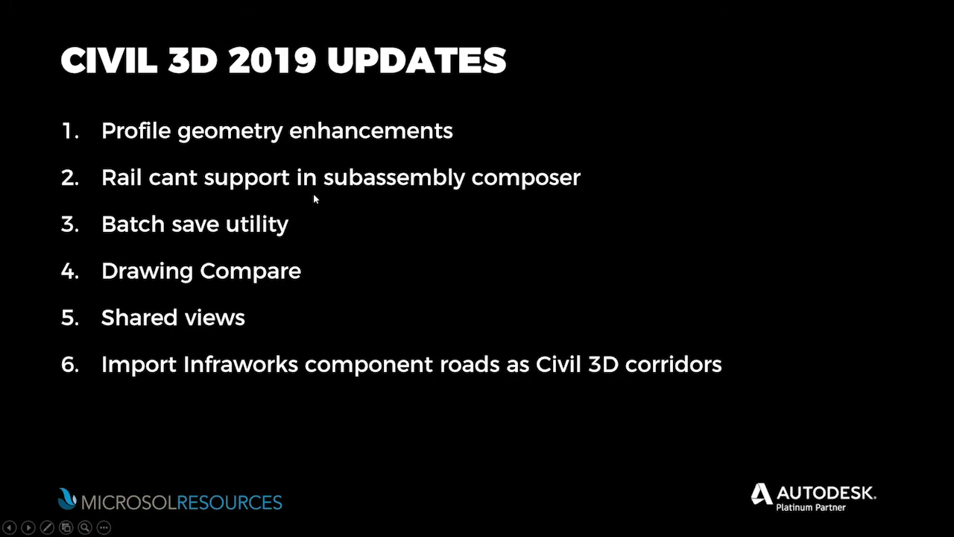
key(super)
key(alt+Tab)
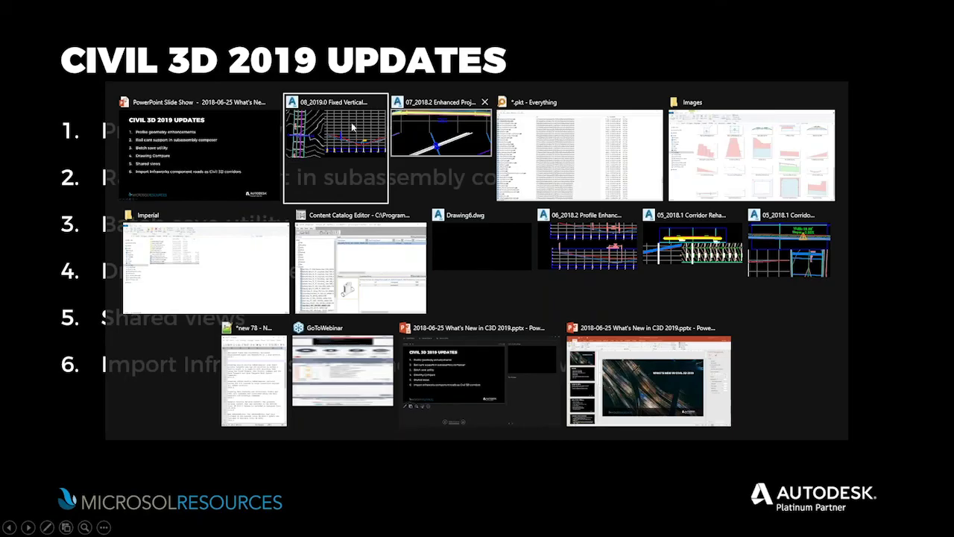
click(354, 129)
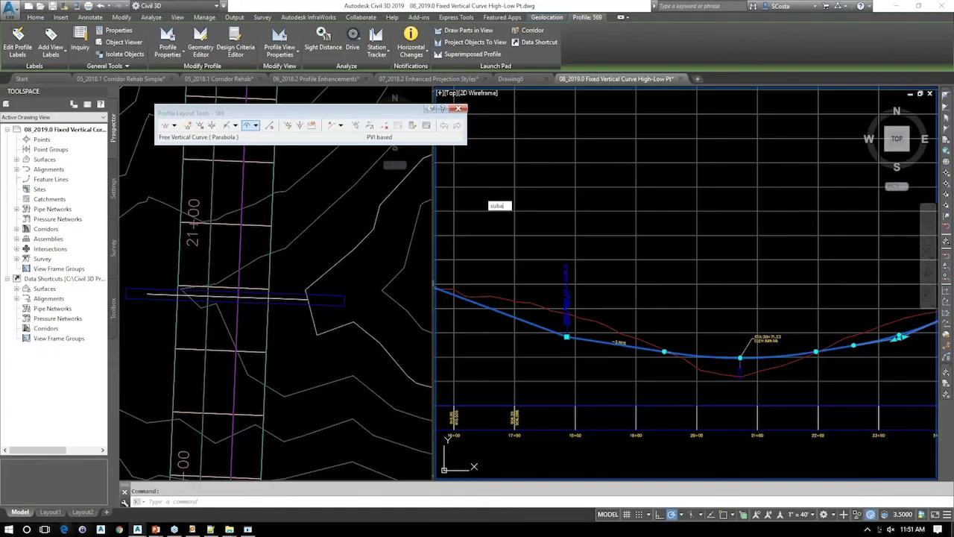
- Search the system for "subas" and launch Autodesk Subassembly Composer 2018
text(subbase)
key(Return)
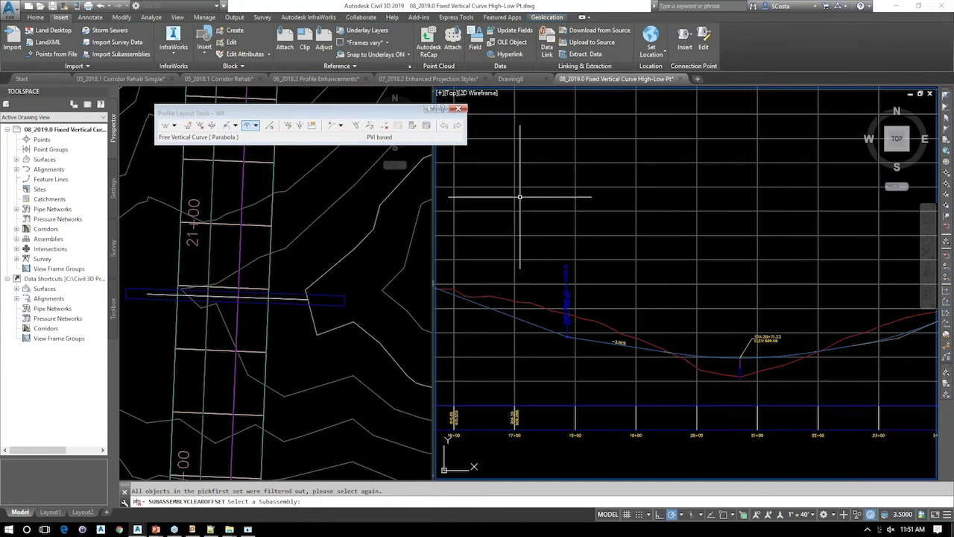
key(super)
text(subas)
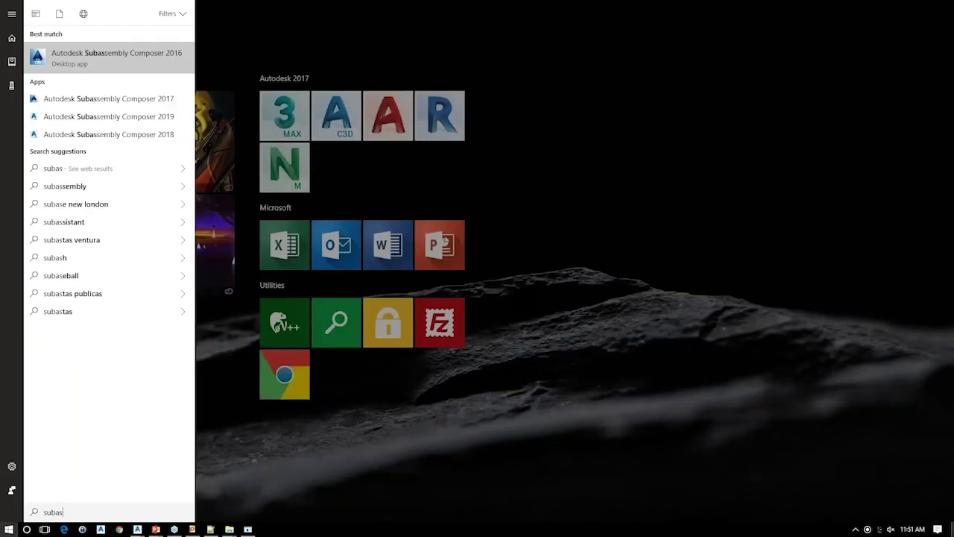
key(Down)
key(Down)
key(Down)
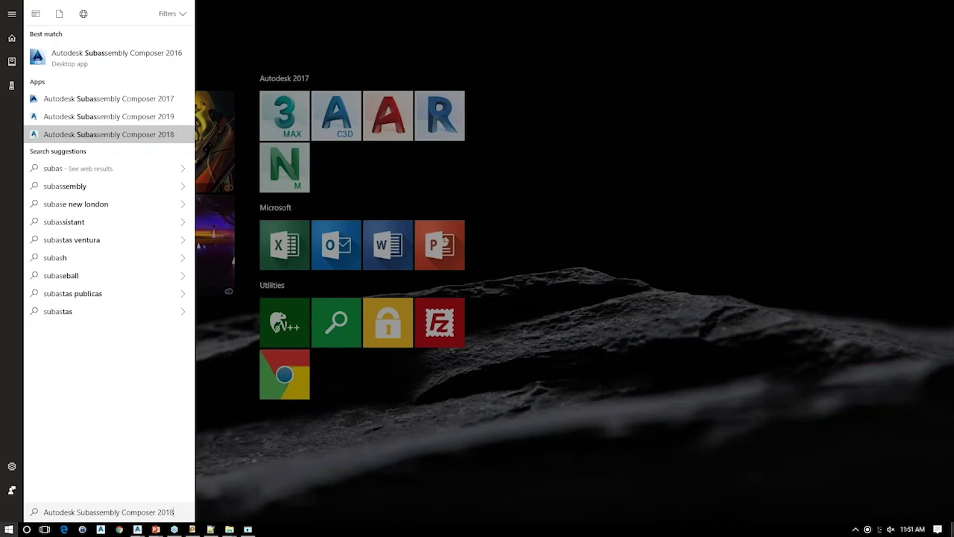
key(Return)
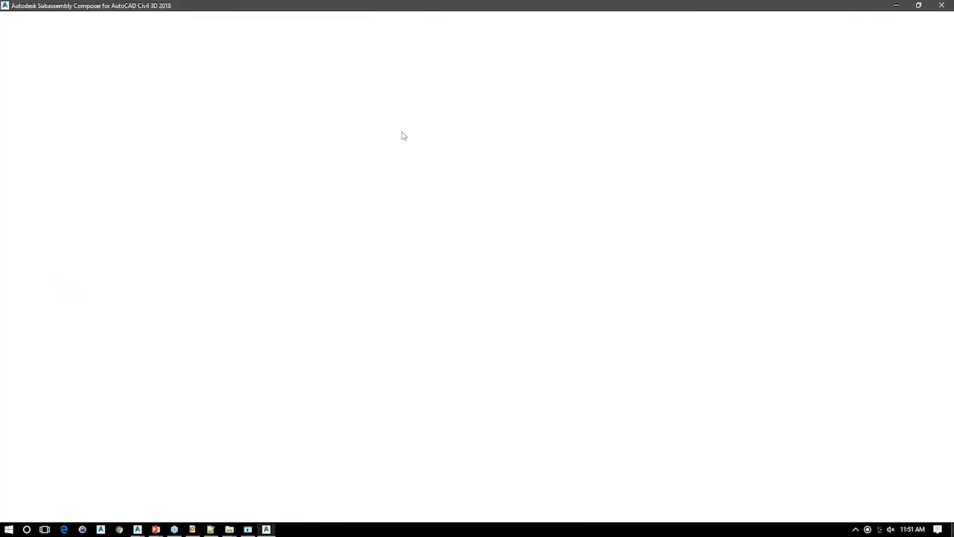
- Switch to the Everything file search and search for "*rail*.pkt"
key(alt+Tab)
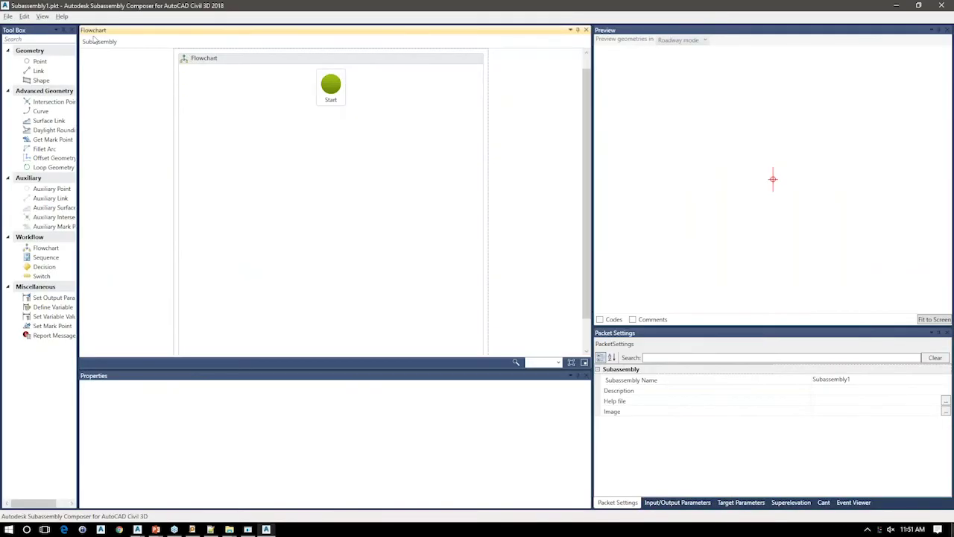
key(alt+Tab)
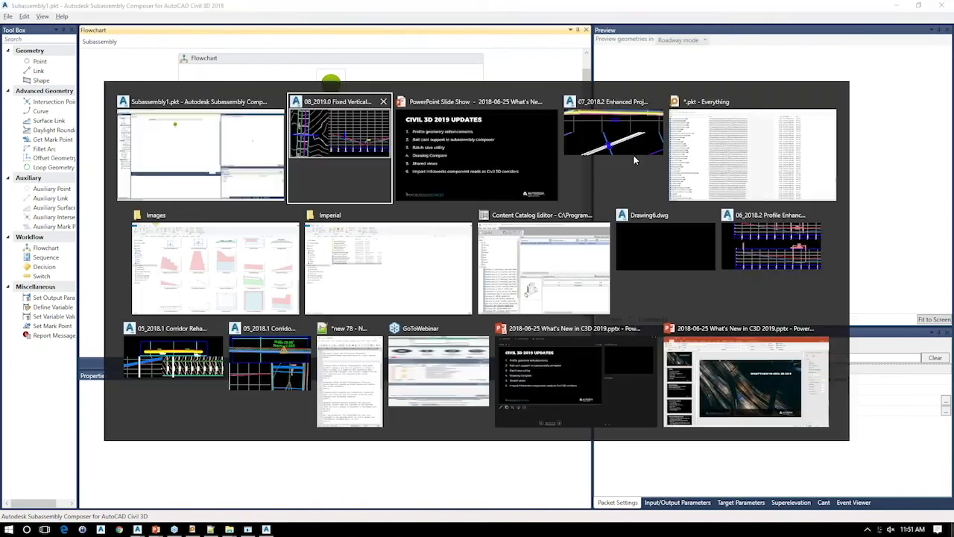
click(722, 150)
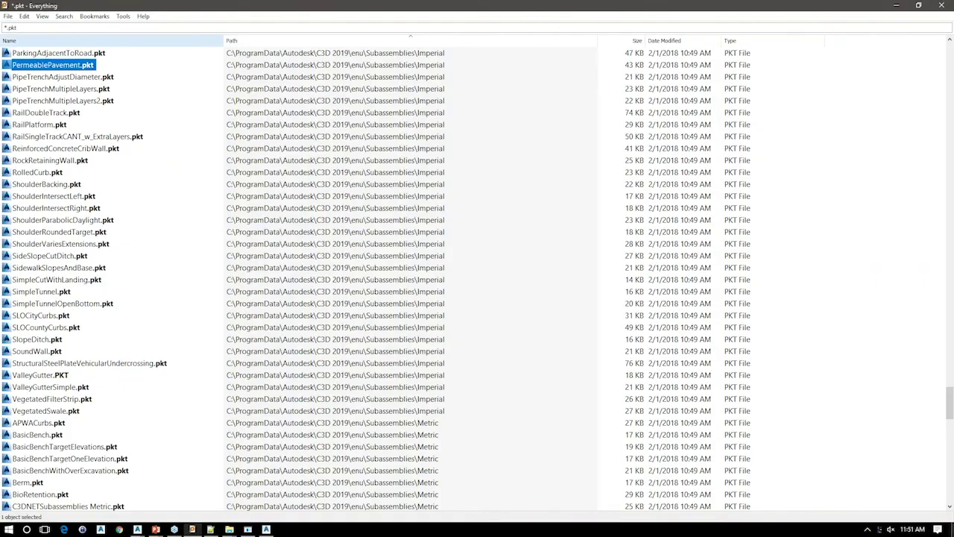
click(100, 28)
click(100, 28)
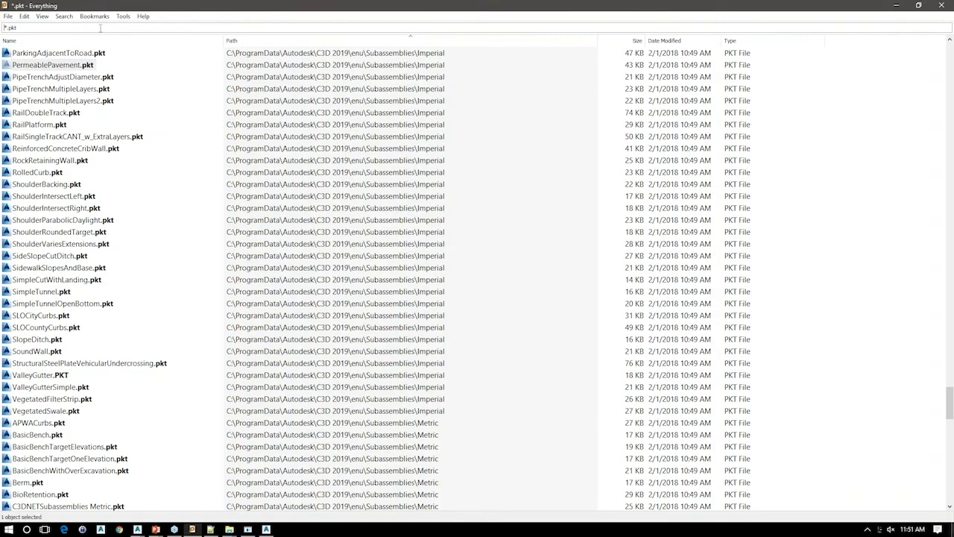
text(Brail)
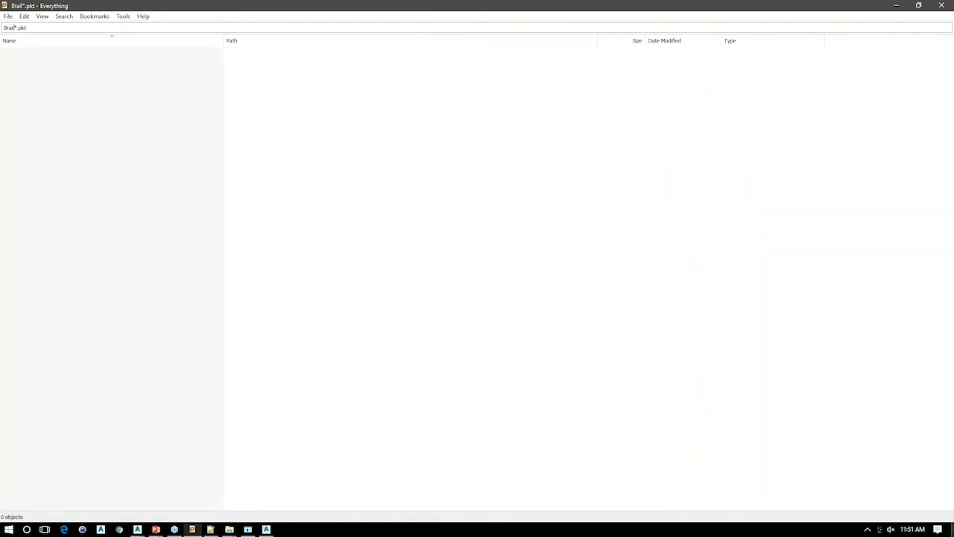
key(Delete)
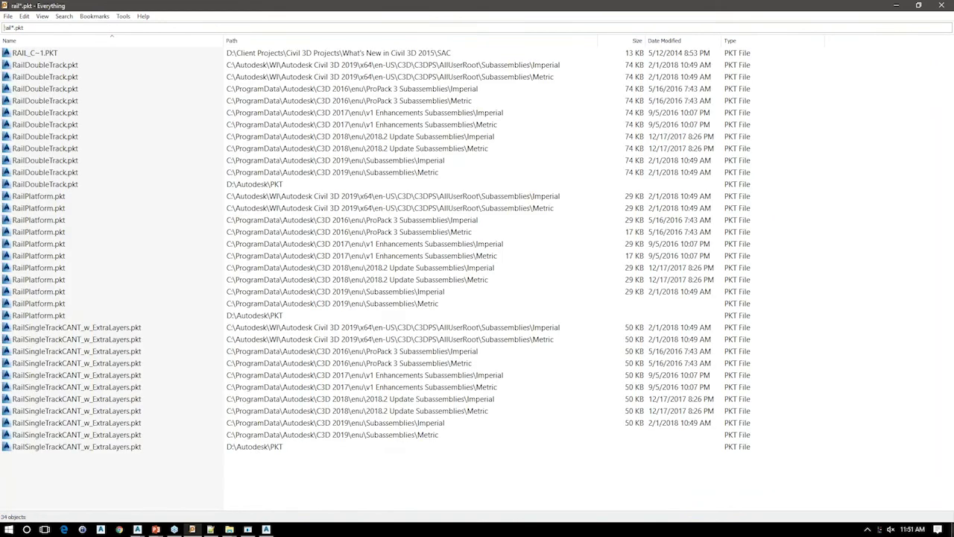
text(*)
- Copy the full path of RailDoubleTrack.pkt from the C3D 2019 Metric subassemblies folder
click(55, 222)
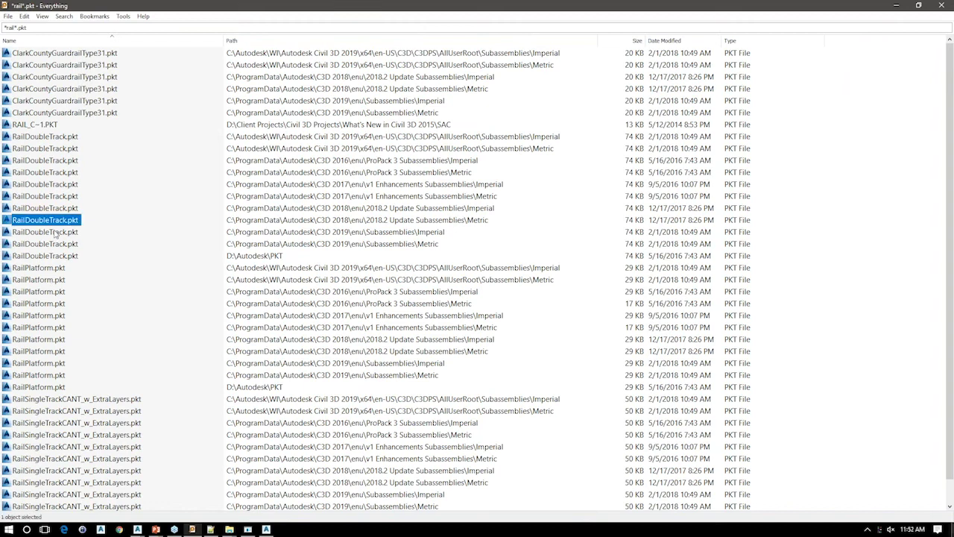
click(55, 246)
right_click(54, 243)
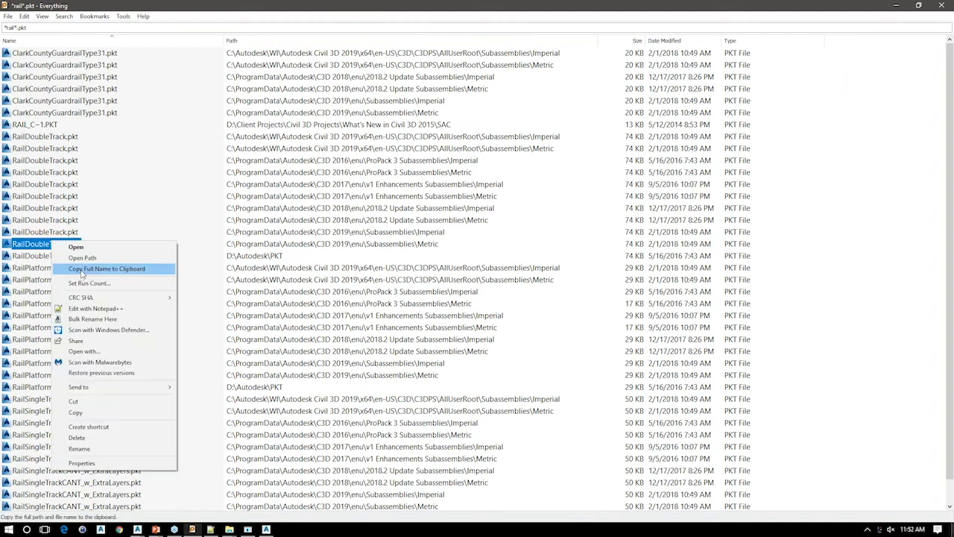
click(82, 270)
- Switch to Subassembly Composer and open RailDoubleTrack.pkt using the copied path
key(alt+Tab)
key(alt+Tab)
key(alt+f)
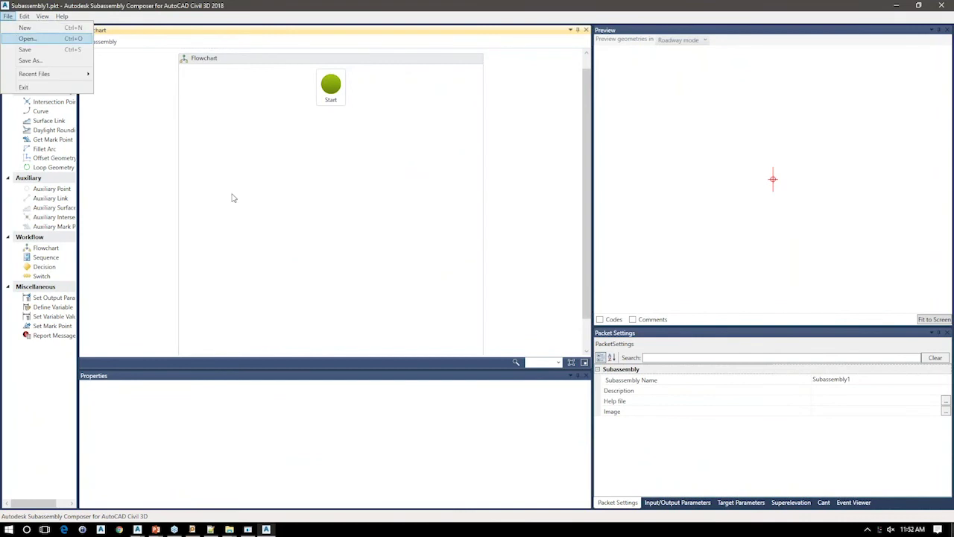
key(Return)
key(ctrl+v)
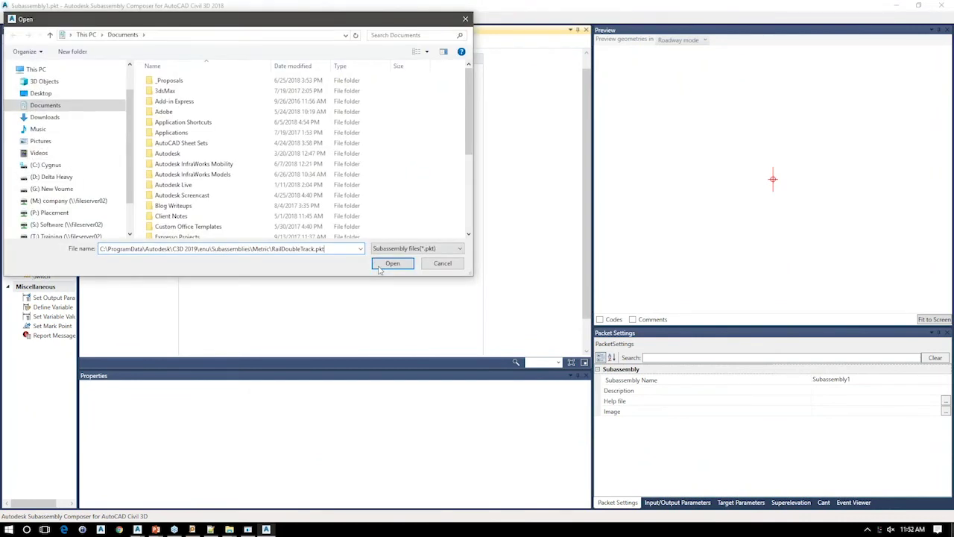
click(380, 266)
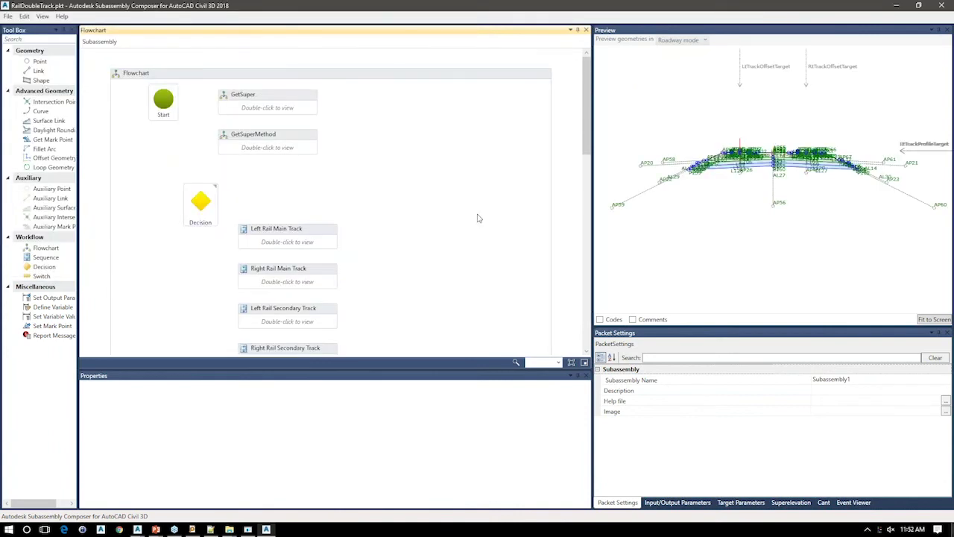
- Show the Cant parameters of the rail subassembly and widen the preview and cant area for review
click(823, 506)
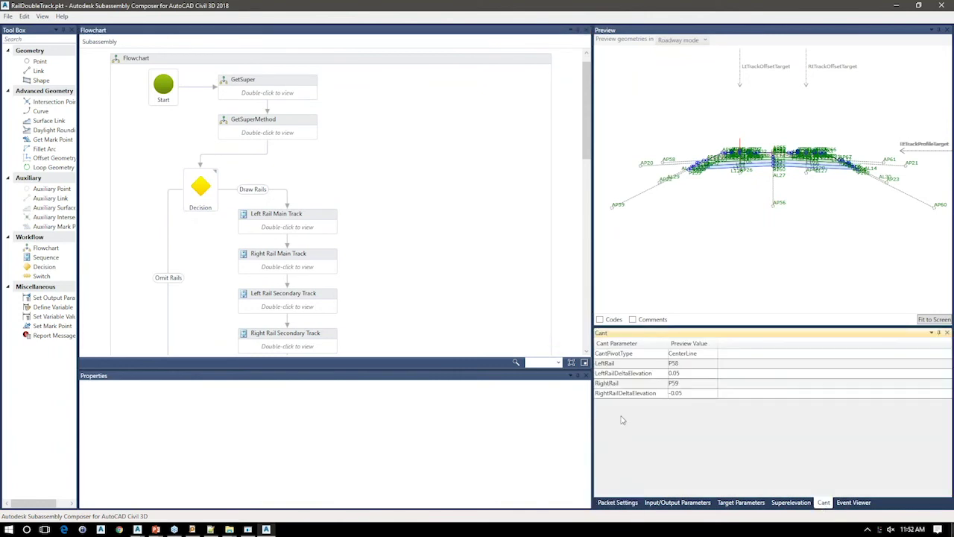
drag(547, 332, 547, 329)
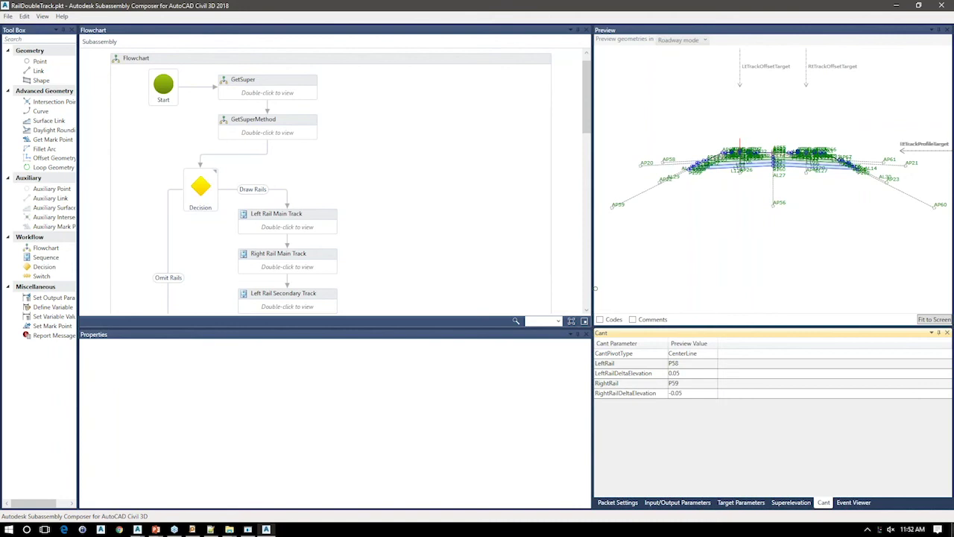
drag(595, 288, 543, 288)
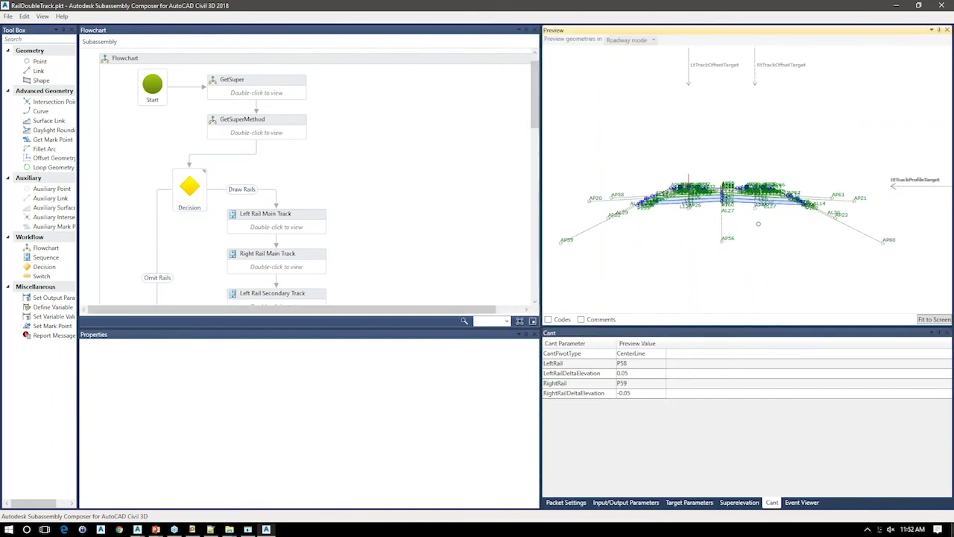
- Switch to the PowerPoint slide show to review the Civil 3D 2019 updates list, minimize Subassembly Composer, and end the show
key(alt+Tab)
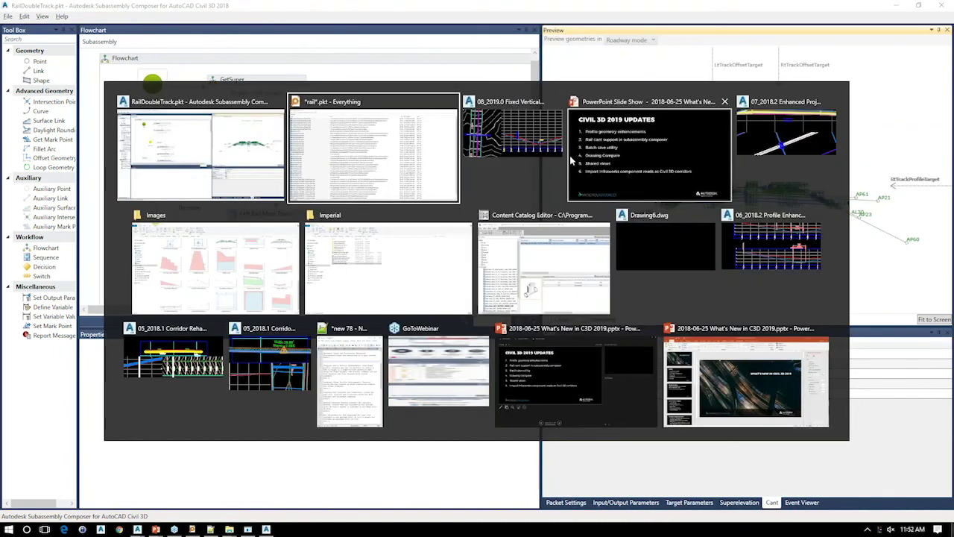
click(572, 161)
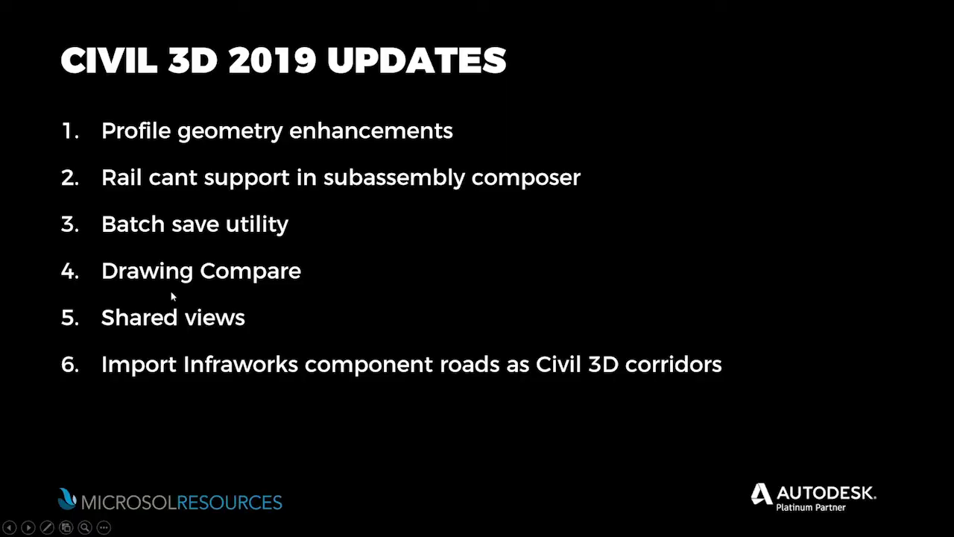
key(alt+Tab)
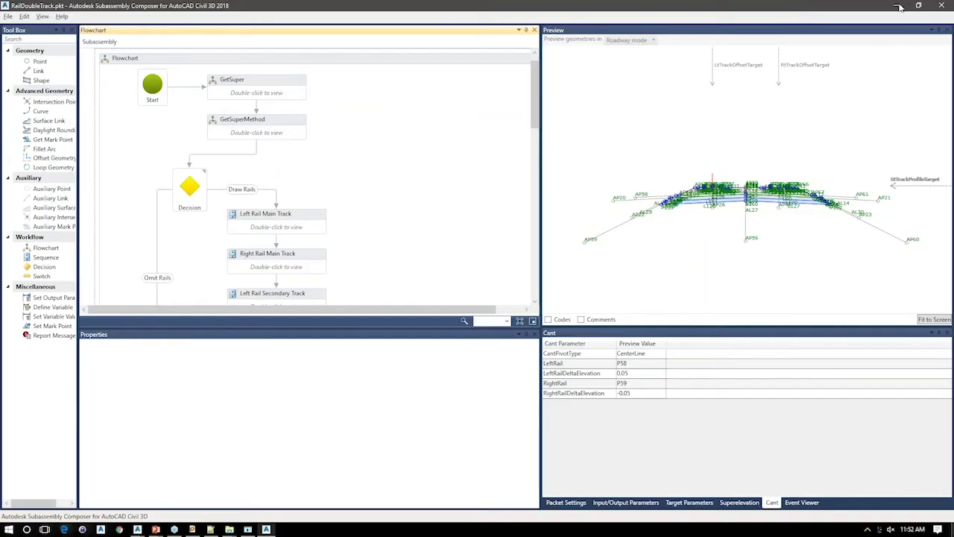
click(900, 7)
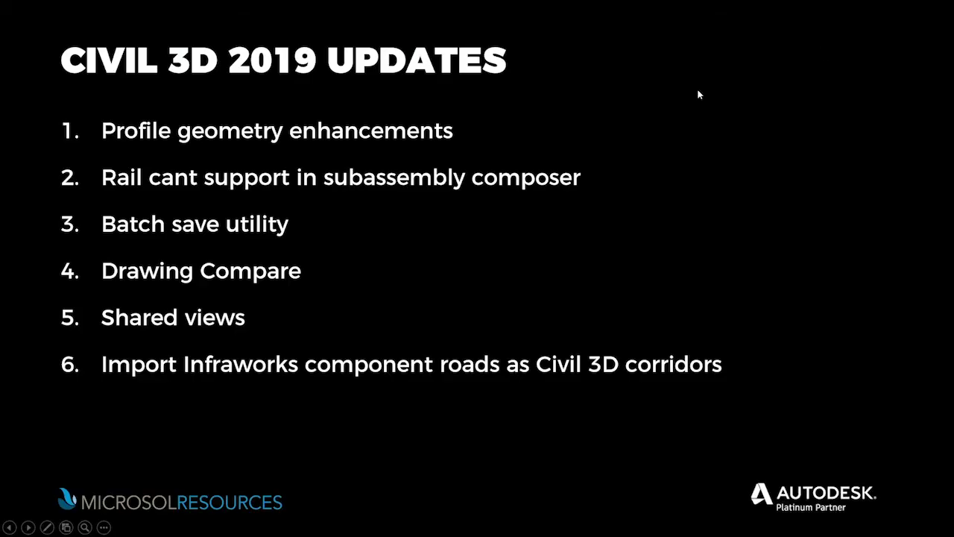
key(Escape)
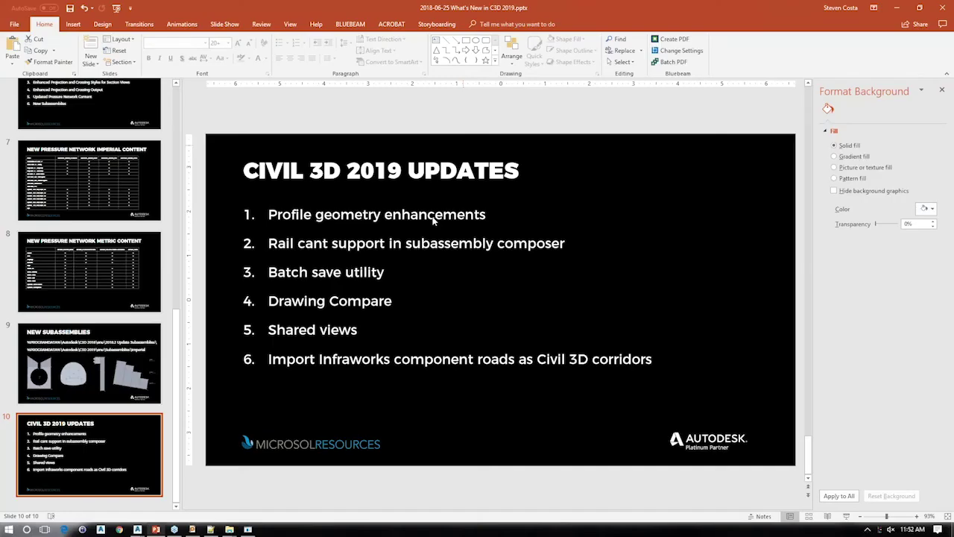
- Switch back to the 08_2019.0 Fixed Vertical Curve drawing in Civil 3D, leaving the file-opening dialog without choosing a drawing
key(alt+Tab)
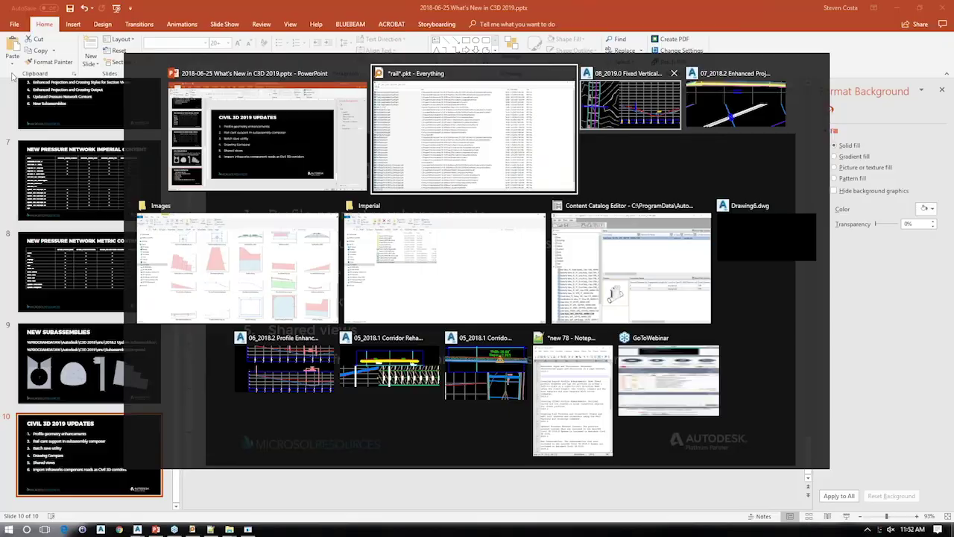
key(alt+Tab)
key(ctrl+o)
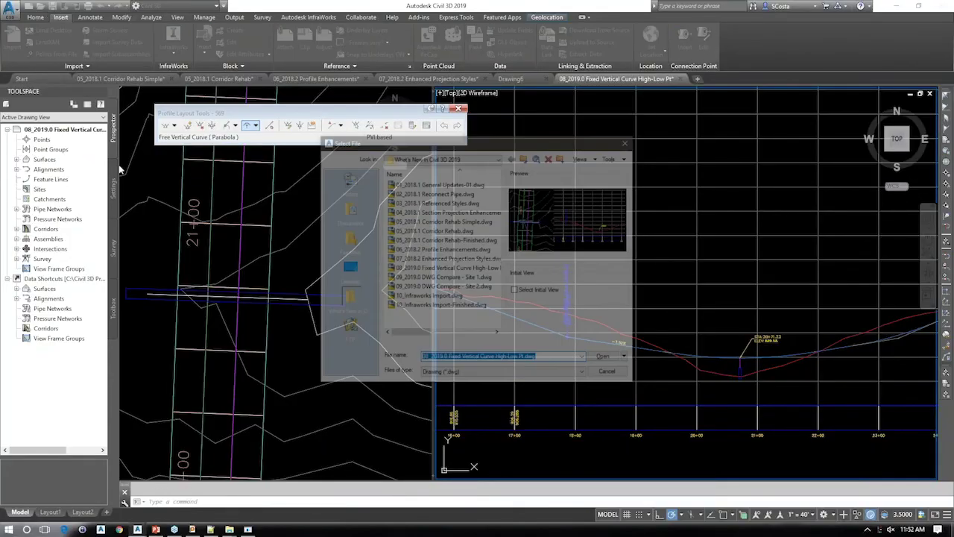
key(Escape)
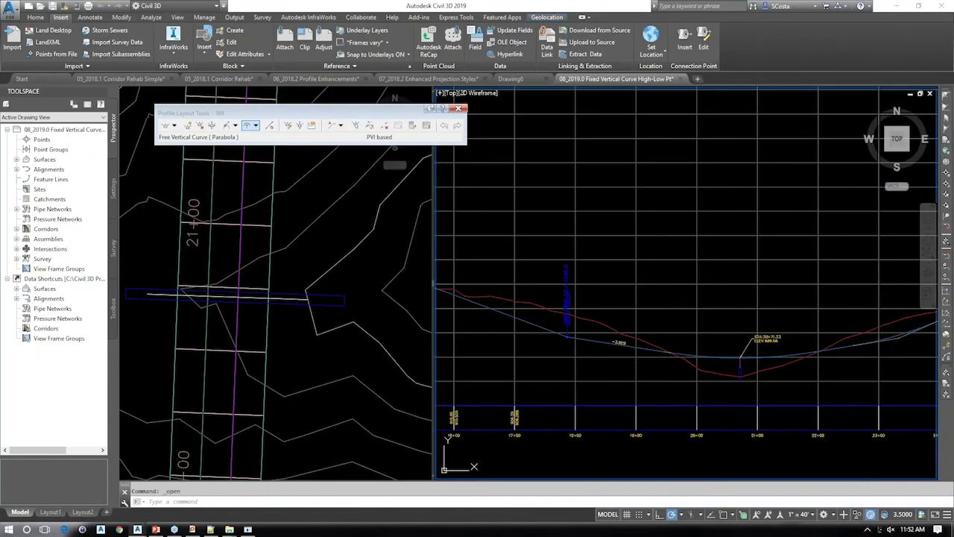
- Search the system for "Batch save" and launch Autodesk Batch Save Utility
key(super)
text(batch)
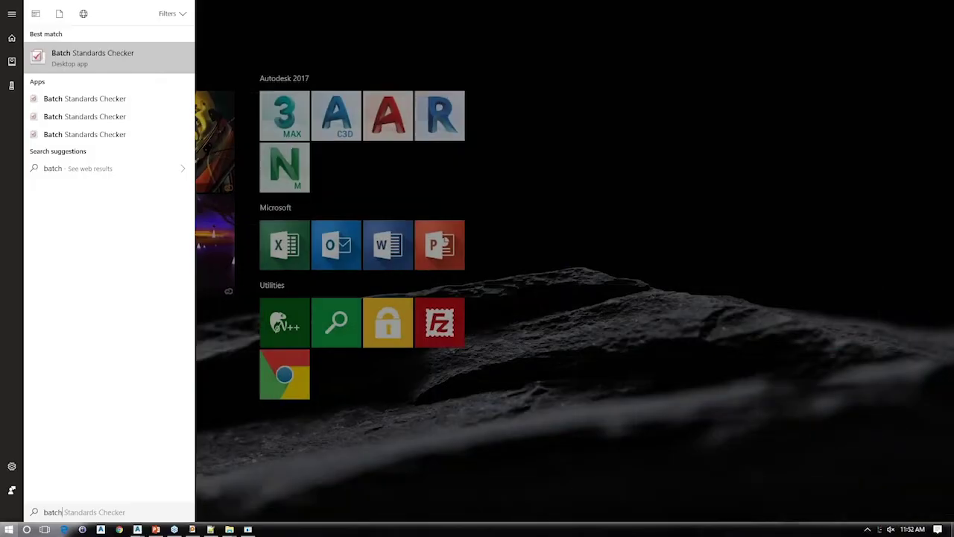
key(Down)
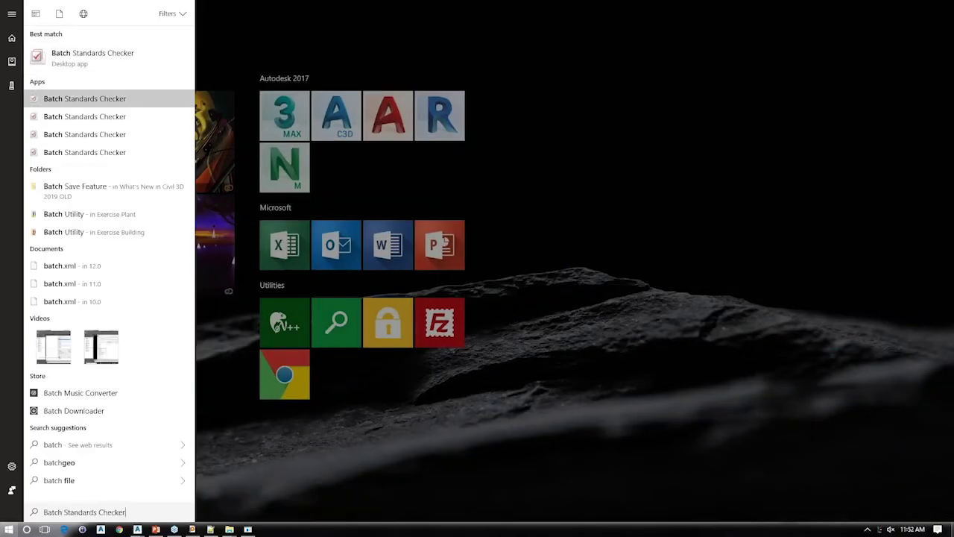
key(ctrl+shift+Left)
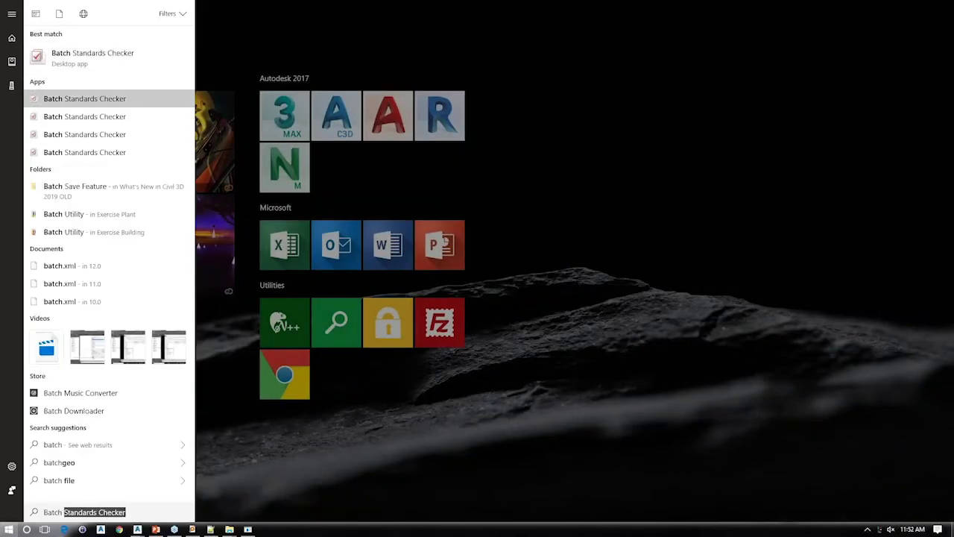
text(save)
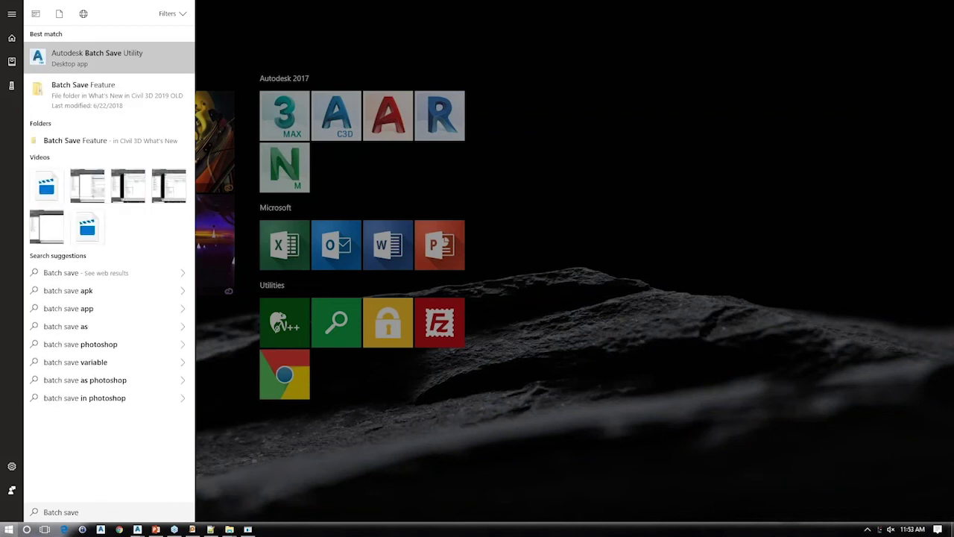
key(Return)
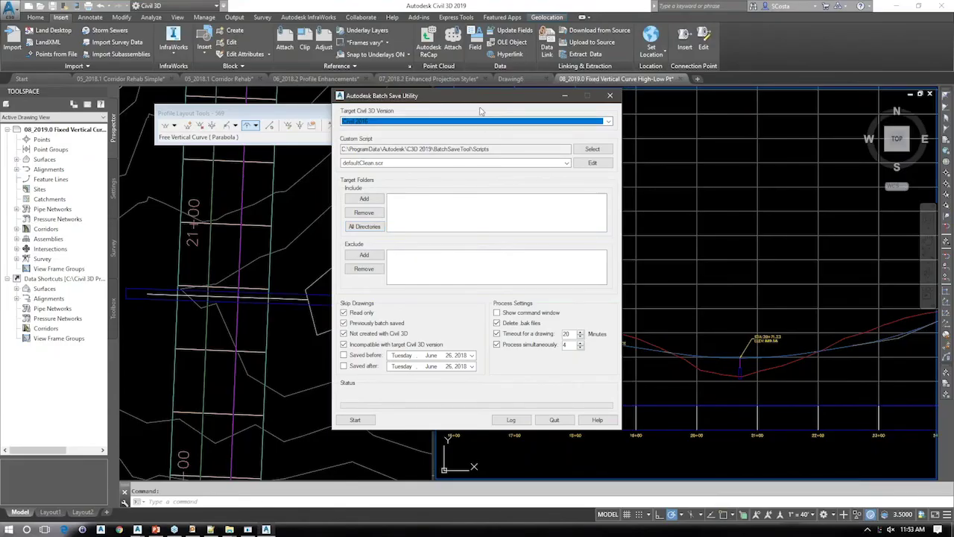
- Review the target version and script options, choosing Civil 2016 as the target and defaultClean.scr as the custom script
drag(476, 104, 291, 111)
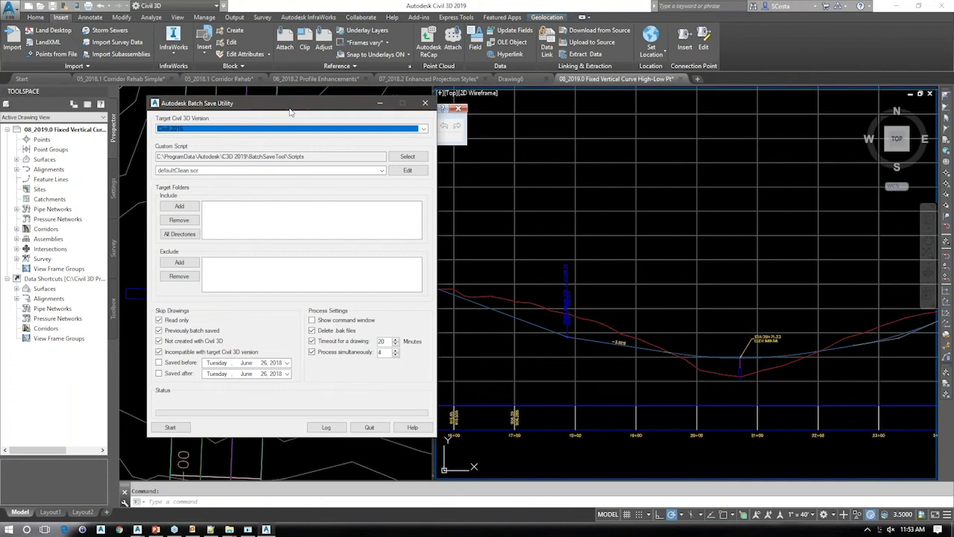
click(295, 129)
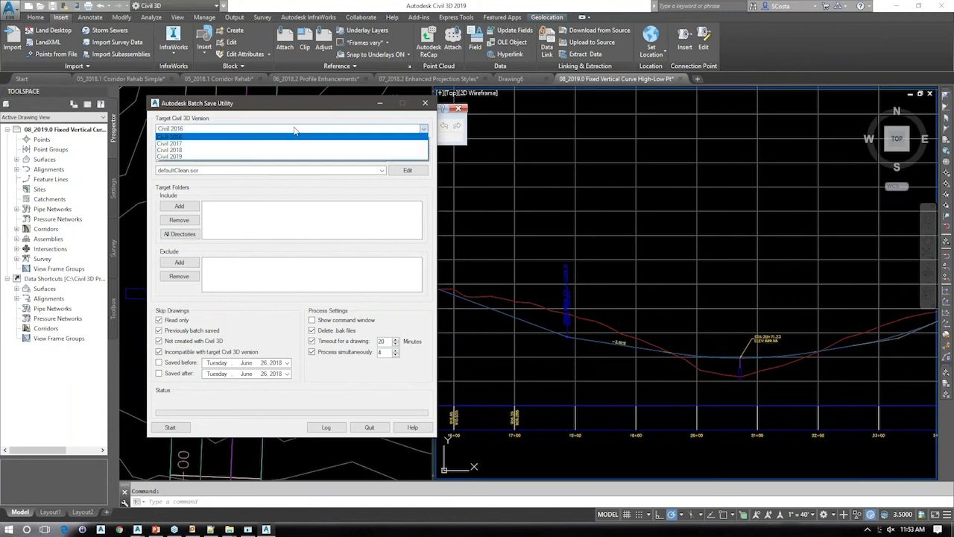
click(261, 129)
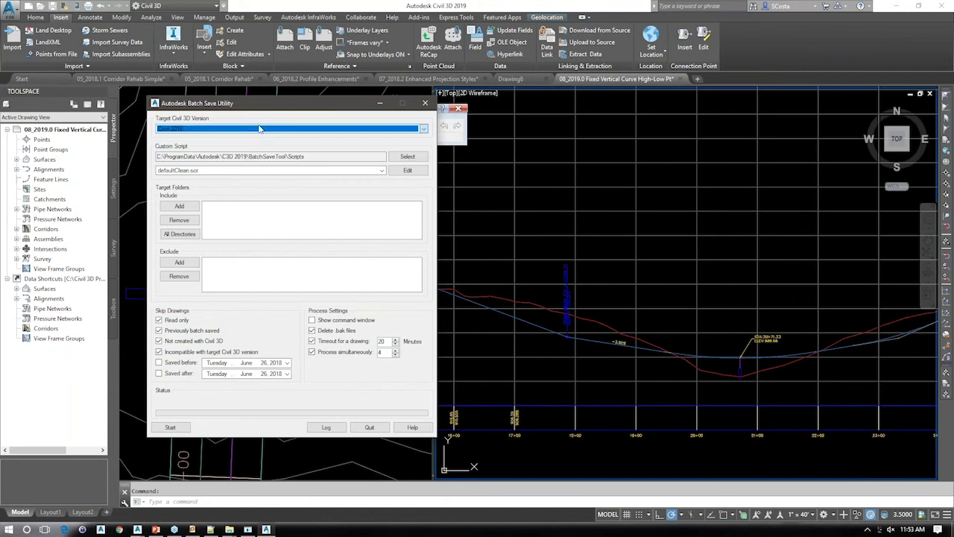
click(249, 131)
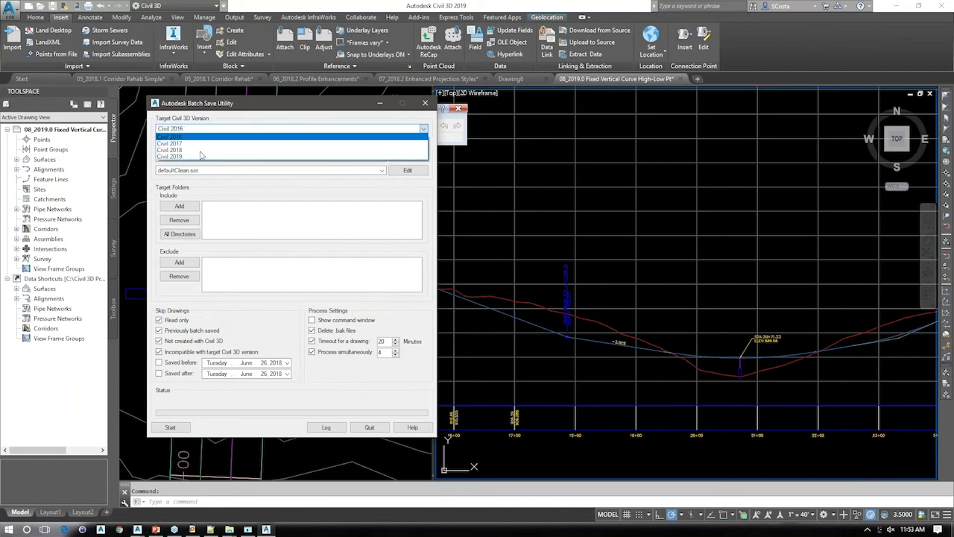
click(224, 149)
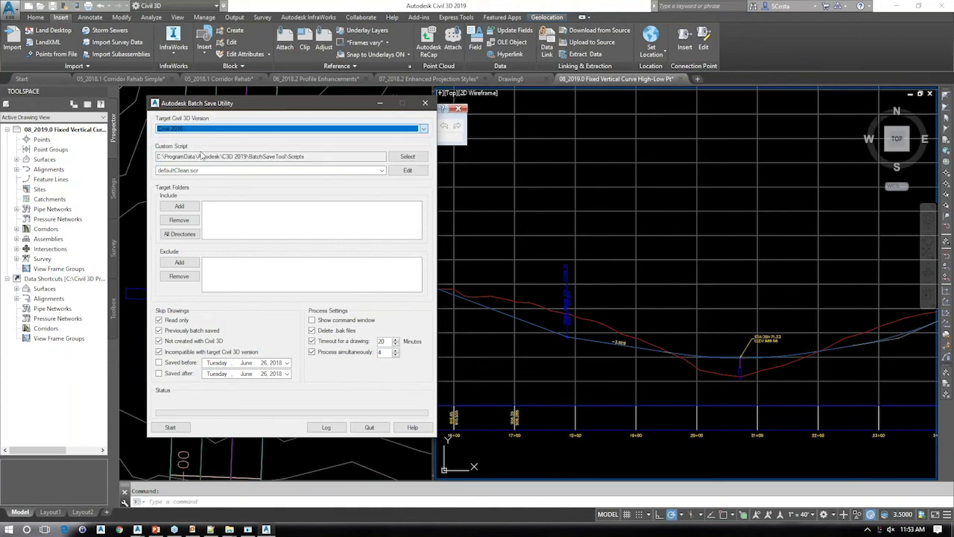
click(374, 171)
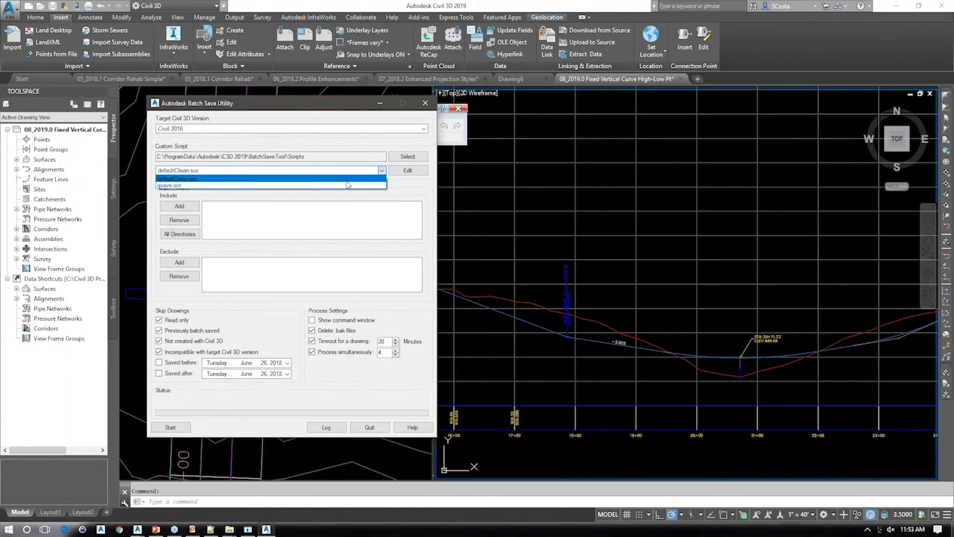
click(347, 179)
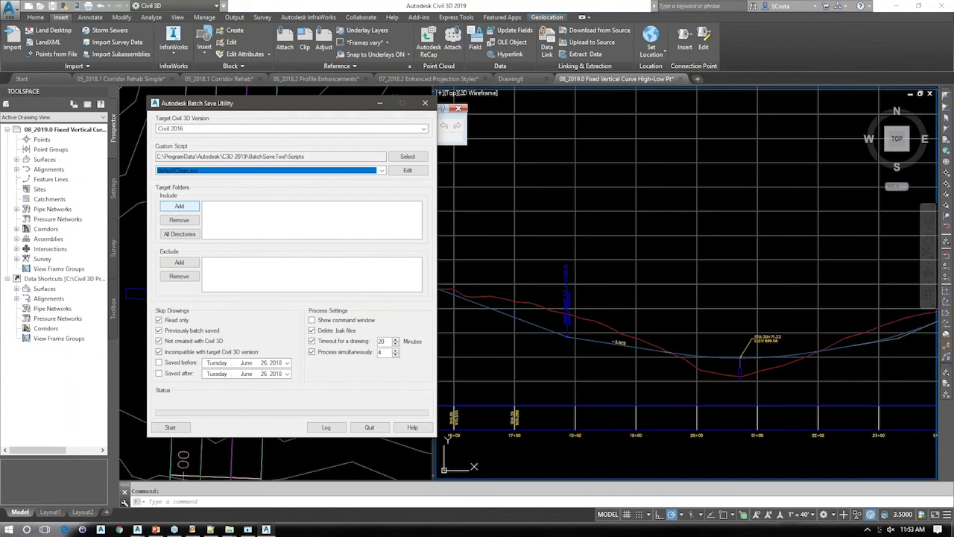
- Include the Original Civil 3D Drawings folder from Batch Save Feature > Civil 3D Datasets as a target folder for the batch save
click(179, 206)
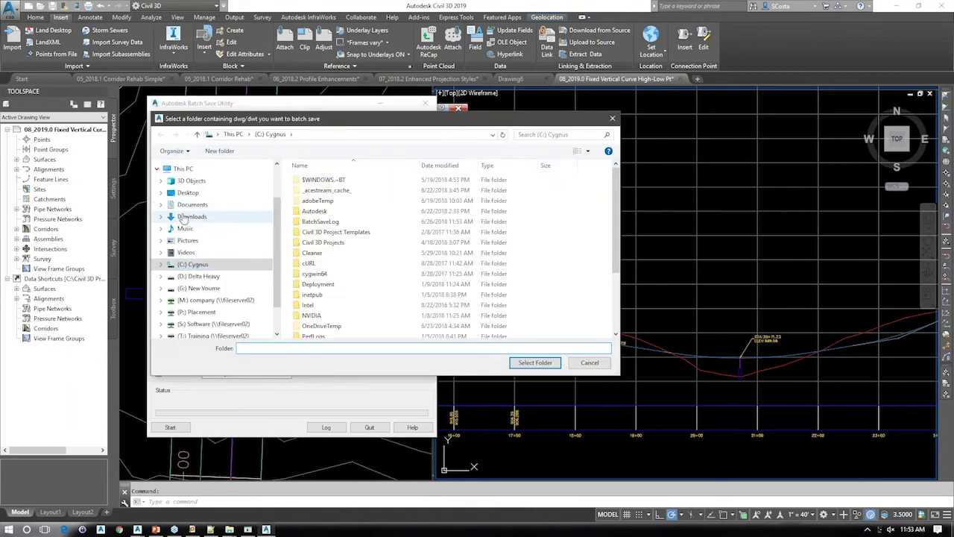
click(191, 216)
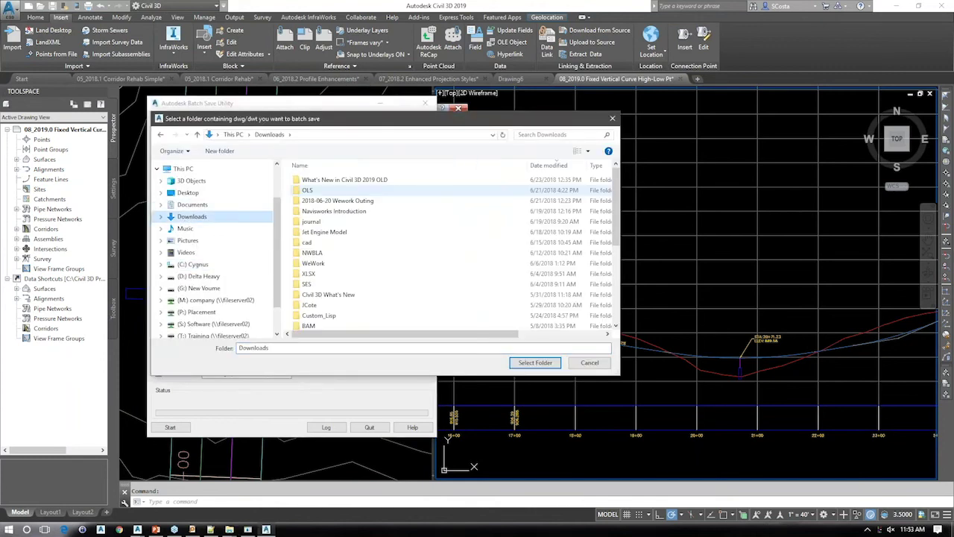
click(321, 181)
double_click(321, 181)
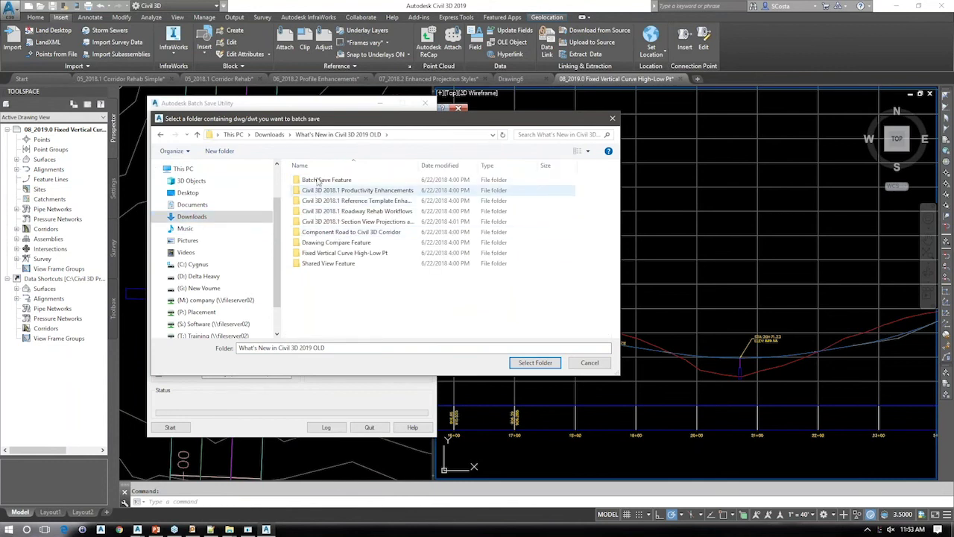
double_click(318, 181)
double_click(328, 182)
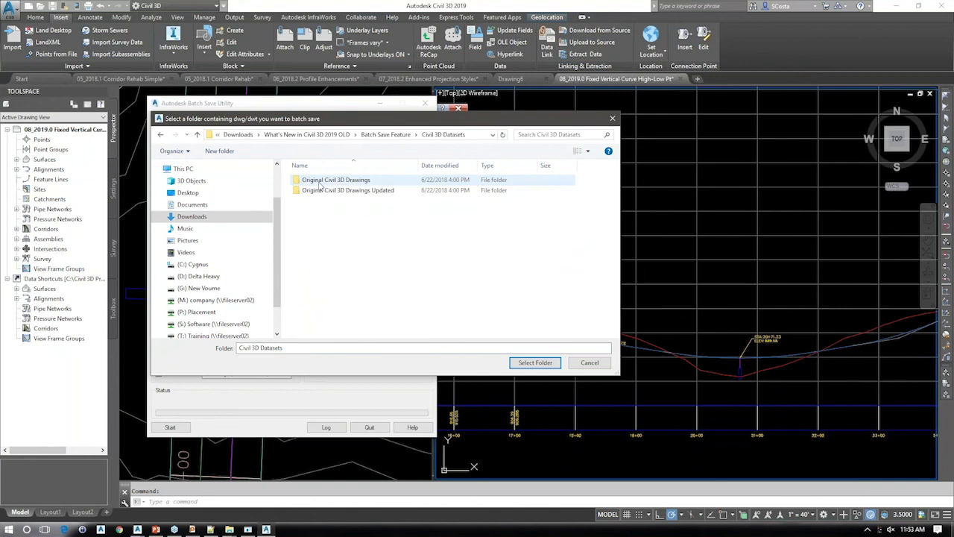
double_click(320, 181)
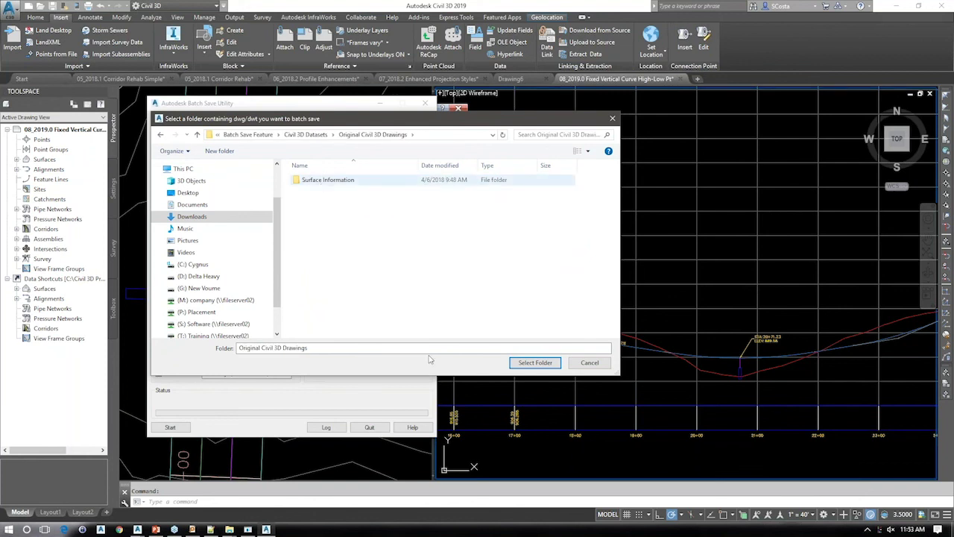
click(535, 363)
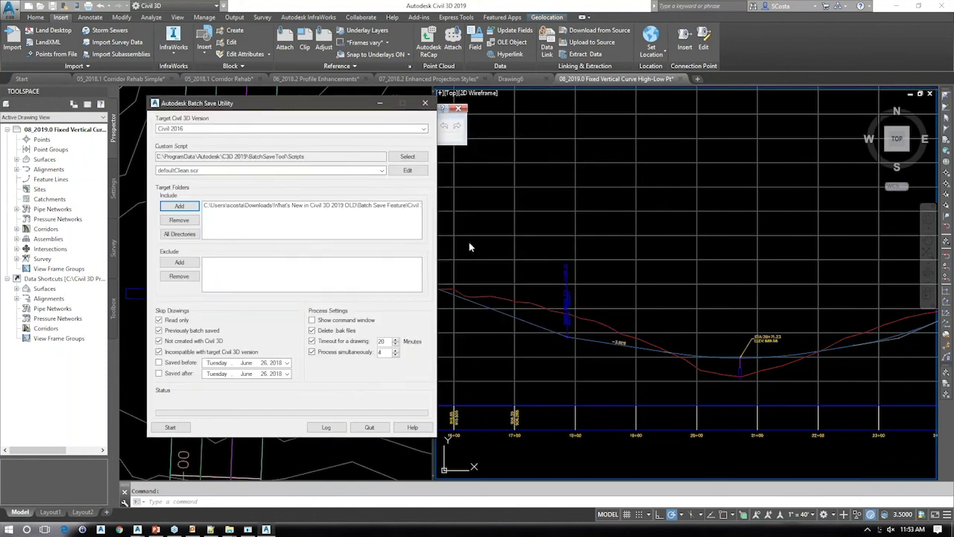
- Review the dates and file sizes of the four PHASE II drawings in the Original Civil 3D Drawings folder in File Explorer
click(470, 247)
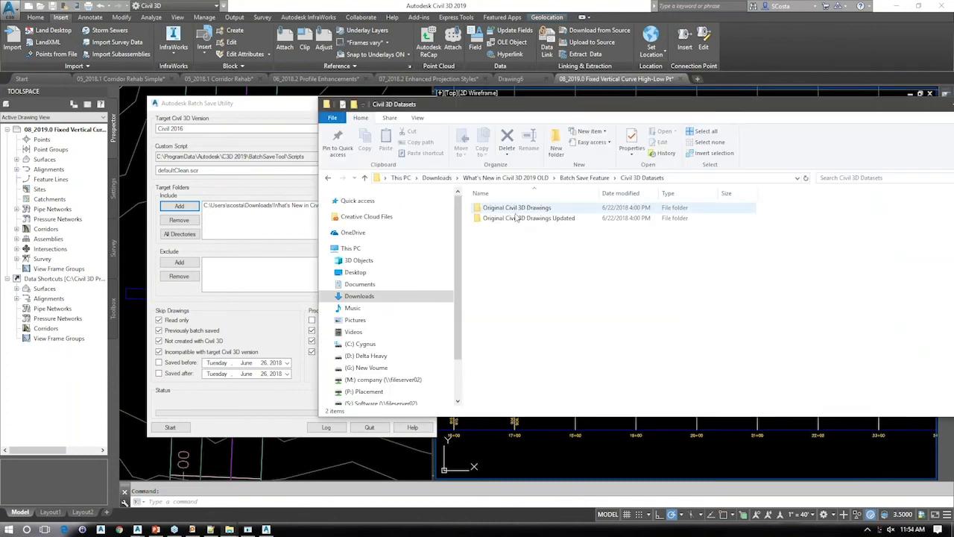
click(514, 216)
double_click(516, 210)
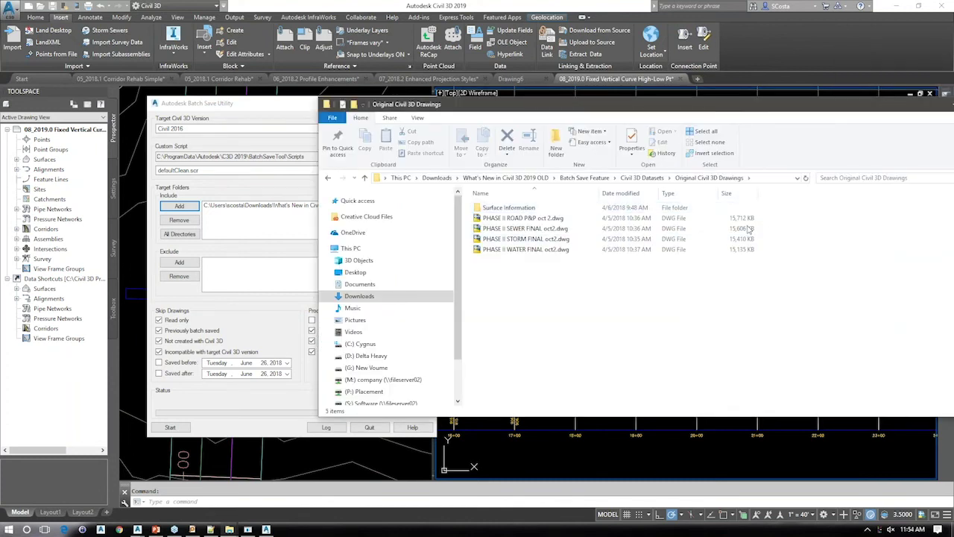
drag(738, 222, 701, 252)
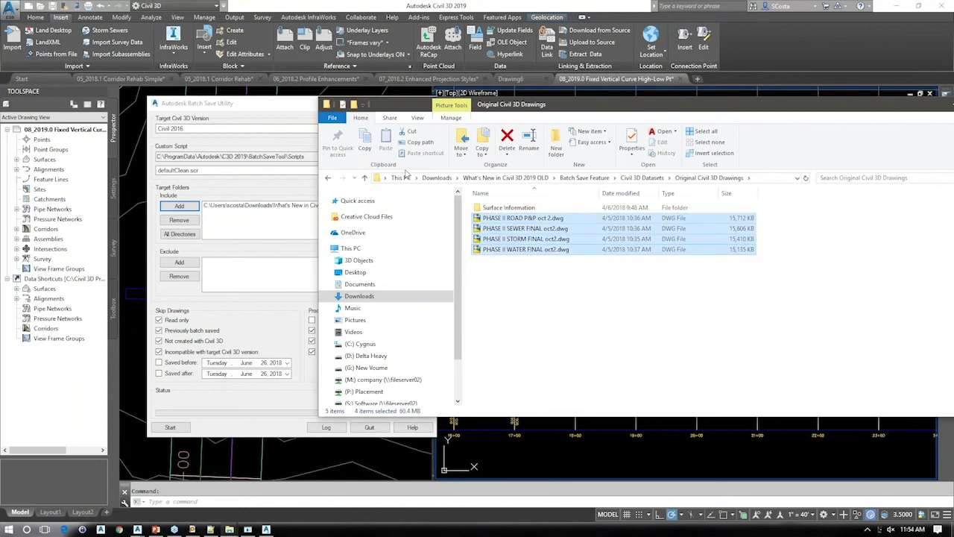
- Return to the Batch Save Utility and set the target Civil 3D version to Civil 2019
click(287, 110)
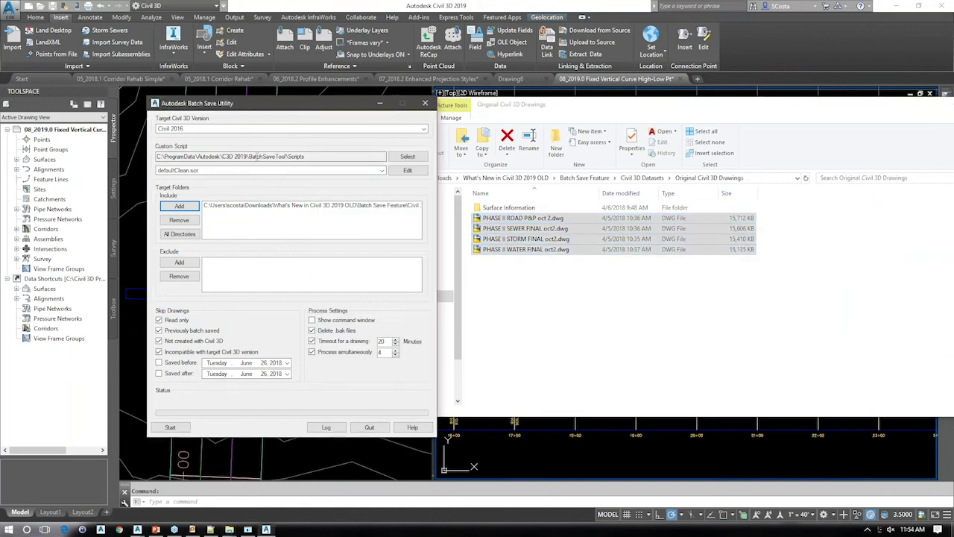
click(218, 129)
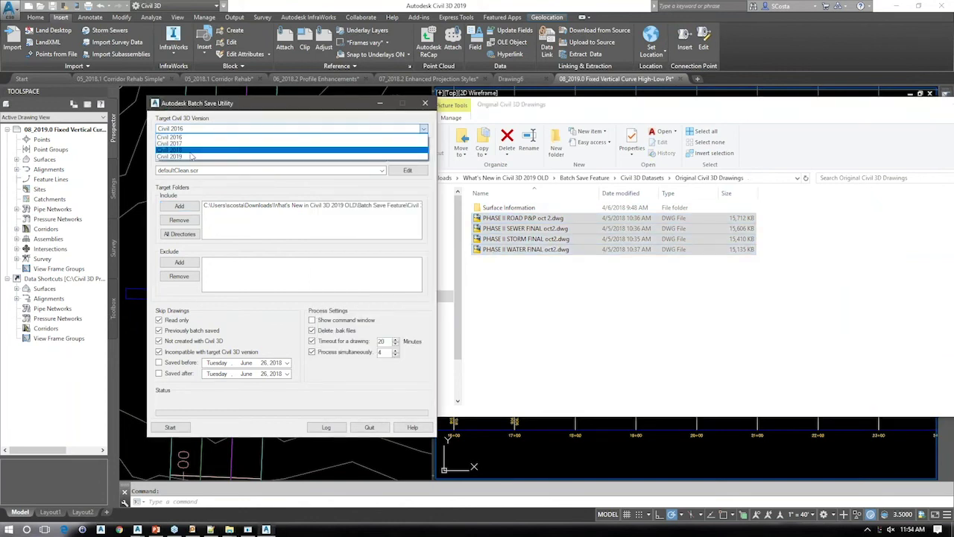
click(186, 157)
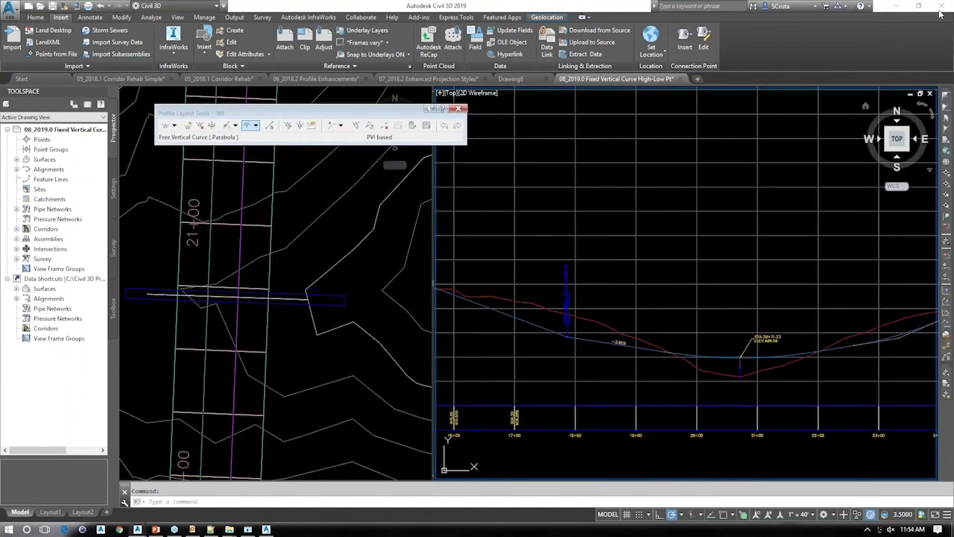
- Quit Civil 3D, discarding the changes in the open drawings
click(941, 10)
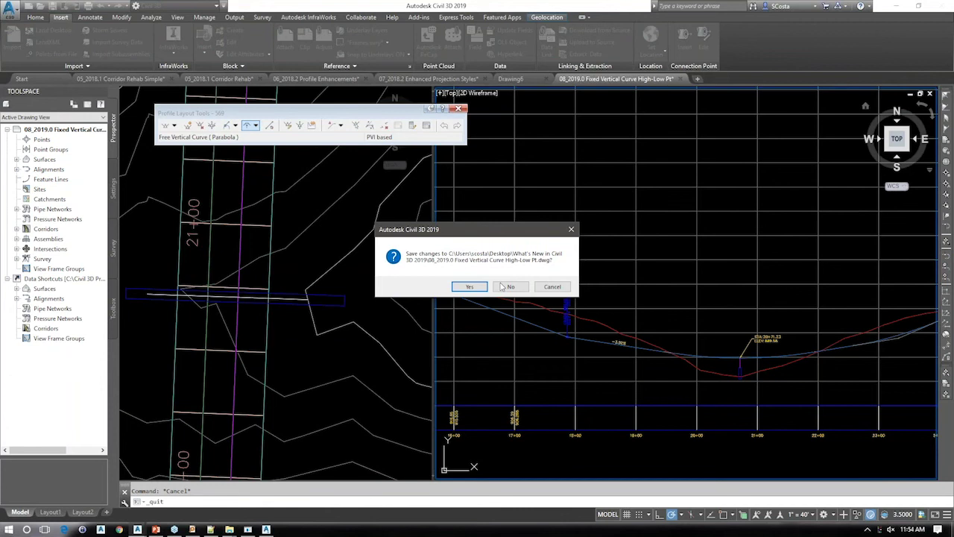
click(505, 288)
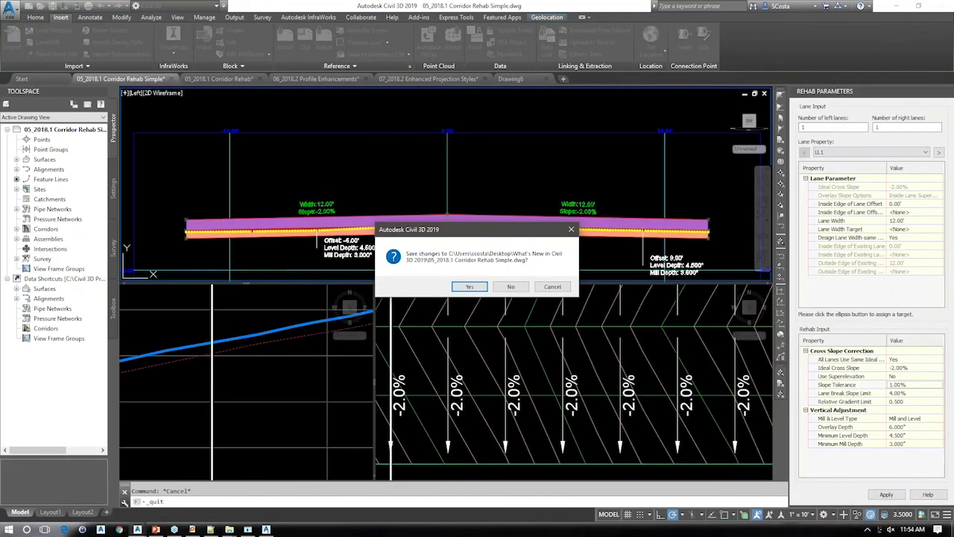
key(n)
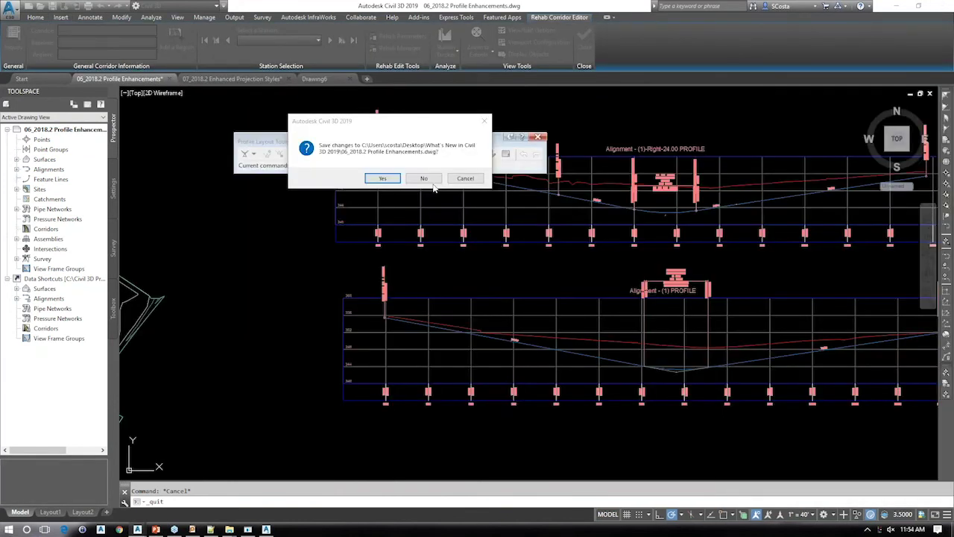
key(n)
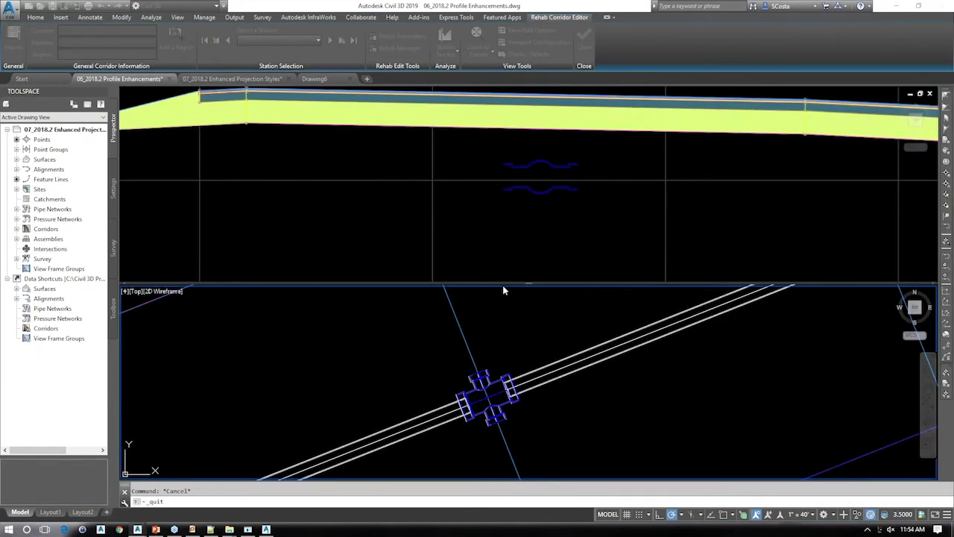
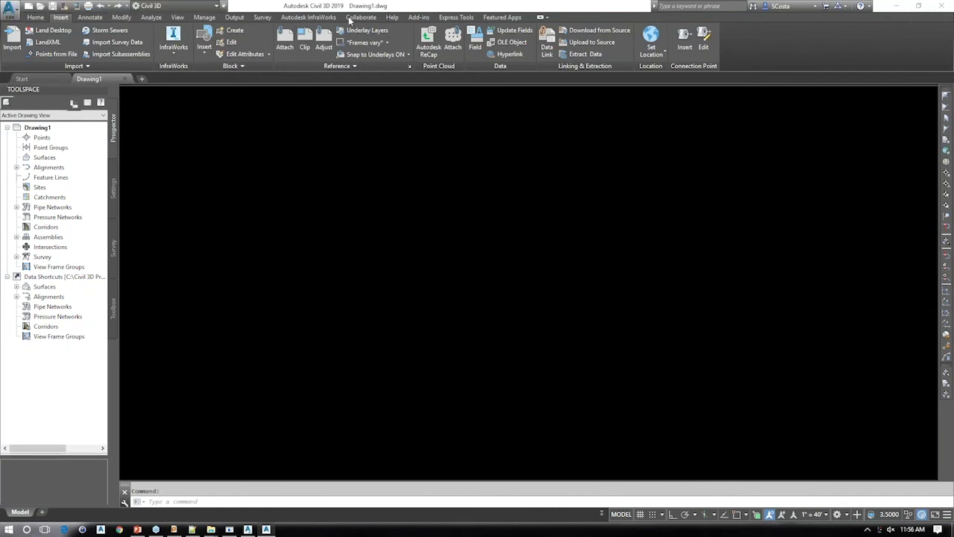
- Compare 09_2019.0 DWG Compare - Site 1 as DWG 1 with 09_2019.0 DWG Compare - Site 2 as DWG 2
click(351, 18)
click(49, 46)
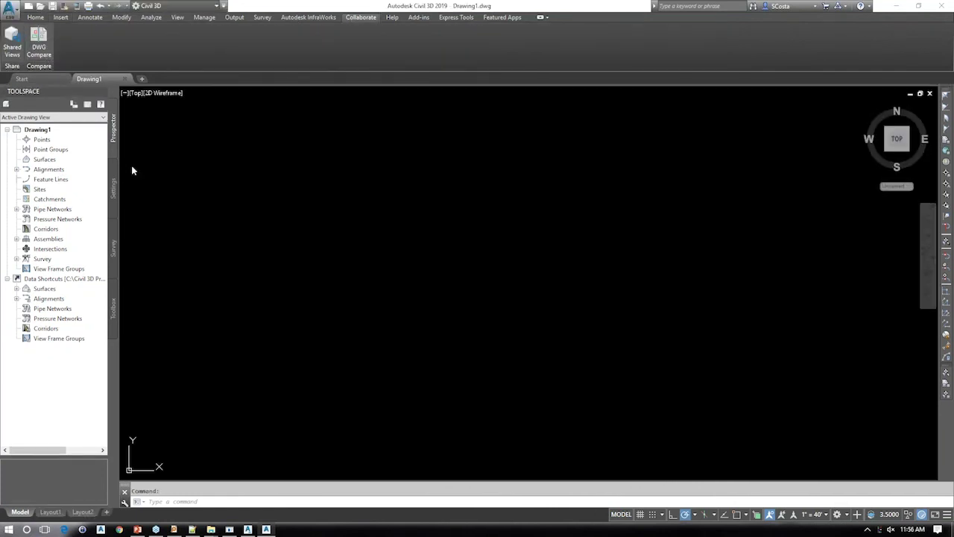
click(582, 248)
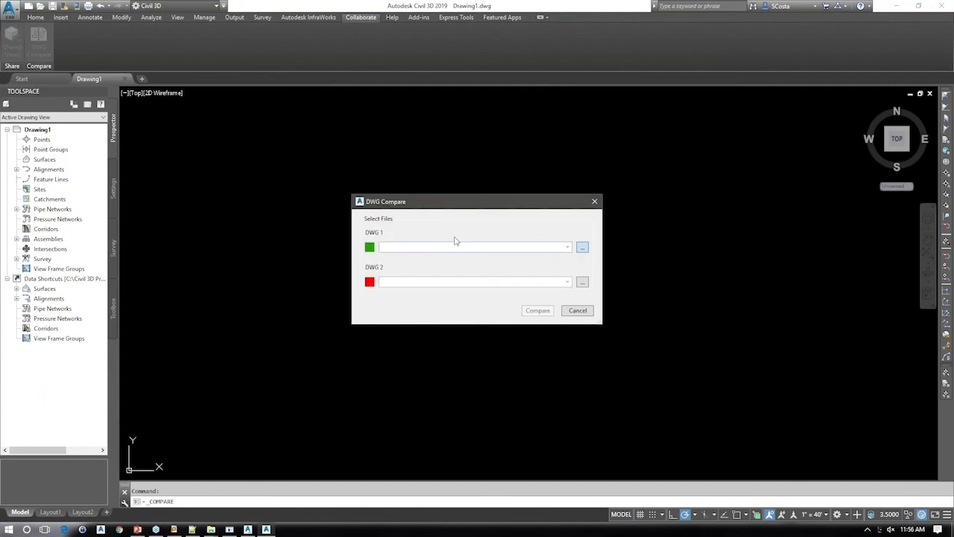
click(443, 277)
click(607, 358)
click(579, 279)
double_click(460, 288)
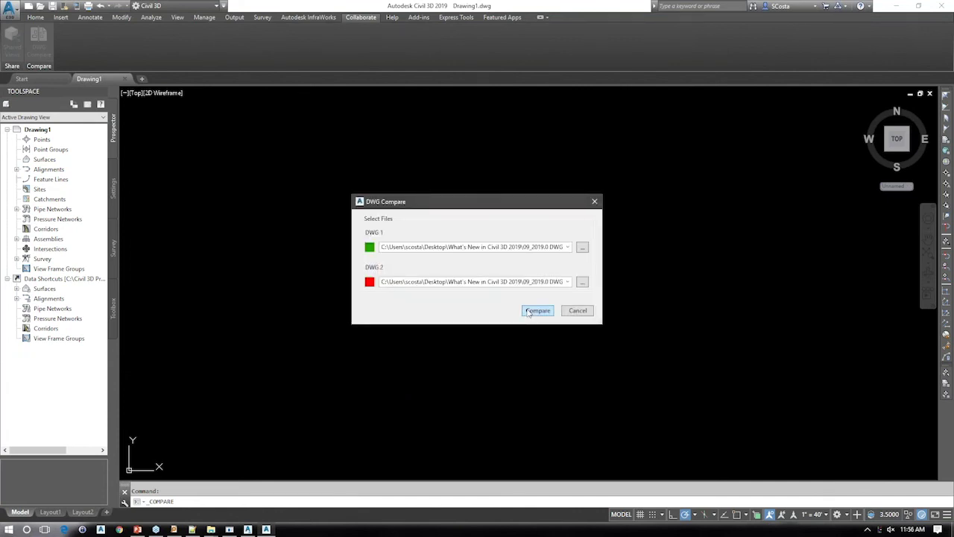
click(537, 310)
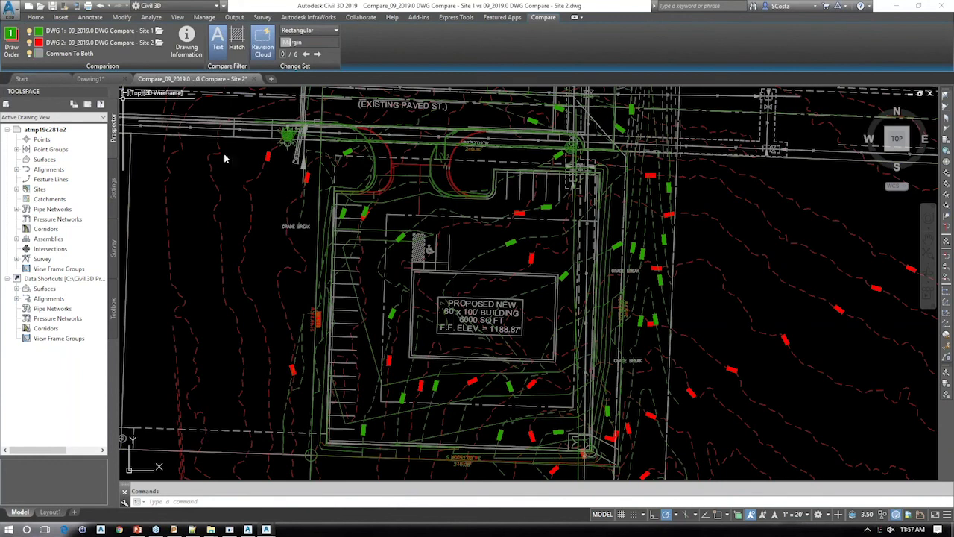
- Hide the geometry common to both drawings and inspect the remaining differences around the driveway entrances and site
middle_drag(473, 232, 473, 289)
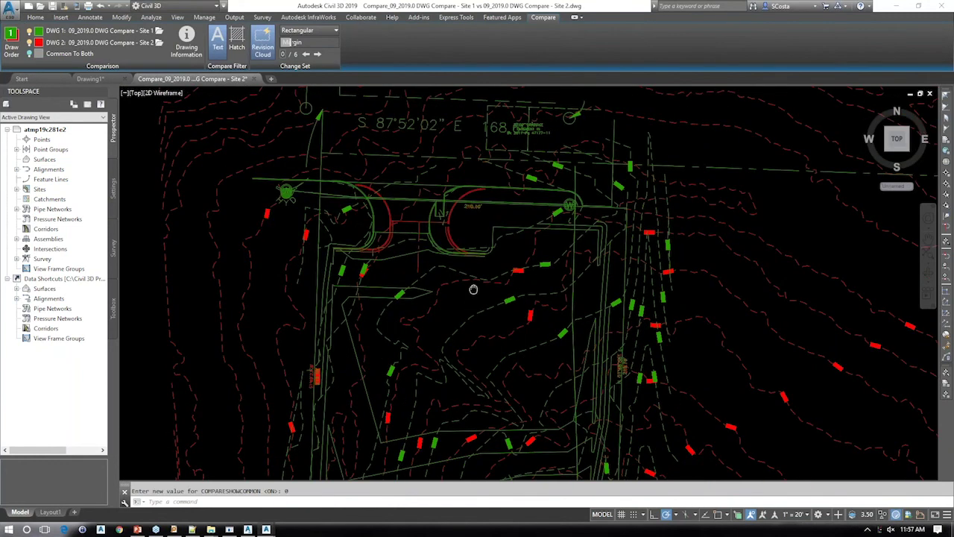
scroll(426, 214, up, 3)
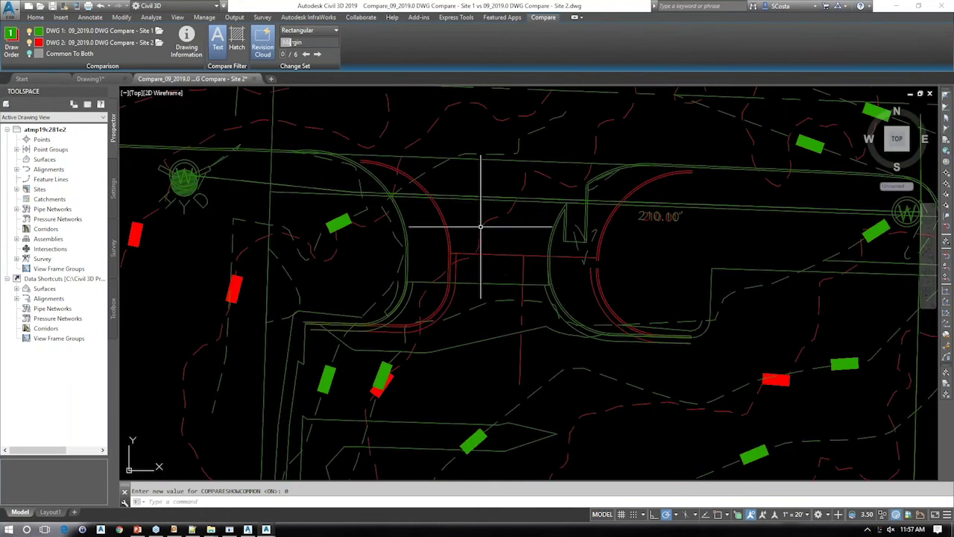
scroll(480, 226, down, 7)
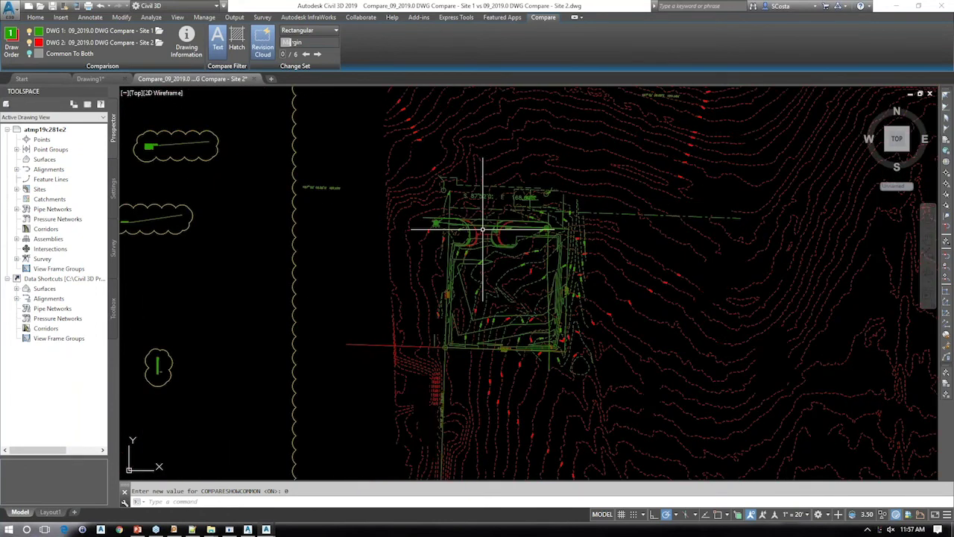
middle_drag(466, 223, 442, 227)
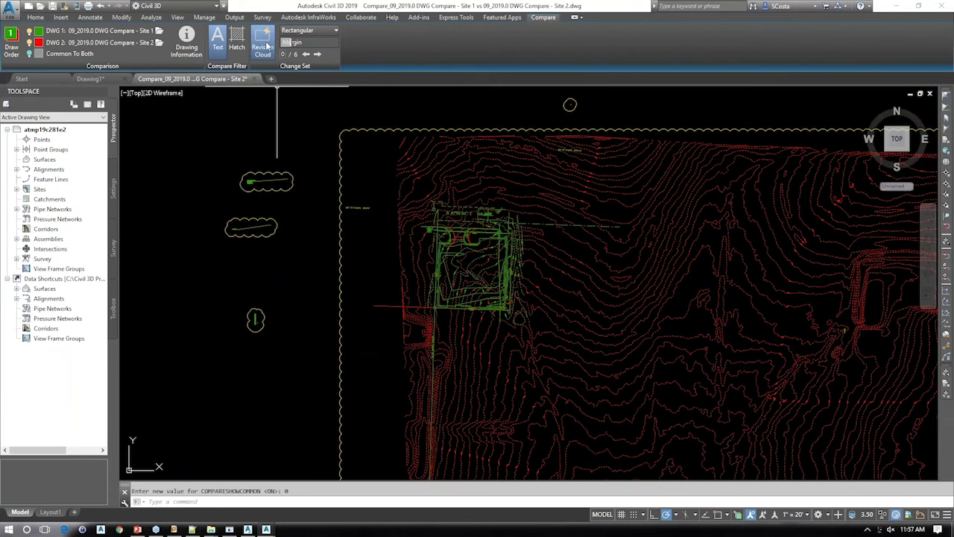
- Step through the comparison's change sets to review each revision-clouded difference
click(317, 55)
click(317, 55)
click(317, 55)
click(317, 55)
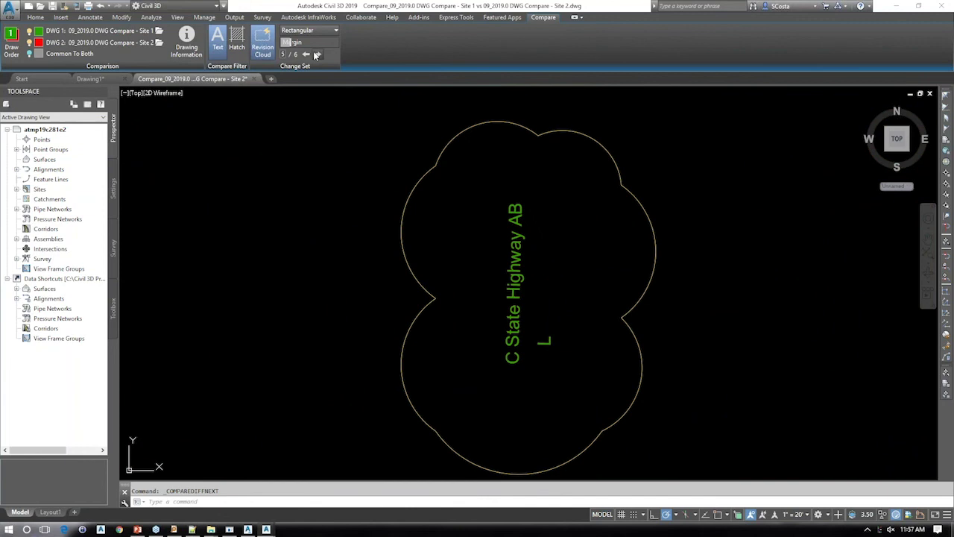
click(317, 55)
click(317, 55)
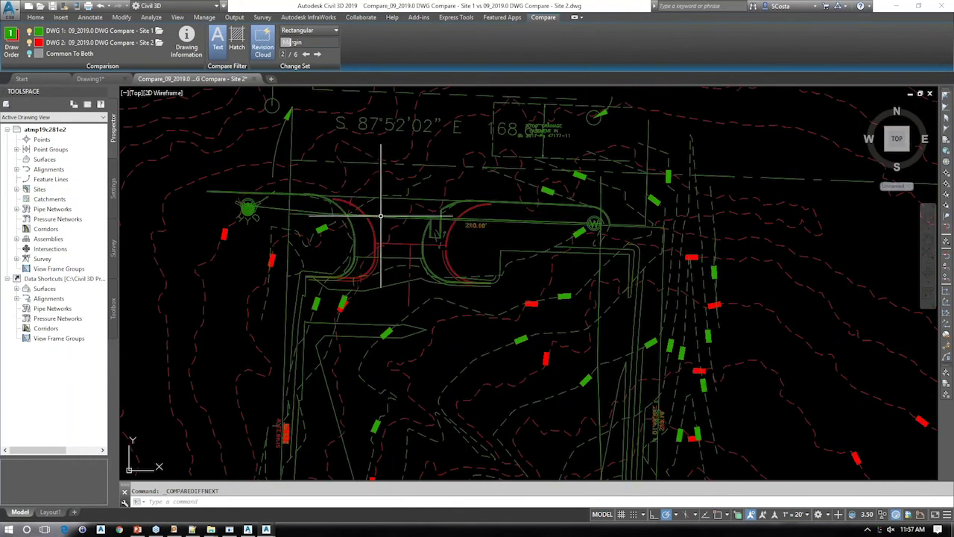
- Bring DWG 2 to the front of the comparison's draw order and set the DWG 1 difference color to yellow, index 50
click(9, 41)
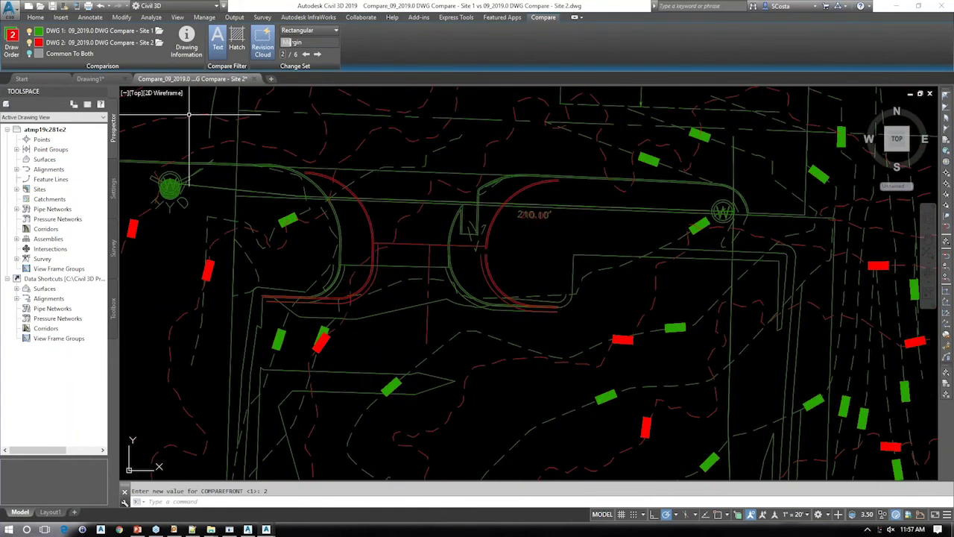
click(38, 32)
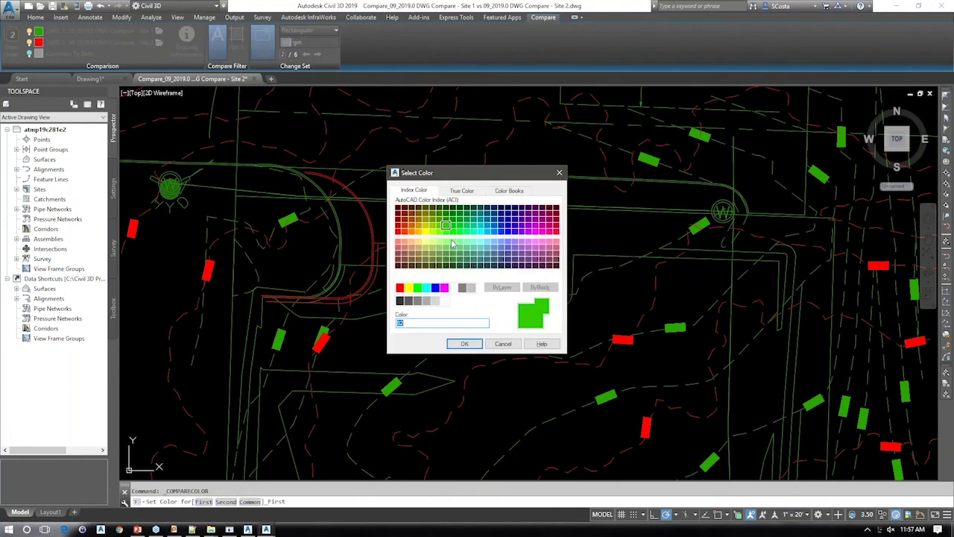
click(425, 232)
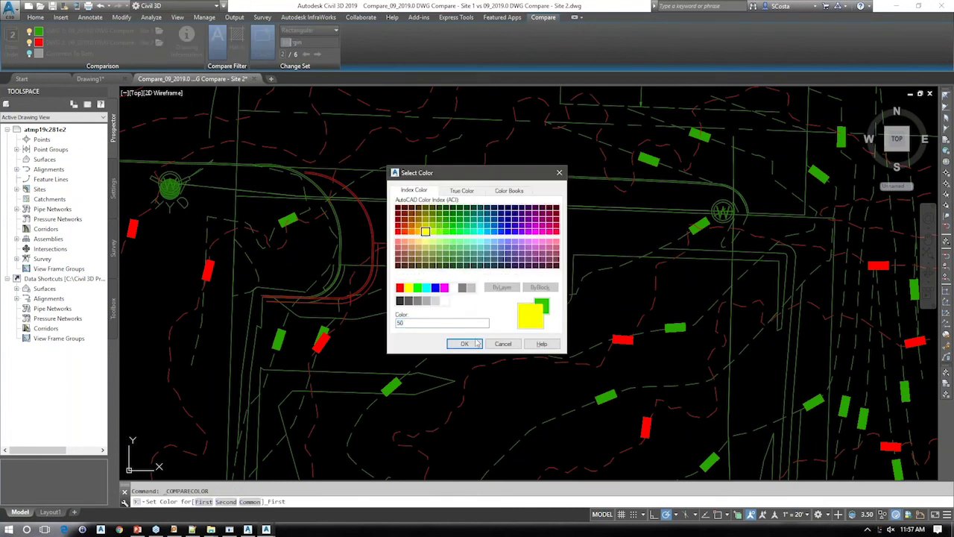
click(463, 344)
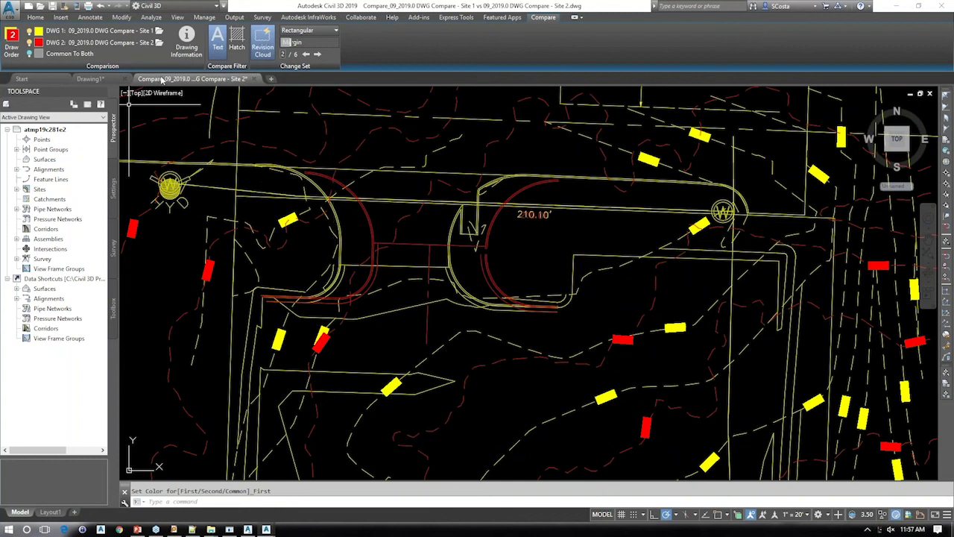
- Save the comparison as an AutoCAD 2018 drawing under its proposed name in the What's New in Civil 3D 2019 folder
click(11, 10)
click(499, 261)
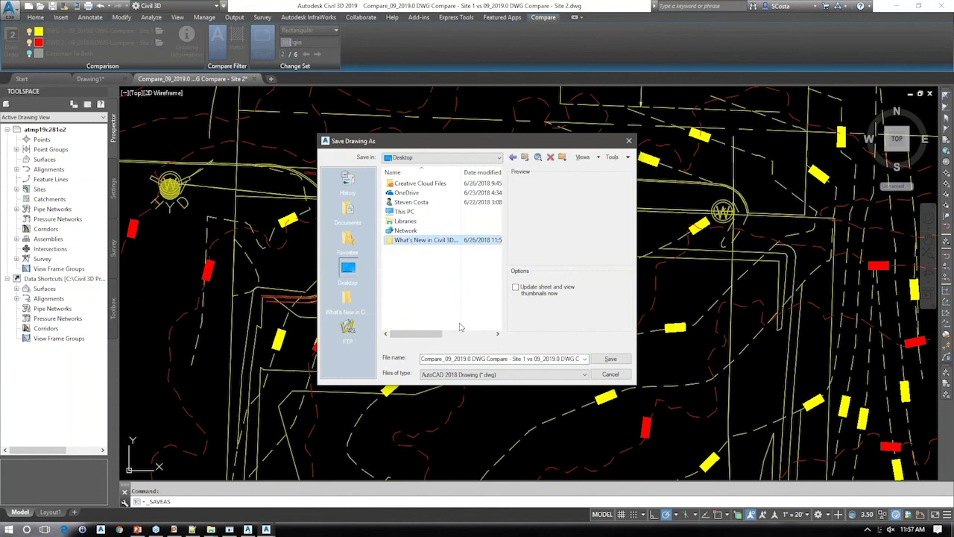
key(Return)
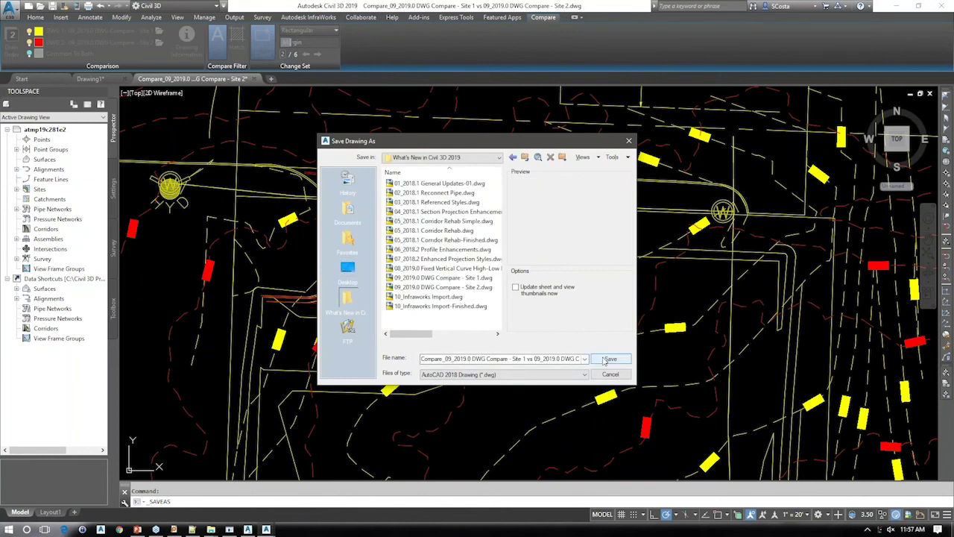
click(608, 359)
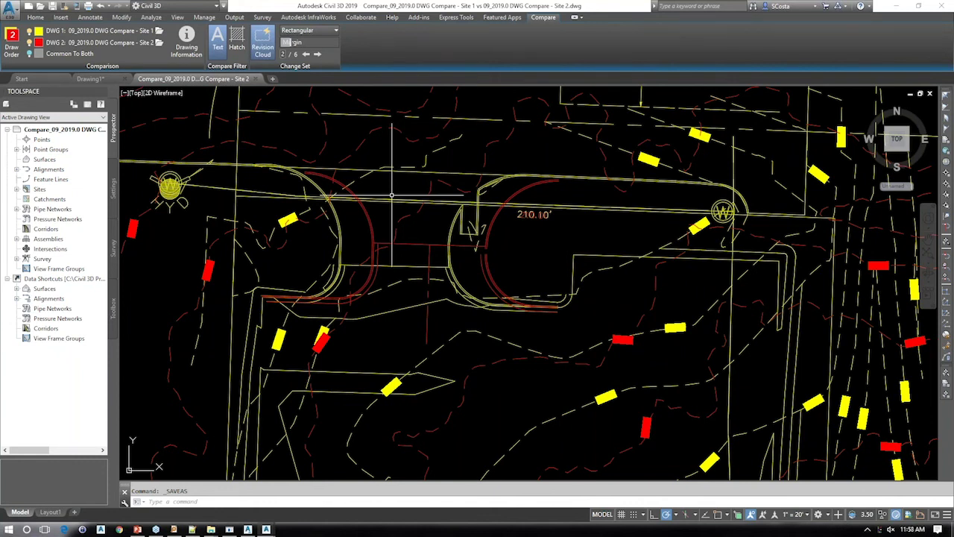
middle_drag(395, 181, 426, 246)
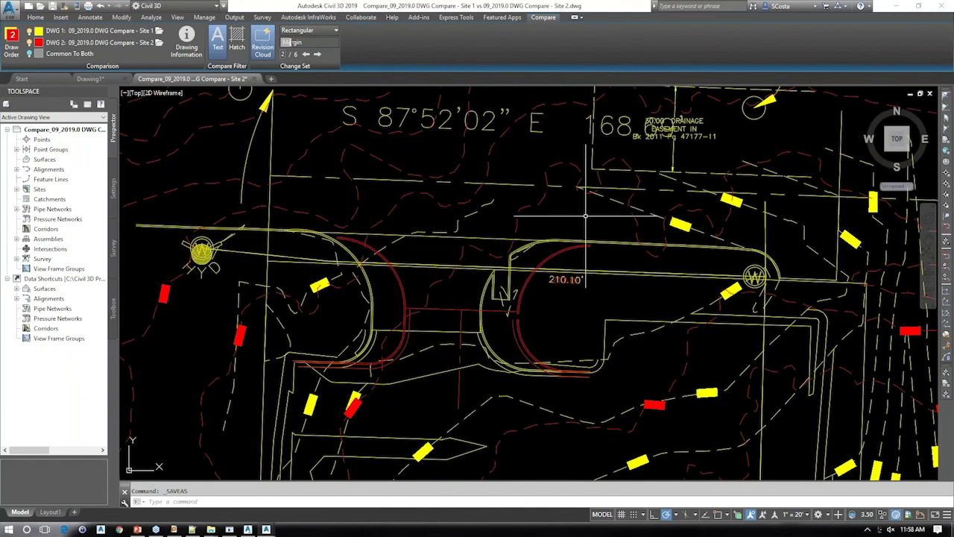
- Publish the current view of the comparison drawing as a new shared view, with 2D views only and object properties included
middle_drag(507, 252, 561, 244)
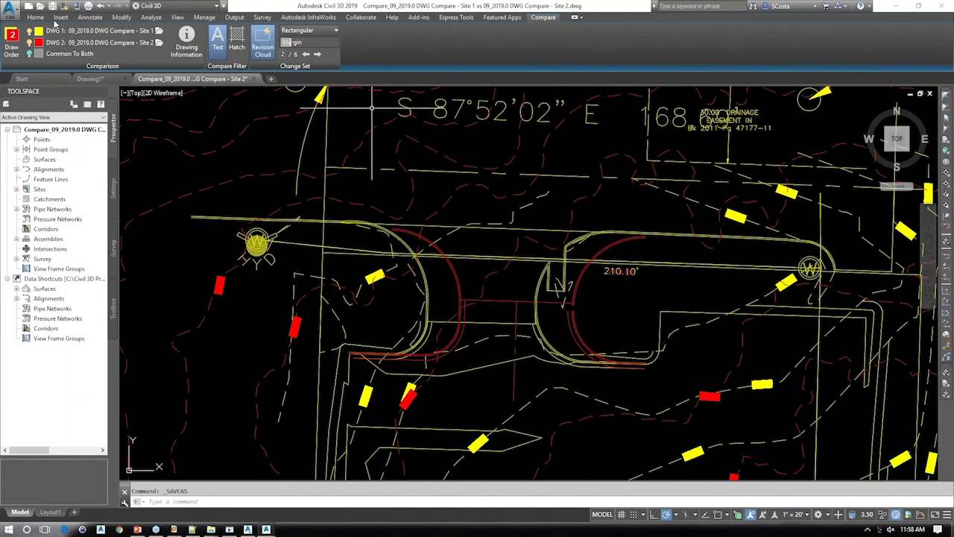
click(361, 16)
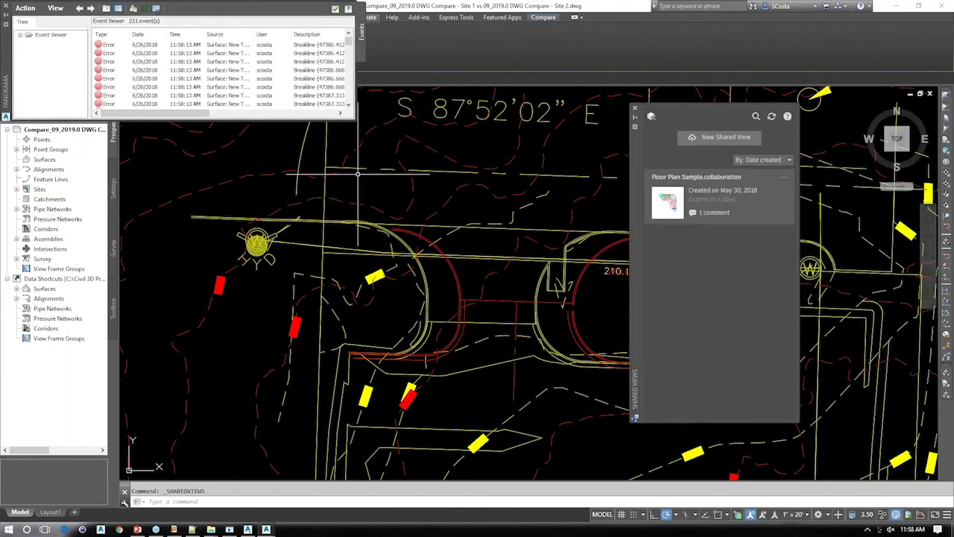
middle_drag(610, 252, 510, 252)
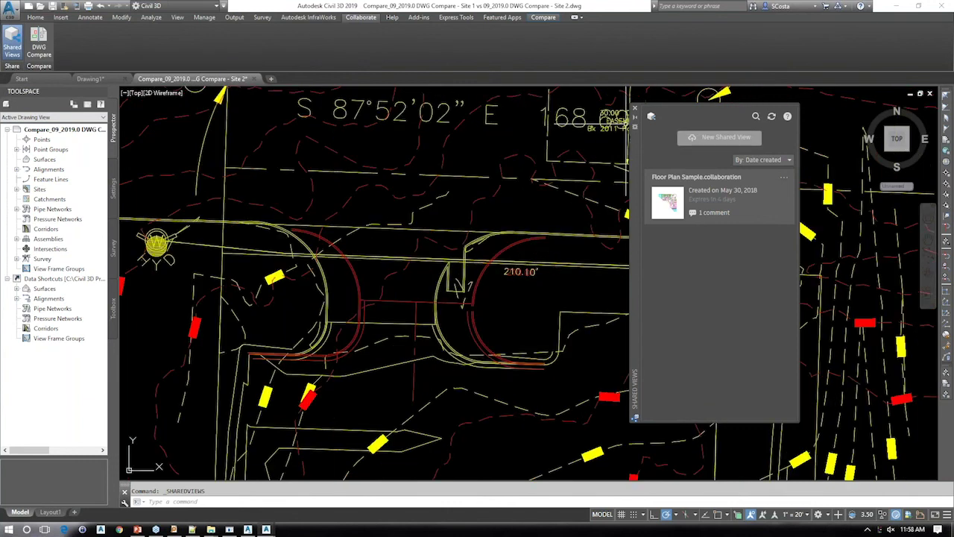
click(721, 136)
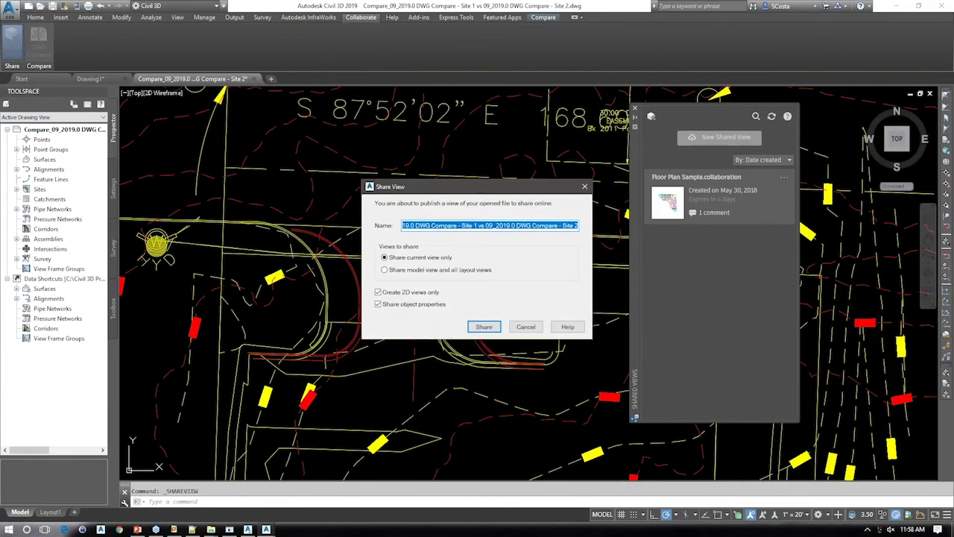
click(477, 328)
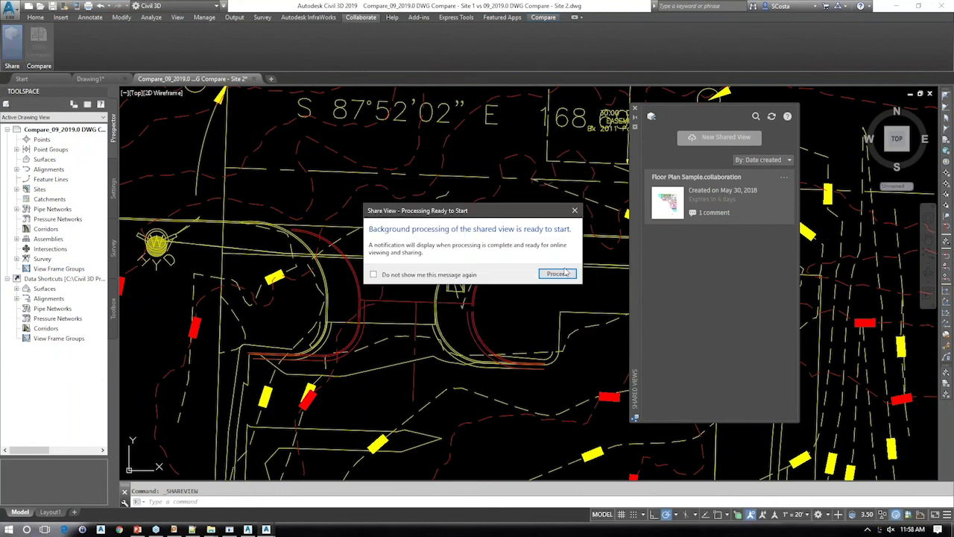
click(558, 274)
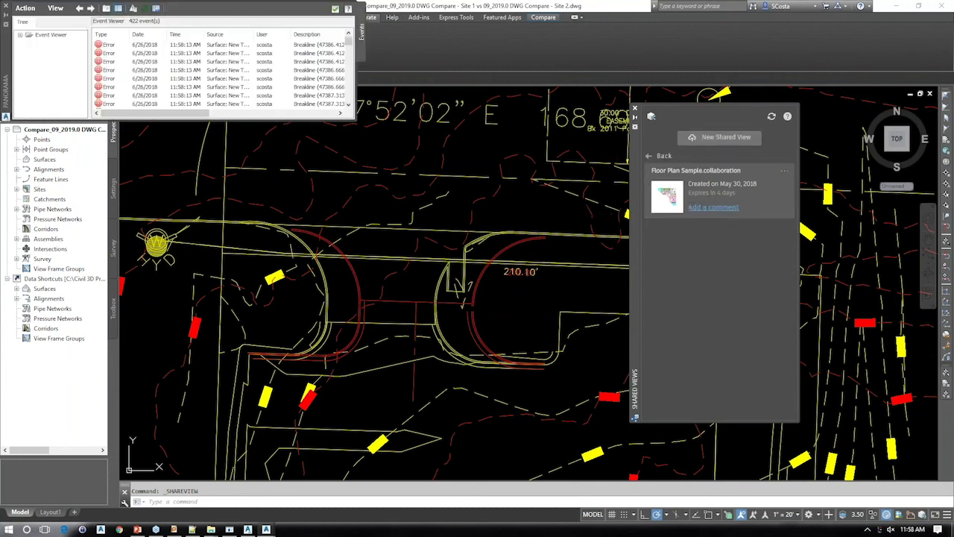
- Open the Floor Plan Sample.collaboration shared view in the browser and hide its E-B-CORE and E-B-FURR layers
click(785, 171)
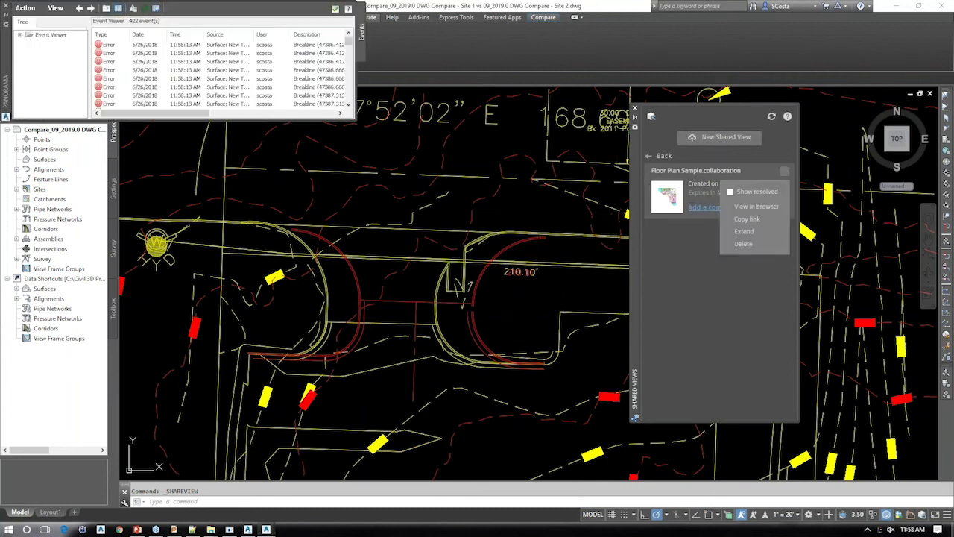
click(757, 207)
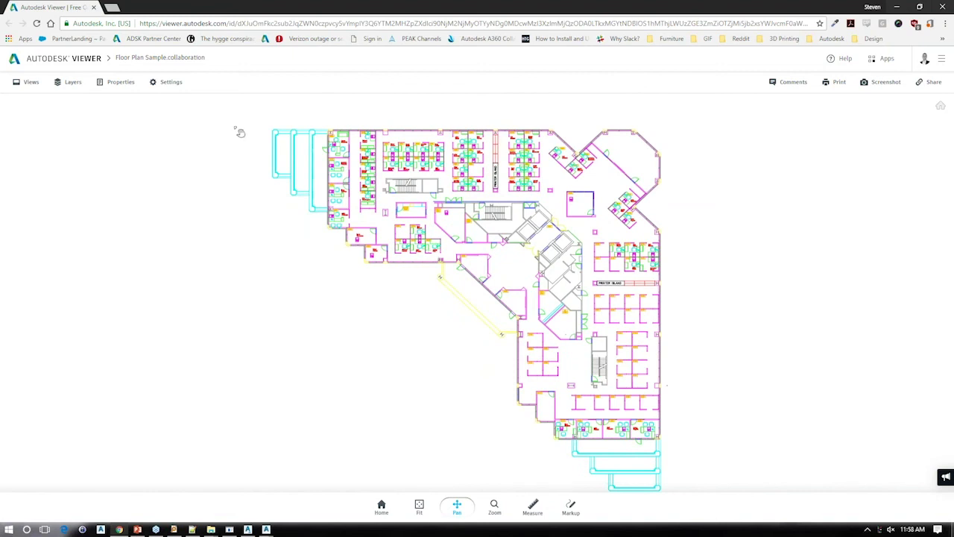
click(66, 88)
click(150, 221)
click(150, 256)
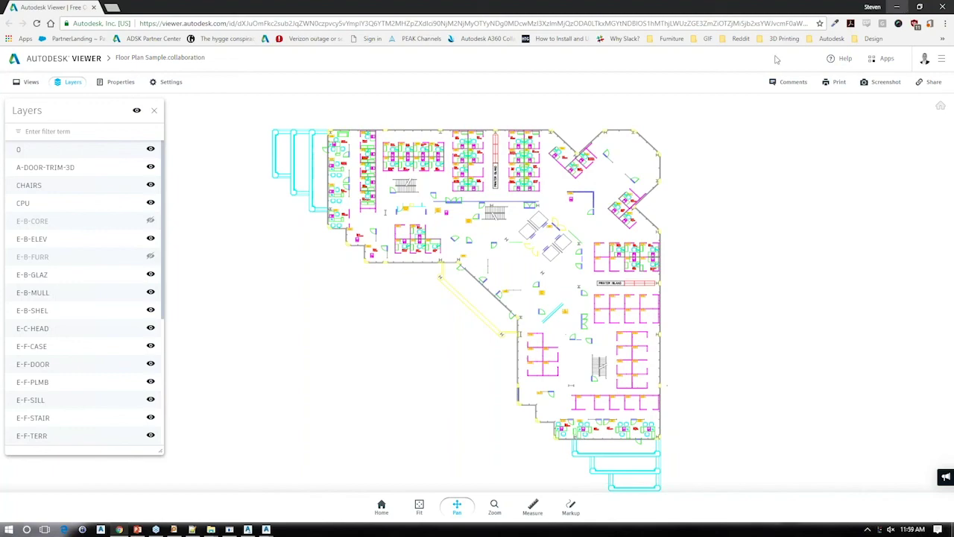
- Switch to the What's New in C3D 2019 presentation in PowerPoint and review the Civil 3D 2019 Updates slide
key(alt+Tab)
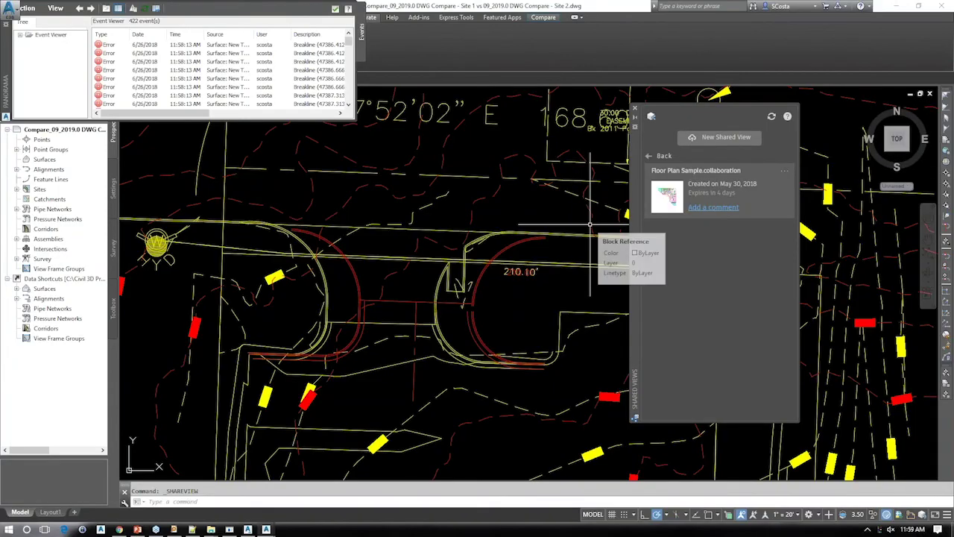
key(alt+Tab)
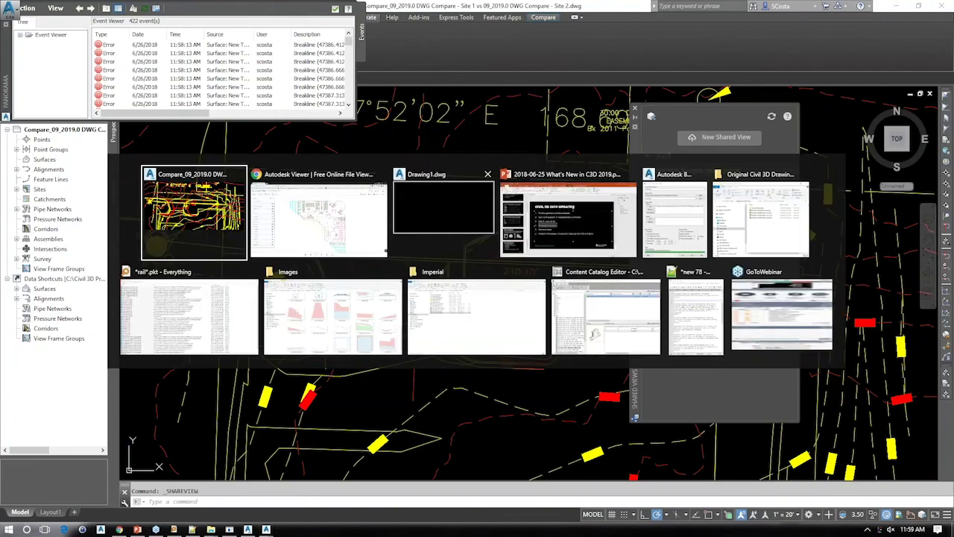
key(Escape)
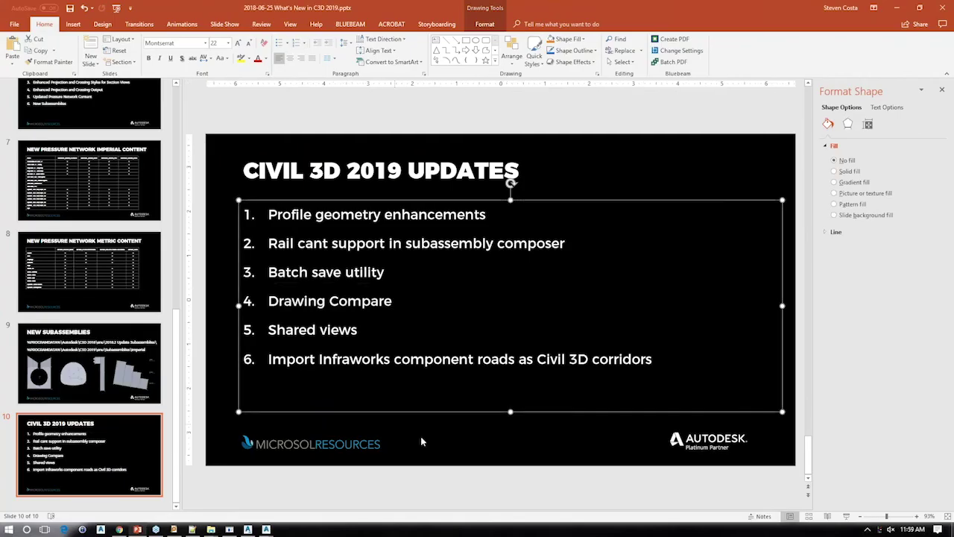
click(420, 441)
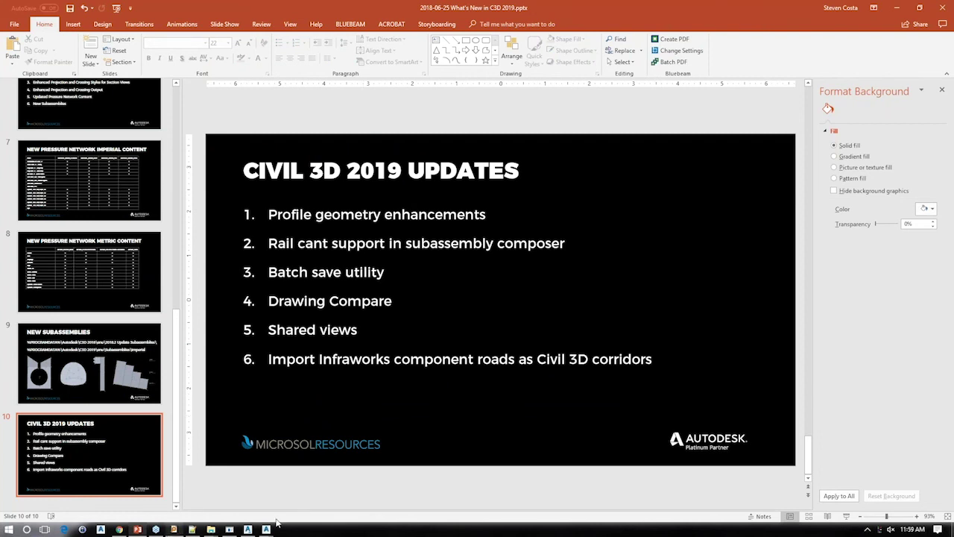
- Search for Autodesk InfraWorks on the computer, launch it and bring up the Industry City model
key(super)
text(infr)
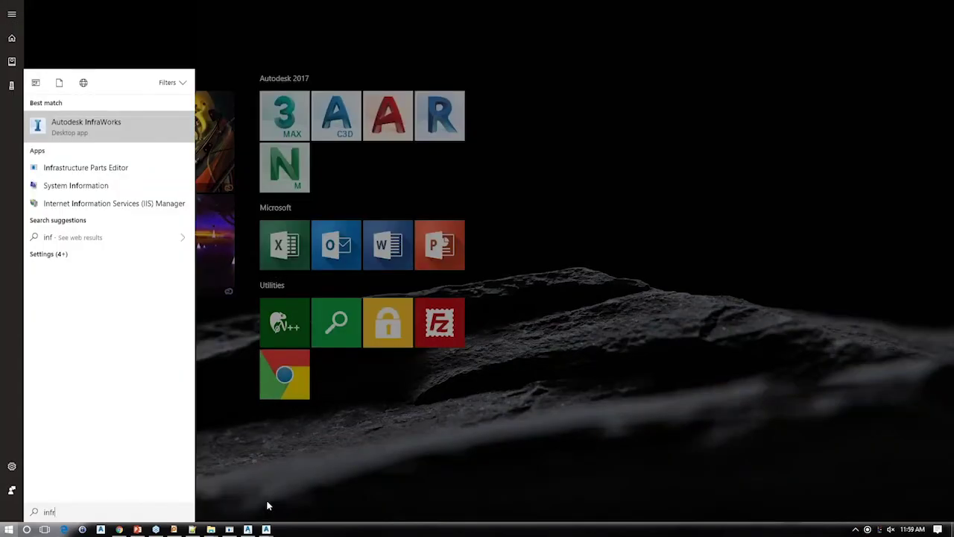
key(Escape)
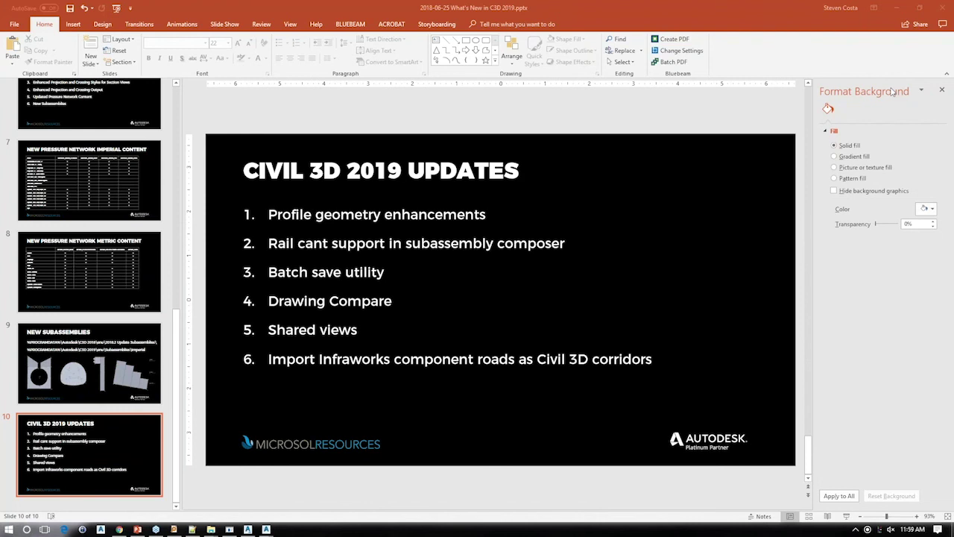
click(899, 12)
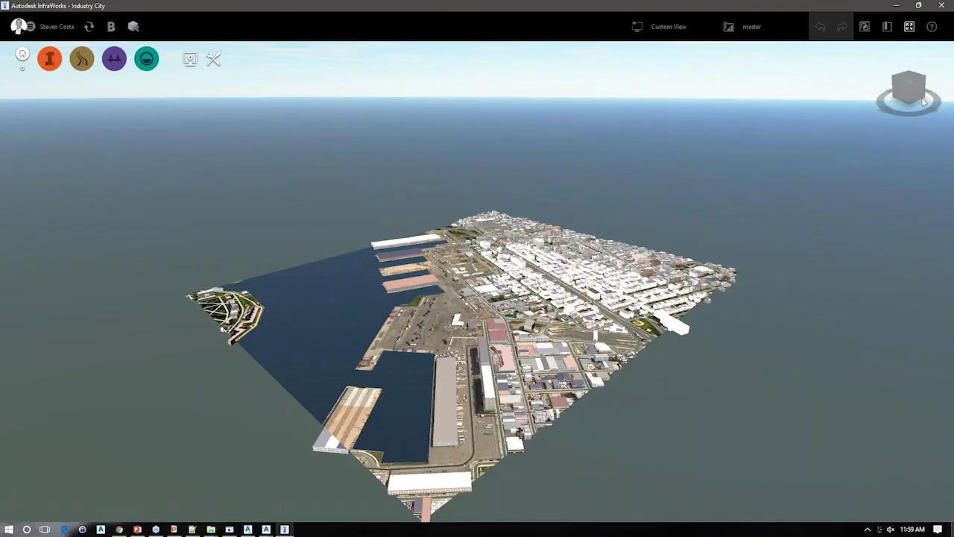
- View the Industry City model from straight above with north up and examine the streets along the waterfront piers
click(909, 84)
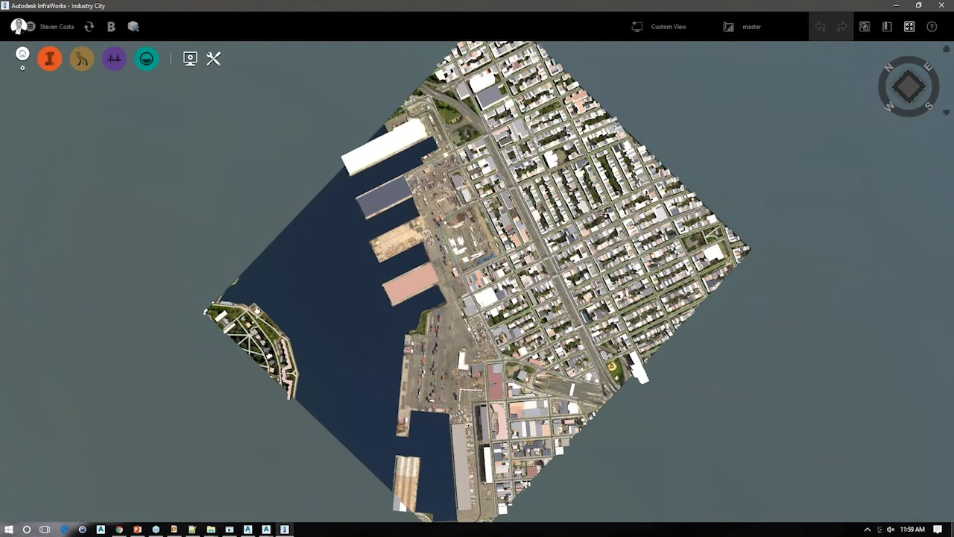
click(909, 87)
drag(928, 106, 926, 110)
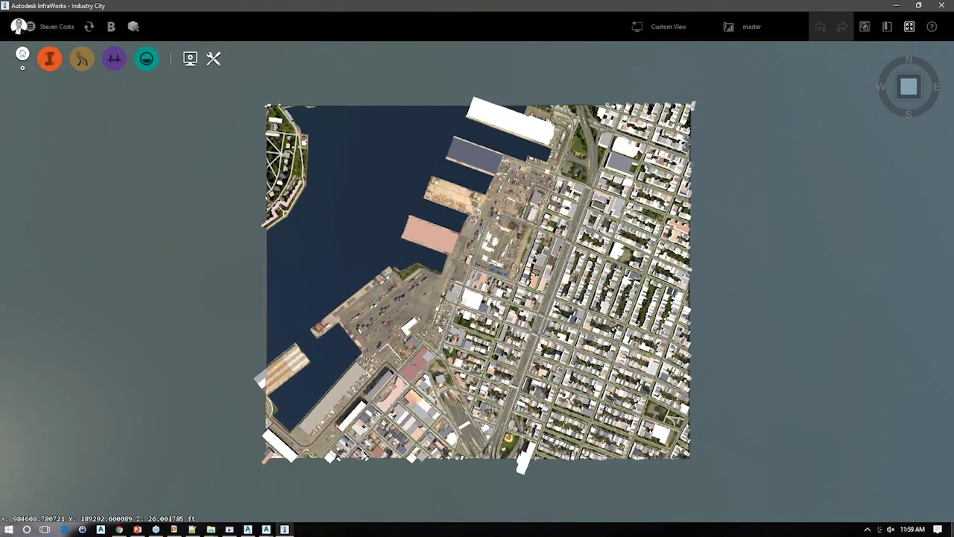
scroll(440, 328, up, 1)
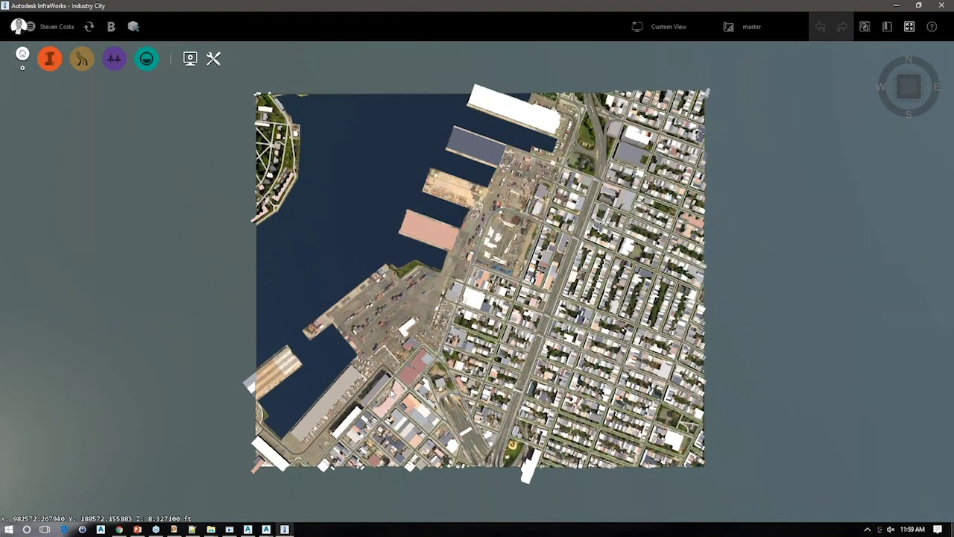
scroll(437, 306, up, 3)
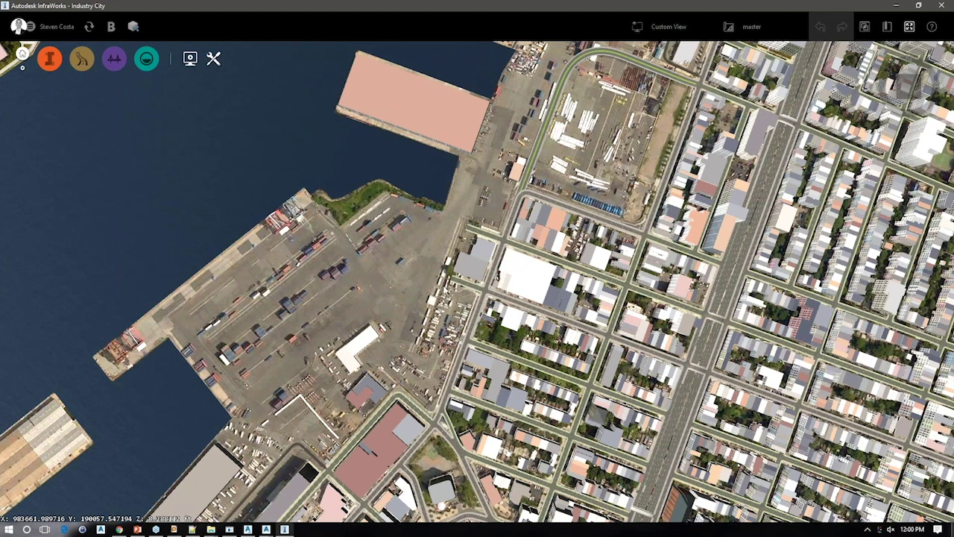
drag(451, 222, 515, 125)
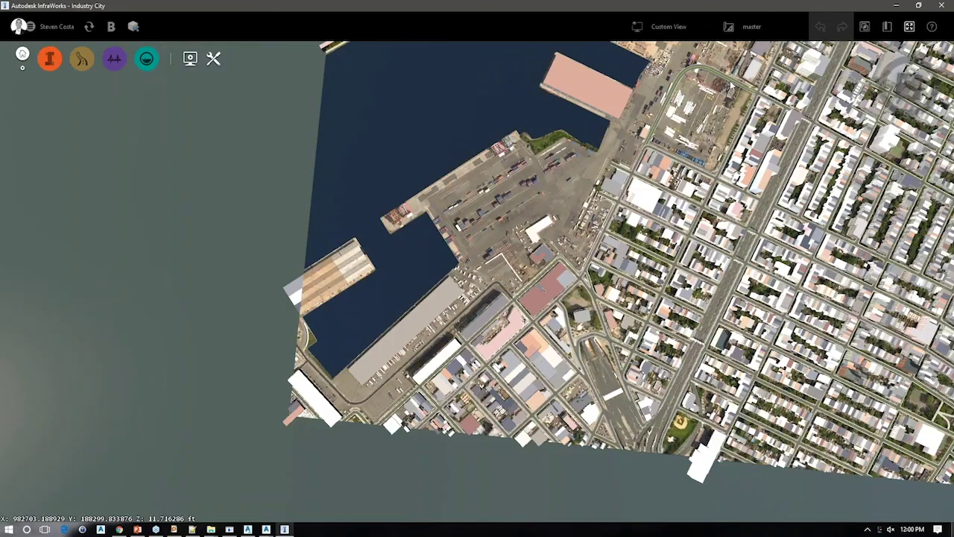
scroll(408, 208, up, 3)
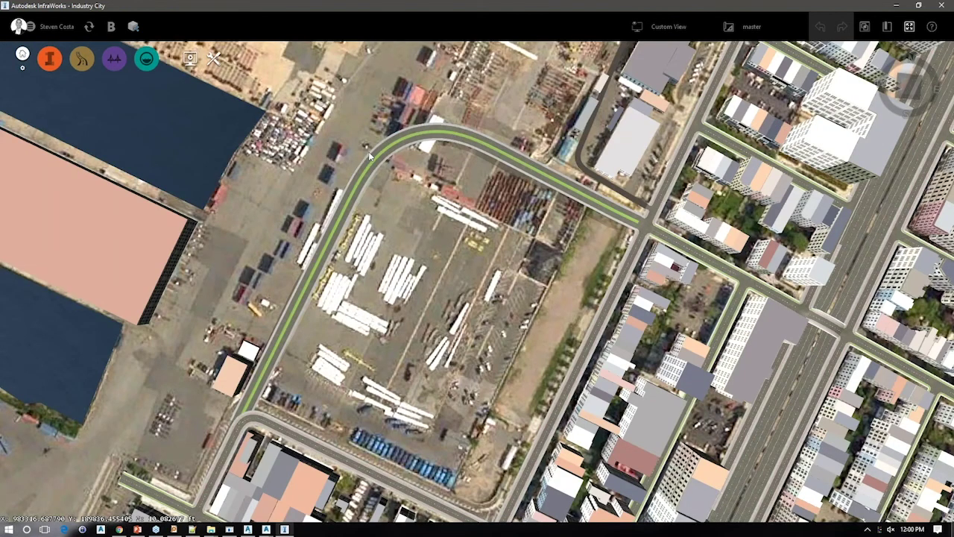
- Select the curved road around the waterfront storage yard, review its properties and available road commands, and deselect it
click(370, 156)
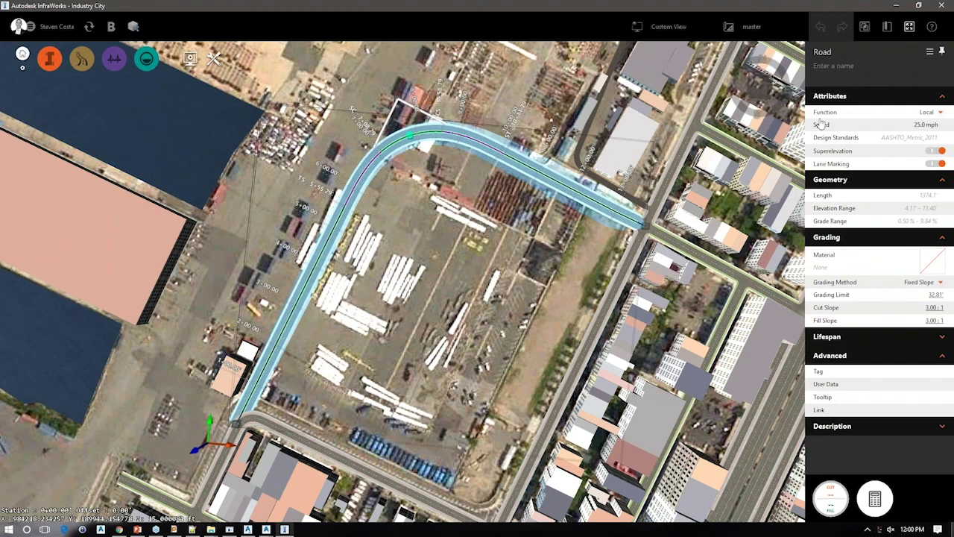
right_click(532, 179)
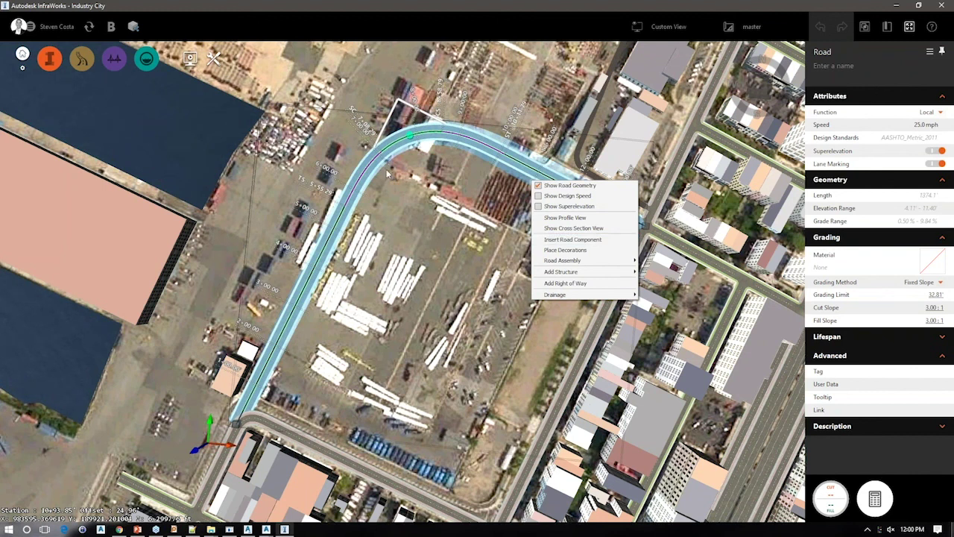
click(468, 253)
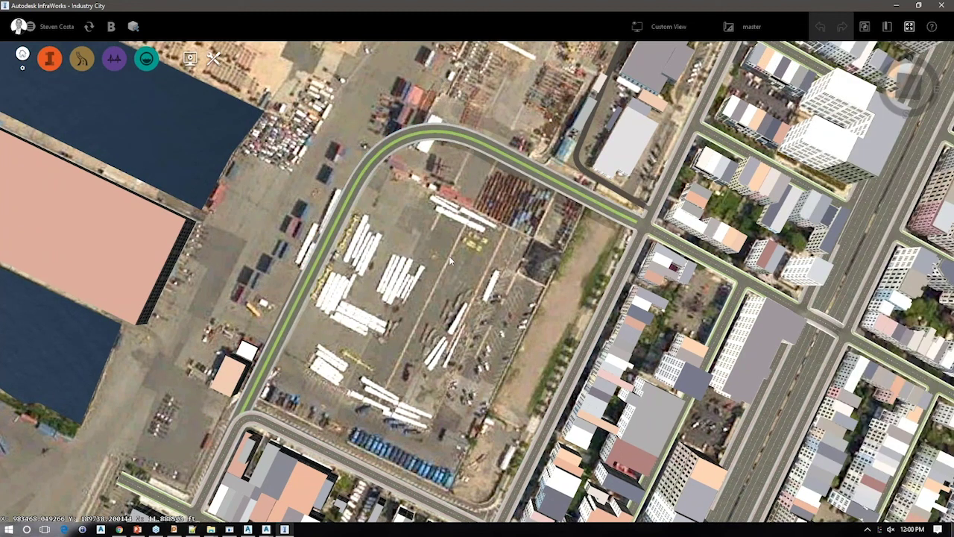
drag(449, 255, 434, 221)
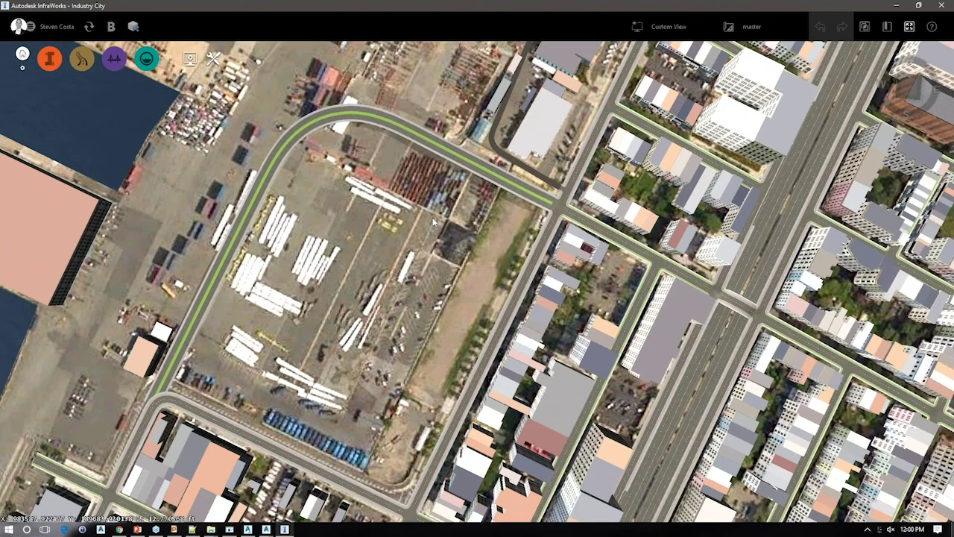
- Switch to the 10_Infraworks Import drawing in Civil 3D and choose Industry City.sqlite as the InfraWorks model to open
key(alt+Tab)
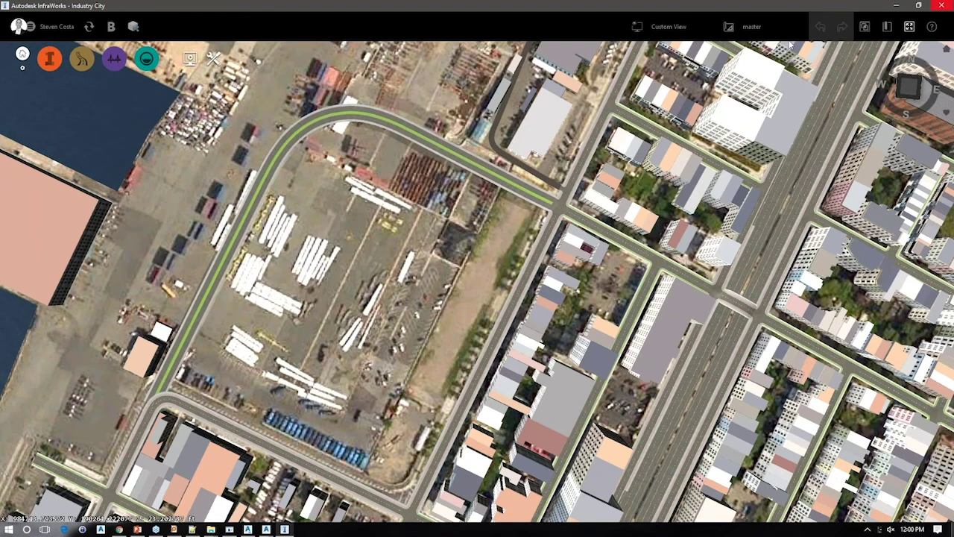
key(alt+Tab)
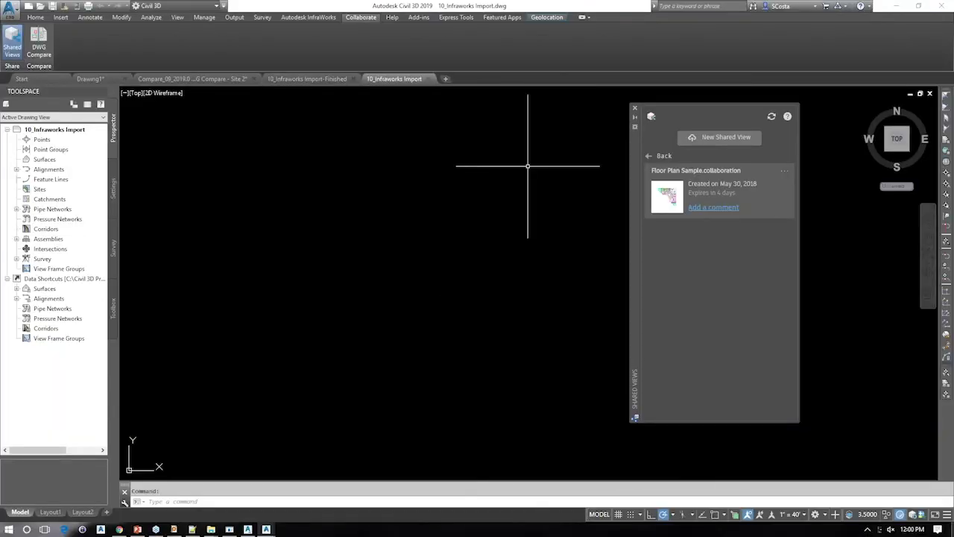
click(204, 17)
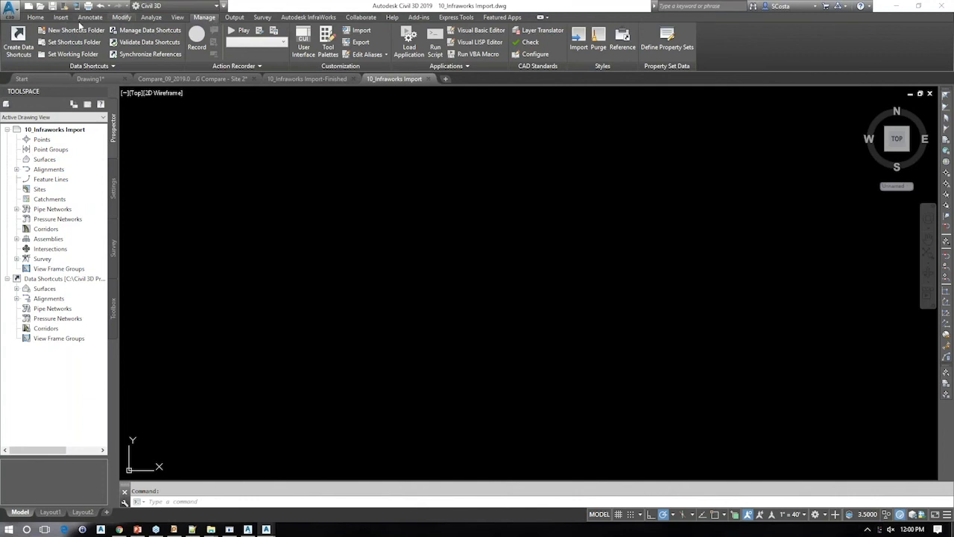
click(62, 18)
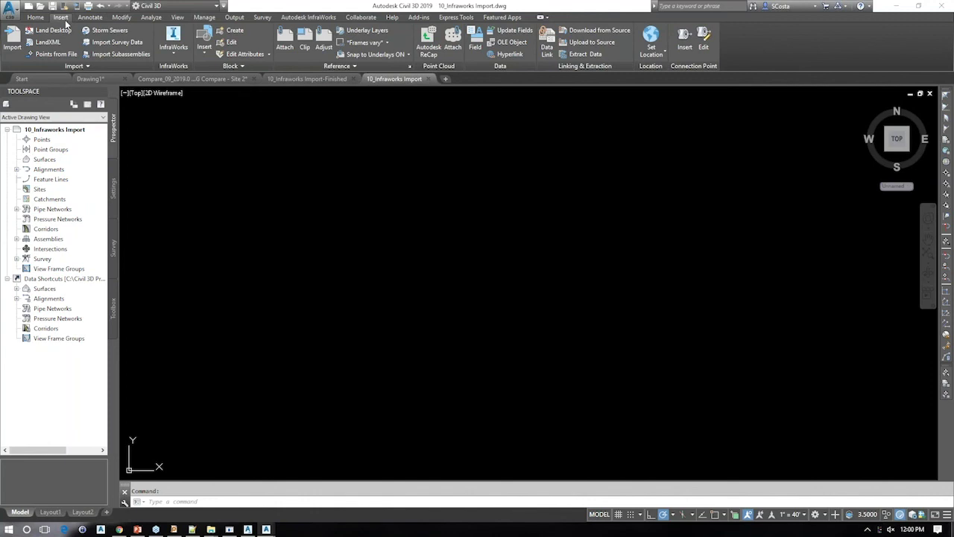
click(184, 55)
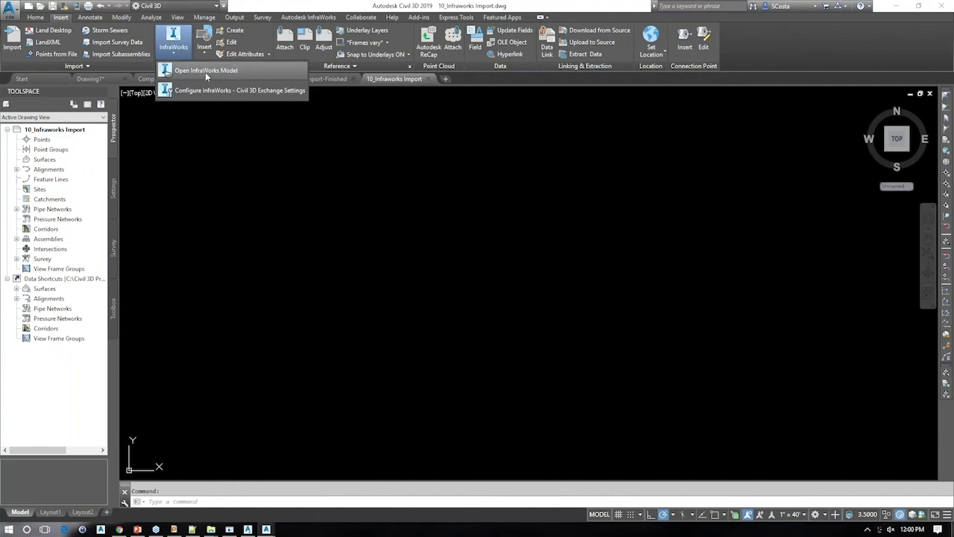
click(205, 71)
click(472, 126)
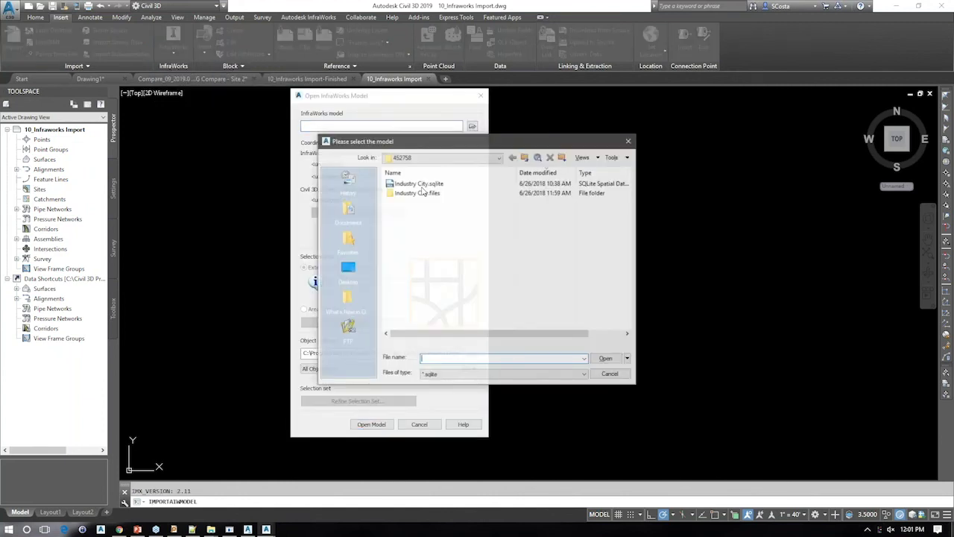
double_click(419, 184)
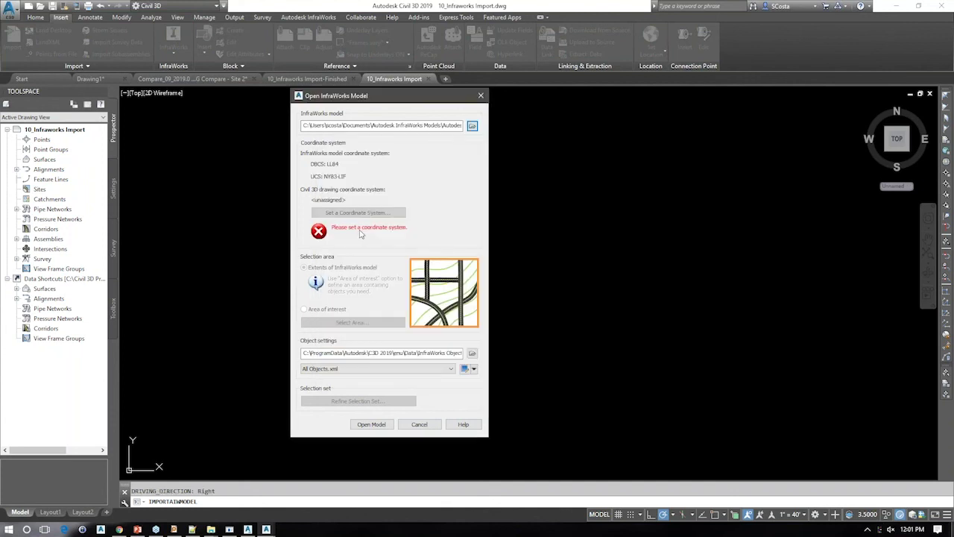
- Review the options for setting the drawing's coordinate system and close them without choosing one
click(367, 214)
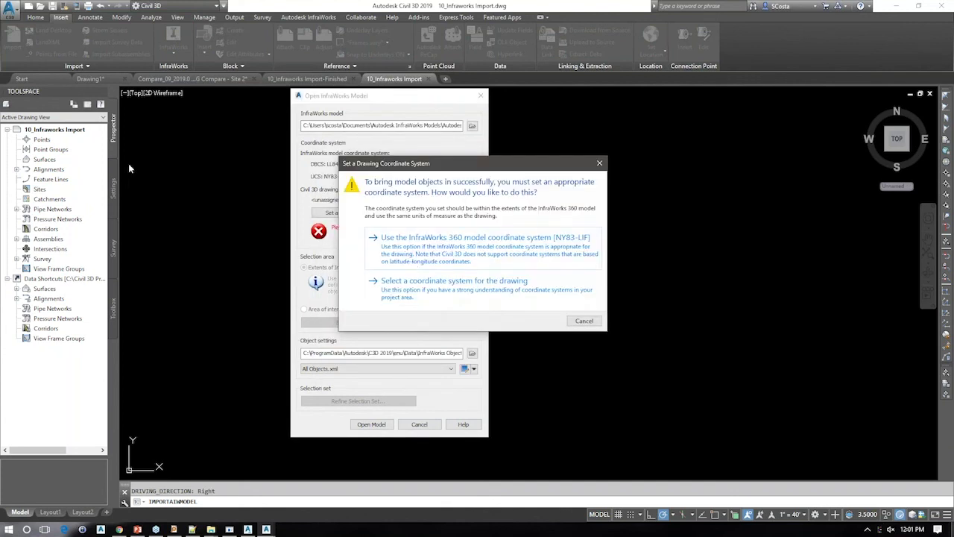
key(Escape)
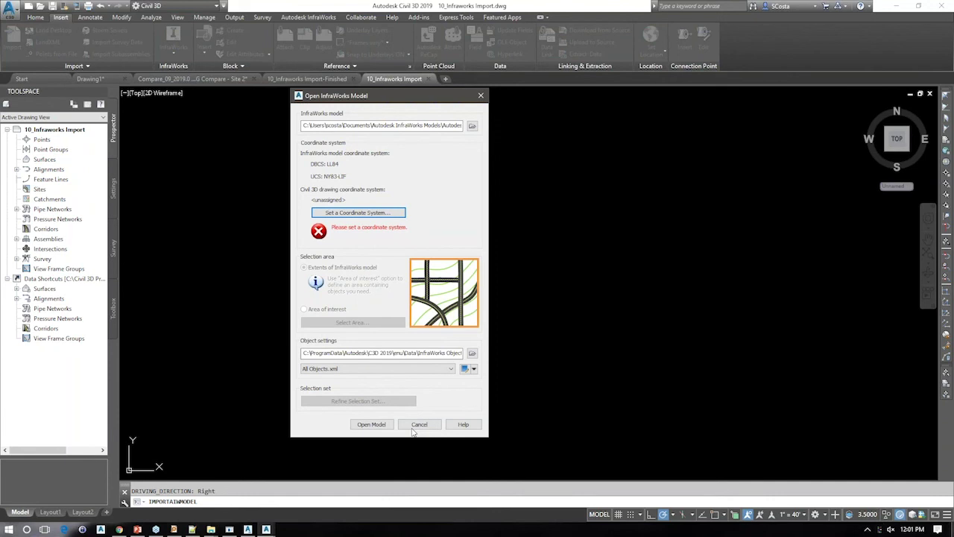
- Assign coordinate system code NY83-LIF to the 10_Infraworks Import drawing in its drawing settings
click(45, 130)
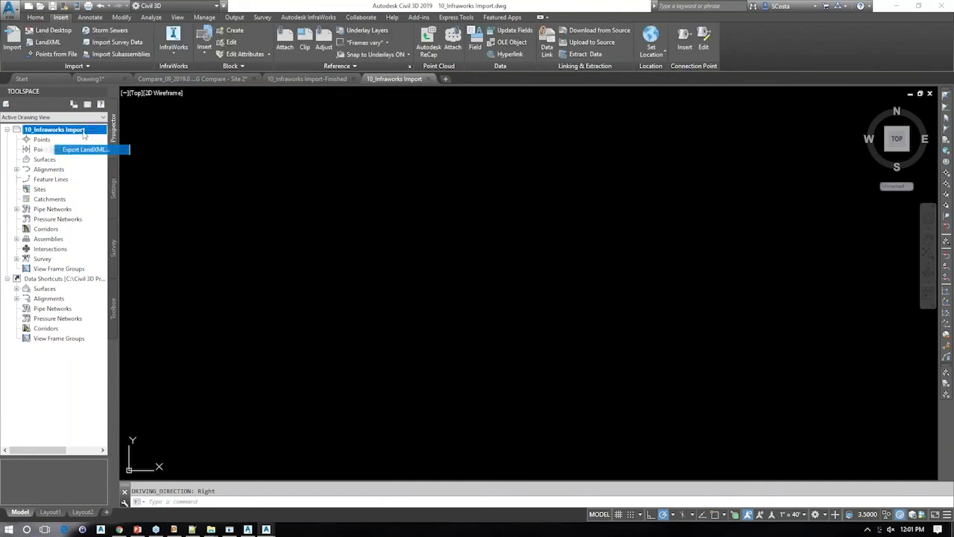
click(112, 187)
right_click(73, 132)
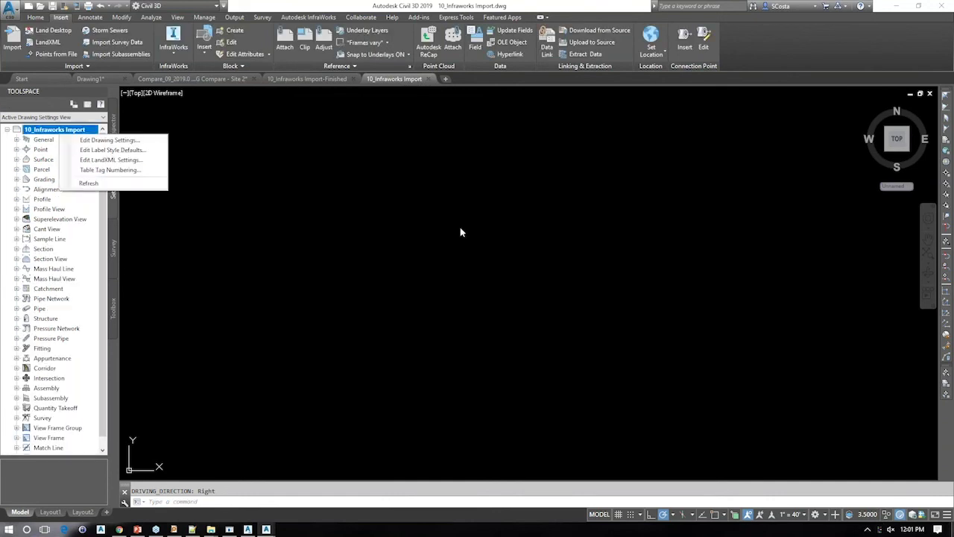
click(109, 140)
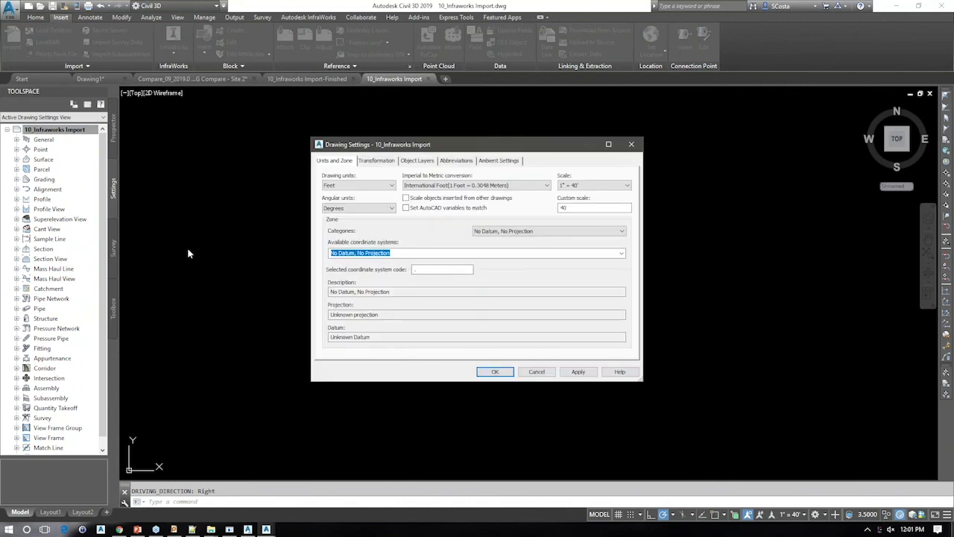
click(443, 269)
text(ny83-)
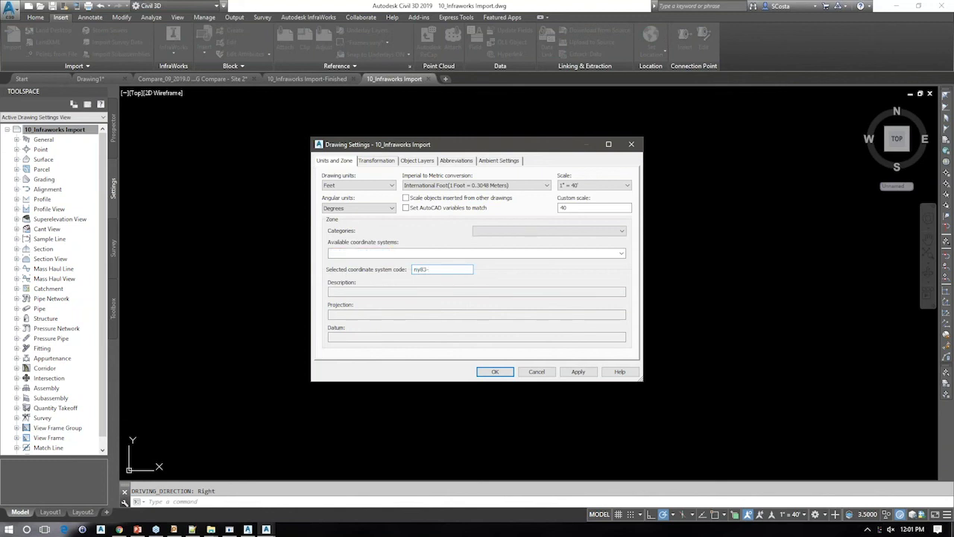
text(lif)
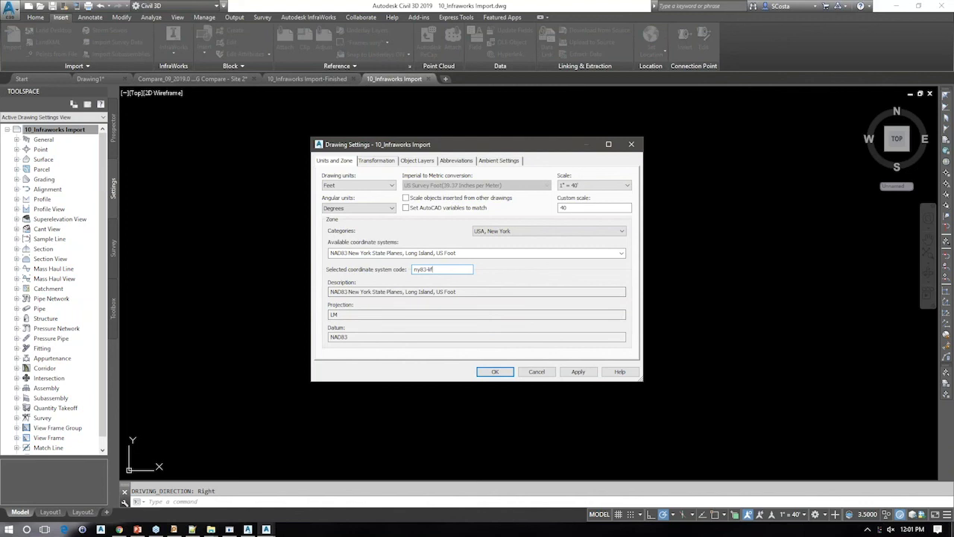
click(494, 372)
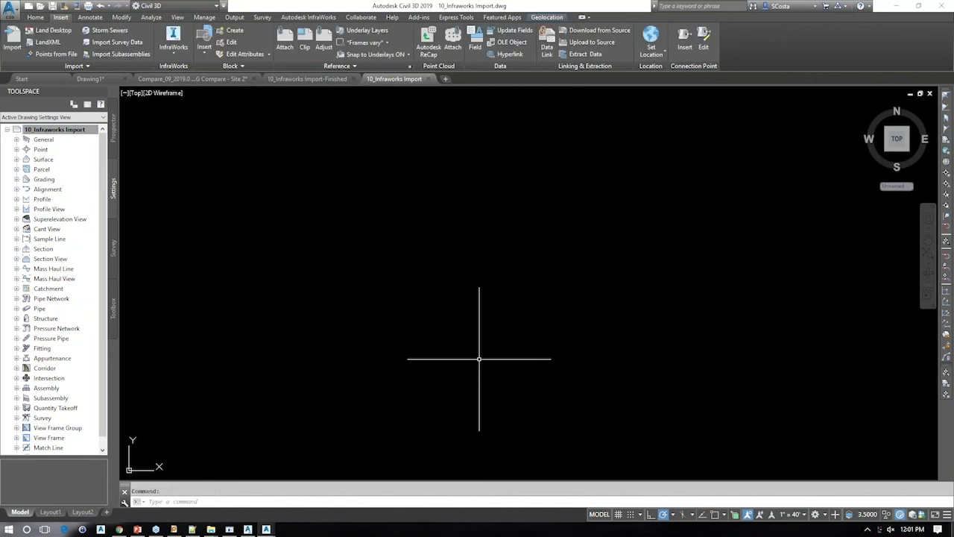
- Open the Industry City.sqlite InfraWorks model and import its full extents into the drawing with the All Objects.xml settings
click(173, 47)
click(191, 72)
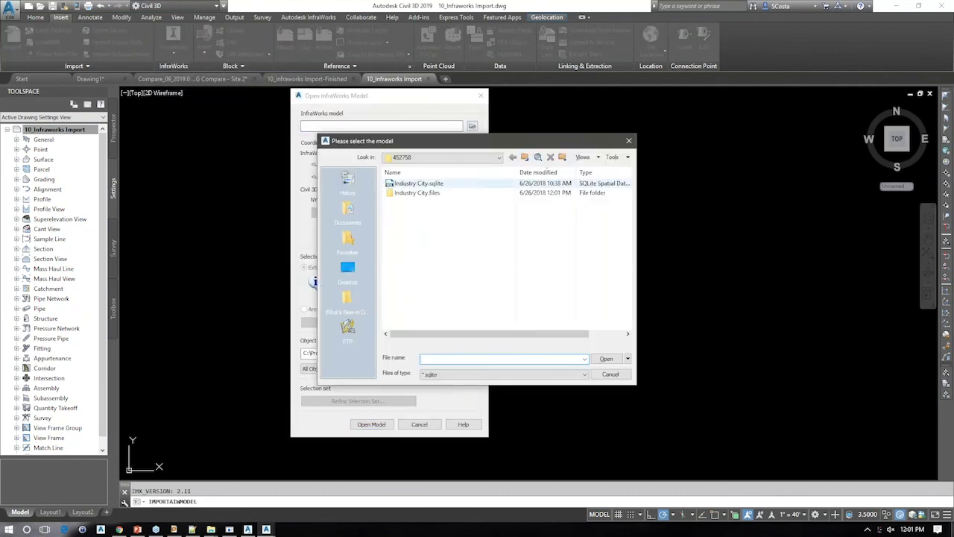
double_click(419, 183)
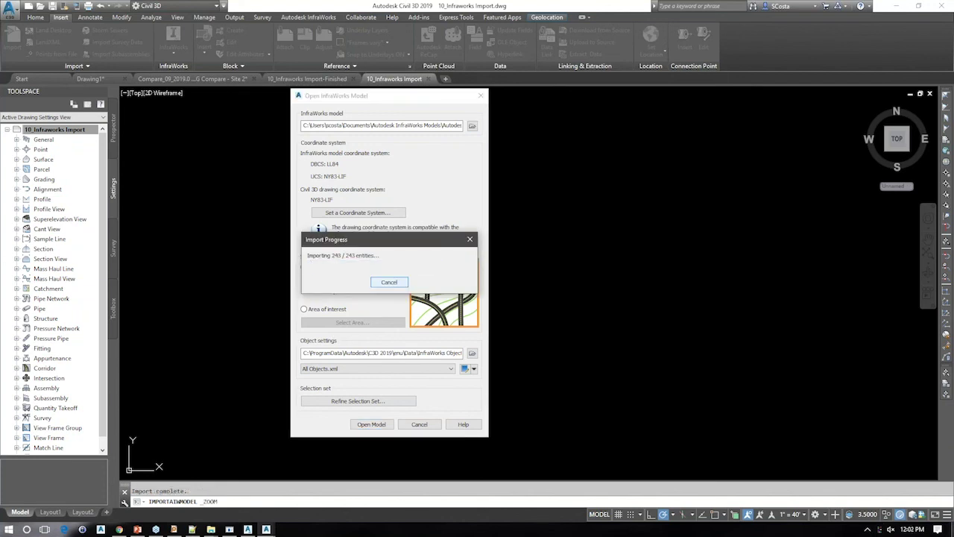
- Examine the imported Industry City streets and contours, and select the corridor of the curved road near the piers
scroll(581, 146, up, 5)
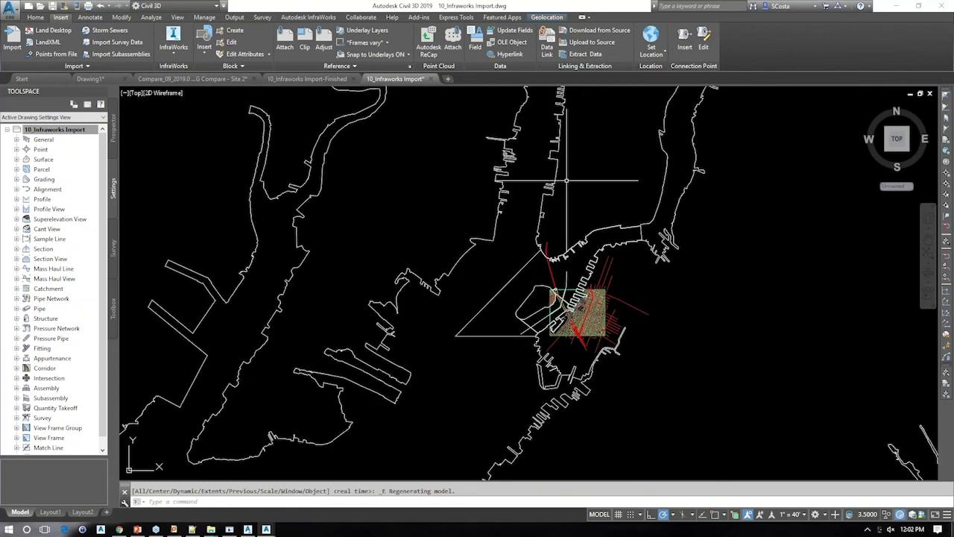
scroll(584, 371, up, 5)
scroll(632, 208, up, 4)
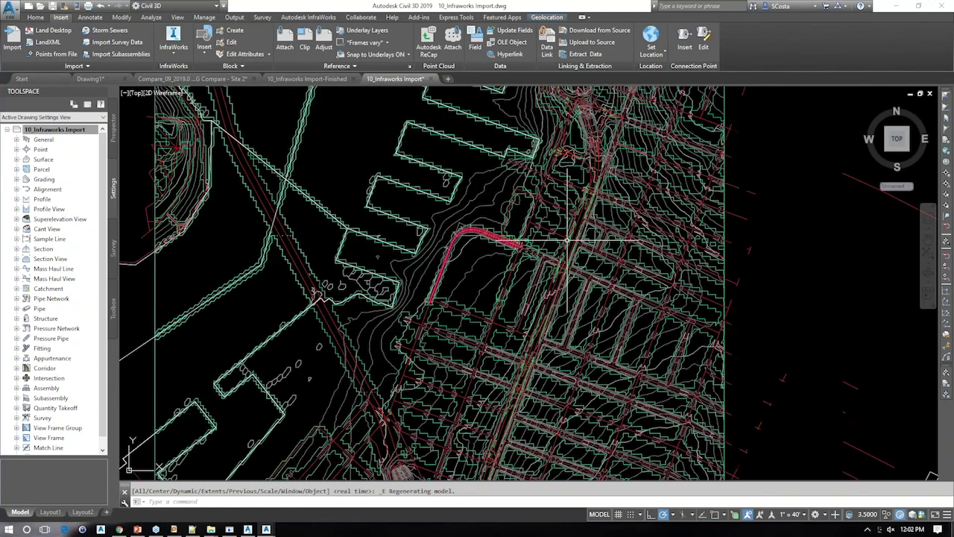
click(756, 337)
key(Escape)
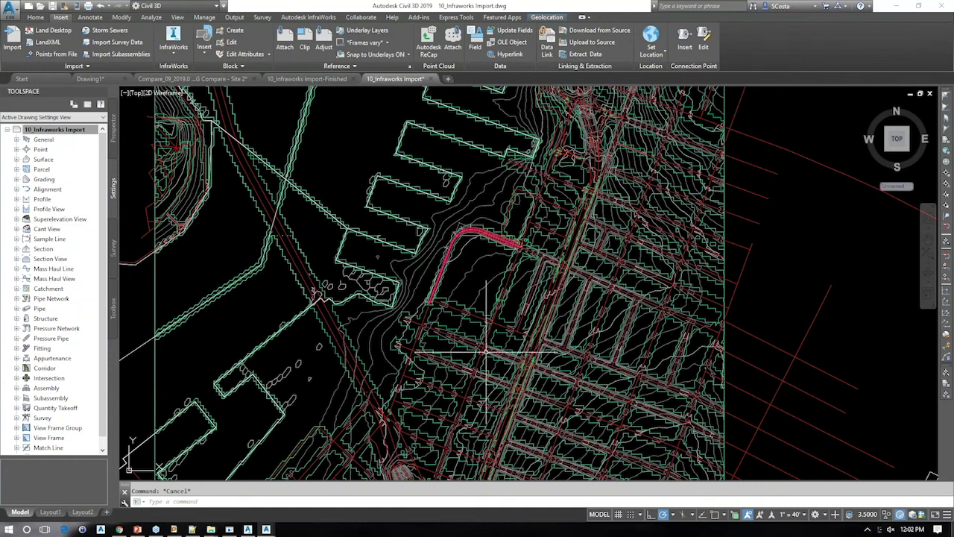
mouse_move(443, 397)
middle_down()
mouse_move(592, 329)
mouse_move(587, 248)
middle_up()
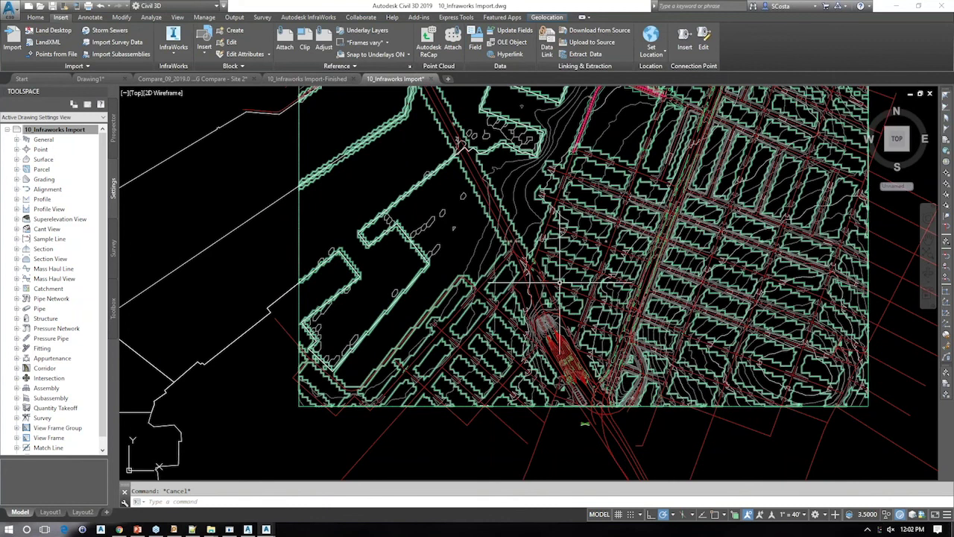
scroll(551, 302, up, 5)
middle_drag(551, 302, 389, 186)
click(389, 187)
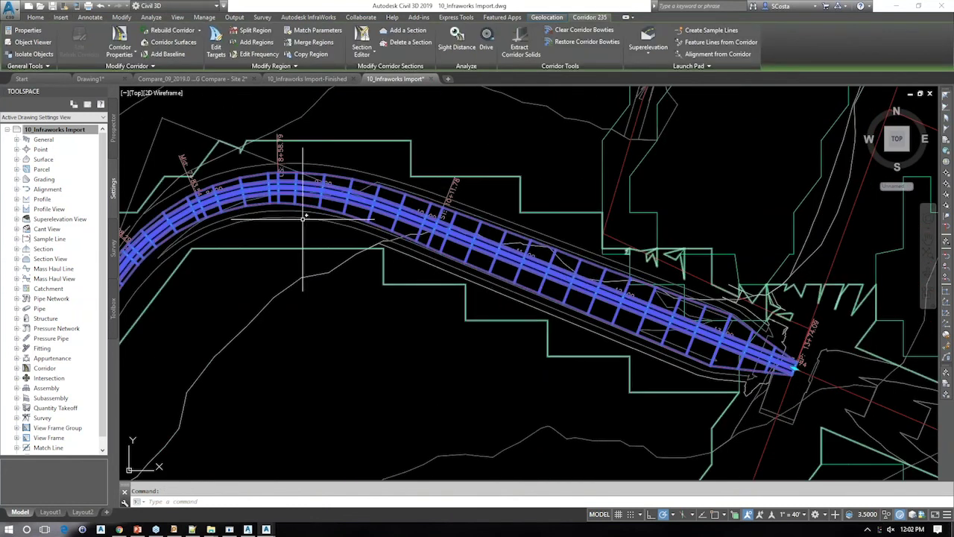
- Expand the drawing's assemblies down to the Divided Four Lanes assembly's baseline and widen the Toolspace to read the full names
click(113, 127)
click(16, 238)
click(26, 249)
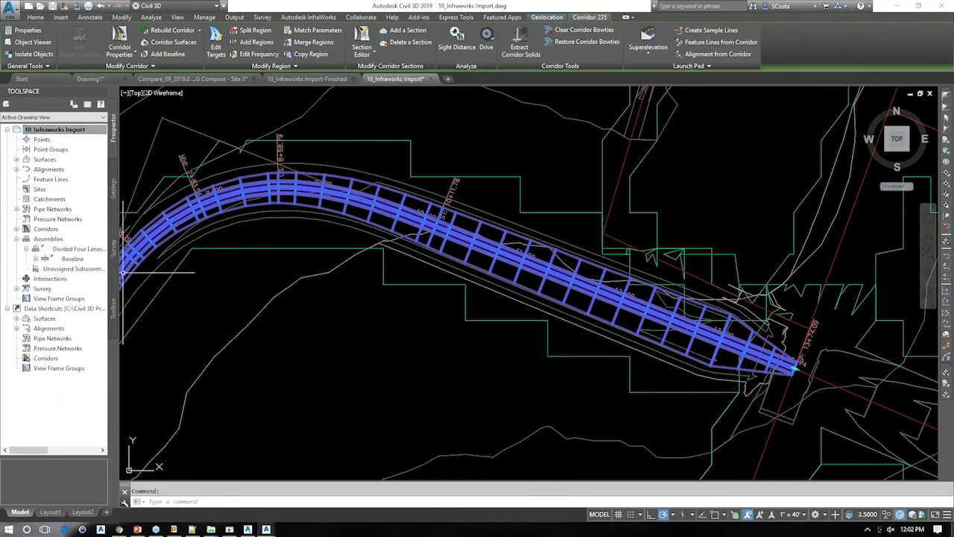
drag(119, 272, 171, 270)
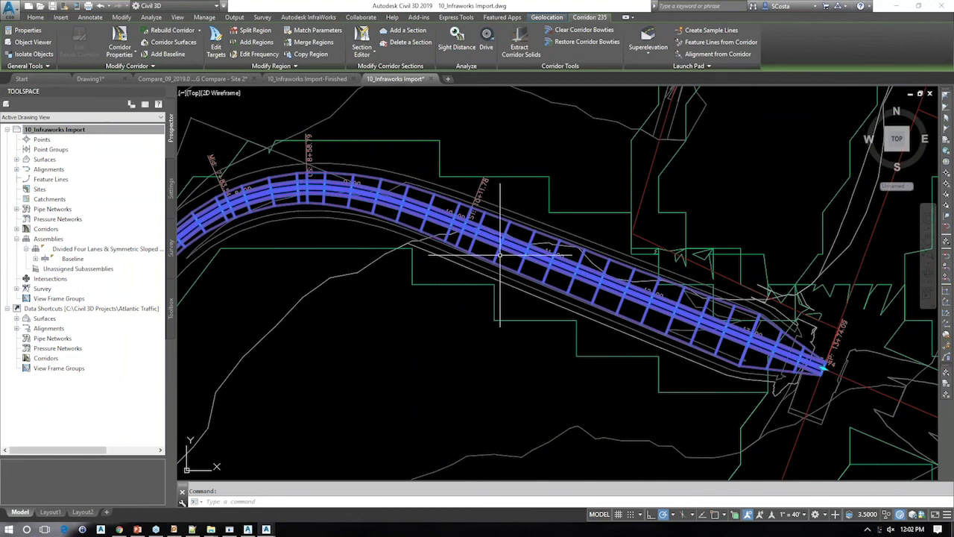
middle_drag(398, 275, 487, 287)
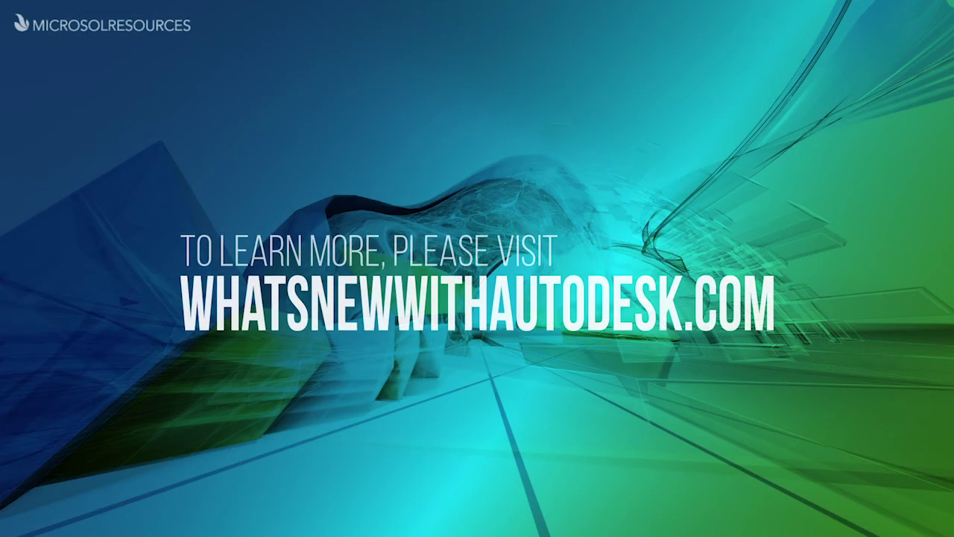